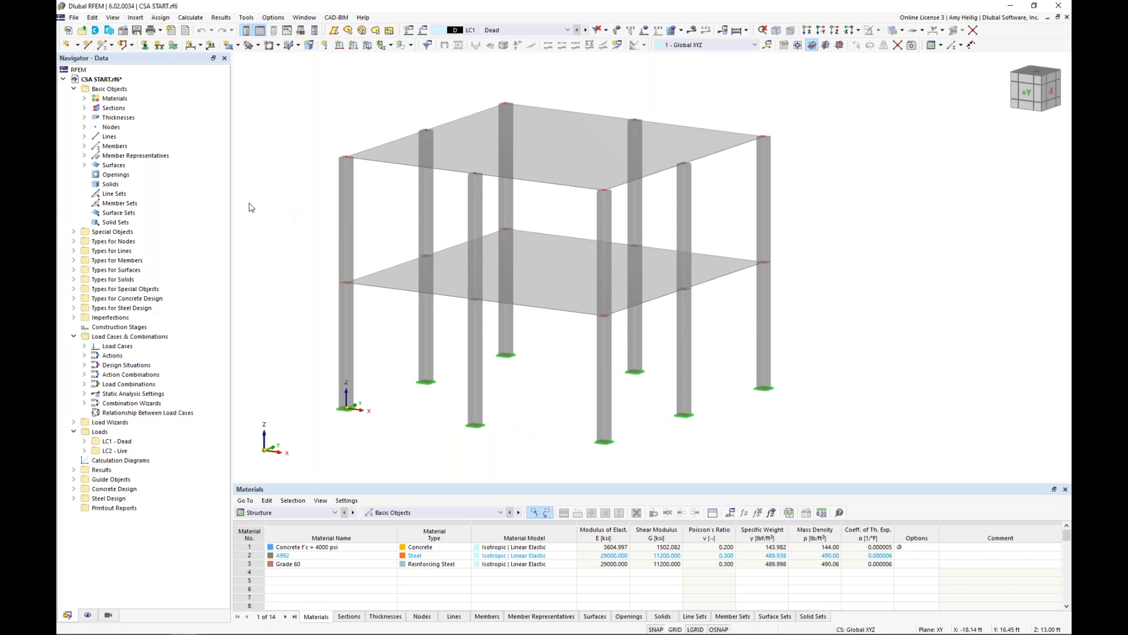
Examine the model's base data, covering the activated add-ons and the standards for load combinations, concrete design and steel design.
right_click(129, 82)
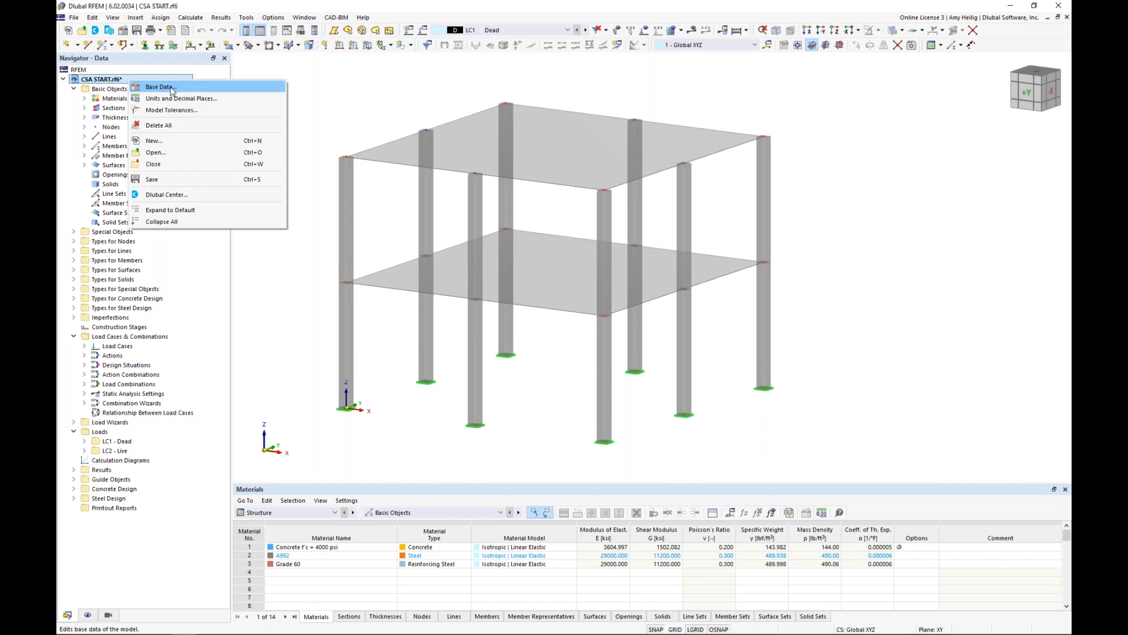
left_click(171, 88)
left_click(430, 157)
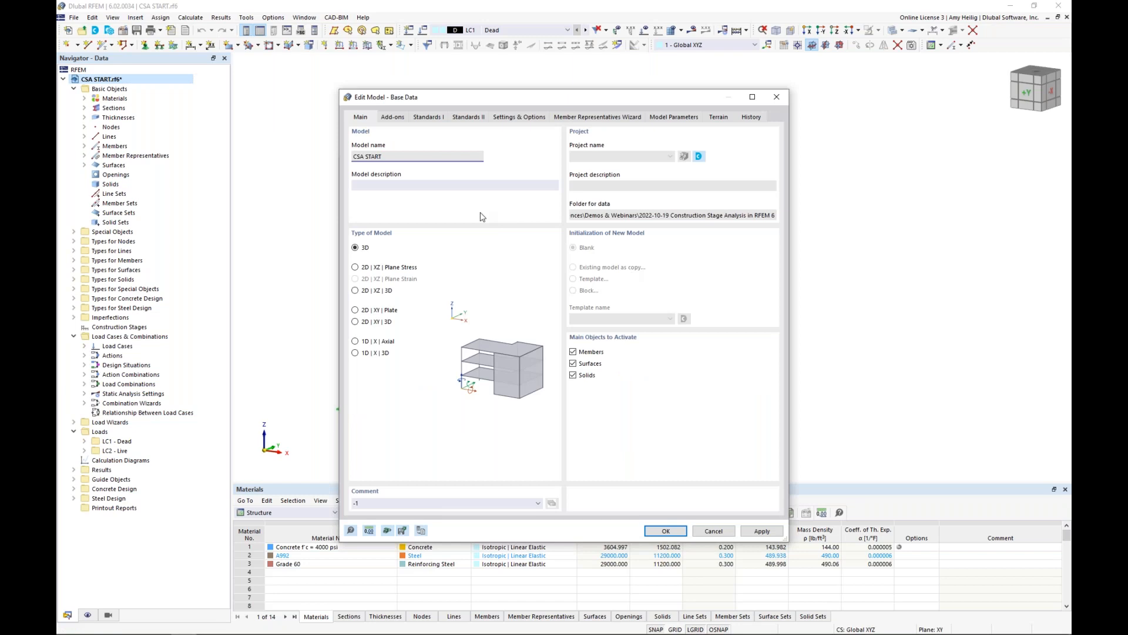
left_click(399, 119)
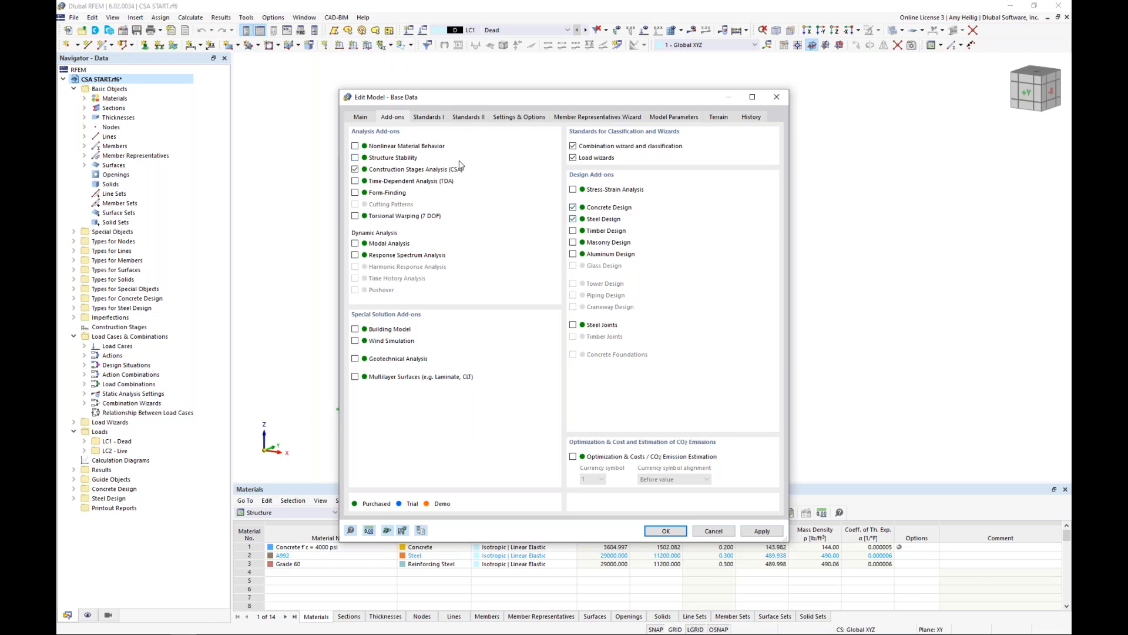
left_click(438, 117)
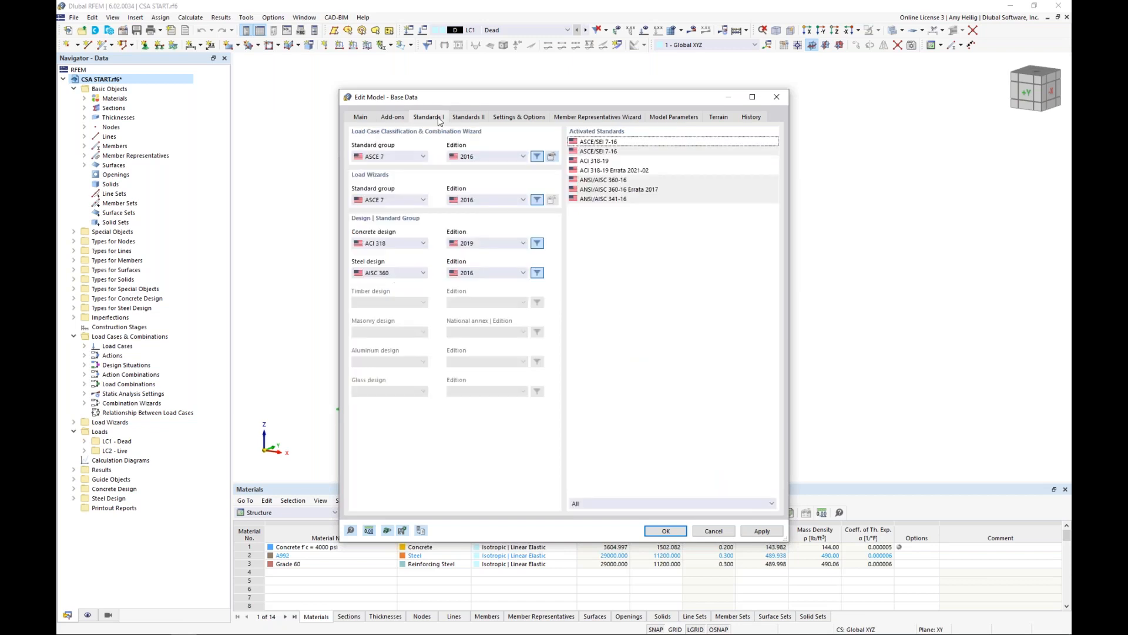
left_click(422, 158)
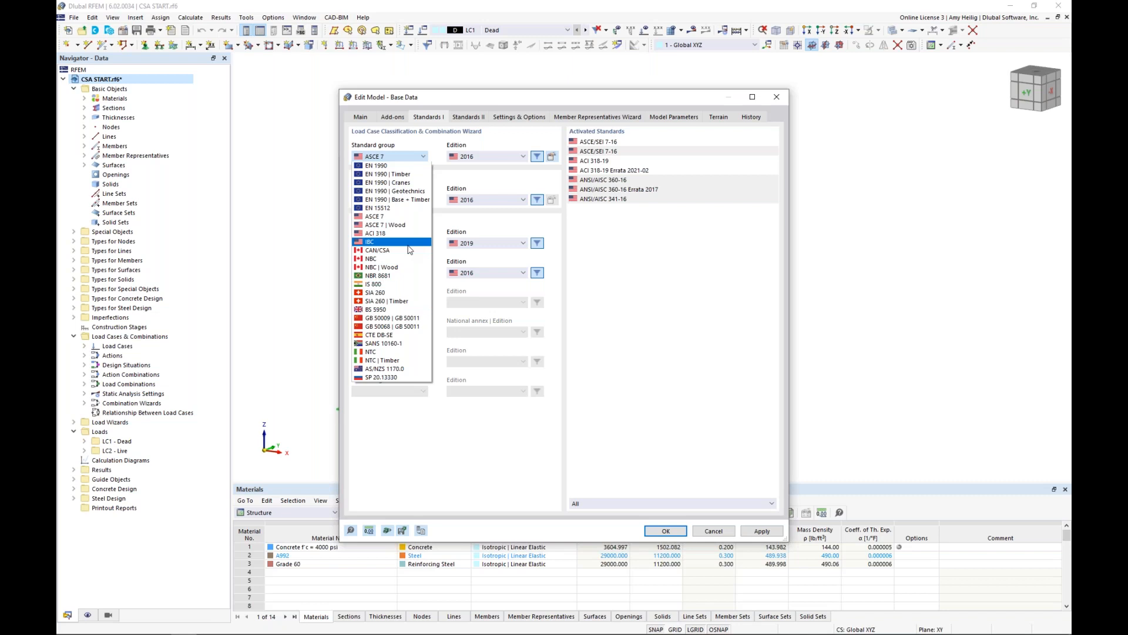
left_click(452, 227)
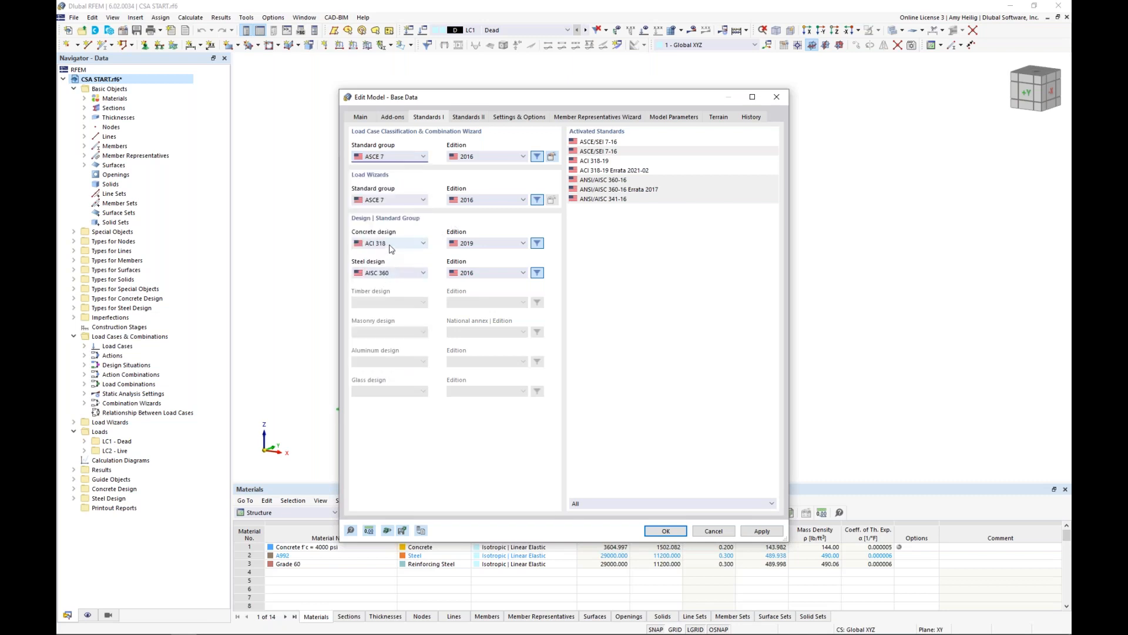
left_click(399, 274)
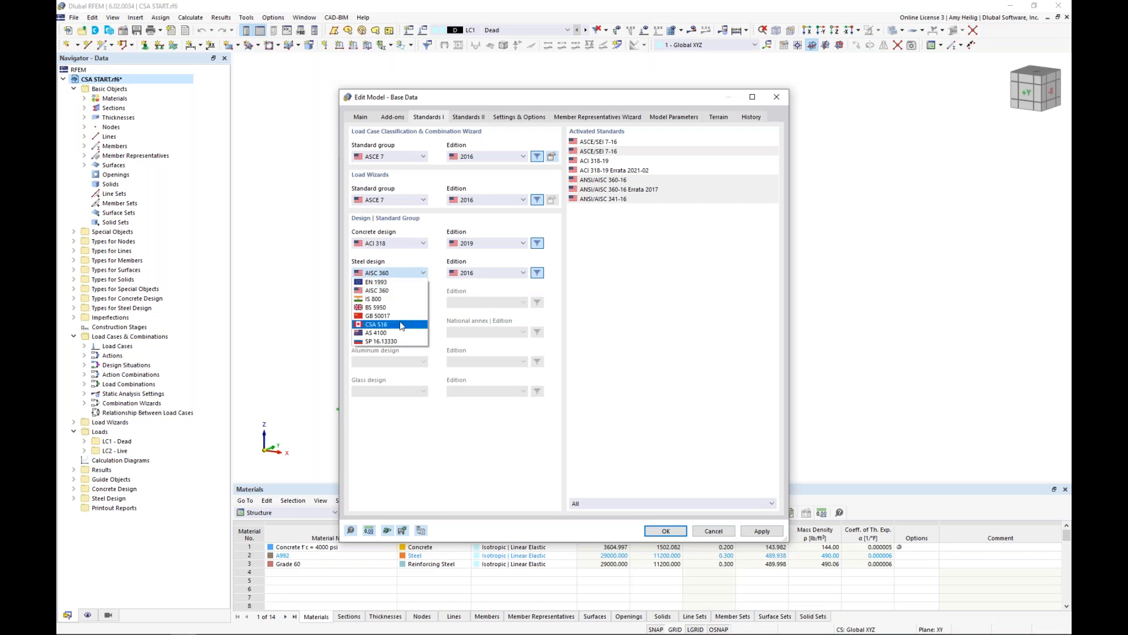
left_click(444, 286)
left_click(727, 530)
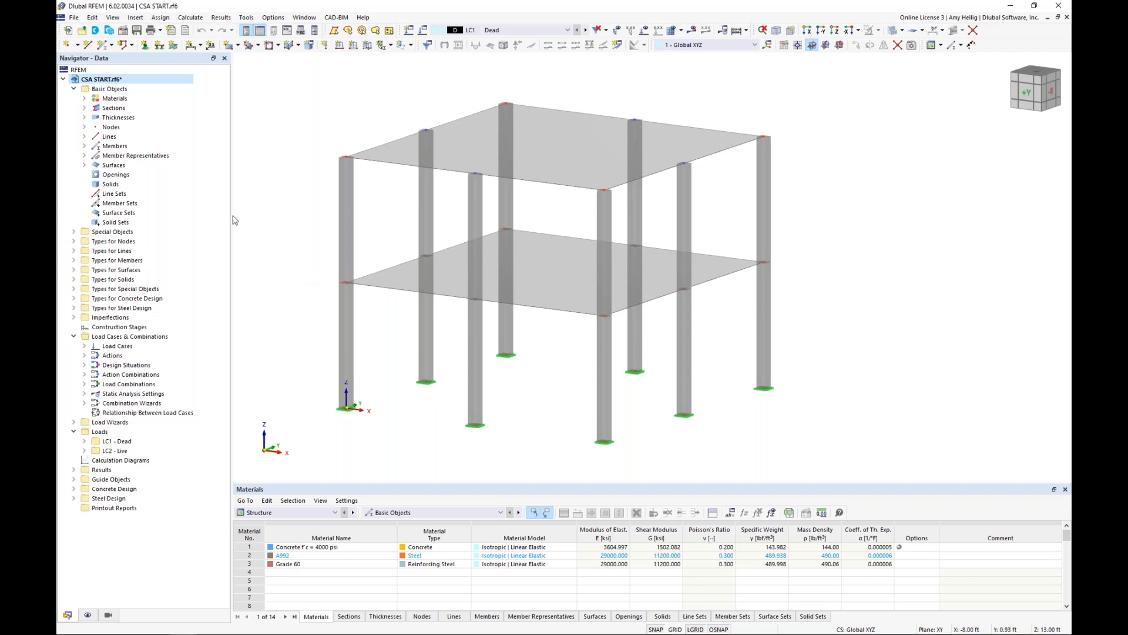
List the model's materials and sections, highlighting the objects that use the 4000 psi concrete and the SQ_M1 11 section.
left_click(84, 98)
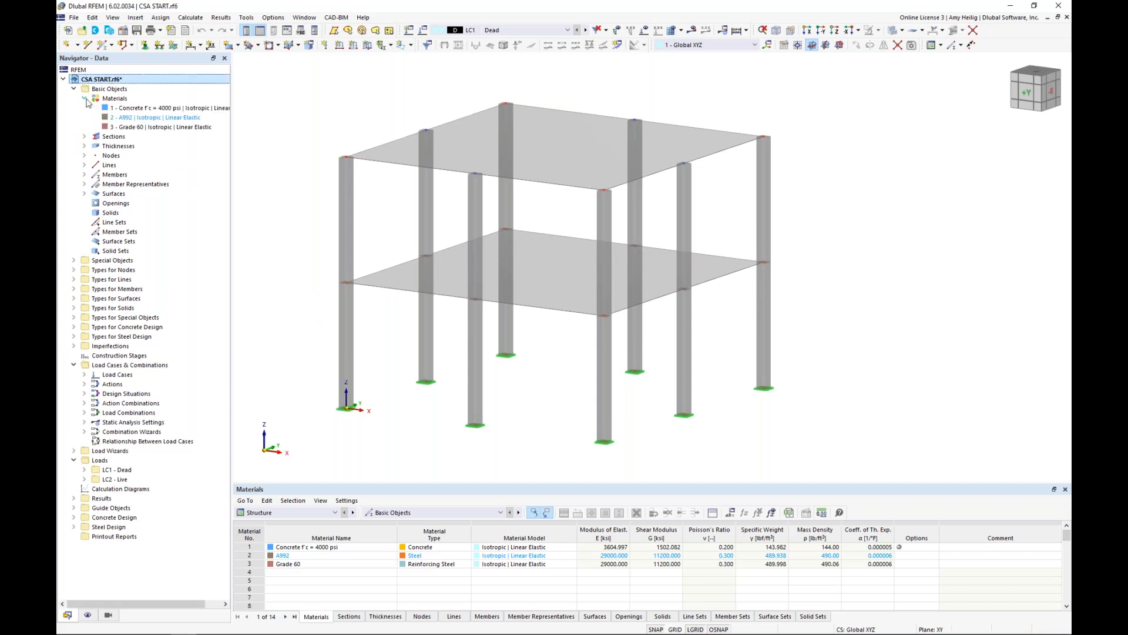
left_click(128, 110)
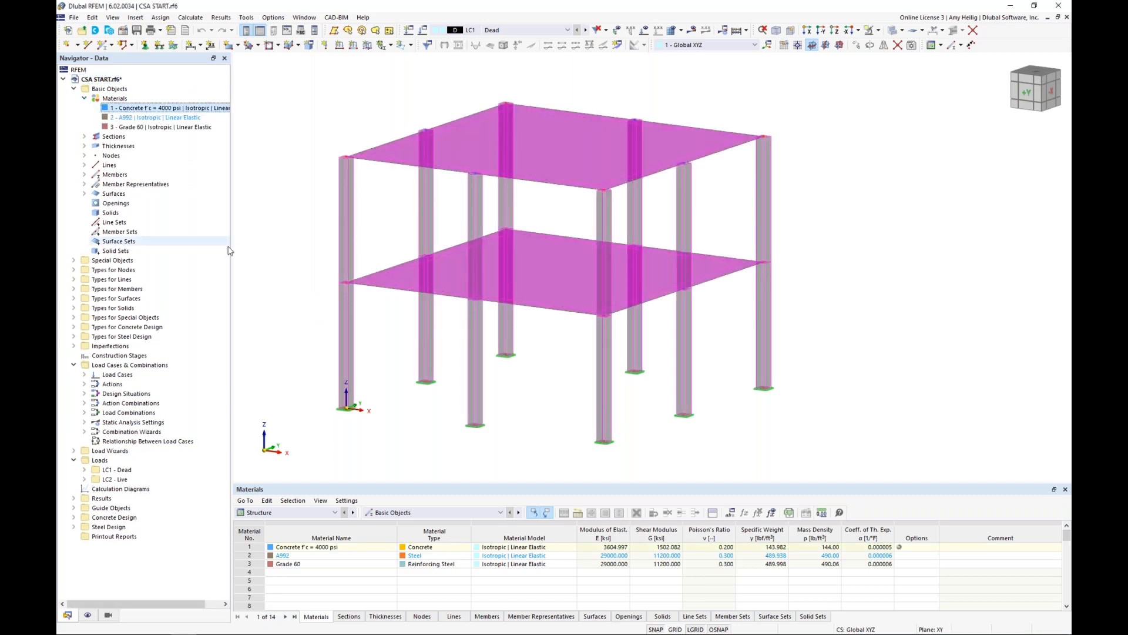
left_click(323, 244)
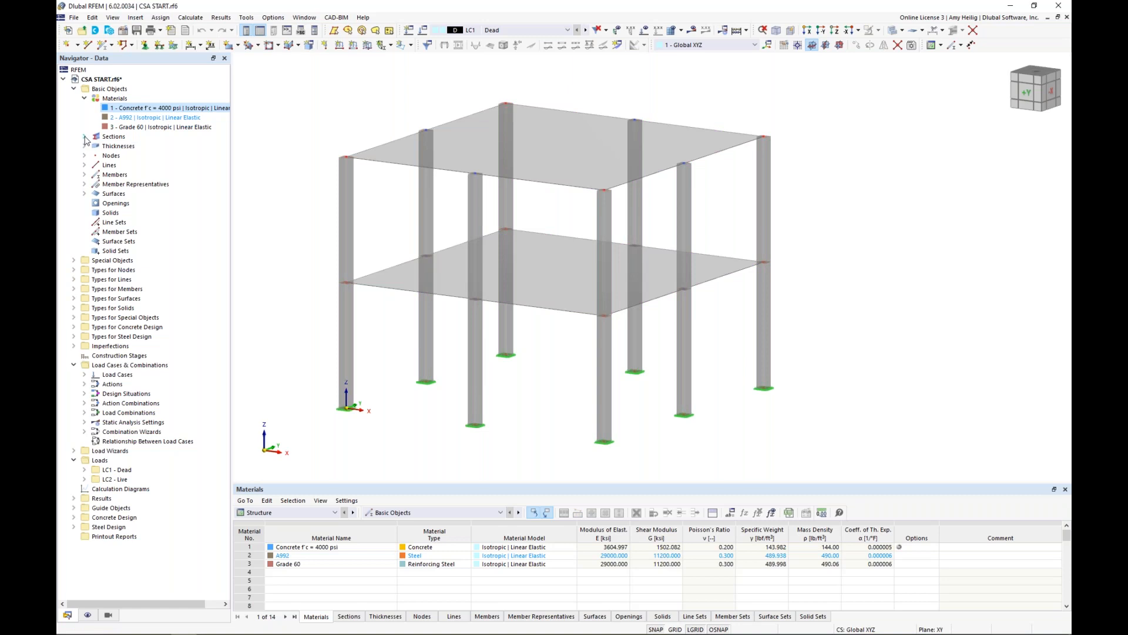
left_click(86, 139)
left_click(171, 146)
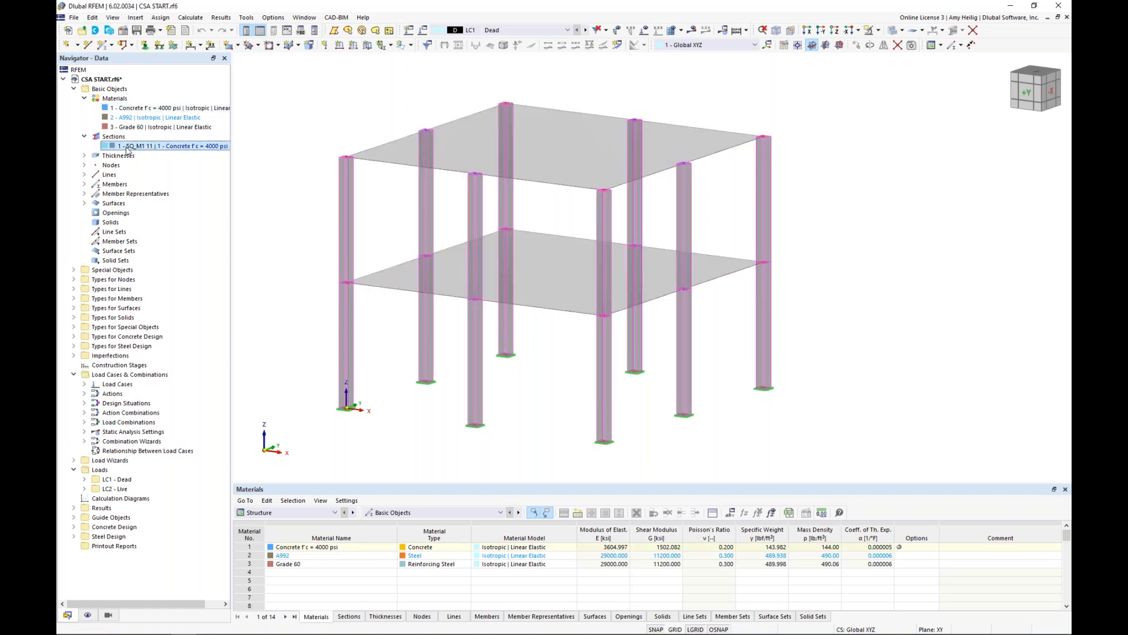
Examine the concrete columns' section, concrete cover, shear reinforcement and longitudinal reinforcement without changing the members.
double_click(349, 230)
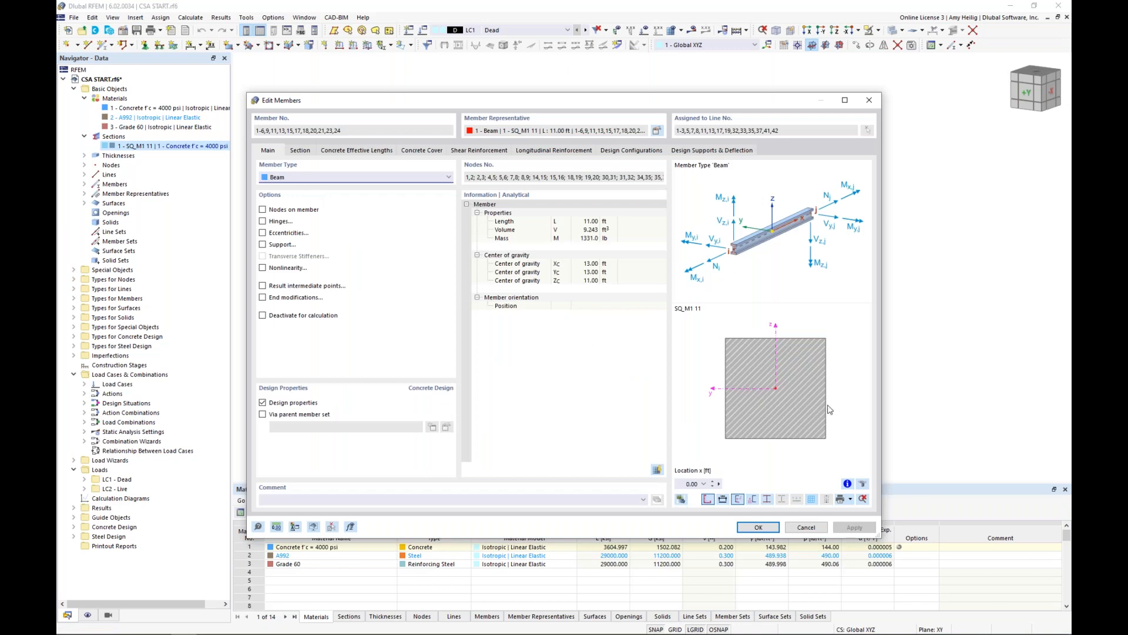
left_click(307, 151)
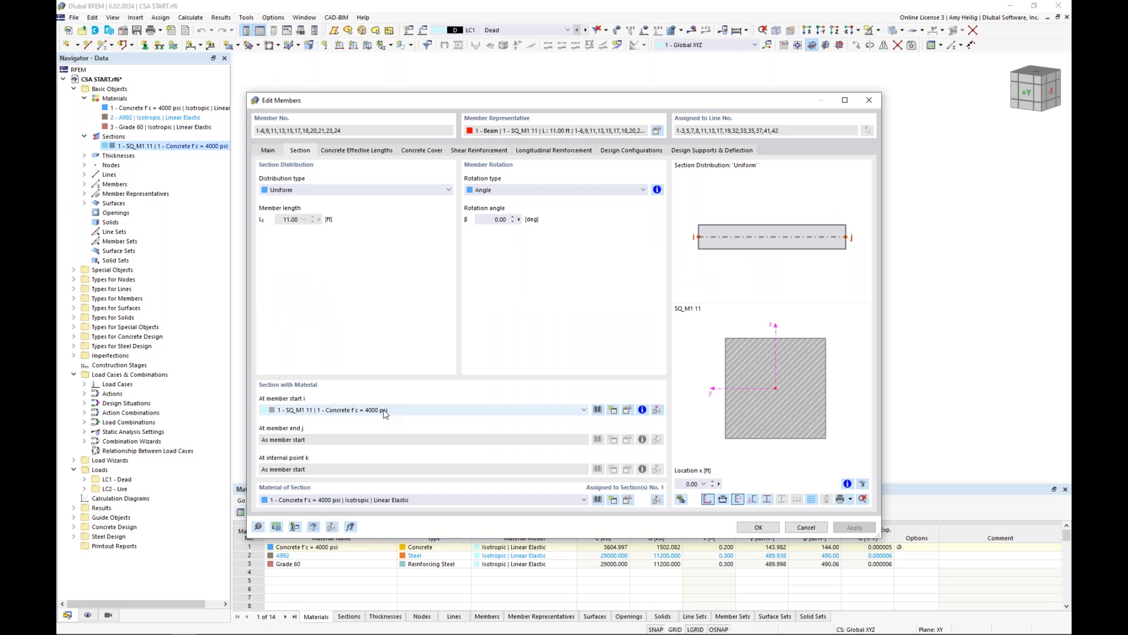
left_click(275, 152)
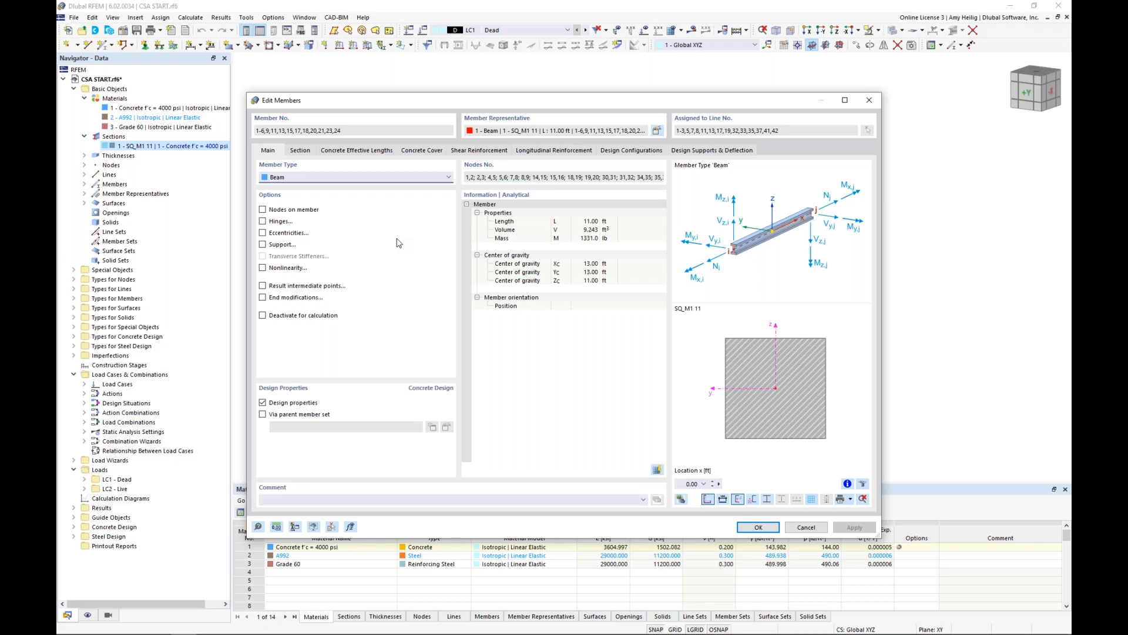
left_click(426, 151)
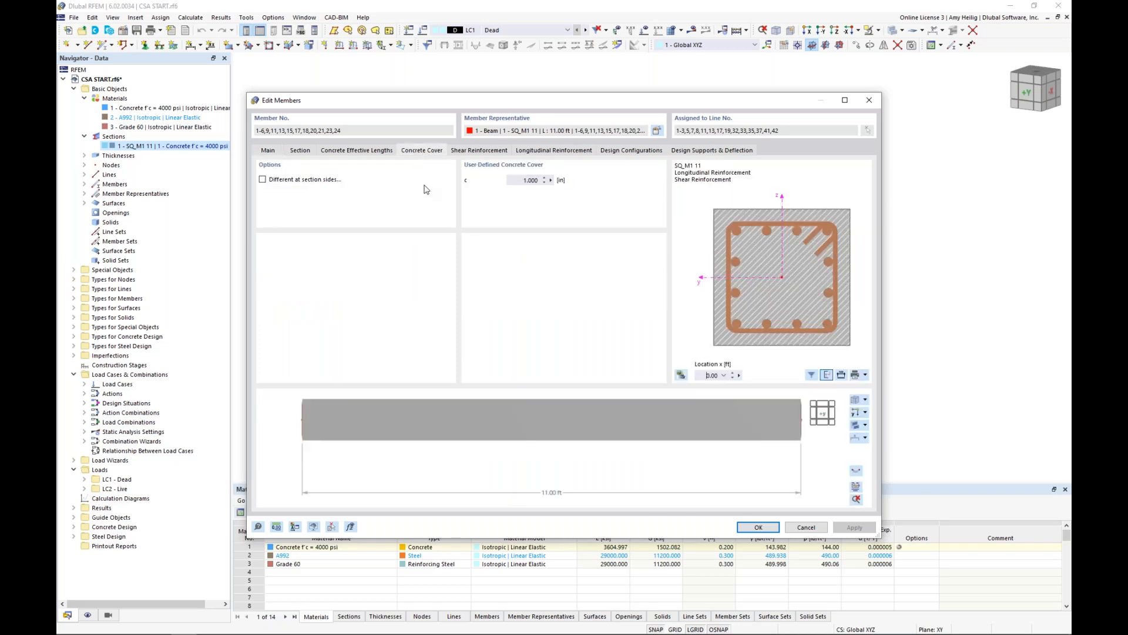
left_click(477, 151)
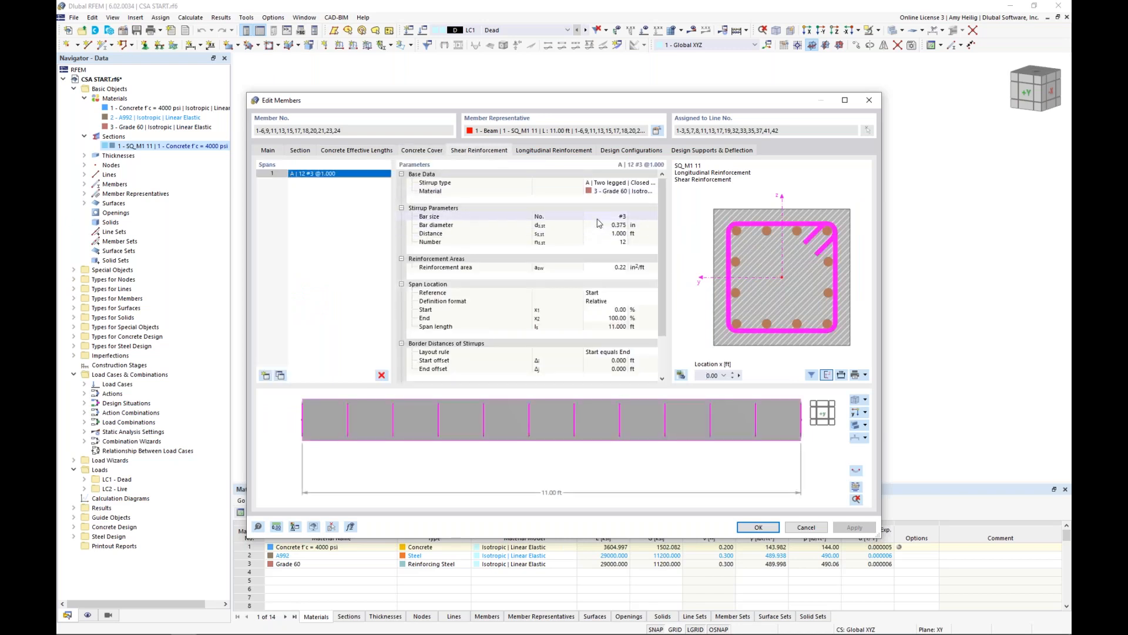
middle_click_drag(722, 439, 676, 448, "ctrl")
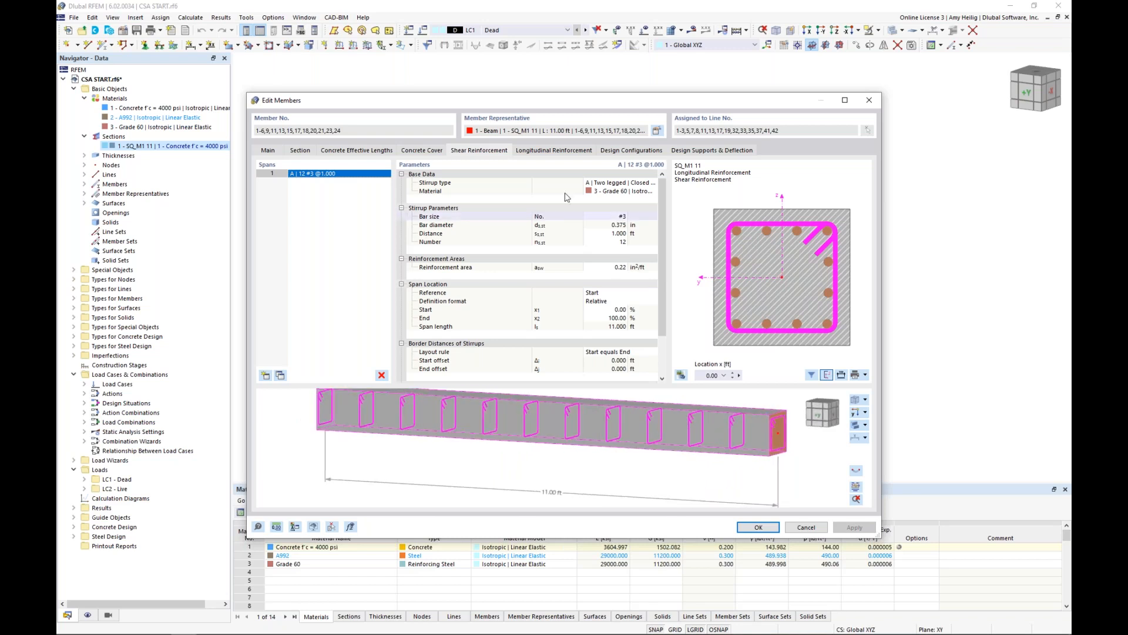
left_click(551, 151)
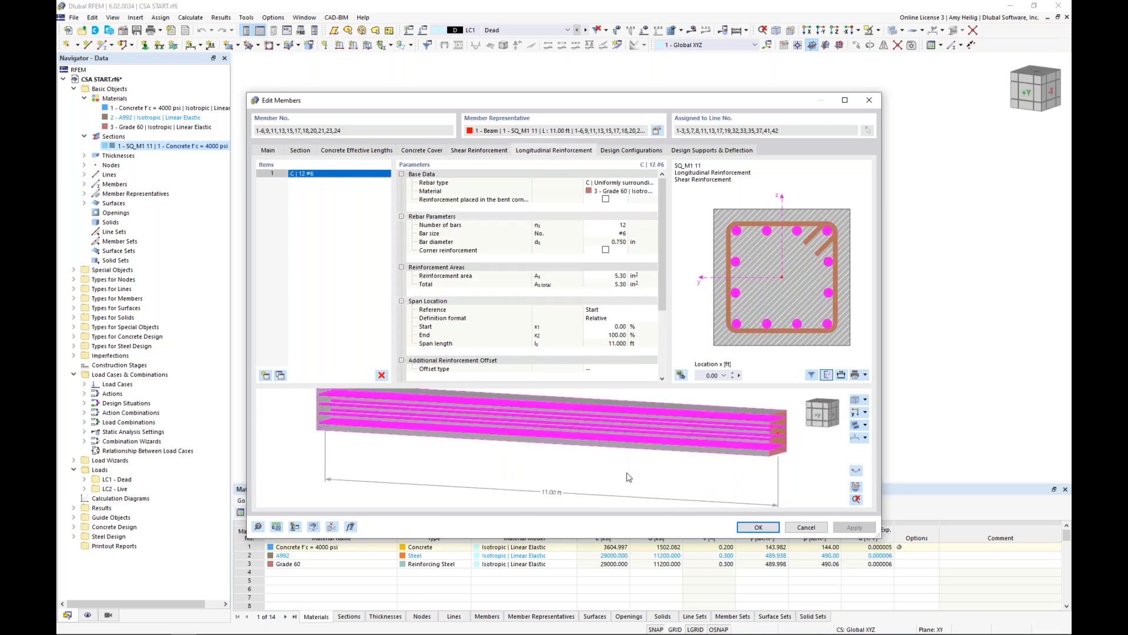
middle_click_drag(655, 470, 608, 462, "ctrl")
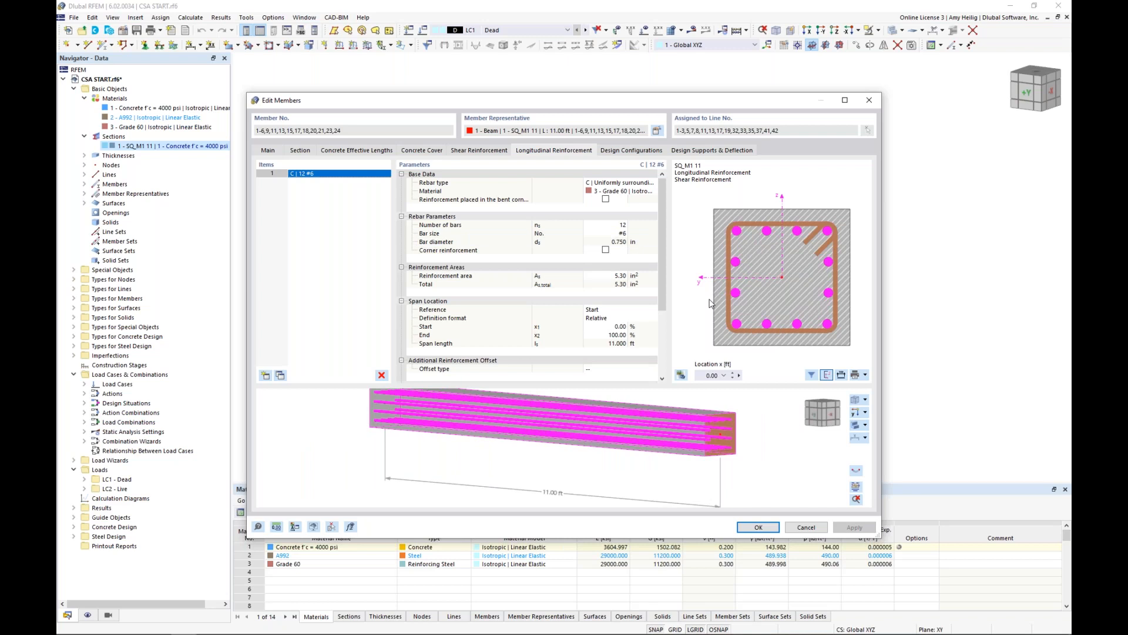
left_click(813, 530)
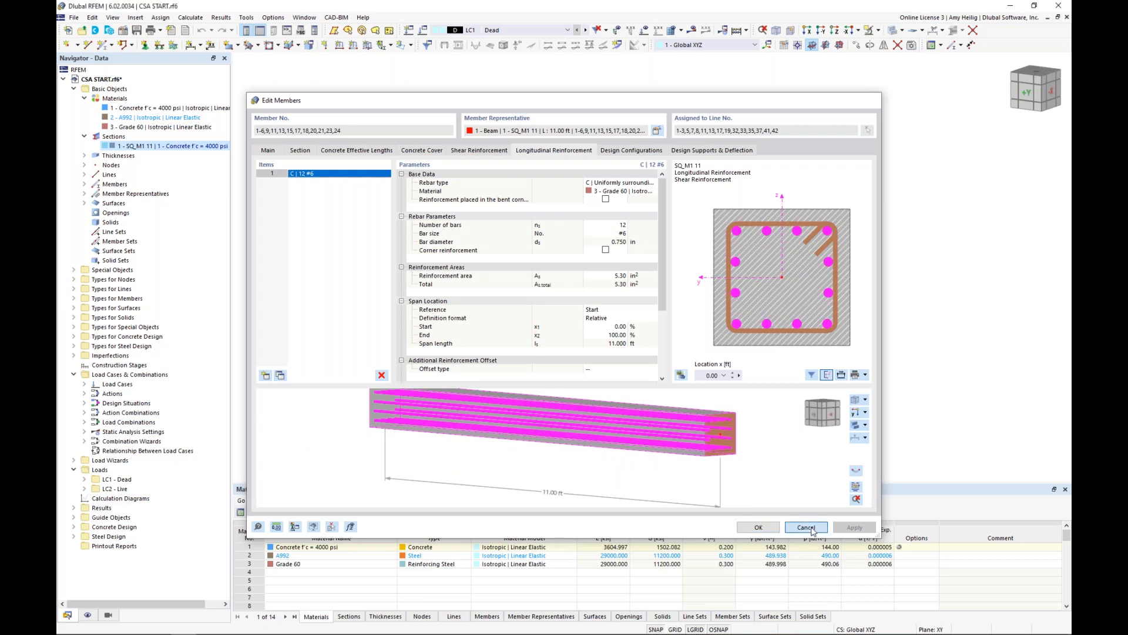
left_click(557, 403)
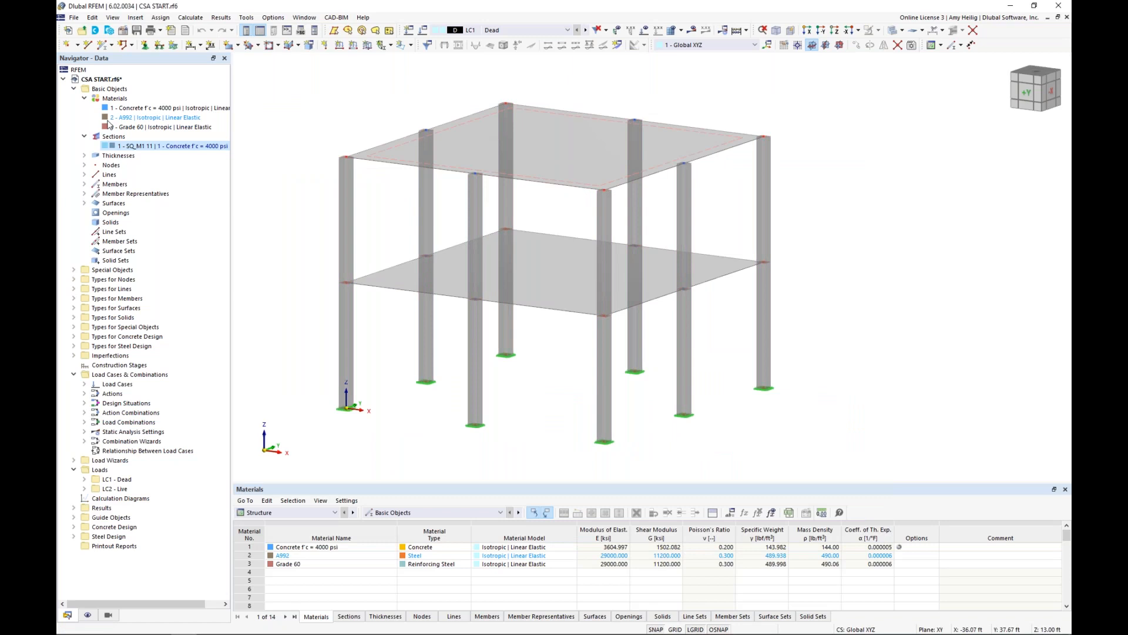
Examine the upper slab's thickness, concrete cover and surface reinforcement, including the on-surface and free rectangular rebar definitions, without changing them.
left_click(84, 155)
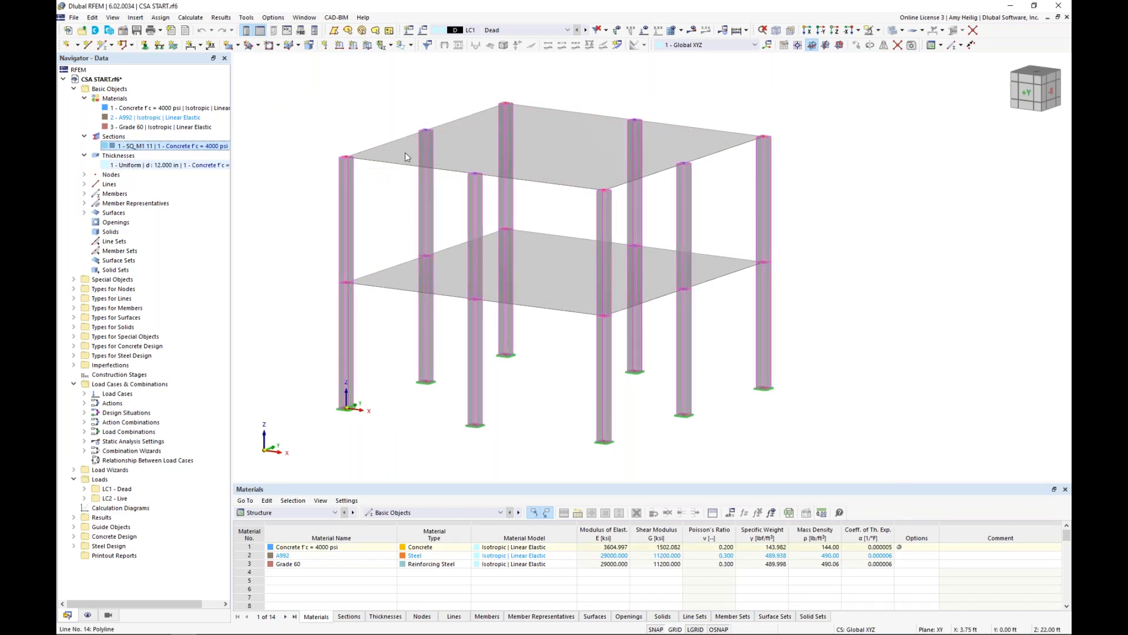
left_click(454, 142)
double_click(453, 140)
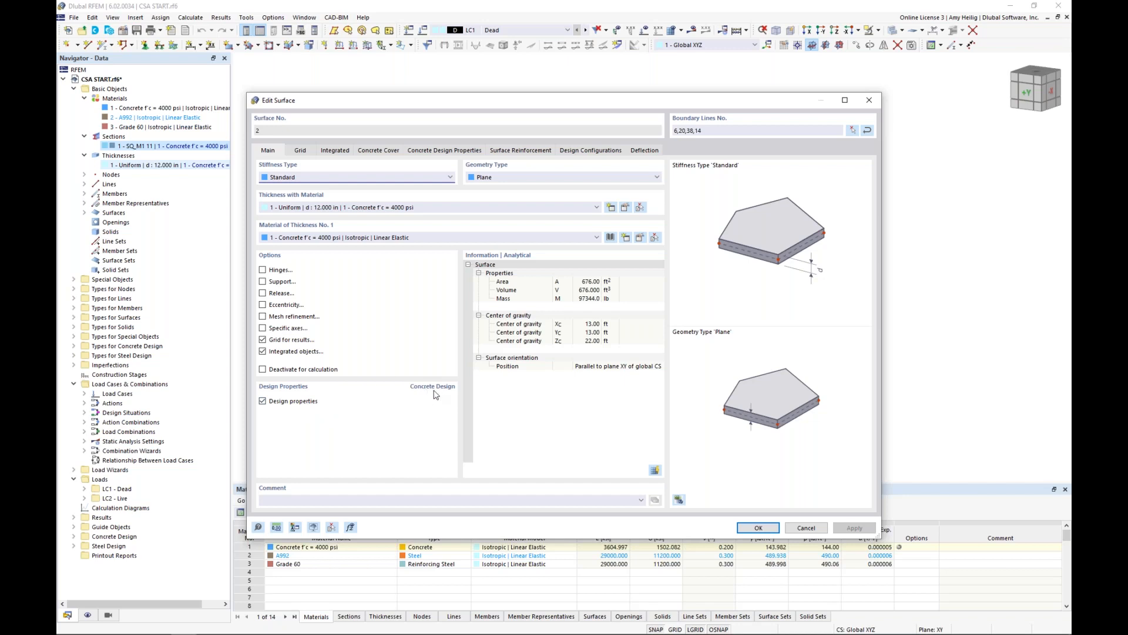
left_click(379, 151)
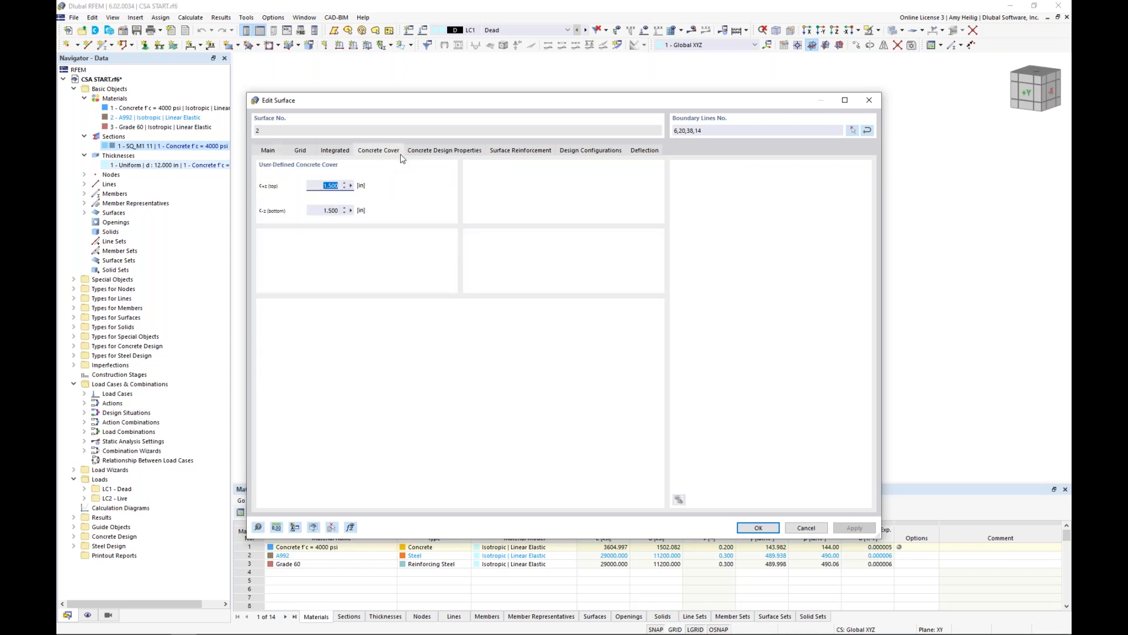
left_click(521, 151)
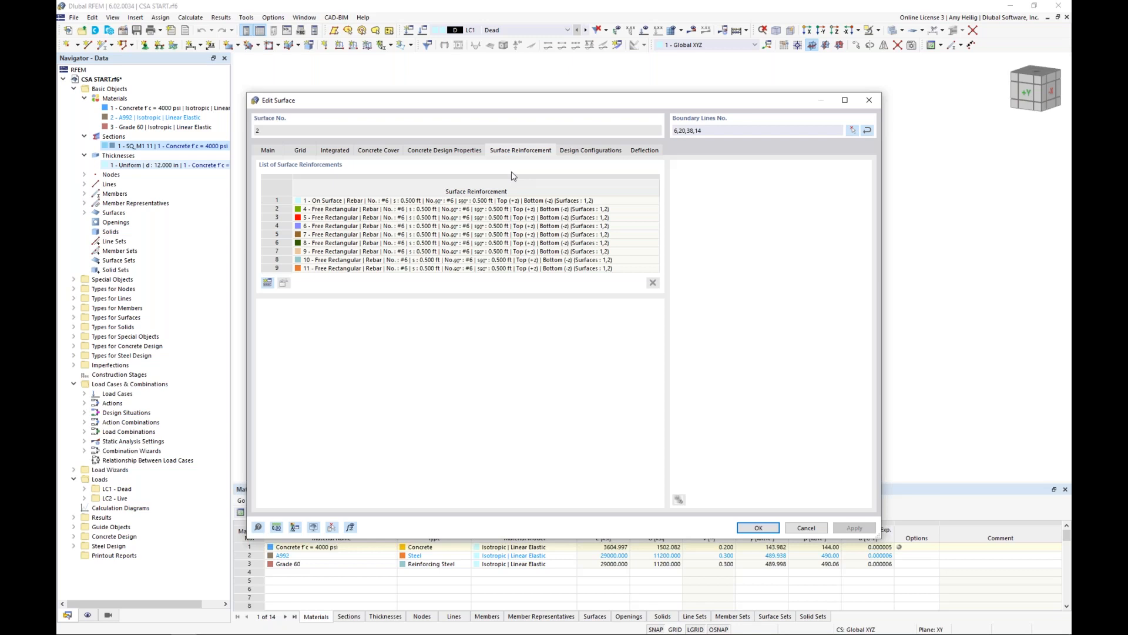
left_click(503, 200)
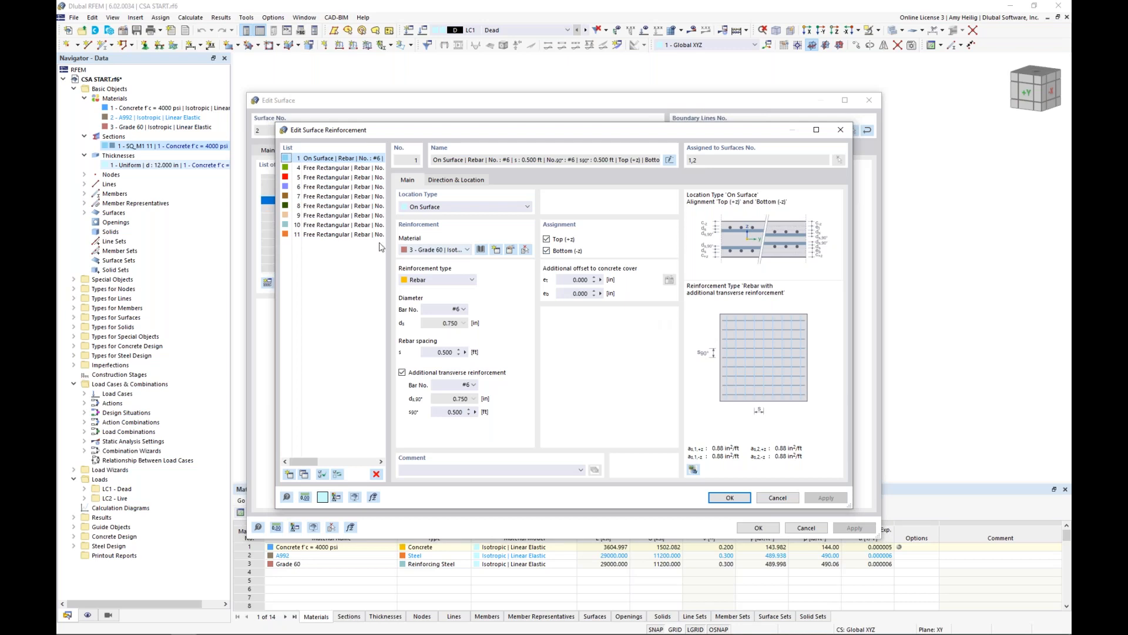
left_click(338, 168)
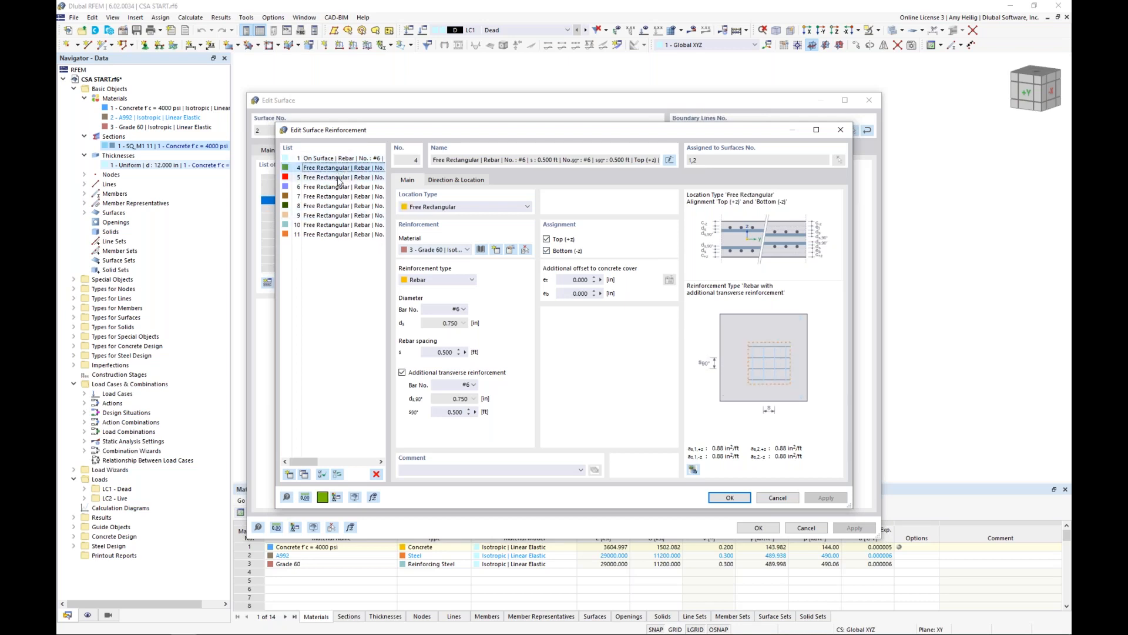
left_click(339, 177)
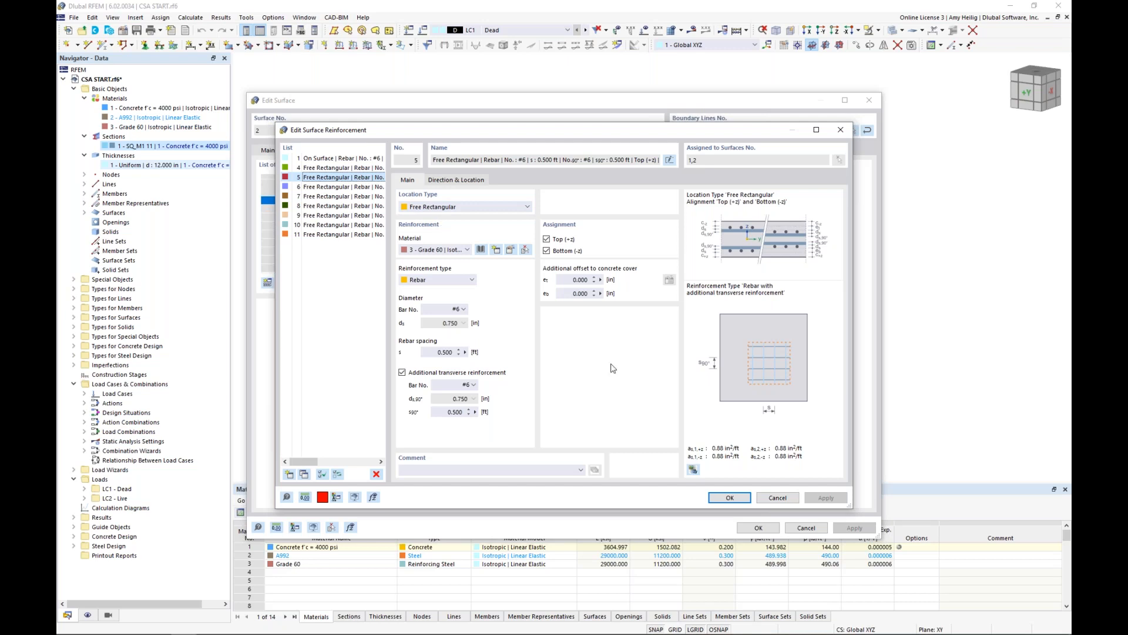
left_click(775, 497)
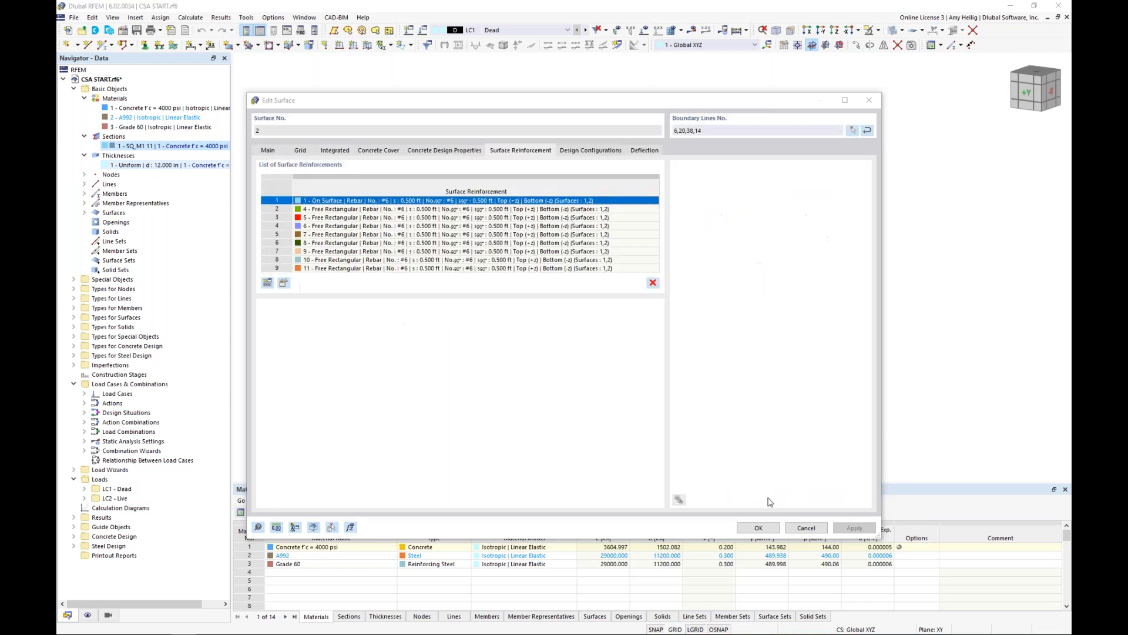
left_click(801, 529)
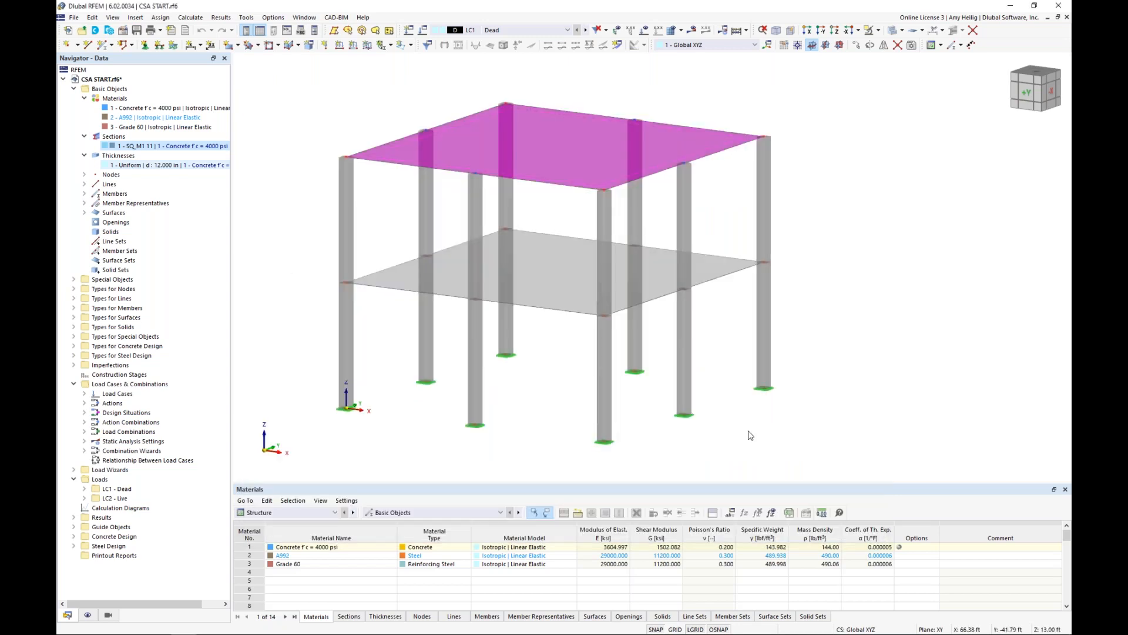
Turn on the display of the concrete design types to show member and surface reinforcement, and switch the model to wireframe display.
left_click(88, 614)
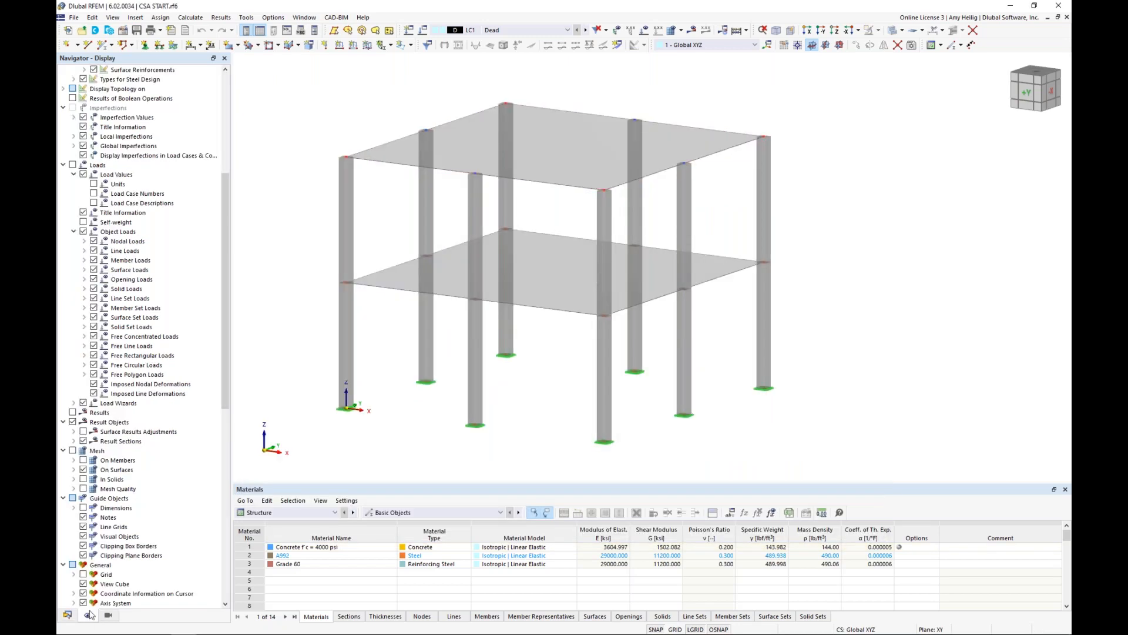
scroll(141, 264, "up", 8)
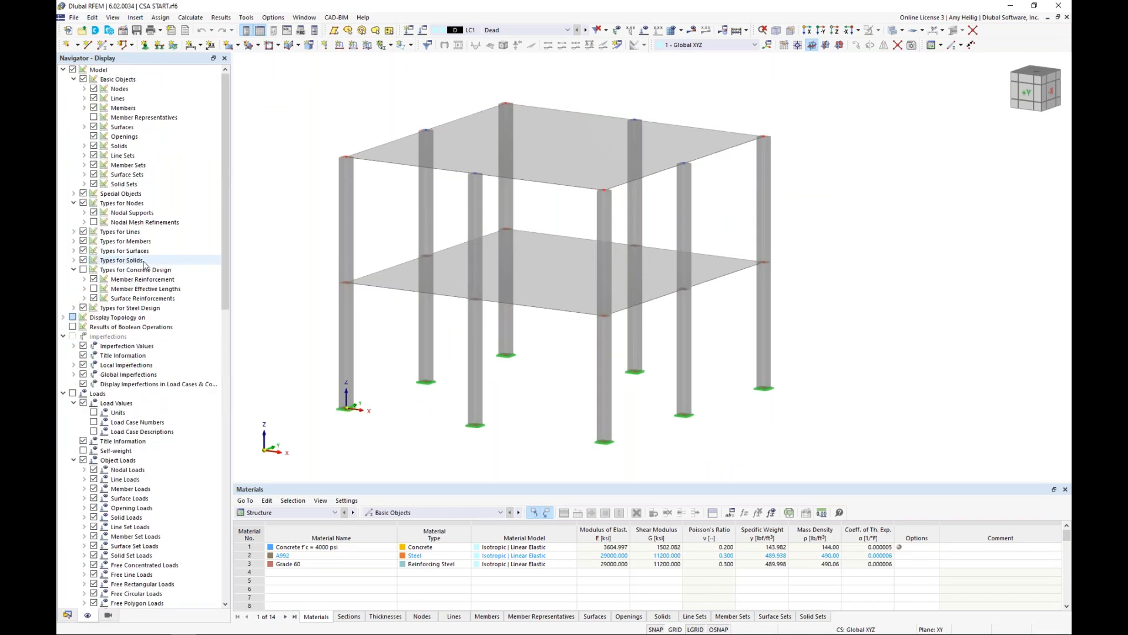
left_click(84, 272)
left_click(83, 270)
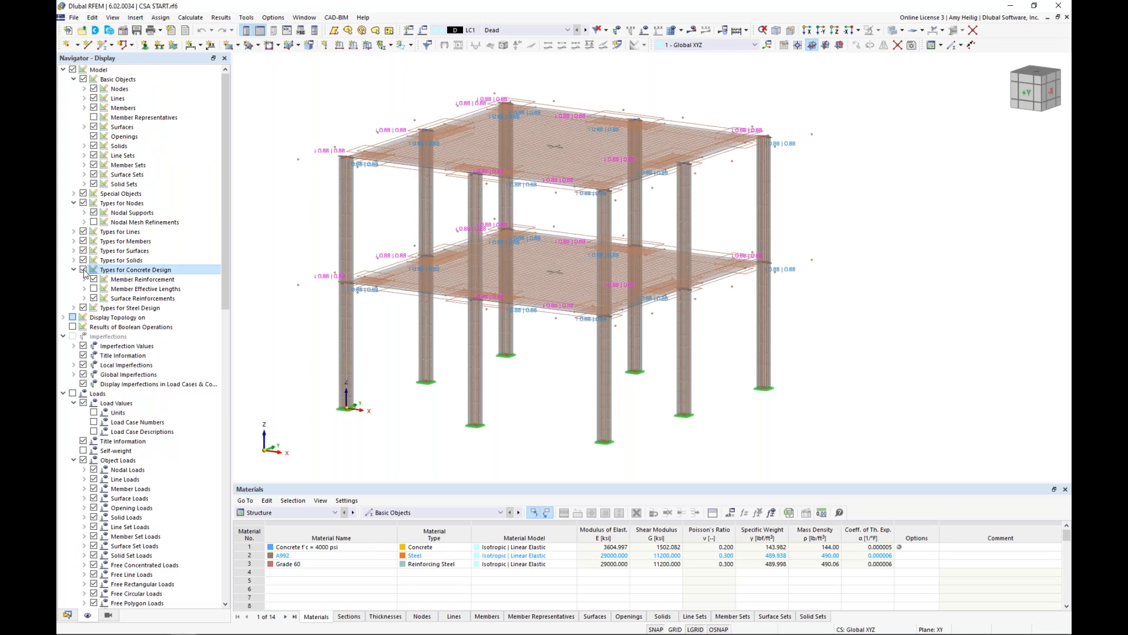
left_click(892, 31)
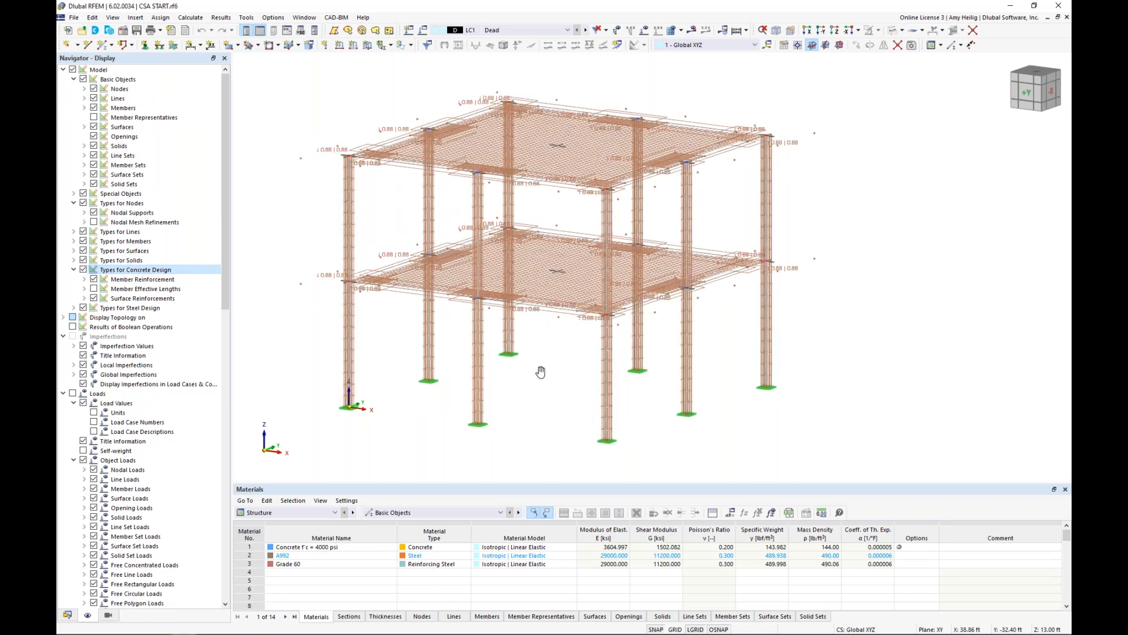
Examine the reinforcement cages of the columns and the slab rebar around the column connections on both storeys.
scroll(400, 277, "up", 5)
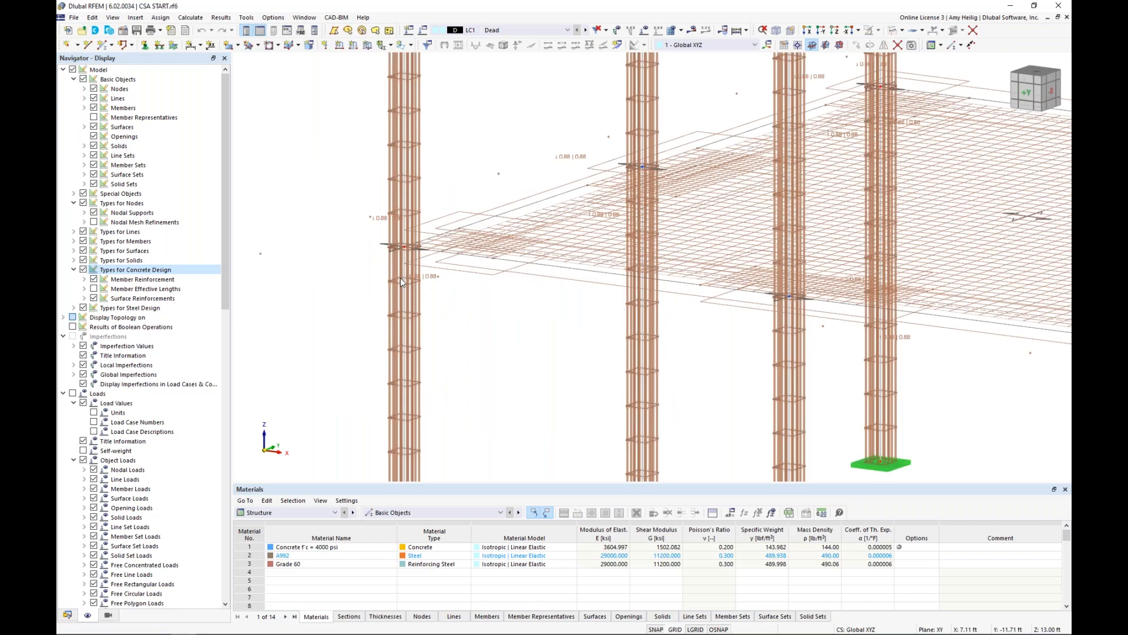
scroll(400, 277, "up", 2)
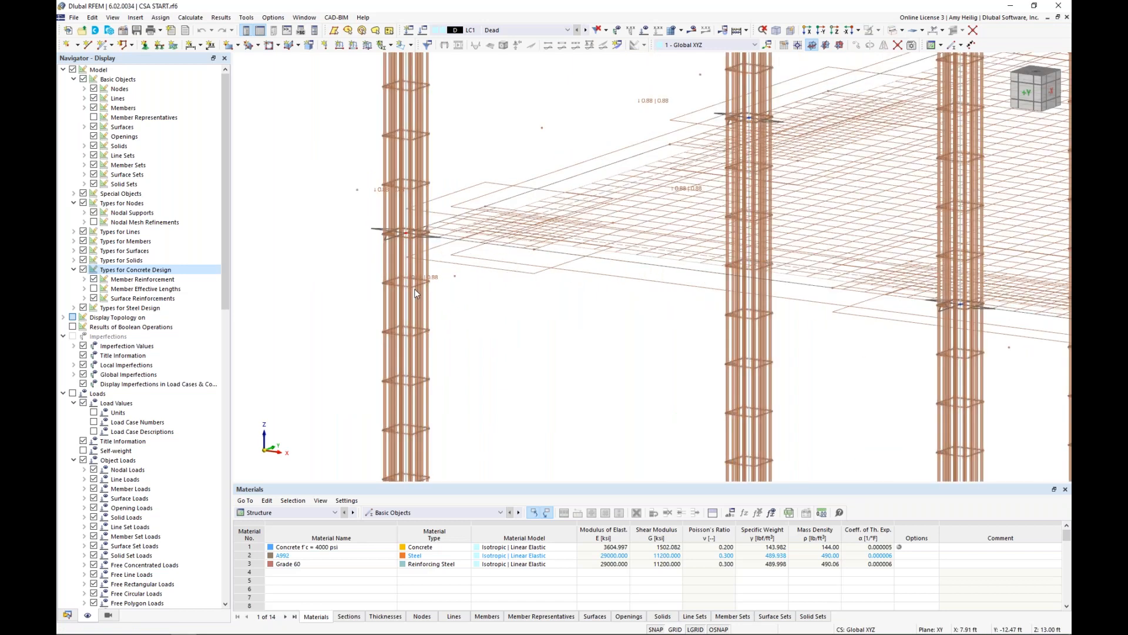
scroll(414, 288, "down", 1)
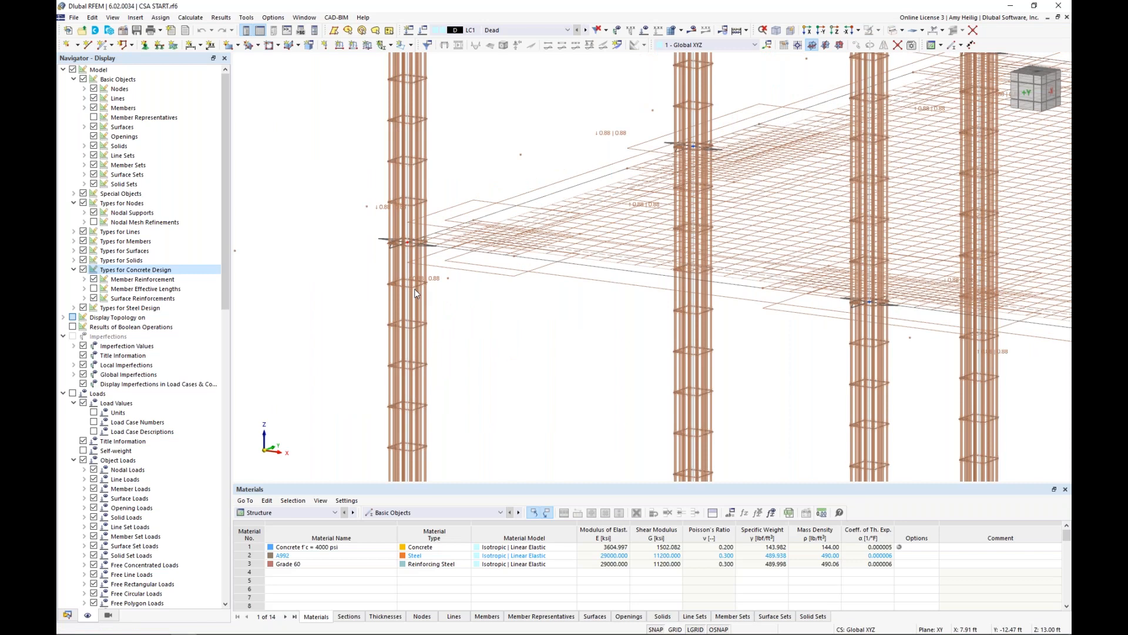
scroll(414, 288, "down", 3)
scroll(553, 215, "down", 2)
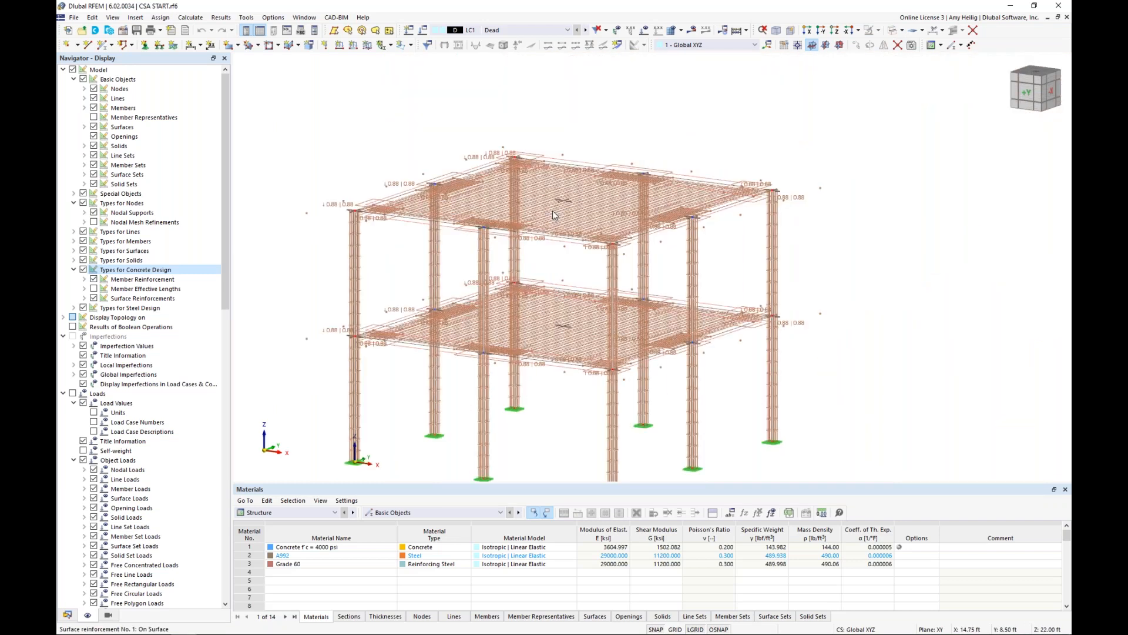
scroll(553, 214, "up", 3)
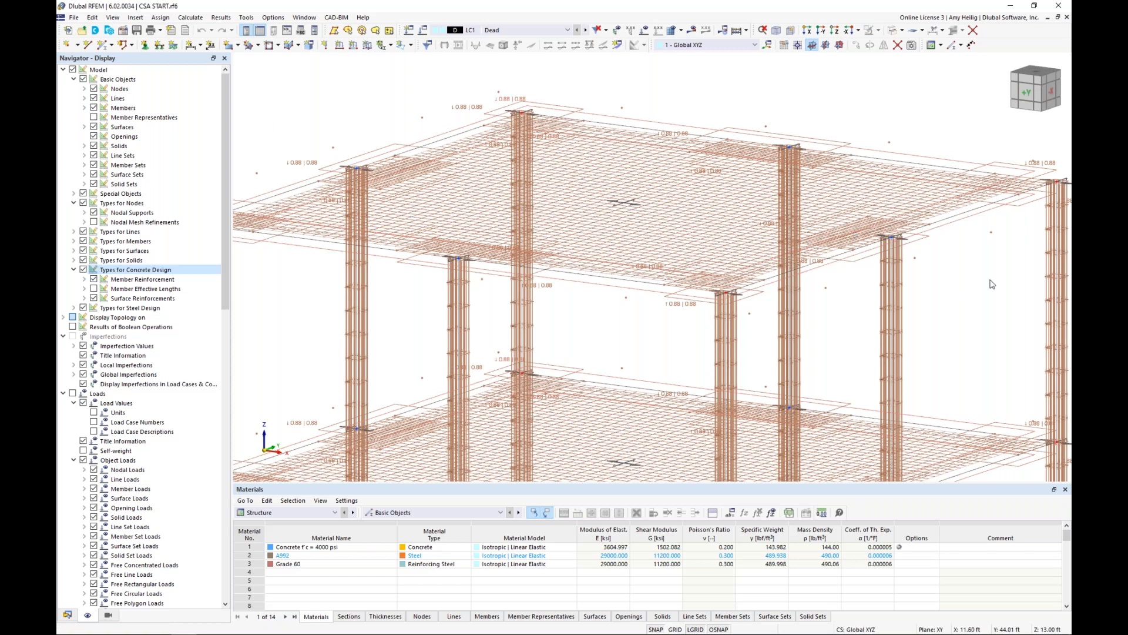
Turn off the display of the concrete design types and show the model in solid transparent display.
scroll(992, 284, "down", 5)
key("space")
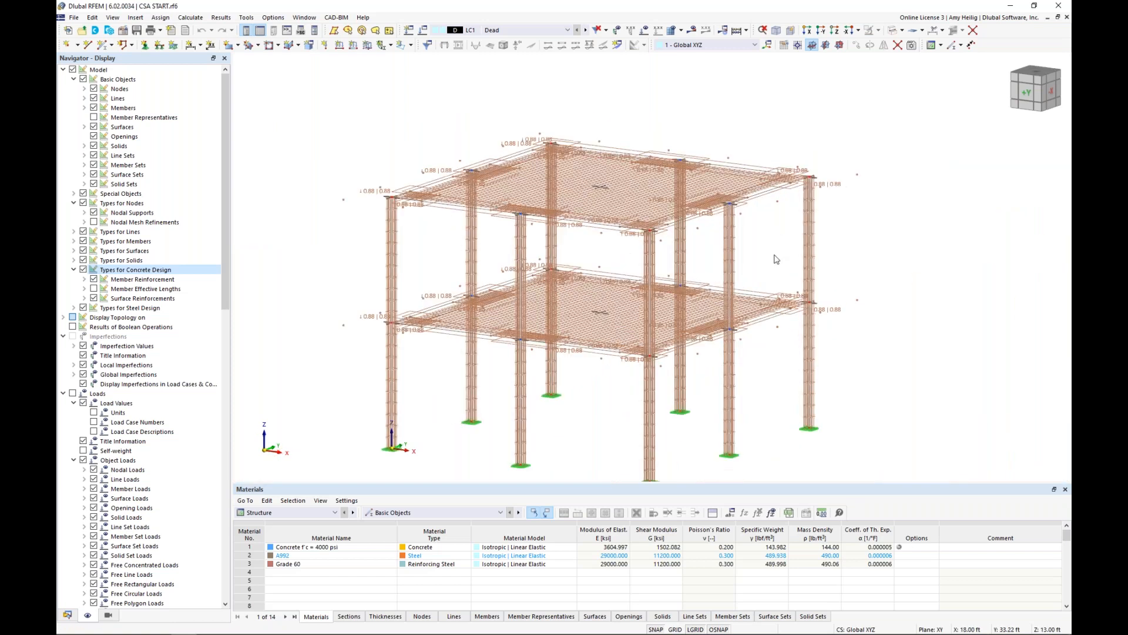
left_click(893, 31)
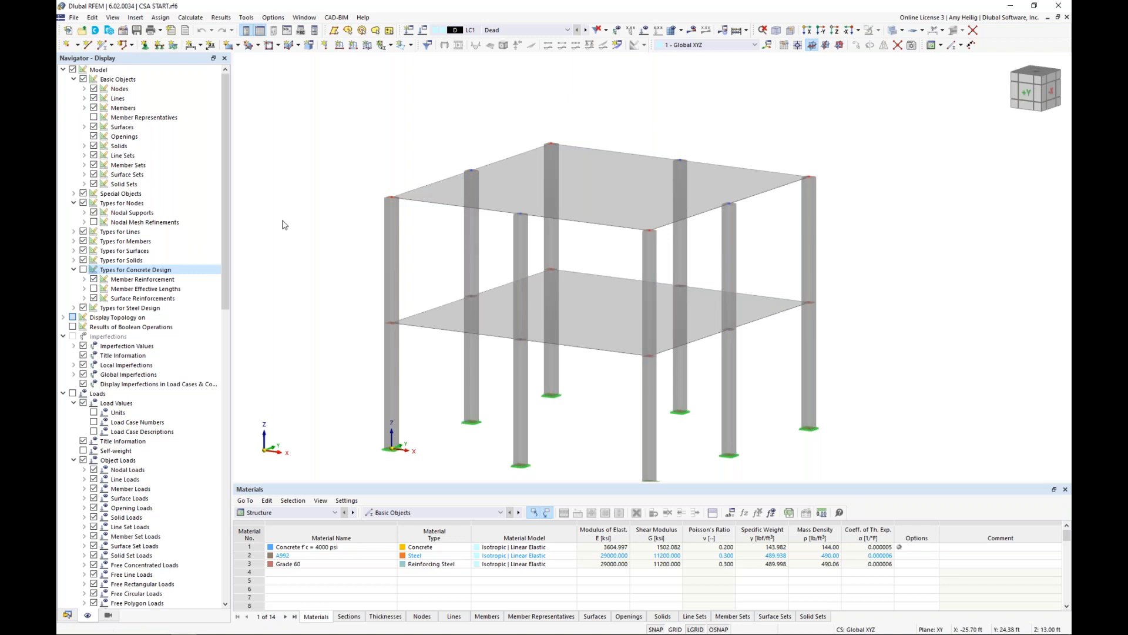
Display the nodal mesh refinements in wireframe and examine the refinement assigned to an upper-slab column node without changing it.
left_click(93, 223)
left_click(93, 222)
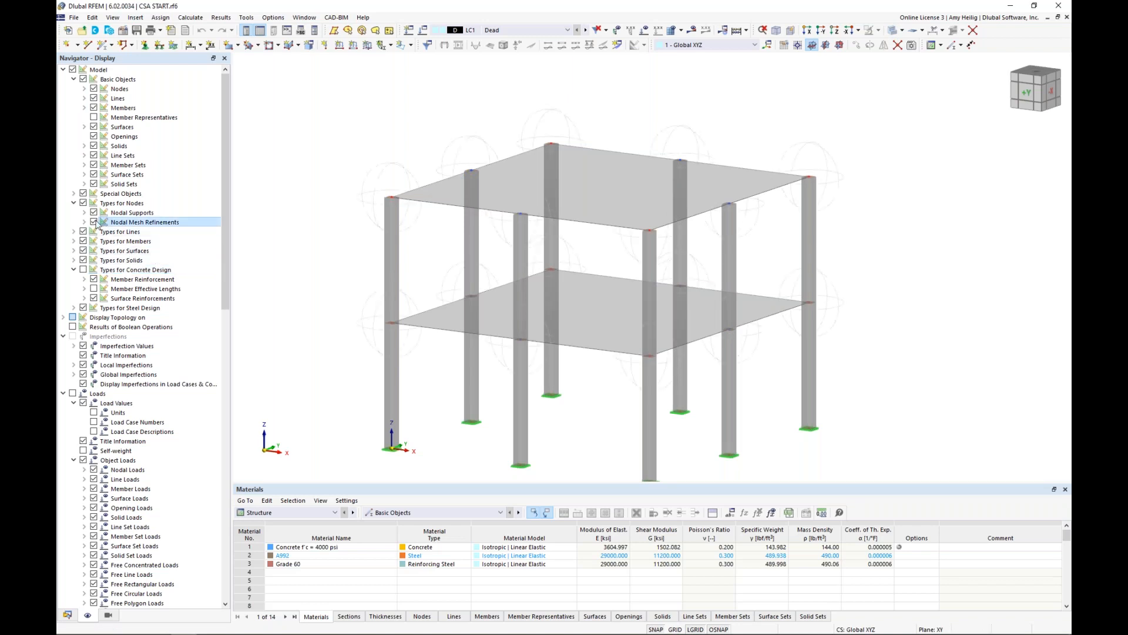
scroll(453, 264, "up", 2)
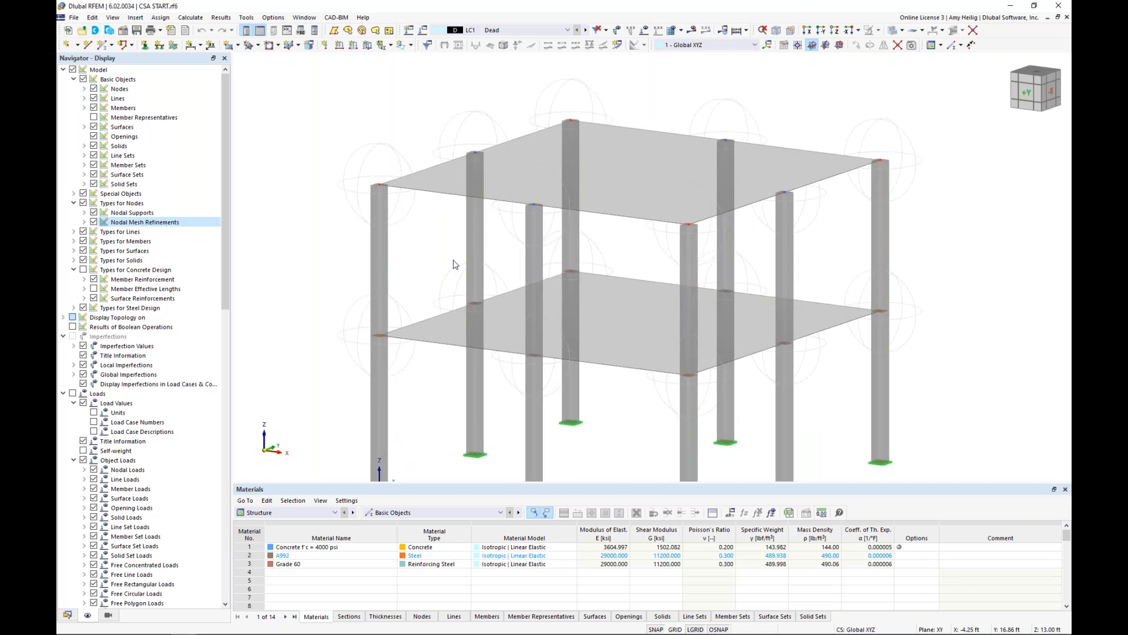
middle_click_drag(431, 251, 374, 247)
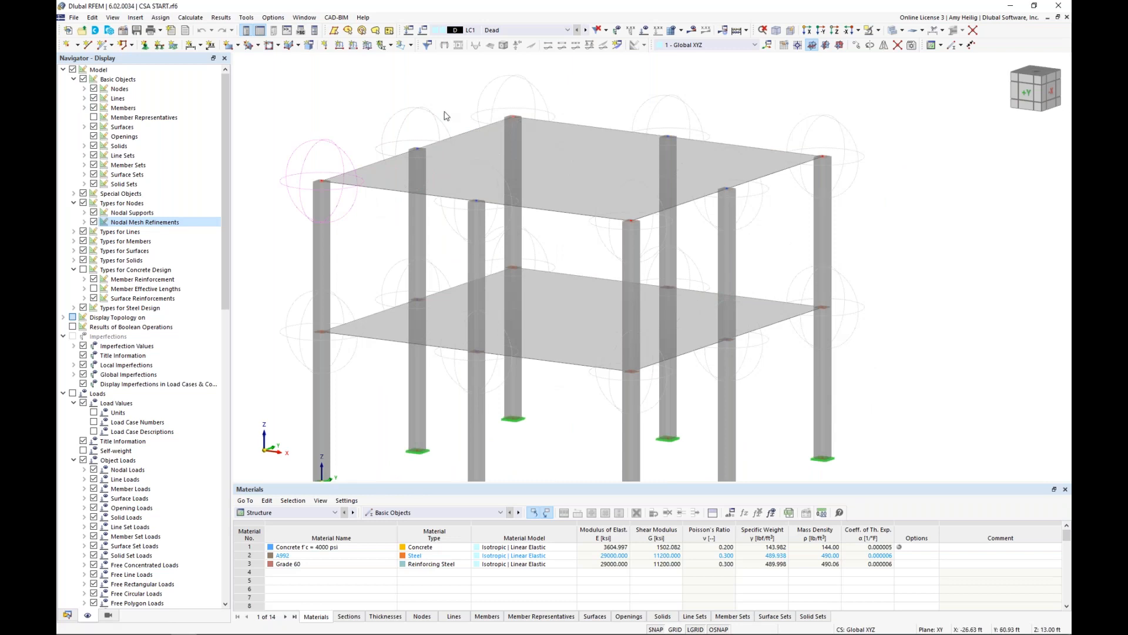
left_click(890, 32)
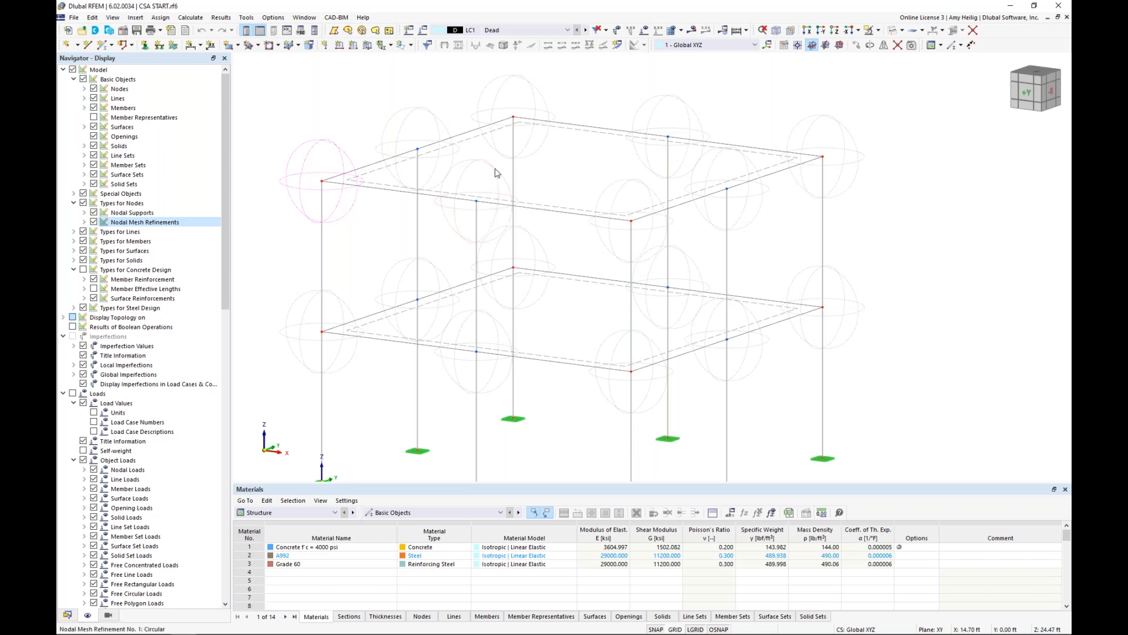
double_click(486, 192)
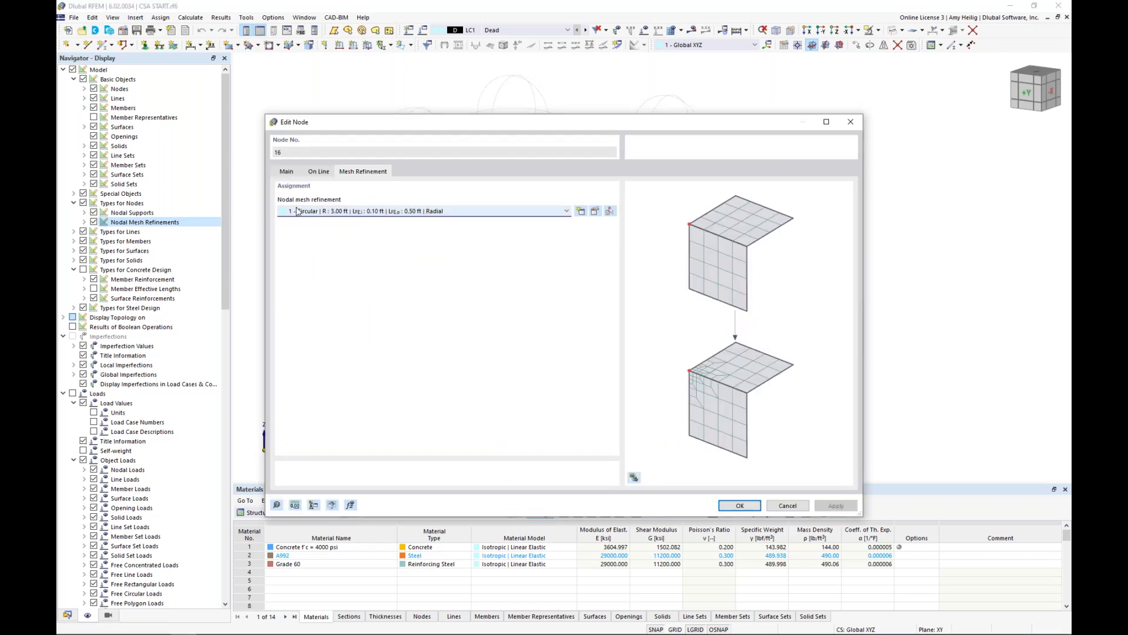
left_click(783, 508)
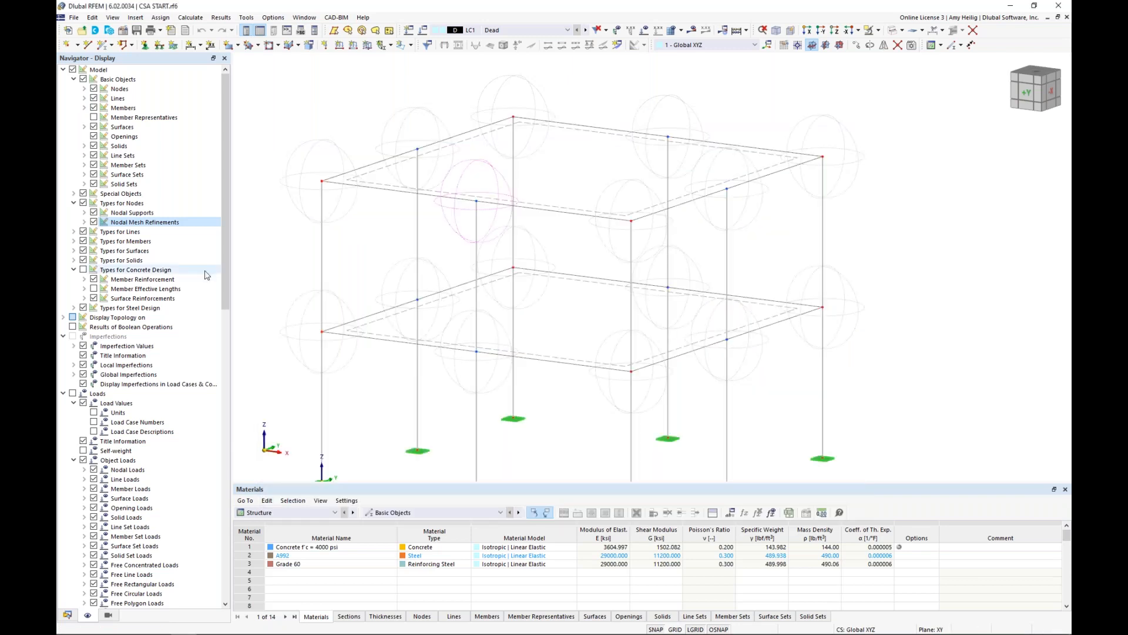
Display the surface results adjustments and examine the shape, dimensions and adjustment type of the one at an upper-slab corner column without changing it.
scroll(143, 429, "down", 6)
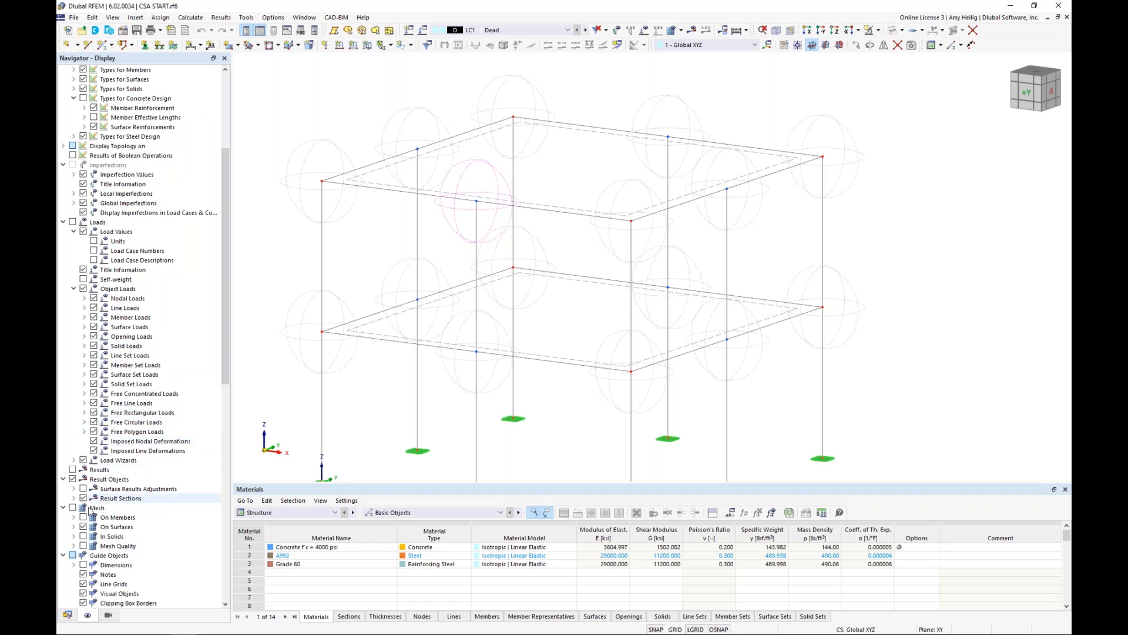
scroll(115, 498, "down", 2)
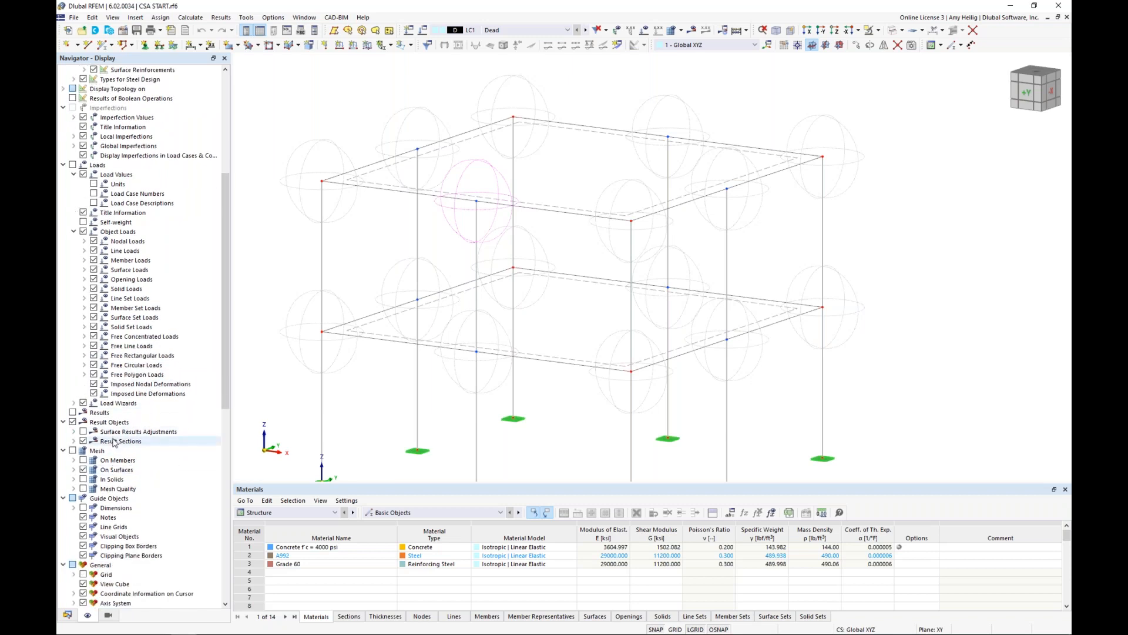
left_click(84, 432)
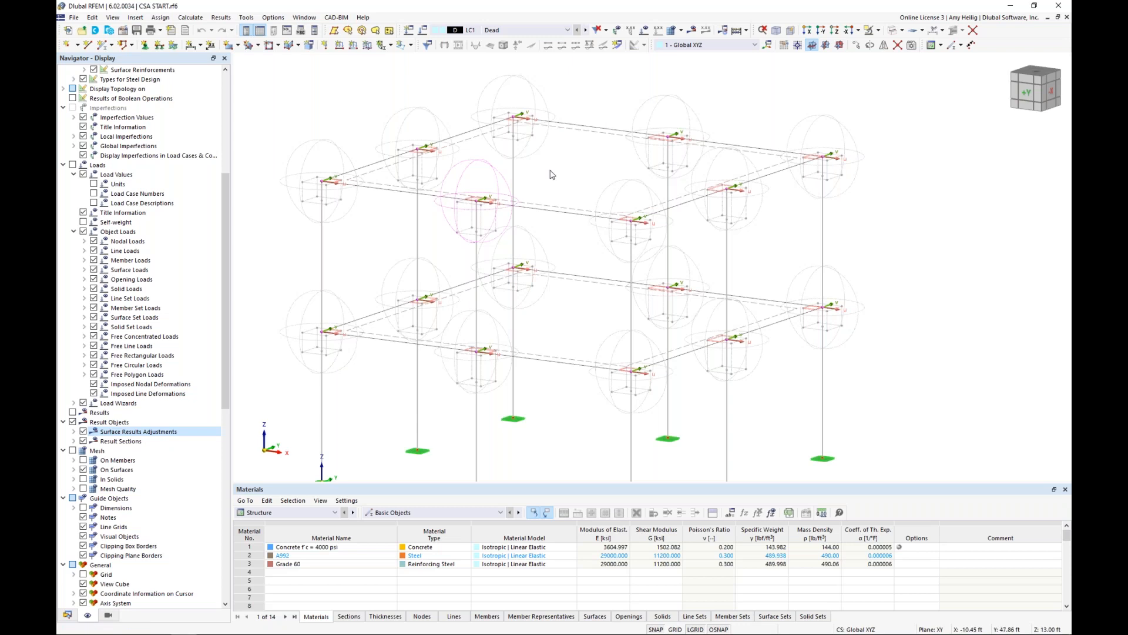
double_click(330, 208)
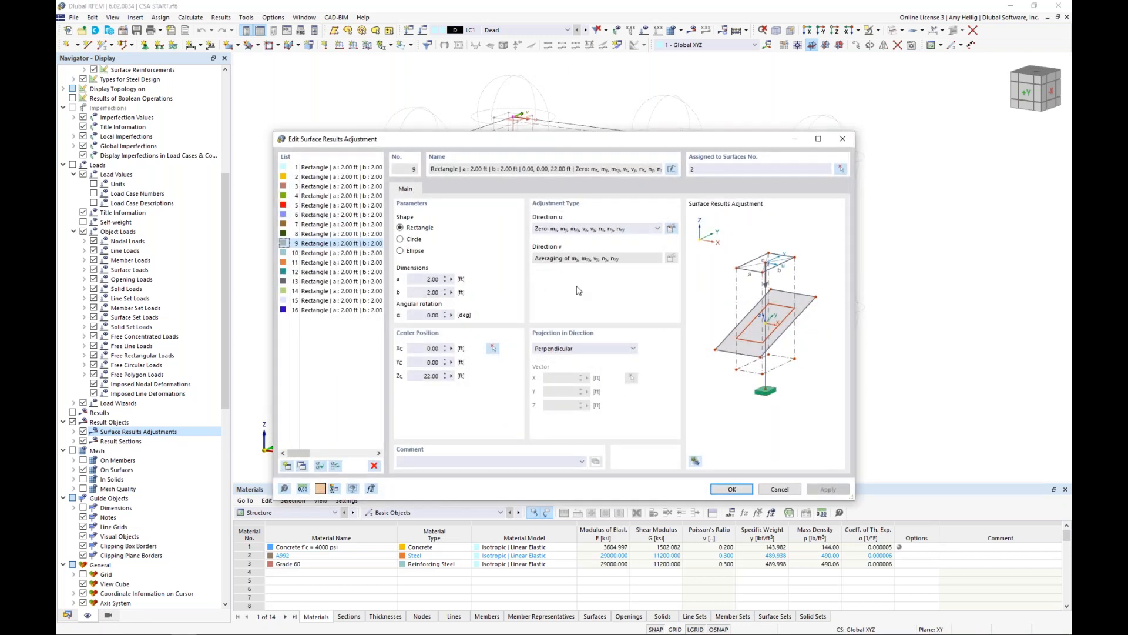
left_click(596, 229)
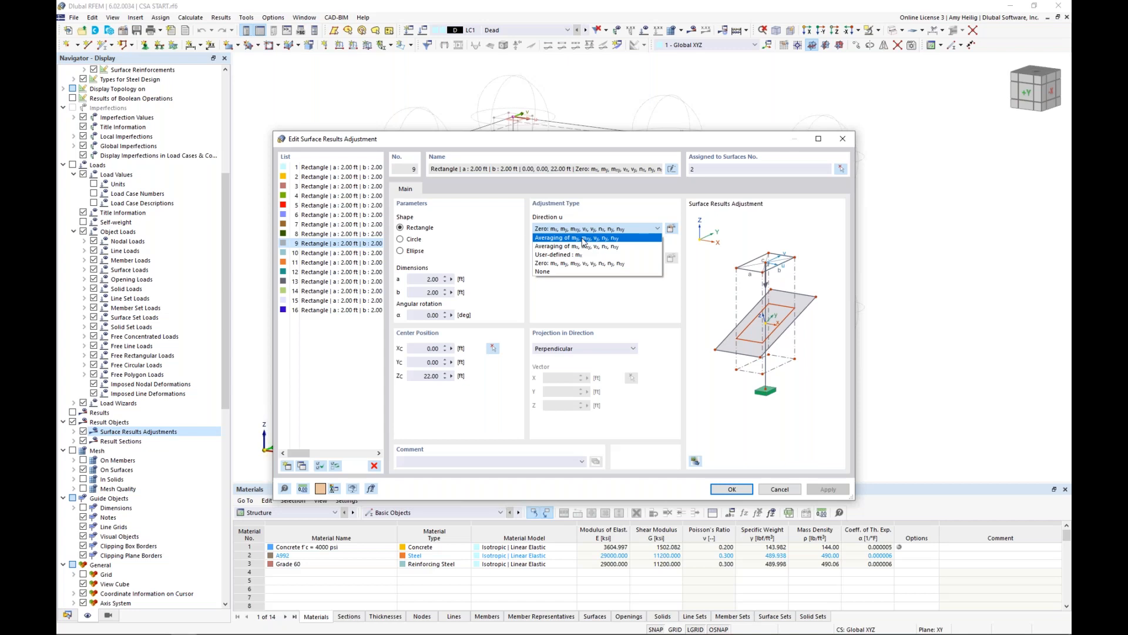
left_click(587, 264)
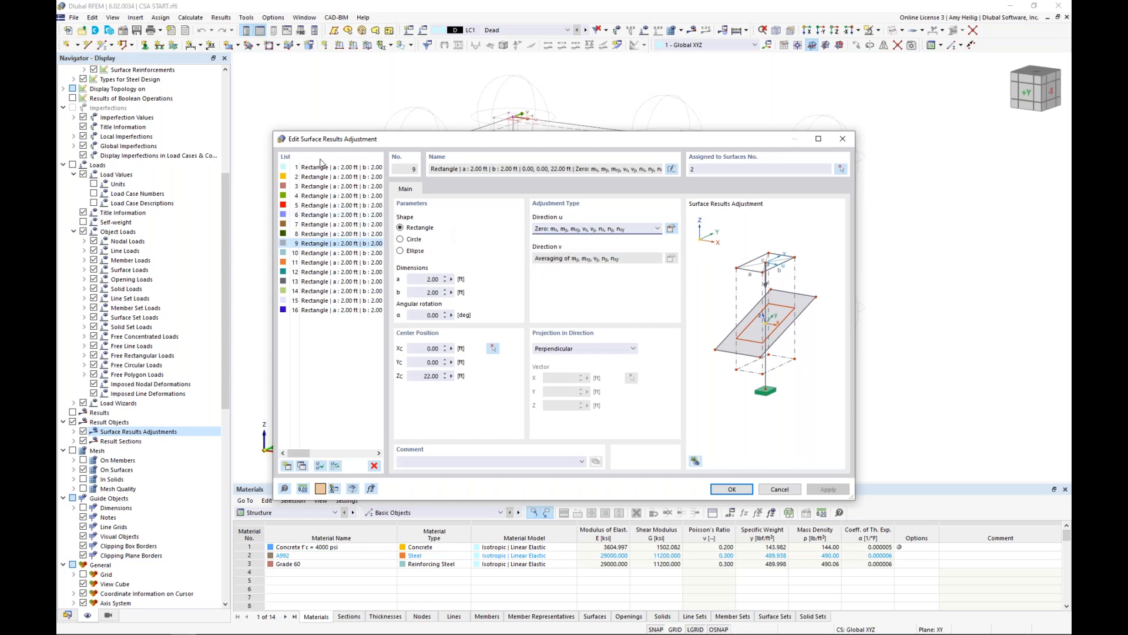
left_click(786, 493)
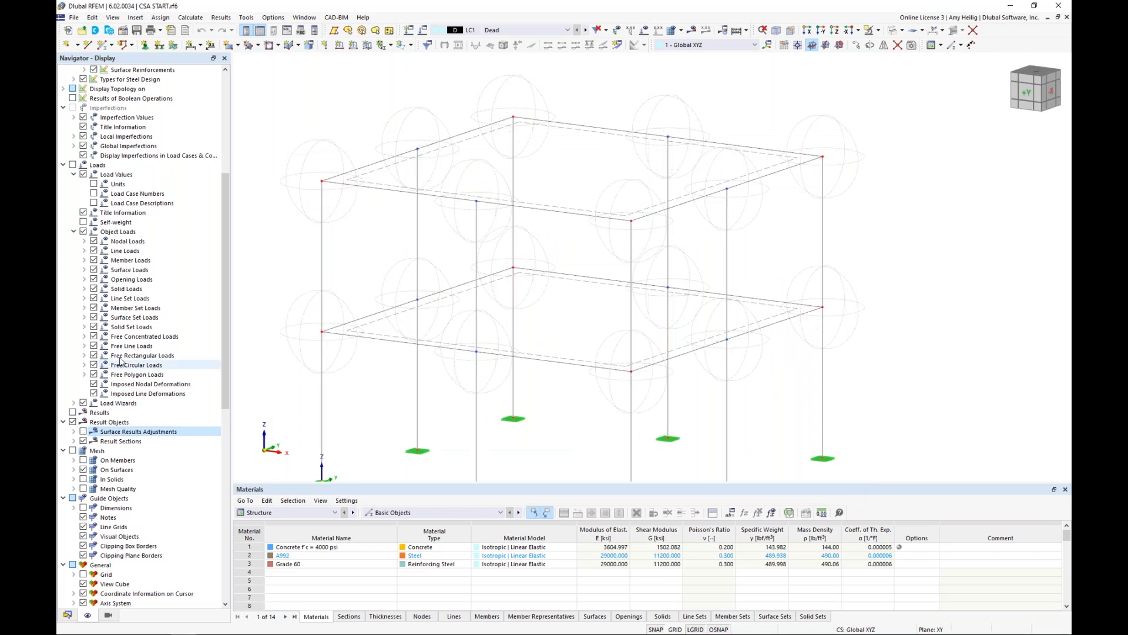
Hide the nodal mesh refinements and return the whole frame to solid transparent display.
scroll(137, 299, "up", 8)
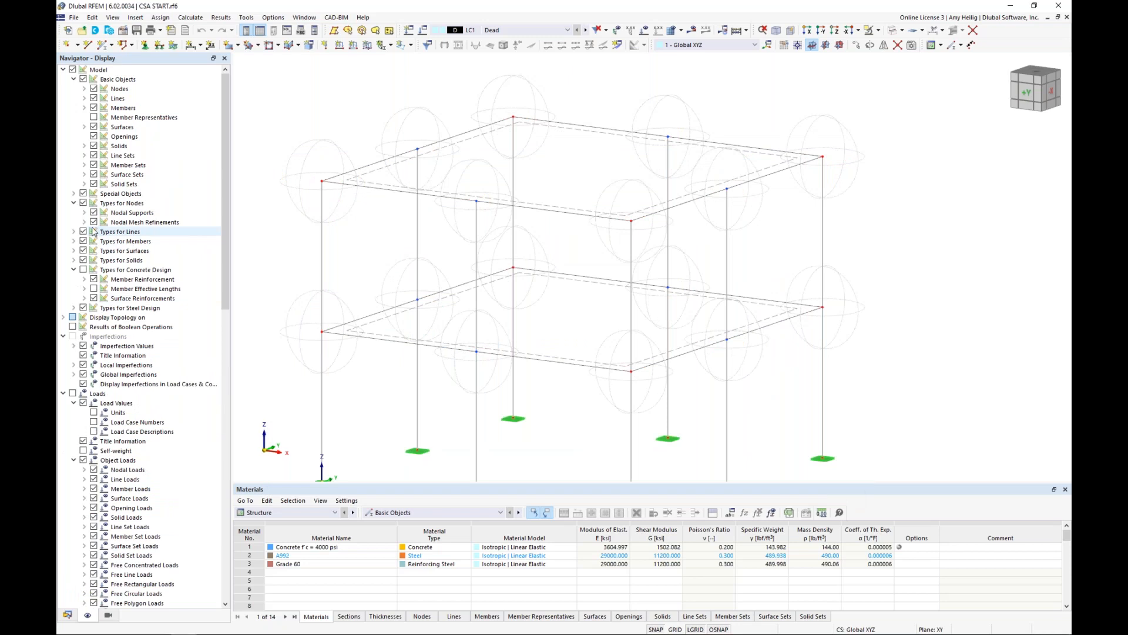
left_click(94, 222)
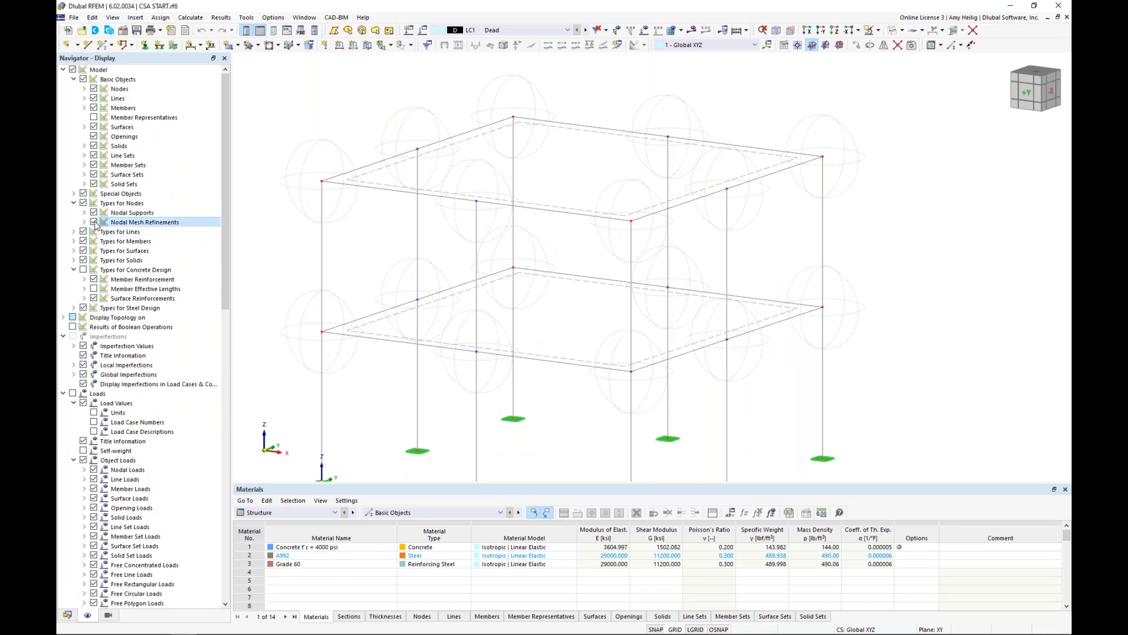
left_click(892, 31)
left_click(892, 31)
scroll(823, 246, "down", 3)
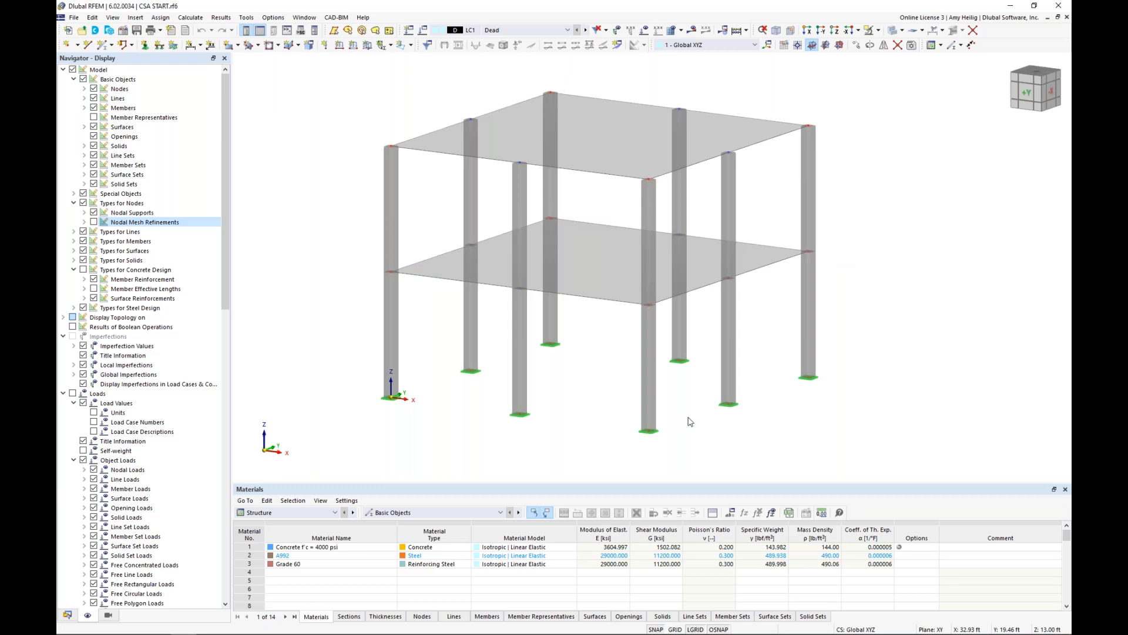
Highlight the two lower-storey middle columns on the front and back faces for inspection, and clear the selection.
middle_click_drag(627, 403, 635, 376, "ctrl")
left_click_drag(674, 349, 532, 313)
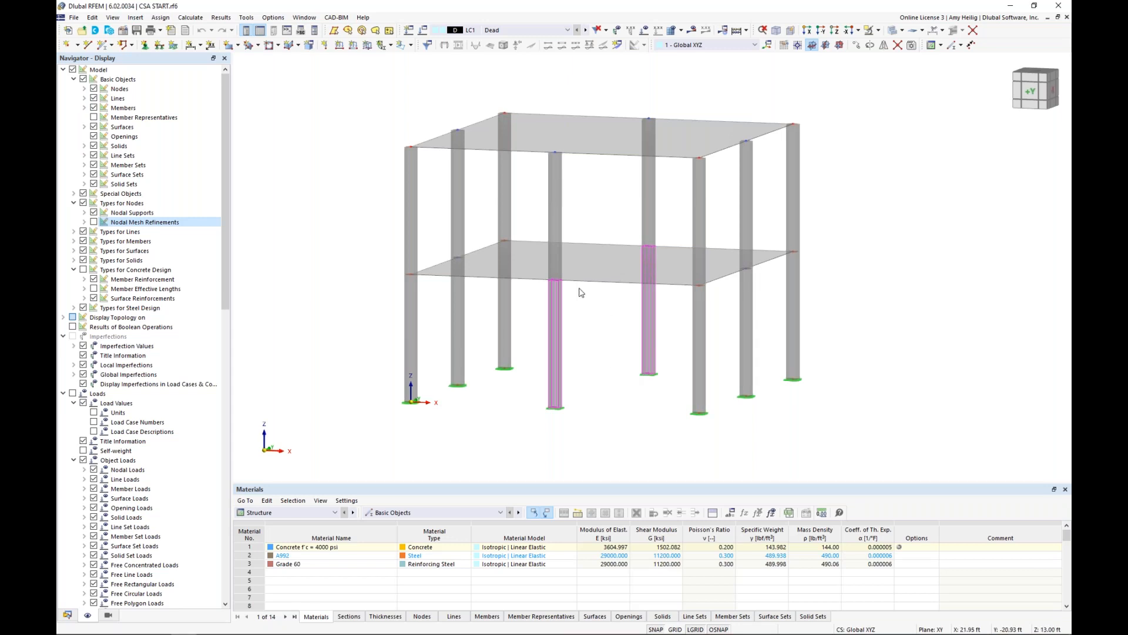
middle_click_drag(587, 347, 543, 421)
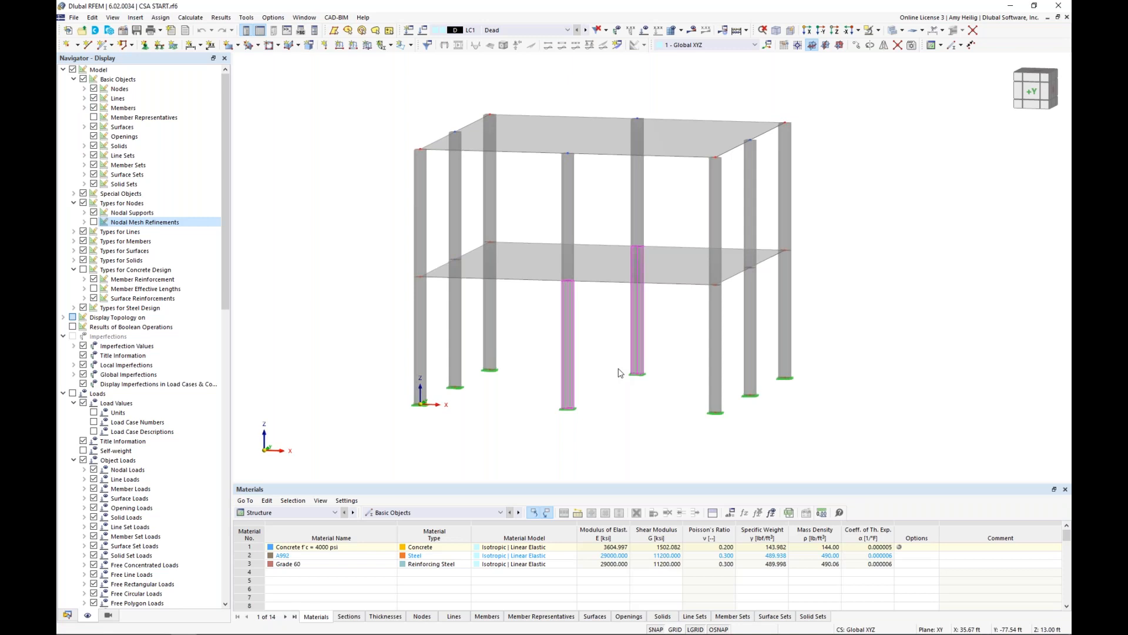
left_click(614, 416)
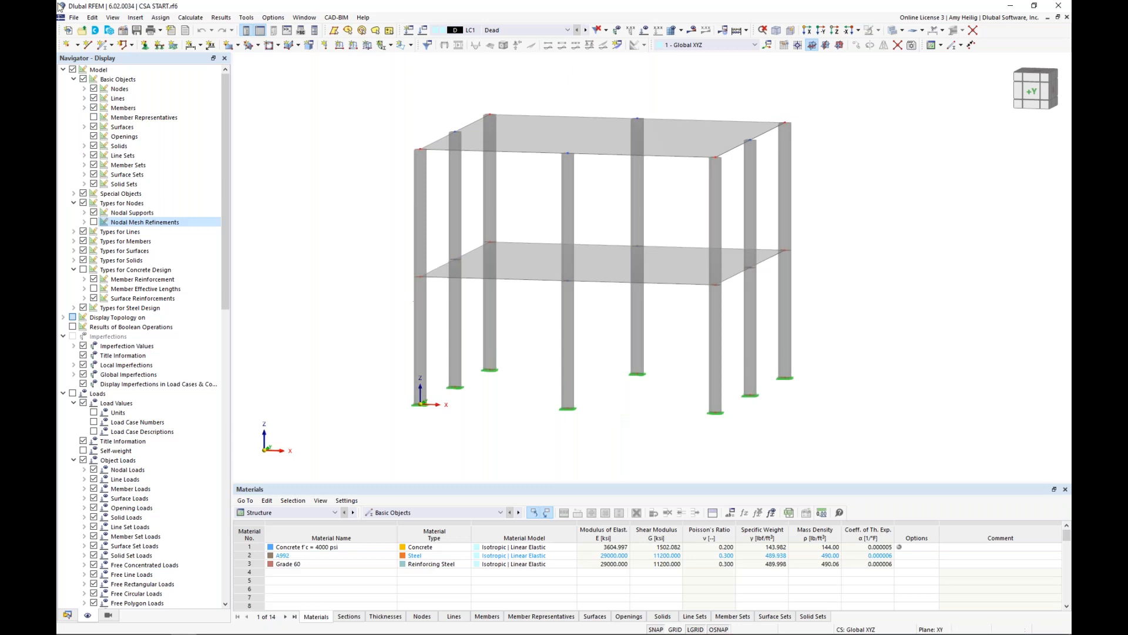
Start a new single beam member and choose the AISC 15 section W 14x82 for it from the section library.
left_click(111, 47)
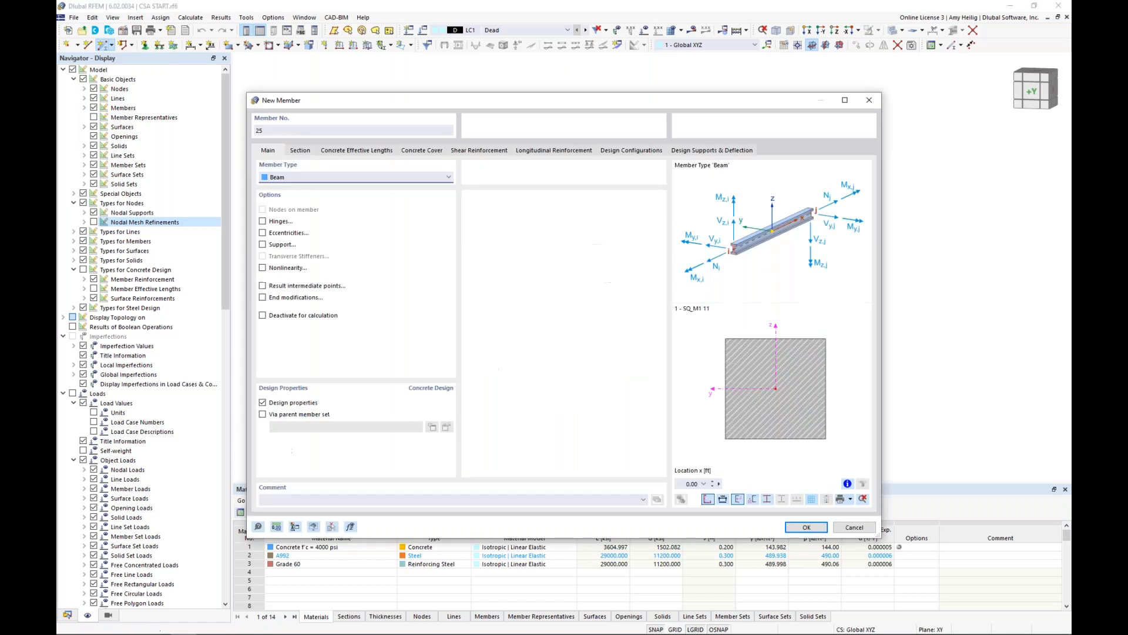
left_click(301, 152)
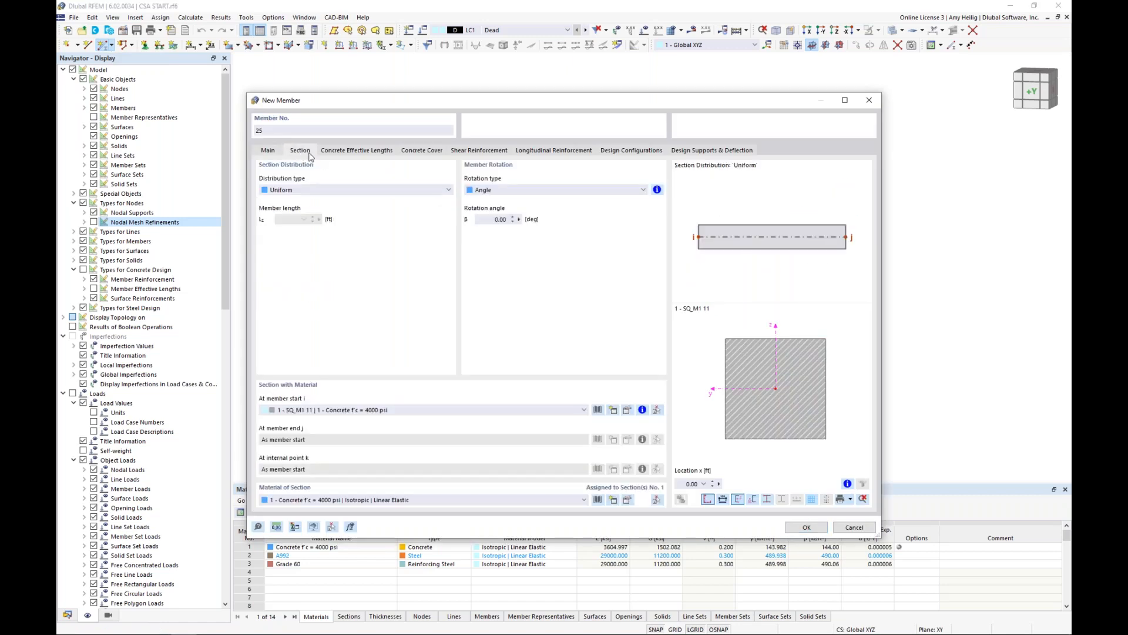
left_click(598, 410)
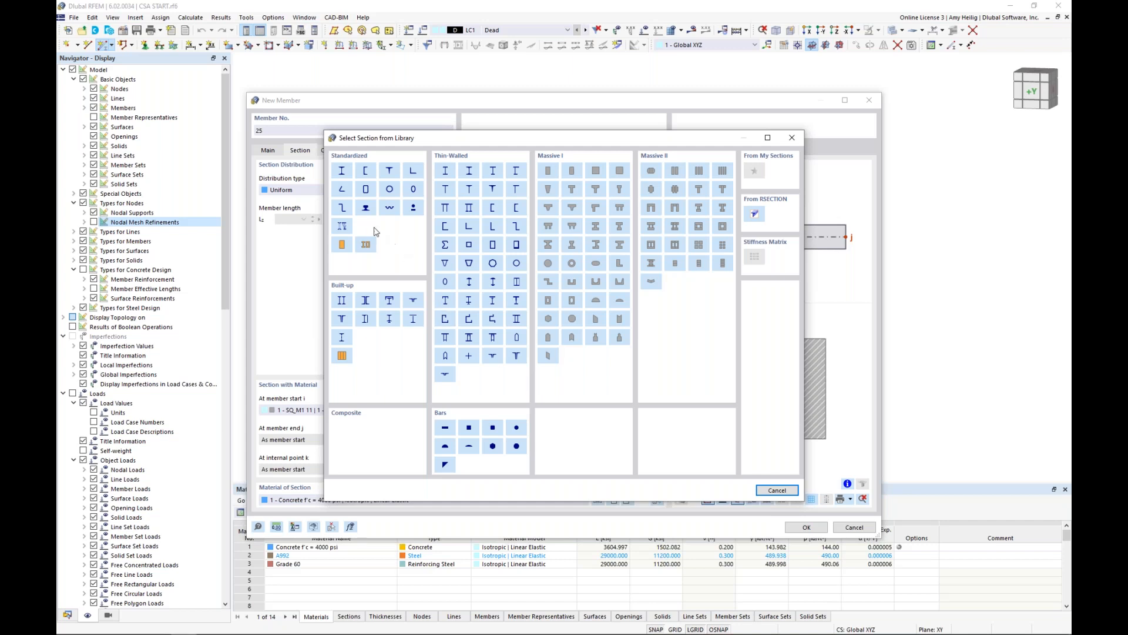
left_click(346, 173)
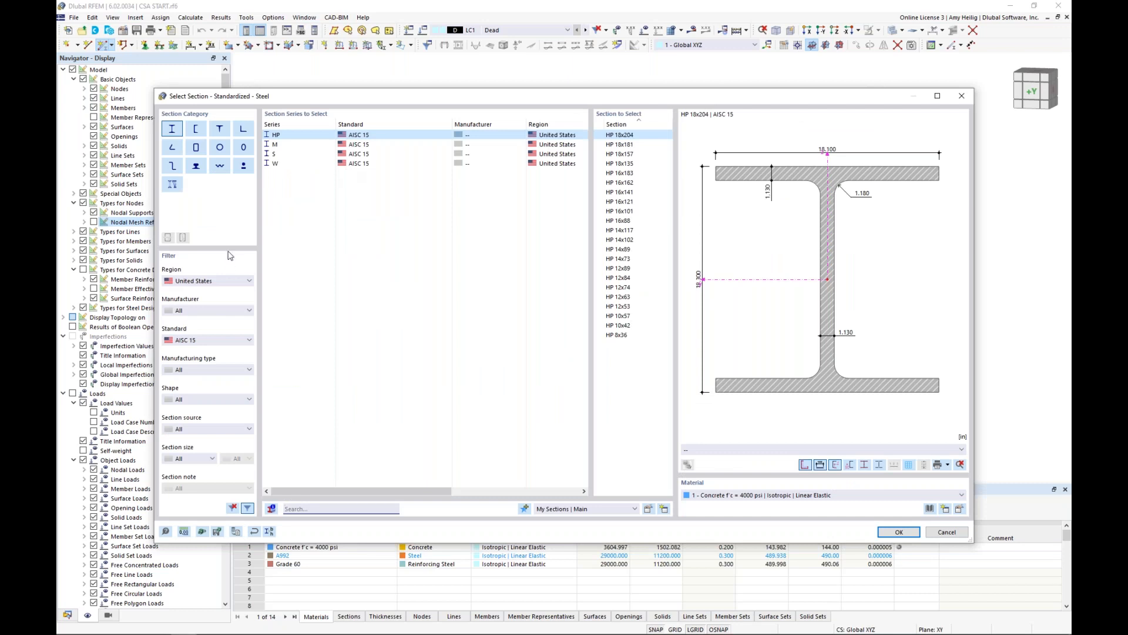
left_click(201, 280)
left_click(202, 281)
left_click(289, 165)
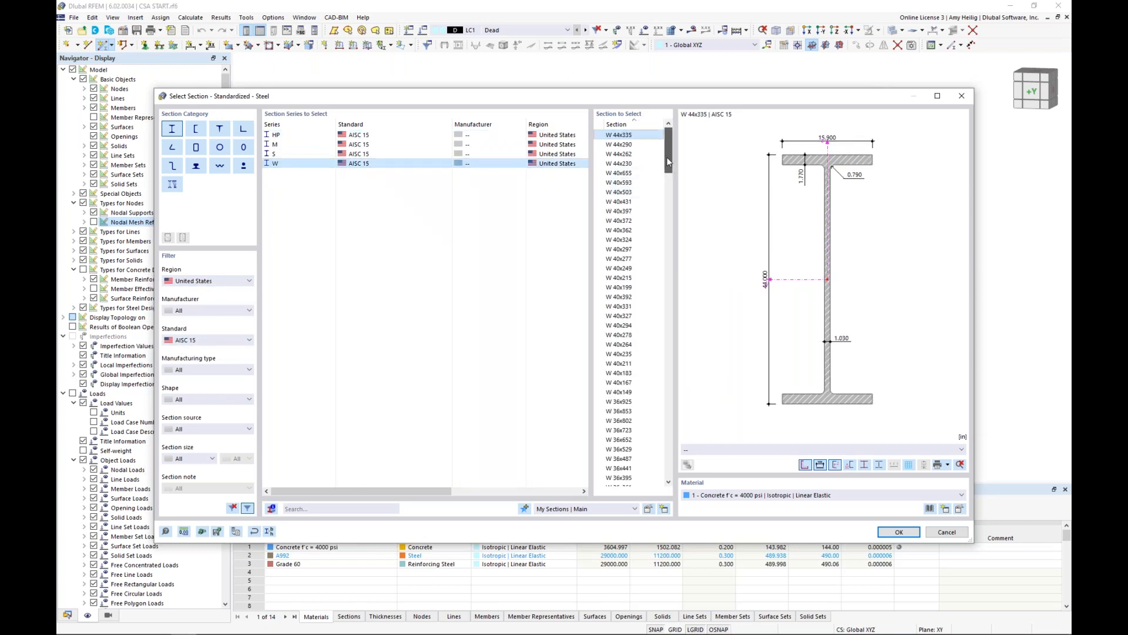
left_click_drag(668, 162, 654, 383)
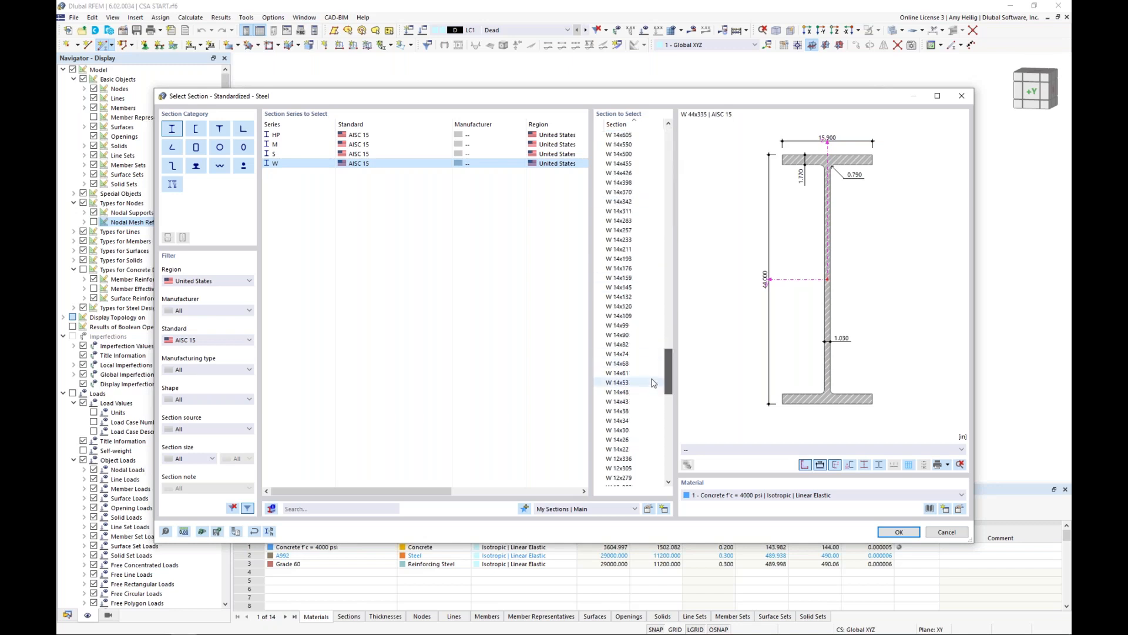
left_click(635, 346)
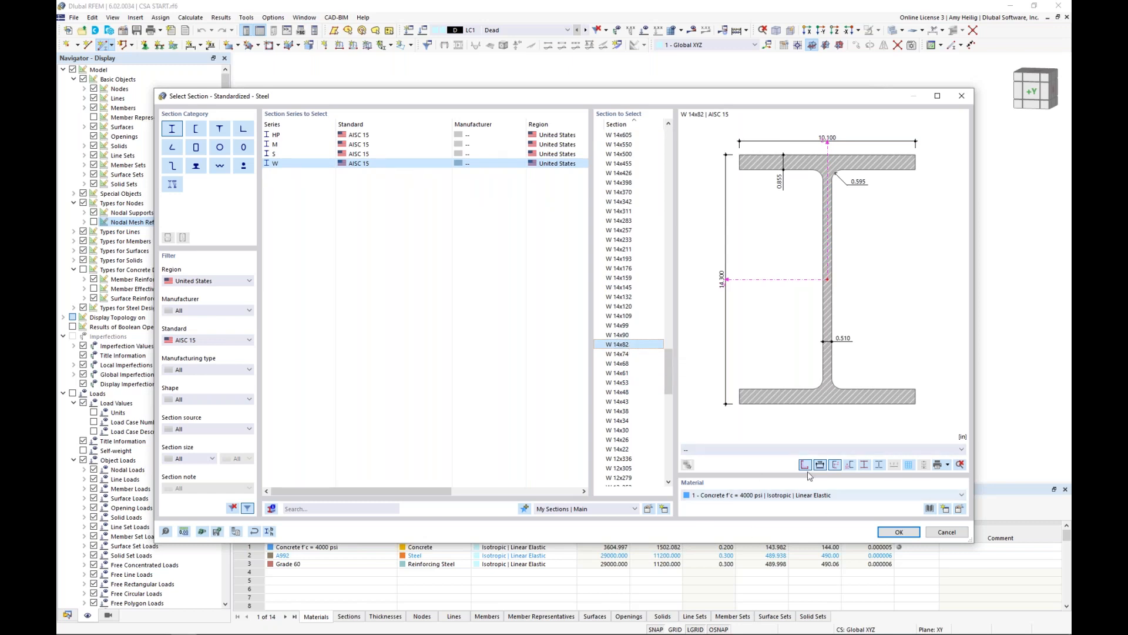
left_click(930, 509)
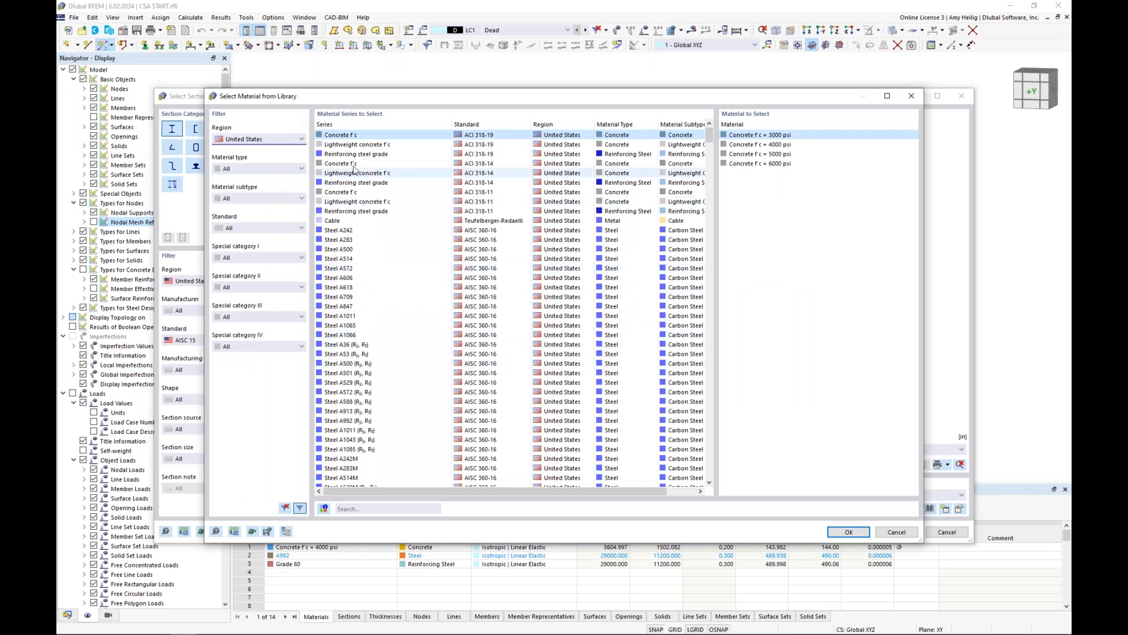
left_click(262, 228)
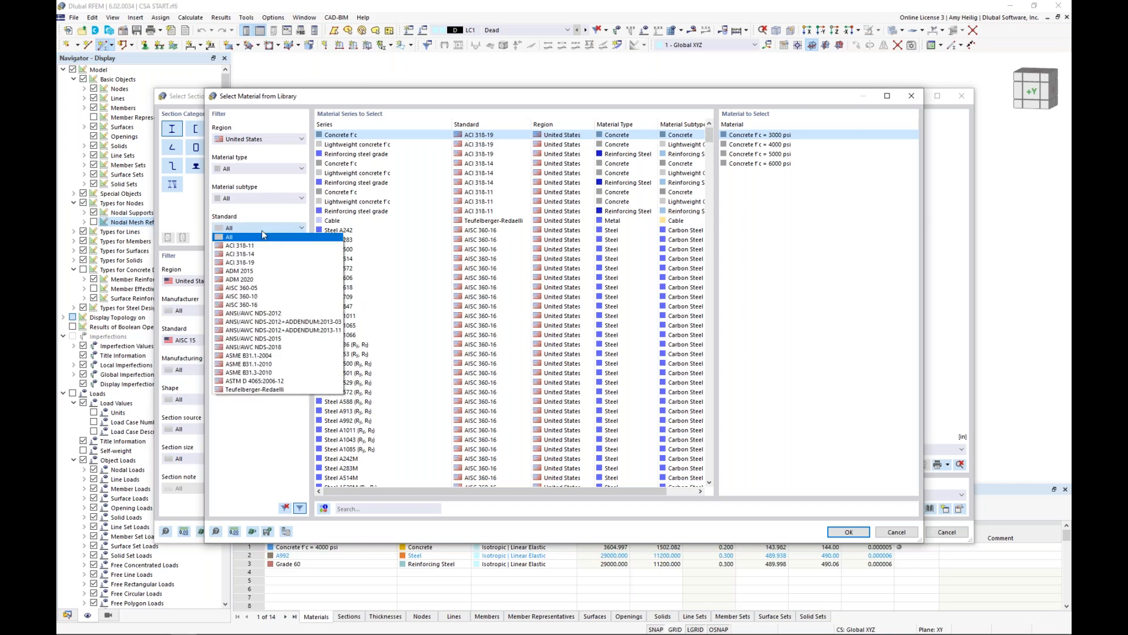
left_click(270, 168)
left_click(261, 194)
left_click(262, 228)
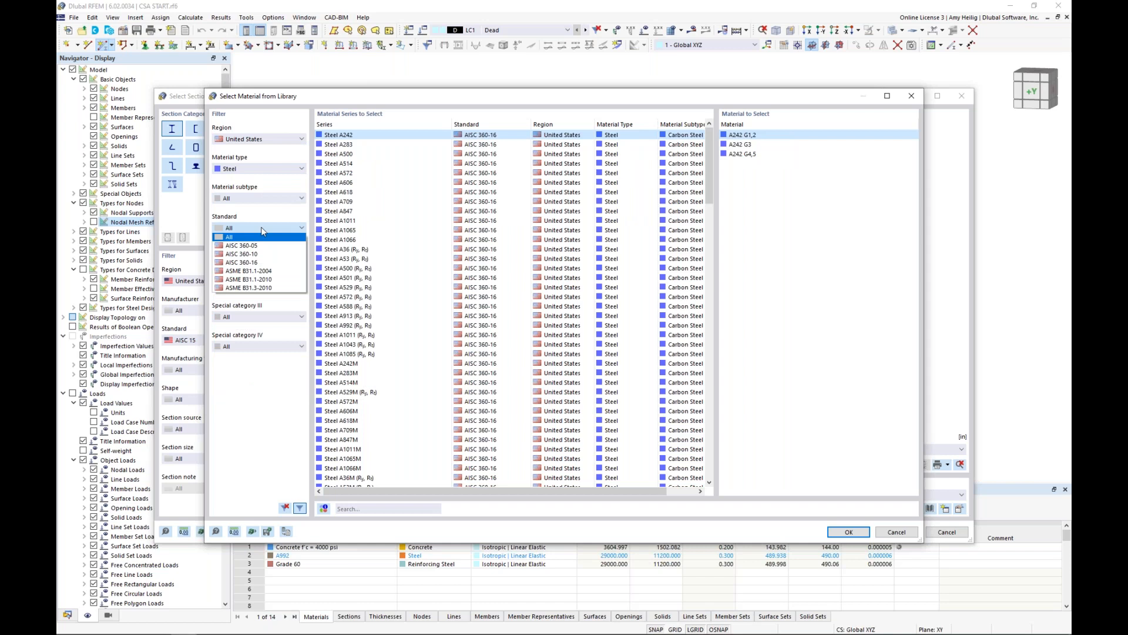
left_click(262, 262)
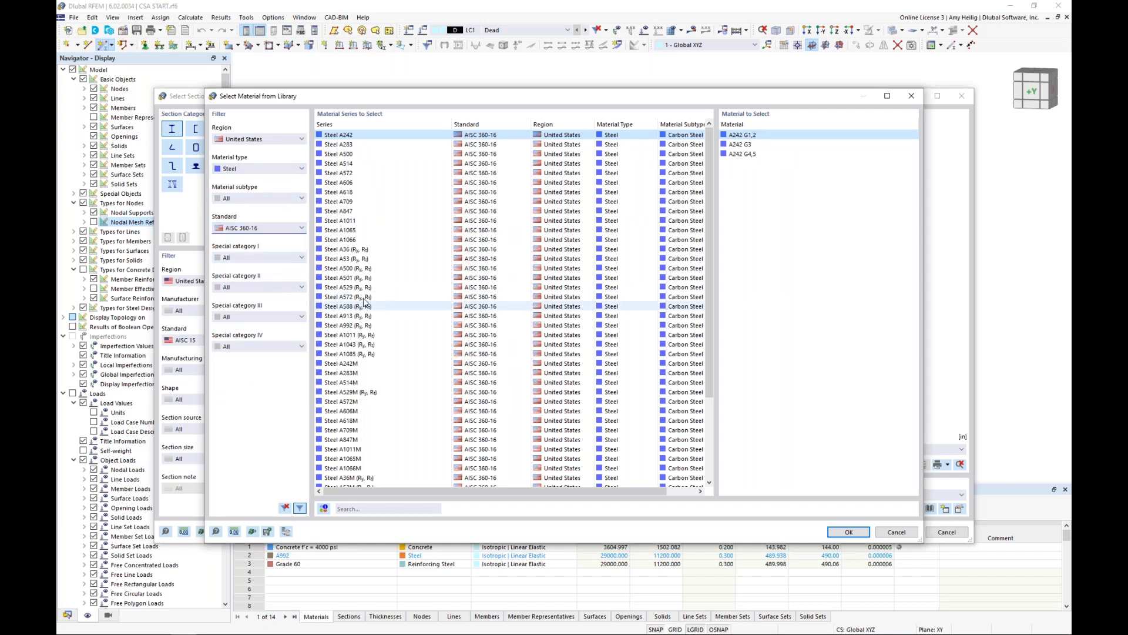
left_click(358, 327)
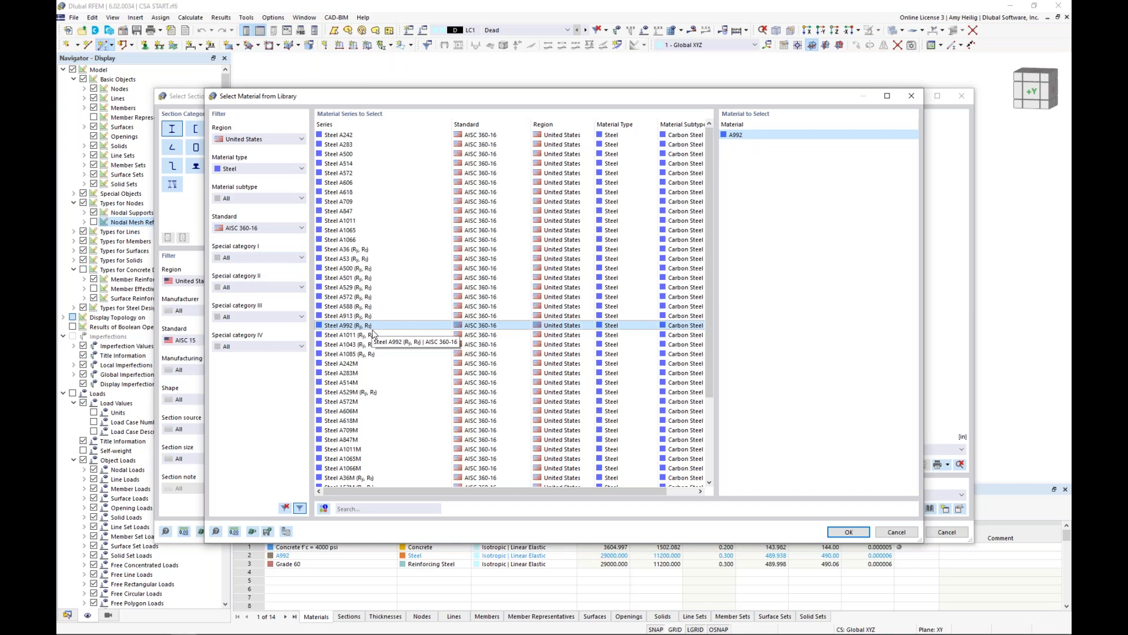
left_click(892, 533)
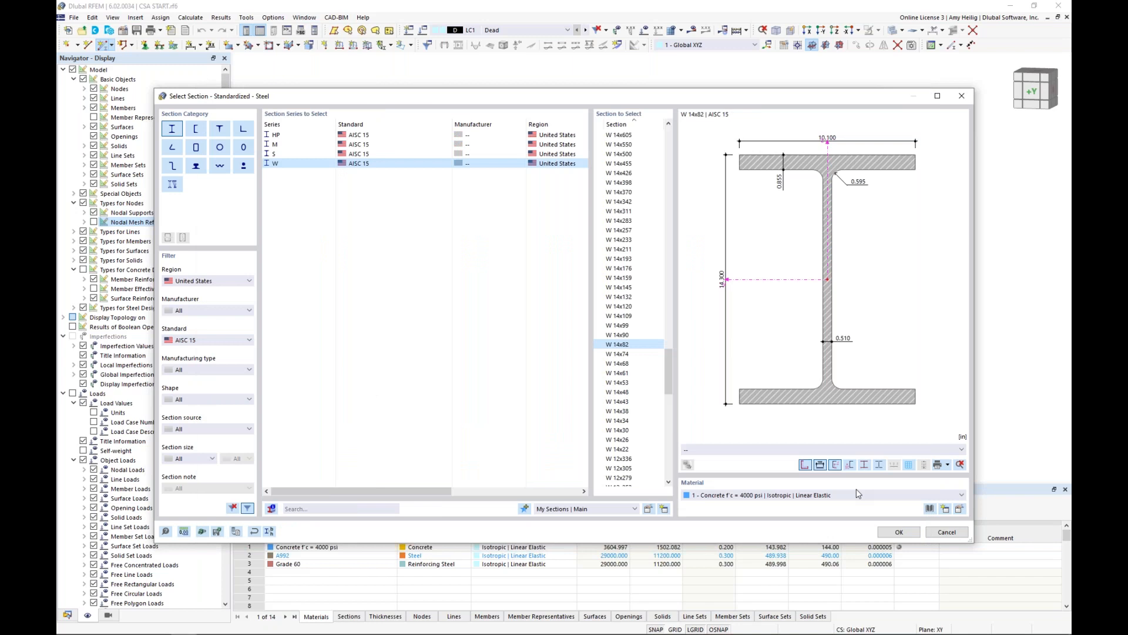
Assign the model's existing A992 material to the W 14x82 section and accept the section.
left_click(858, 494)
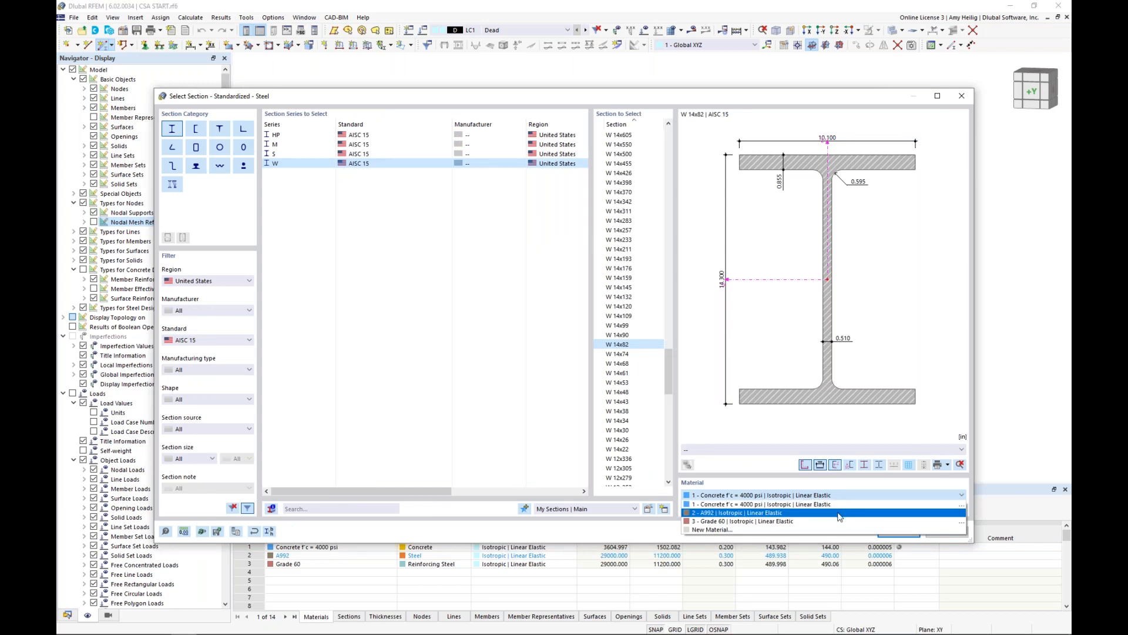
left_click(839, 513)
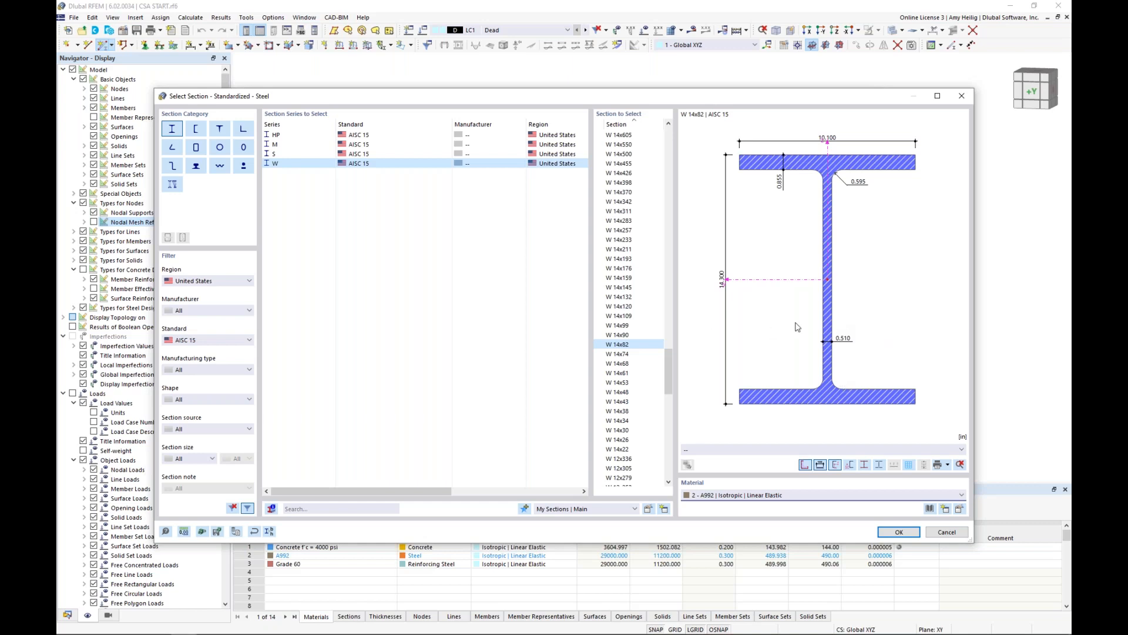
left_click(899, 532)
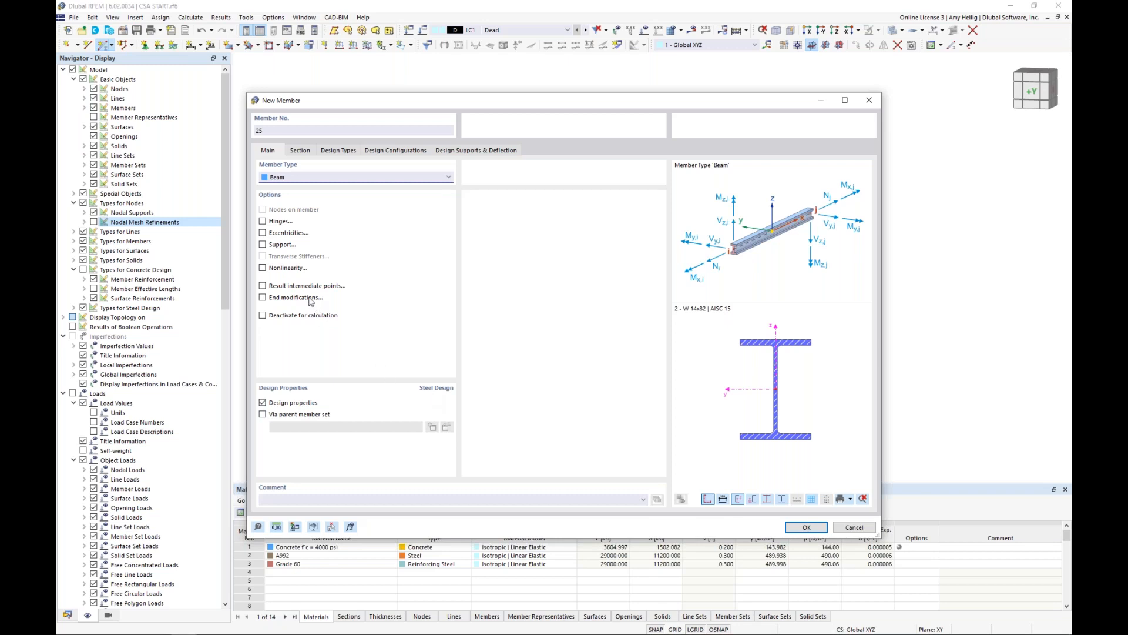
Enable hinges and eccentricities for the beam, and assign a local xyz hinge releasing the φy and φz rotations at both member ends.
left_click(263, 221)
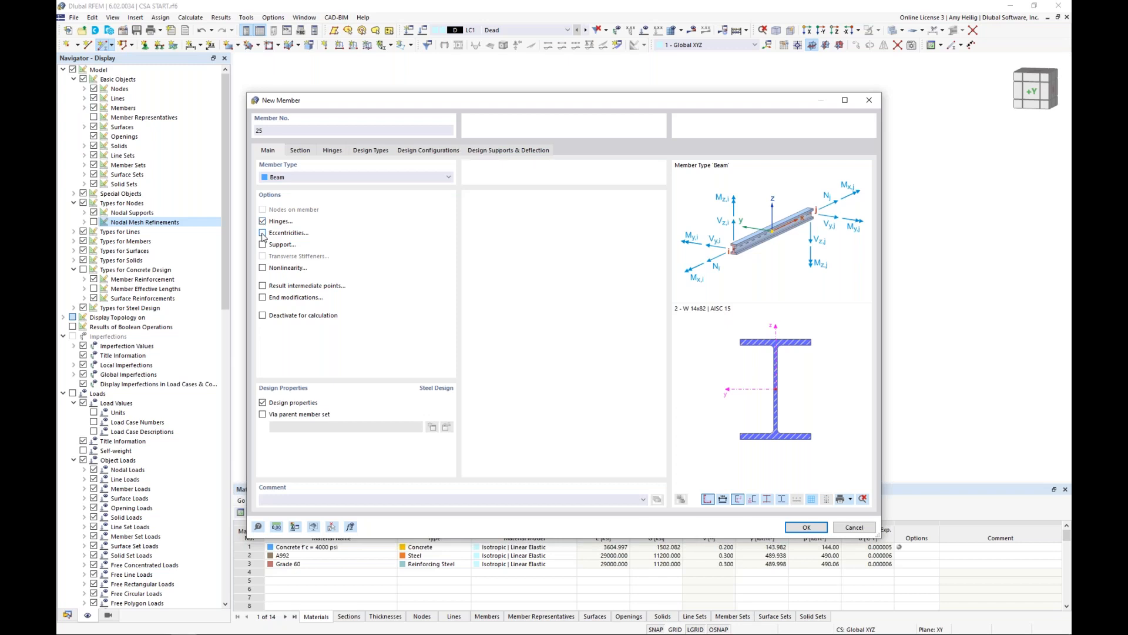
left_click(262, 233)
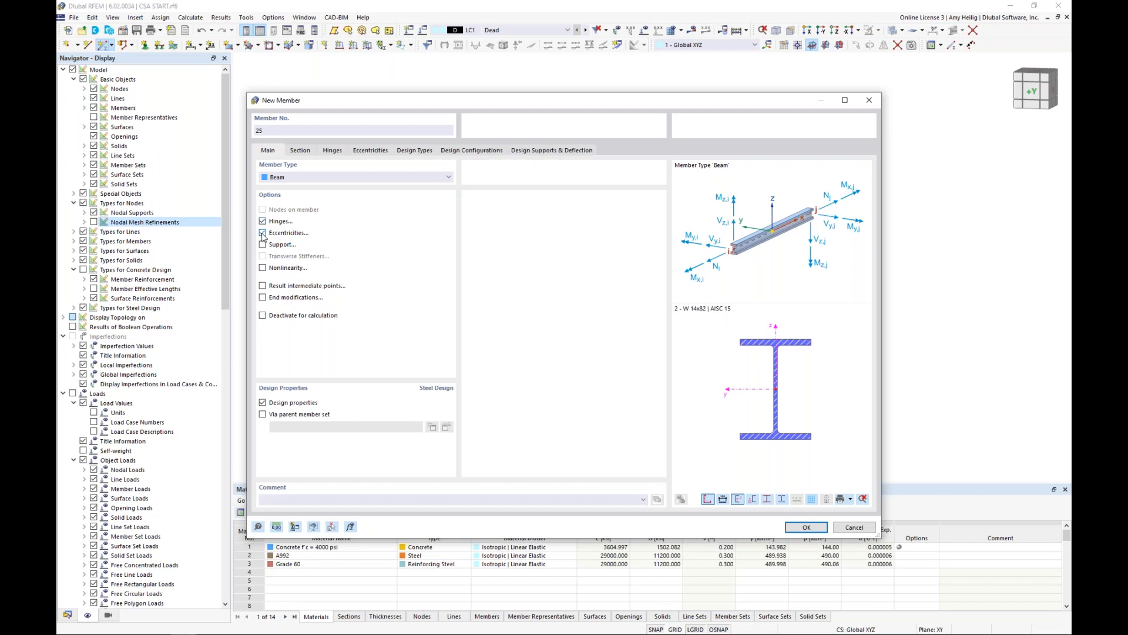
left_click(333, 150)
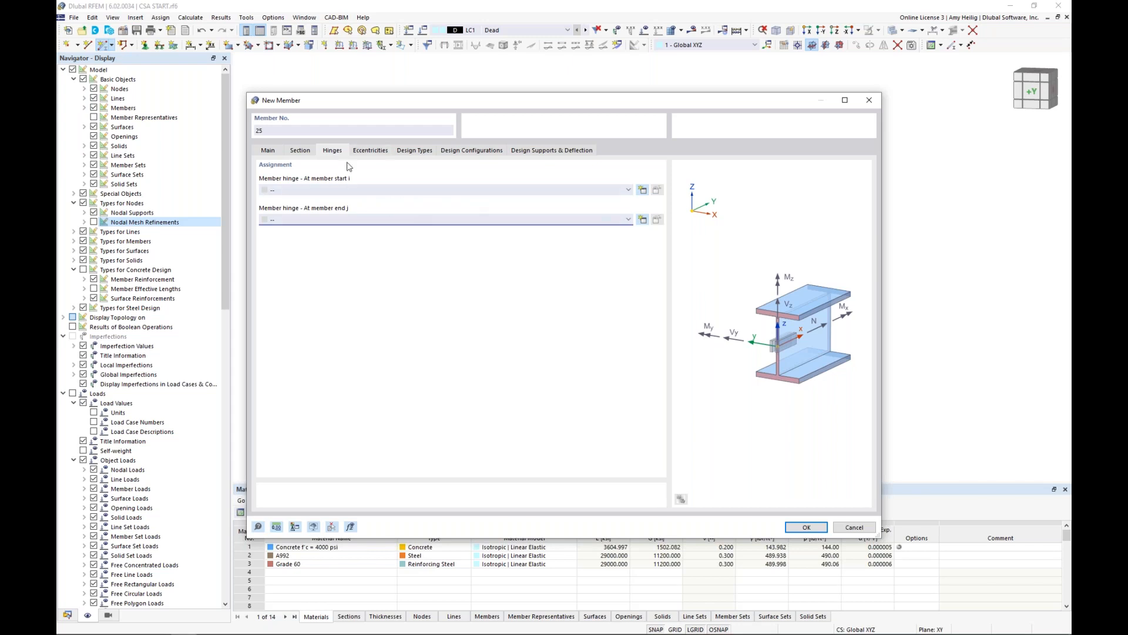
left_click(643, 190)
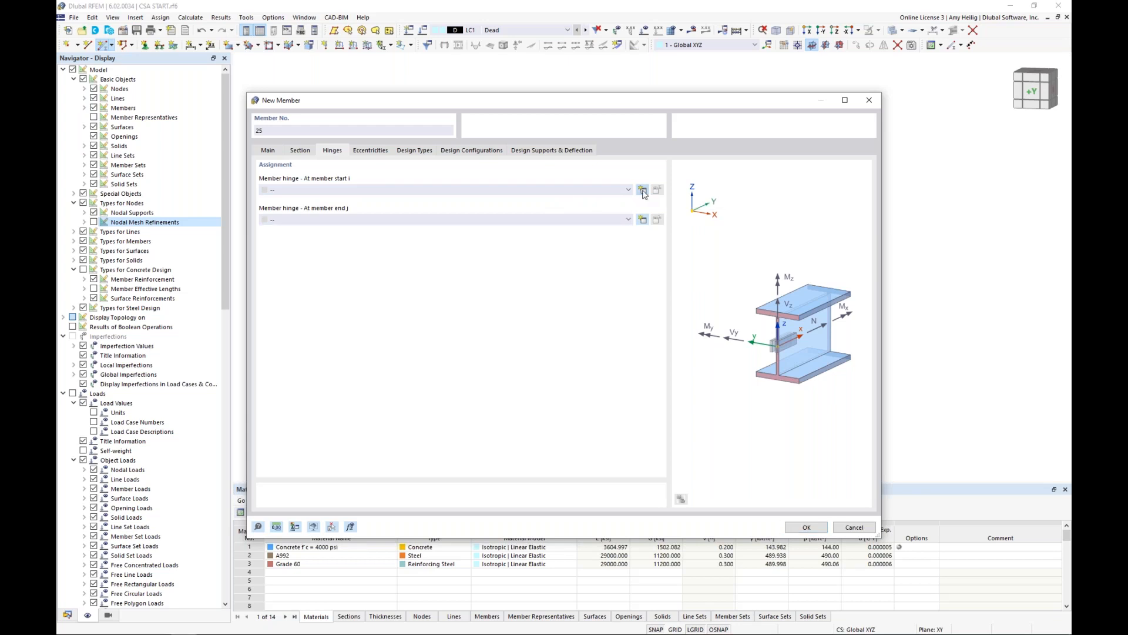
left_click(643, 220)
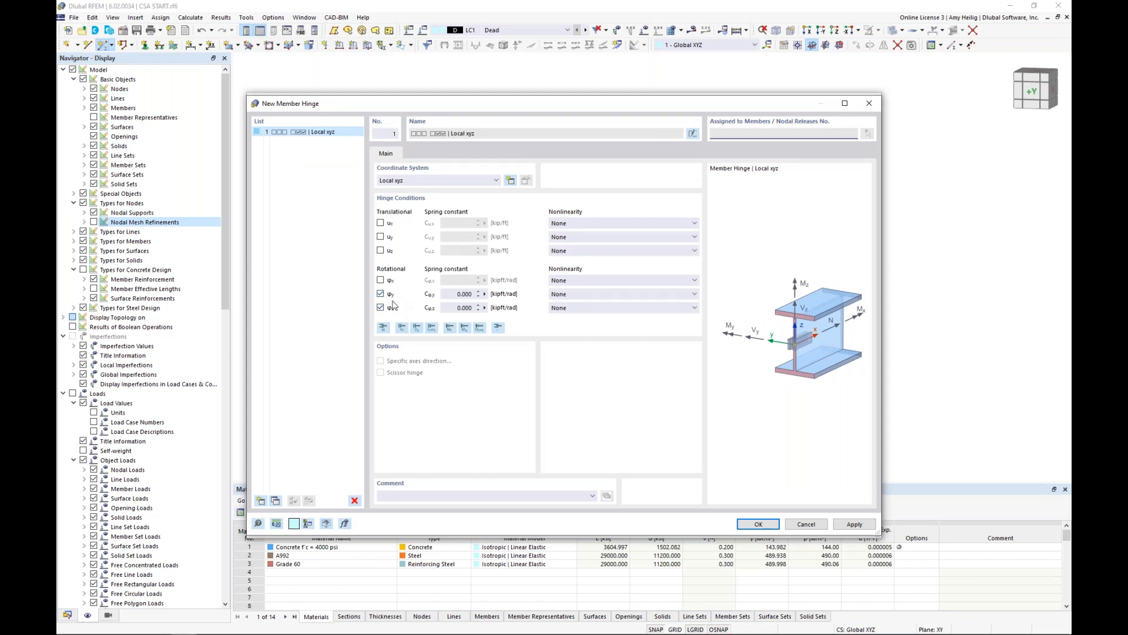
left_click(763, 528)
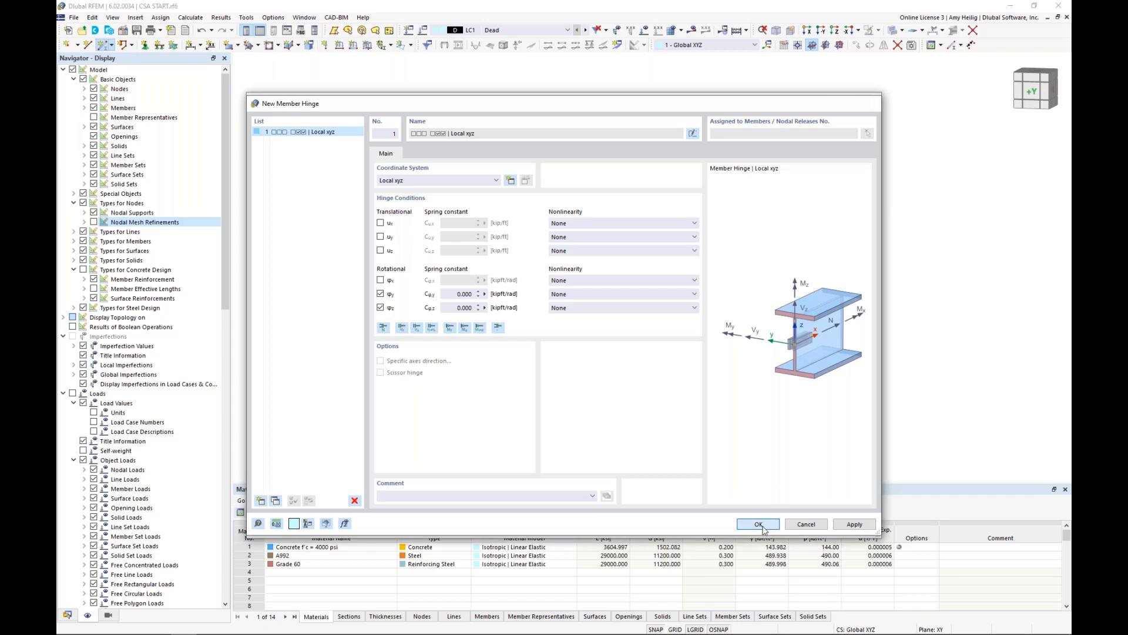
left_click(367, 221)
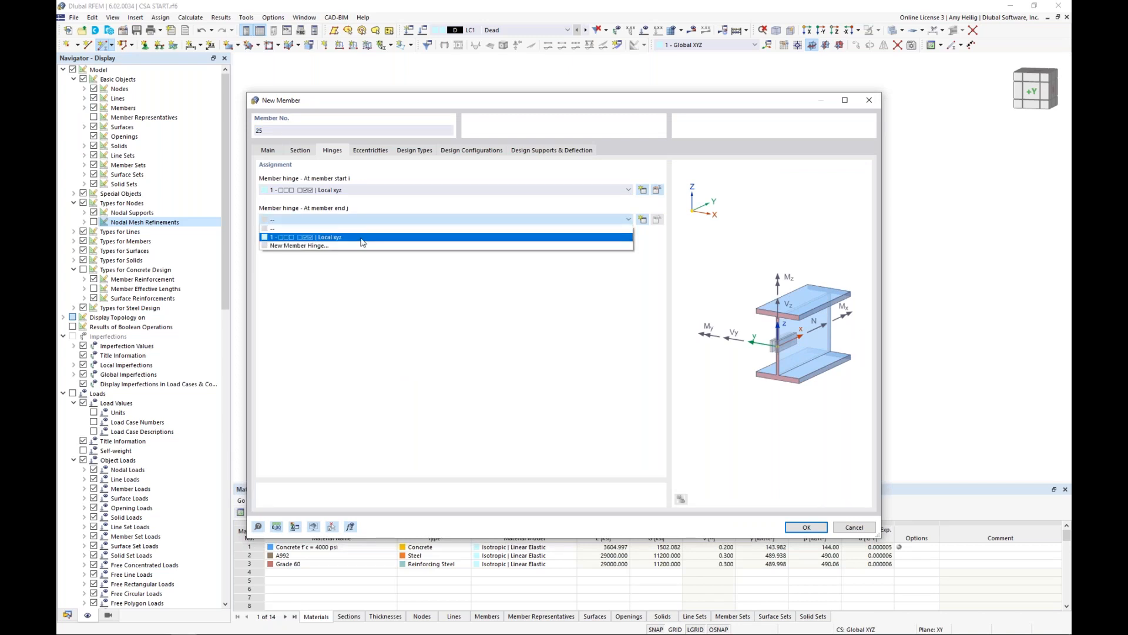
left_click(363, 237)
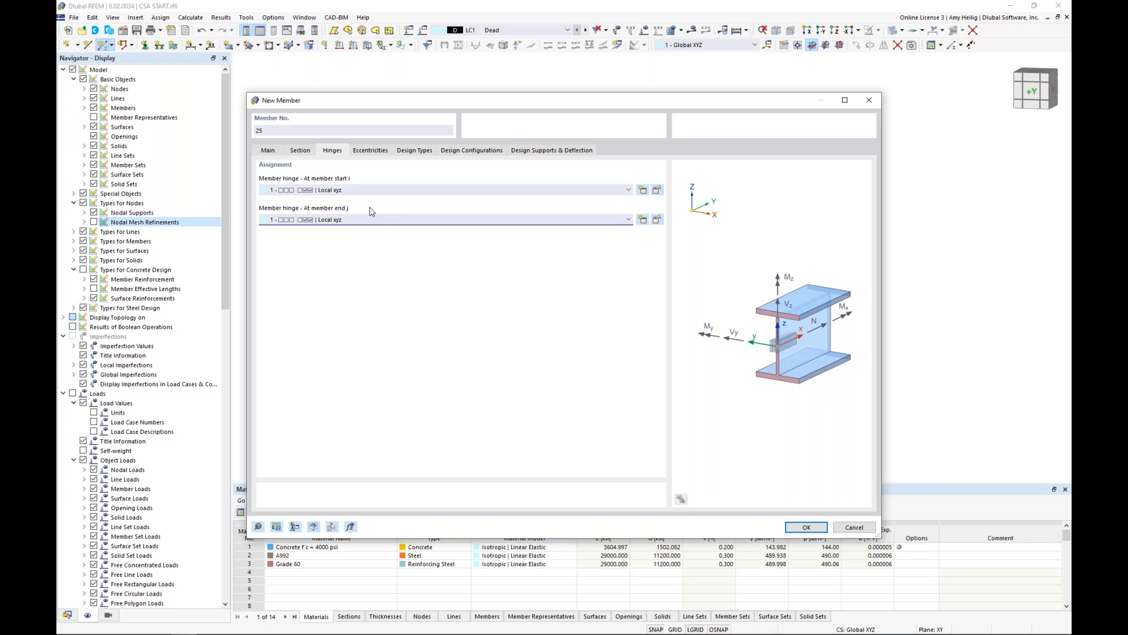
Create a start eccentricity relative to the section with middle-top alignment and a transverse offset from the bottom of the lower slab, Surface No. 1.
left_click(372, 151)
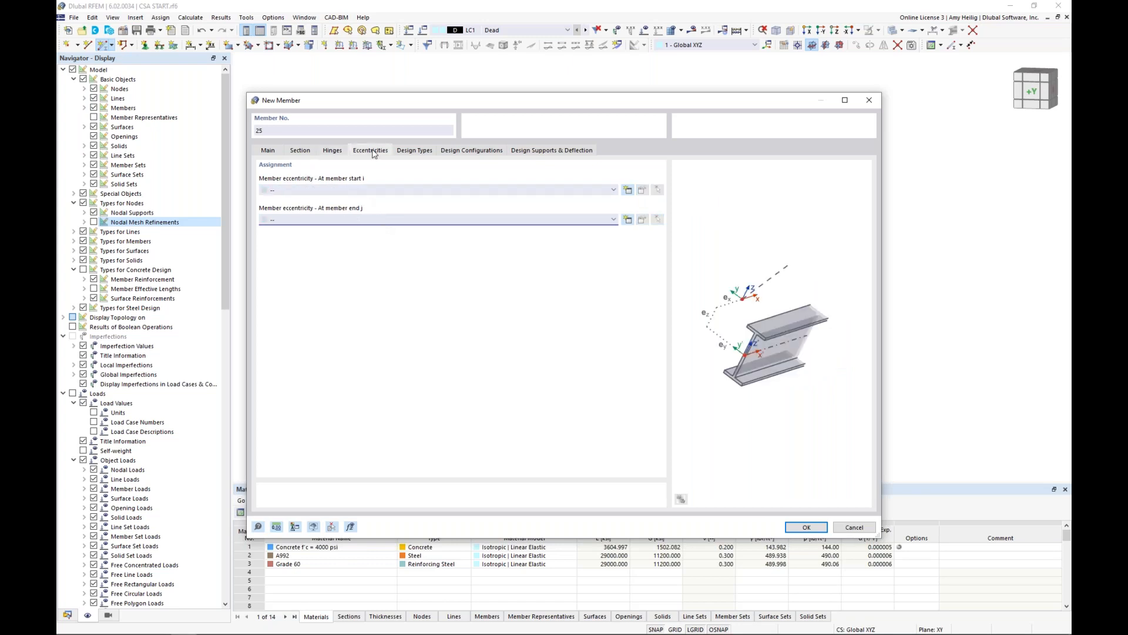
left_click(628, 190)
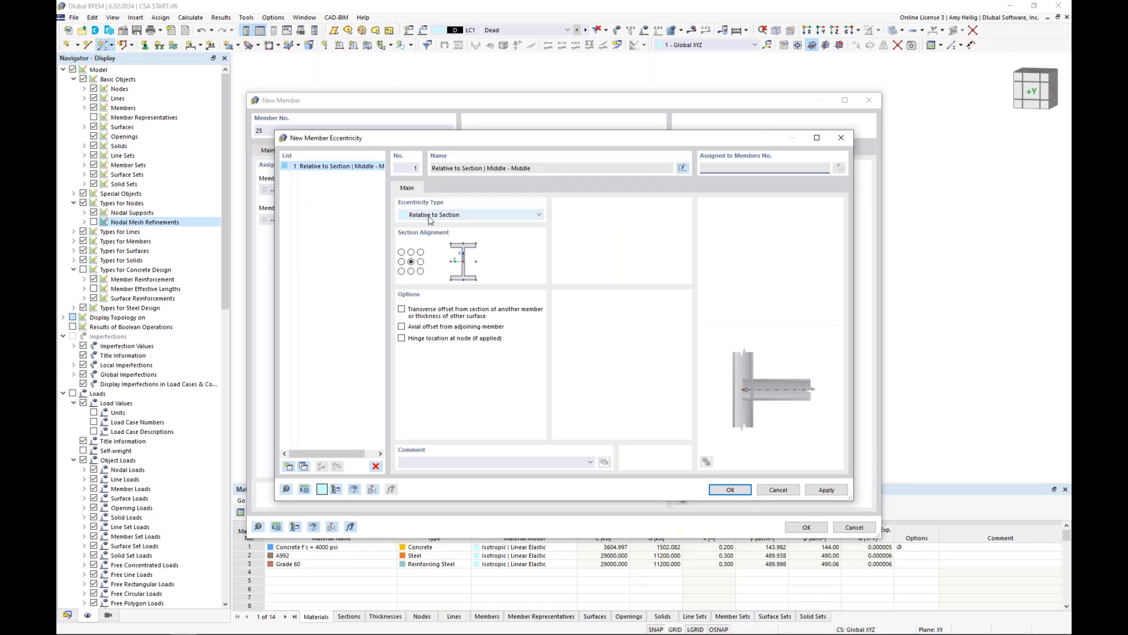
left_click(410, 252)
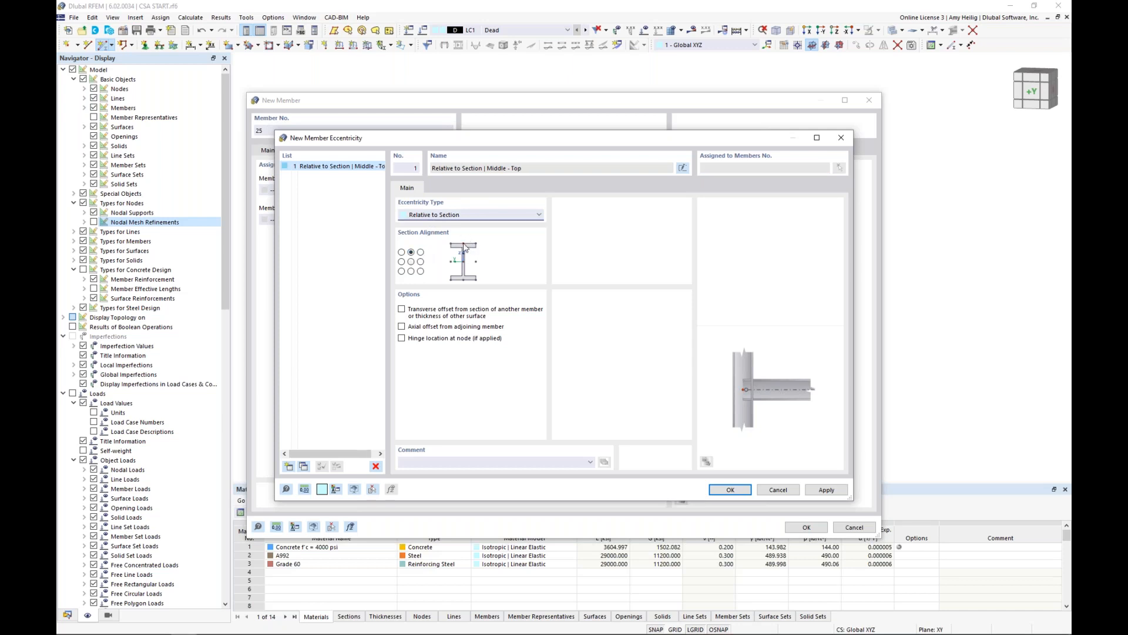
left_click(402, 309)
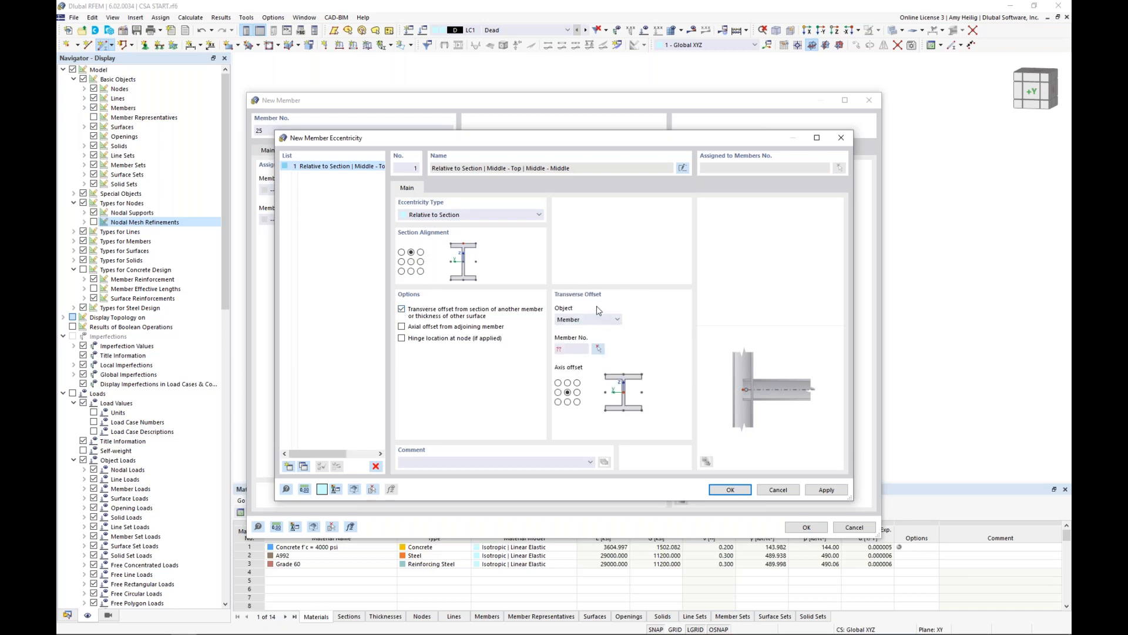
left_click(590, 320)
left_click(587, 337)
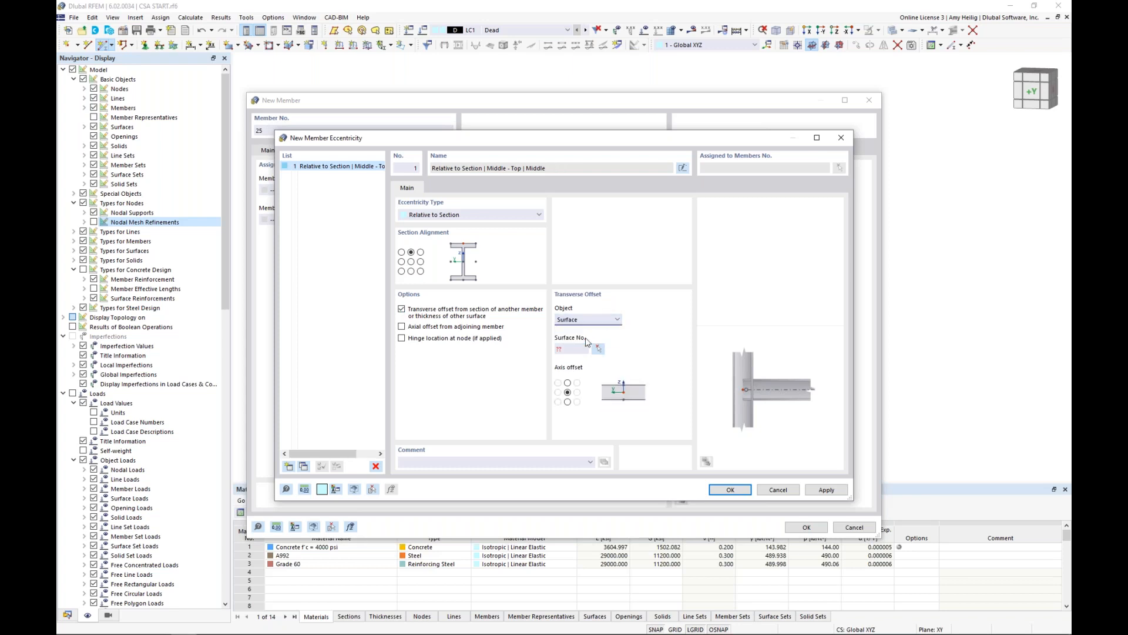
left_click(598, 350)
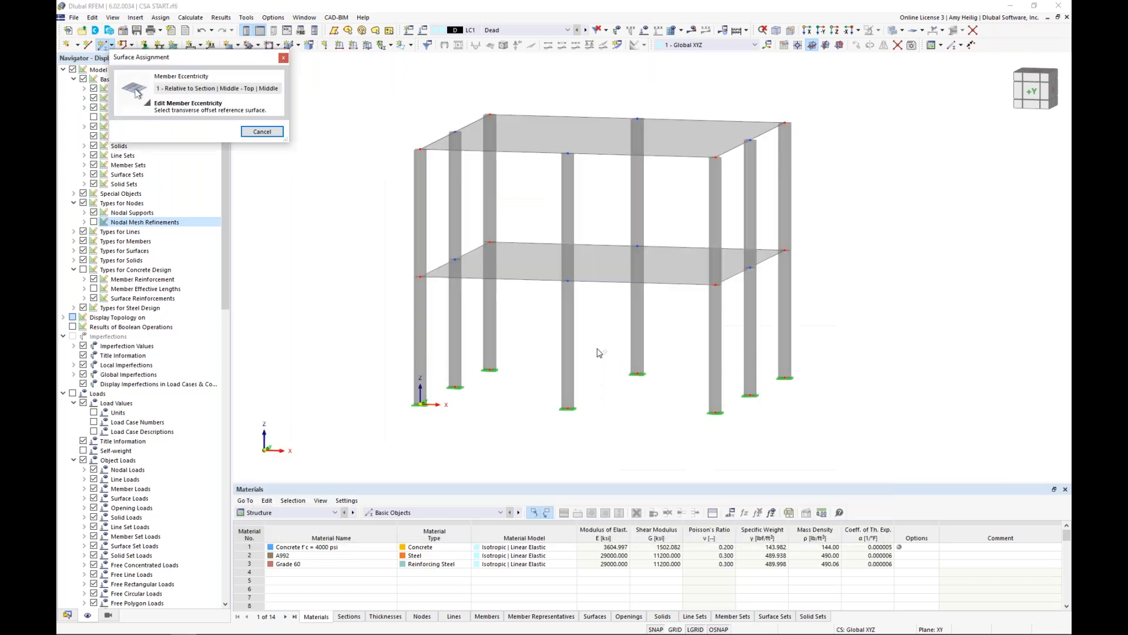
left_click(607, 274)
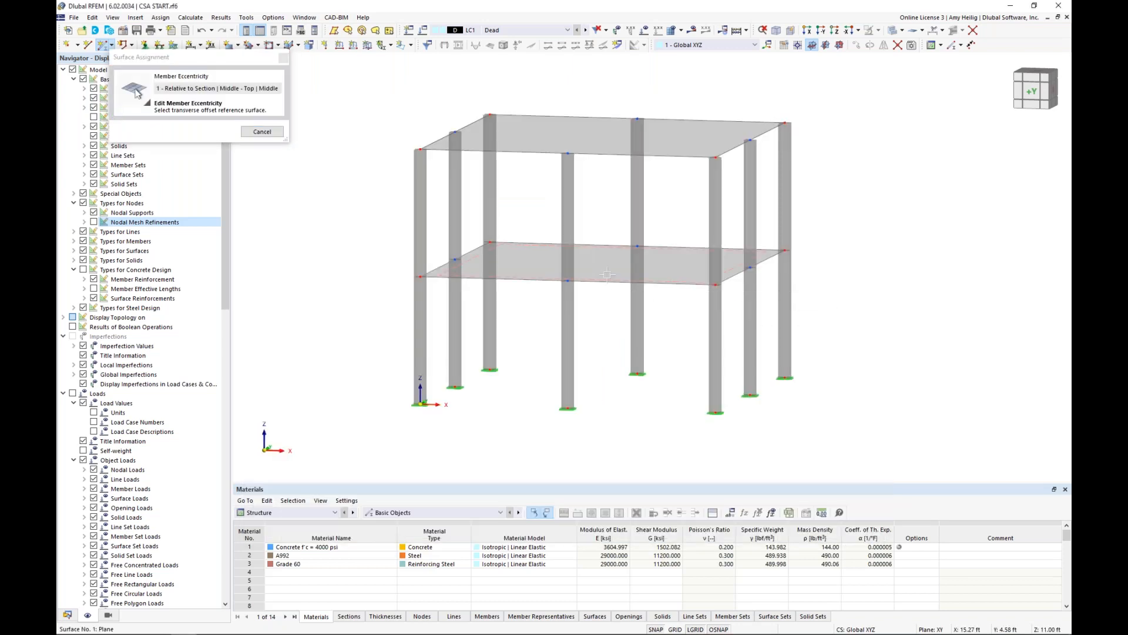
left_click(567, 402)
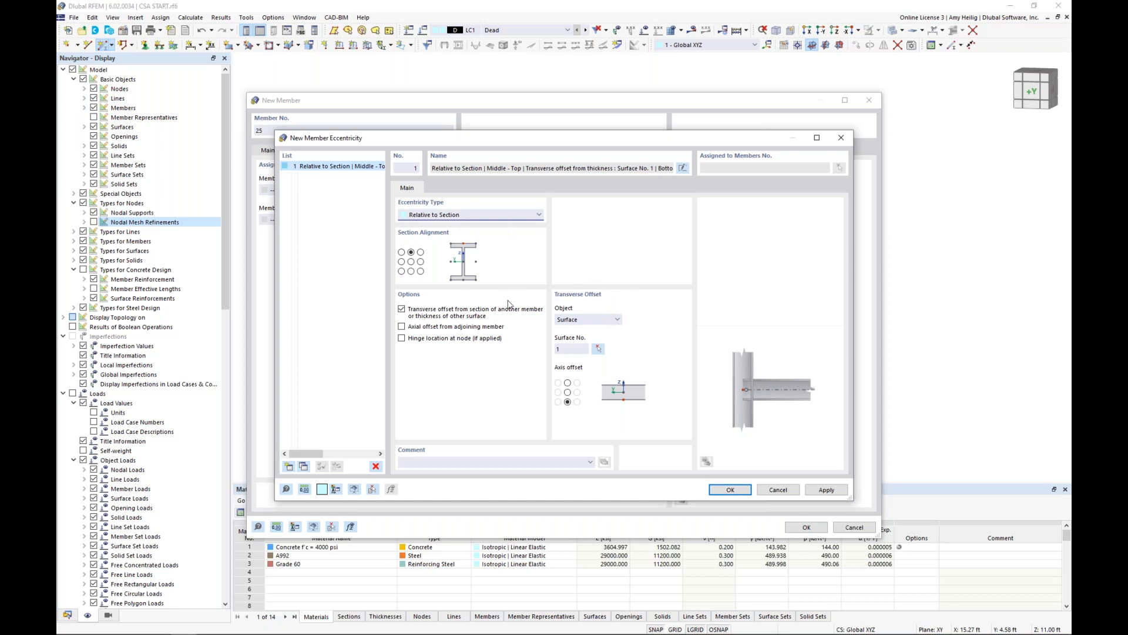
left_click(735, 491)
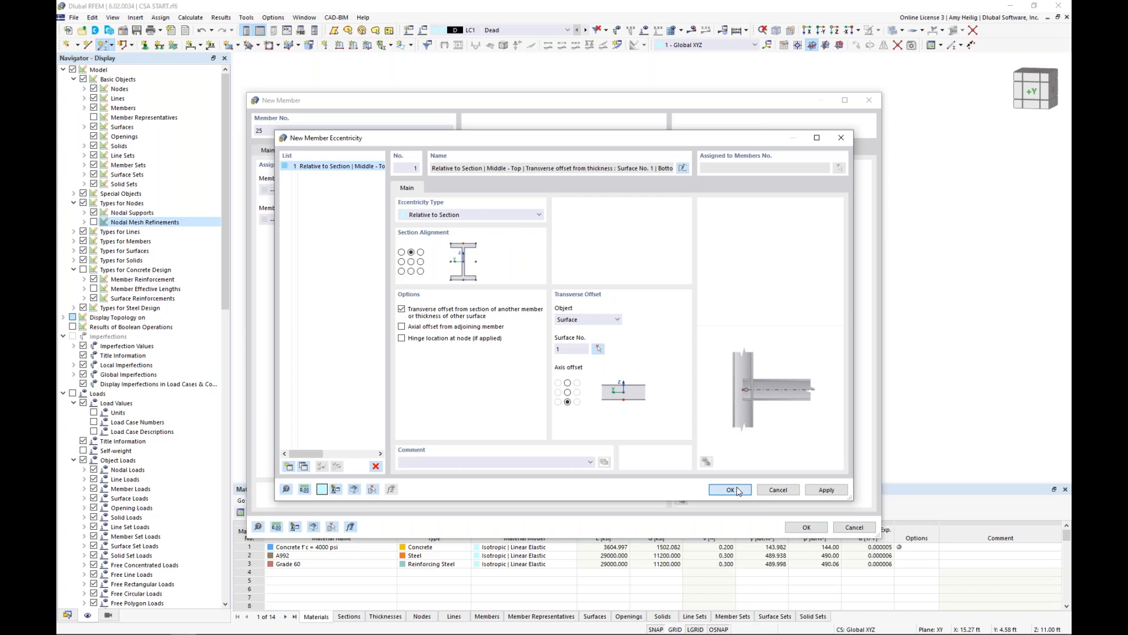
Assign the same eccentricity at member end j and accept the new beam's settings.
left_click(439, 221)
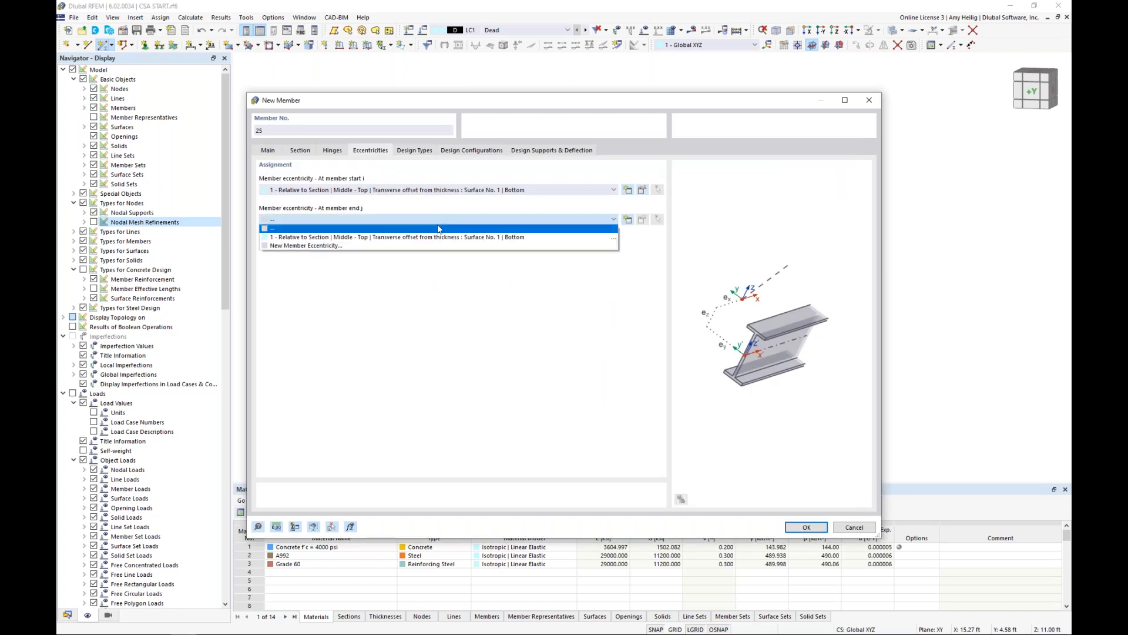
left_click(436, 238)
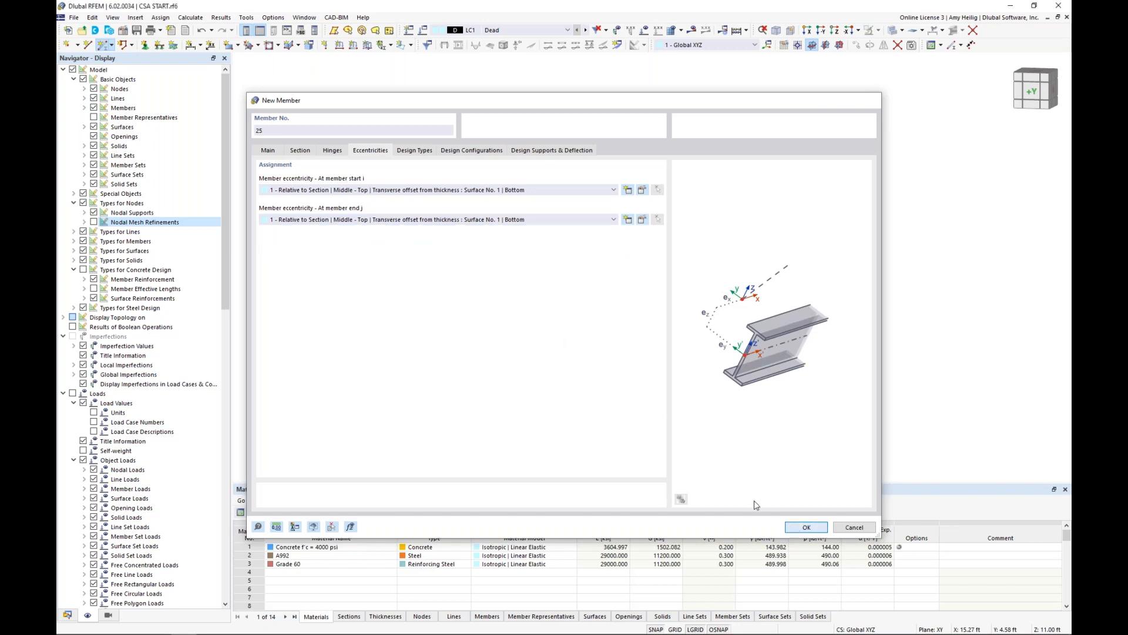
key("Return")
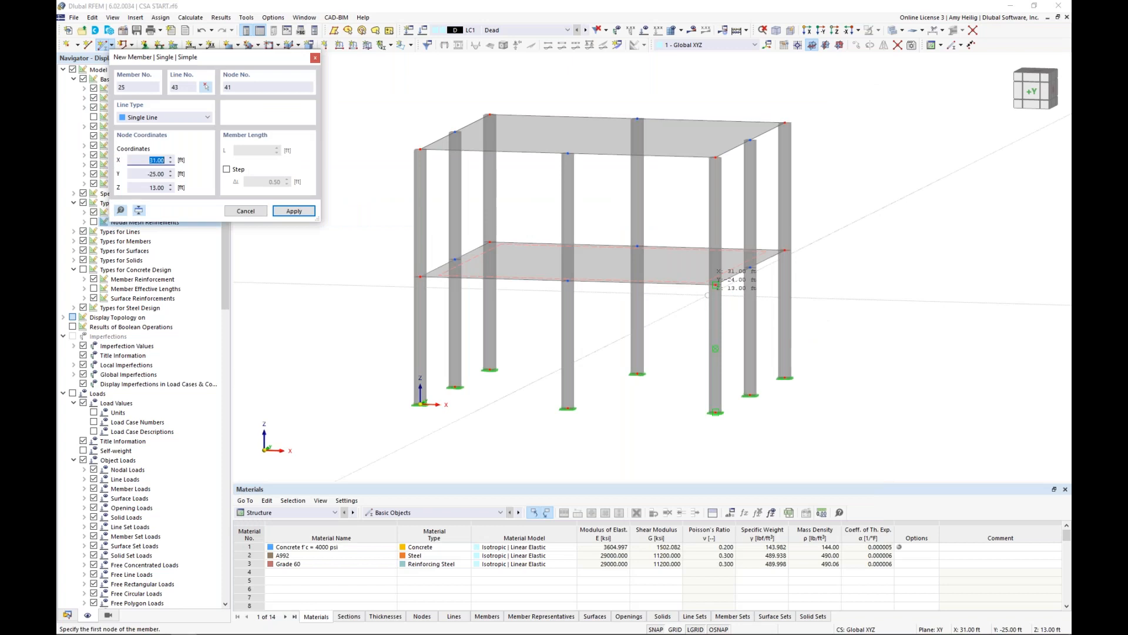
Place W 14x82 beams between the corner columns along the front and back edges of the lower slab, and end member placement.
left_click(715, 286)
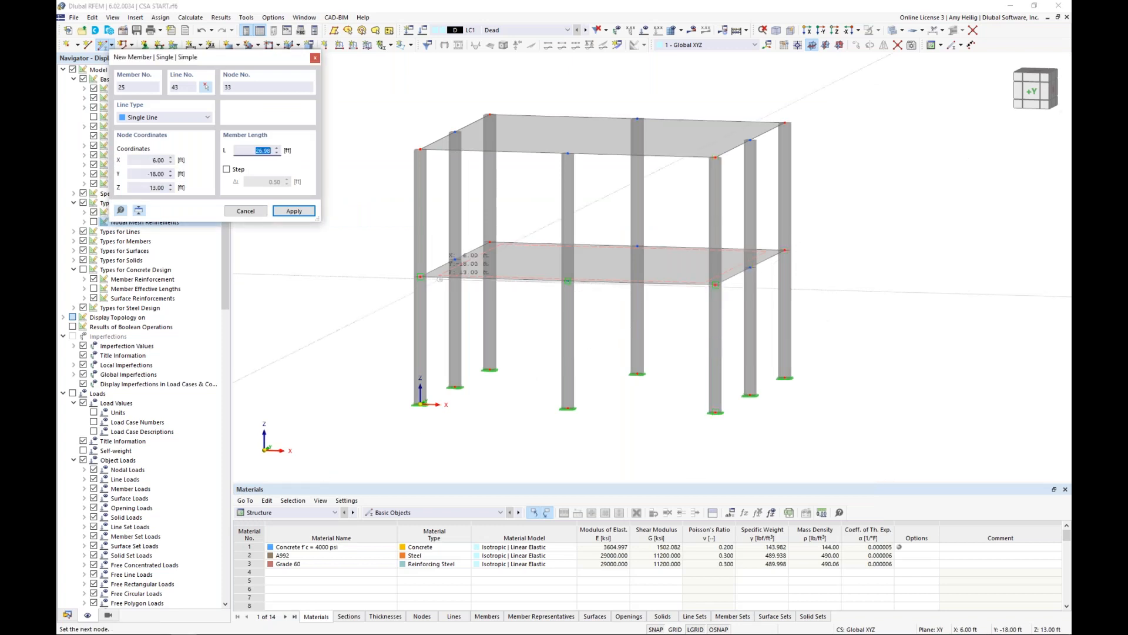
left_click(420, 276)
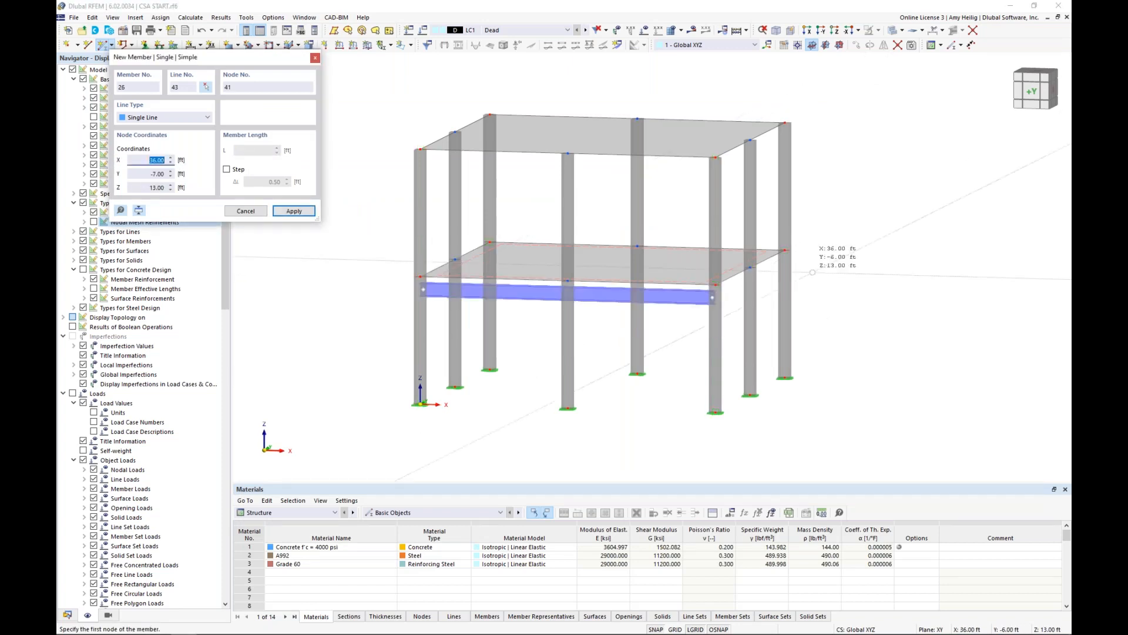
left_click(761, 262)
left_click(489, 242)
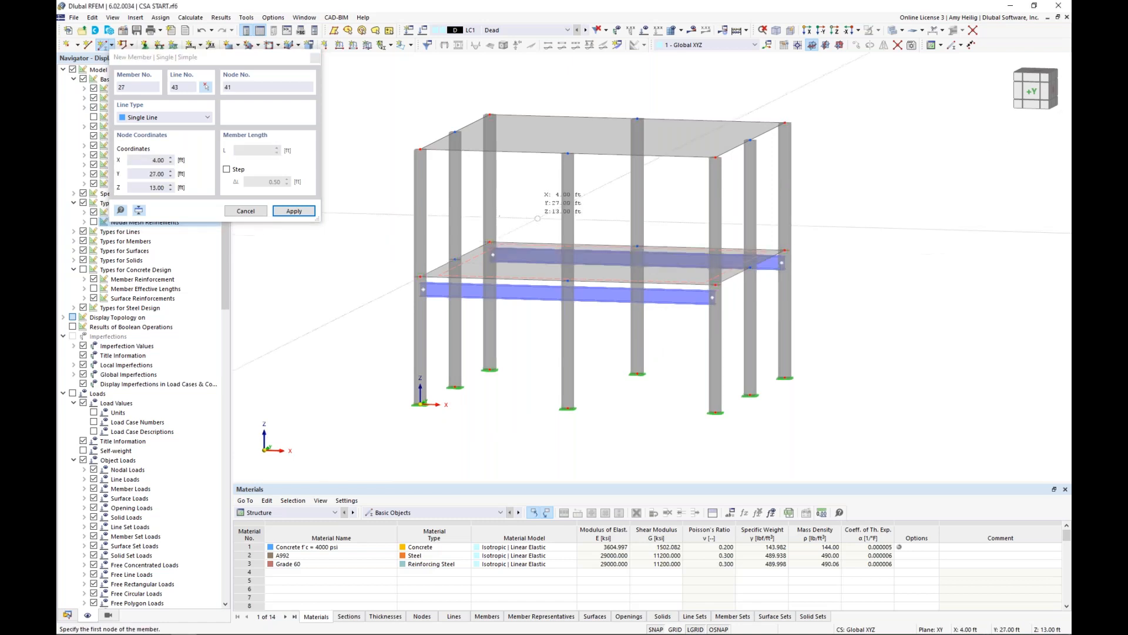
key("Escape")
Add an on-member node 8 ft from the member end on both W 14x82 beams without dividing them.
middle_click_drag(642, 333, 612, 348, "ctrl")
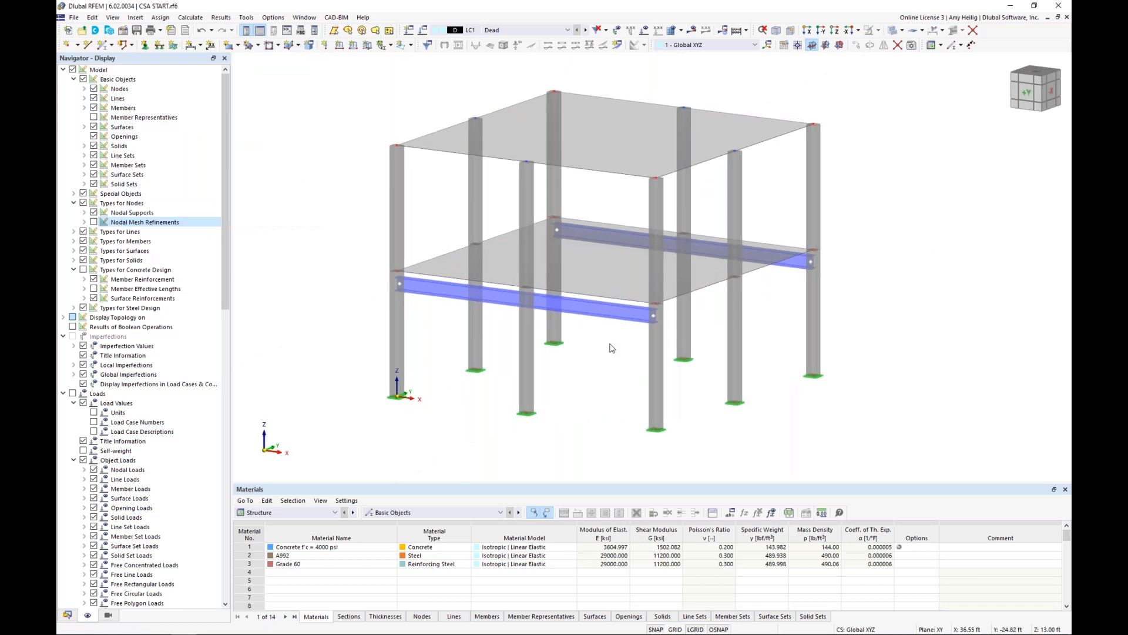
scroll(612, 348, "up", 2)
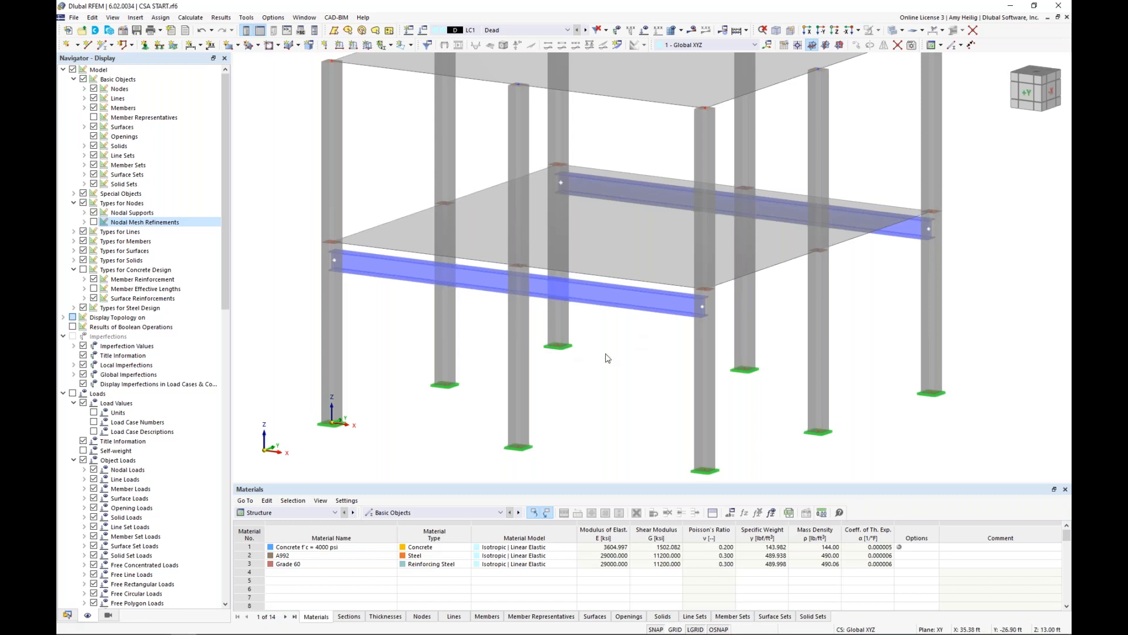
scroll(608, 358, "down", 1)
left_click(495, 296)
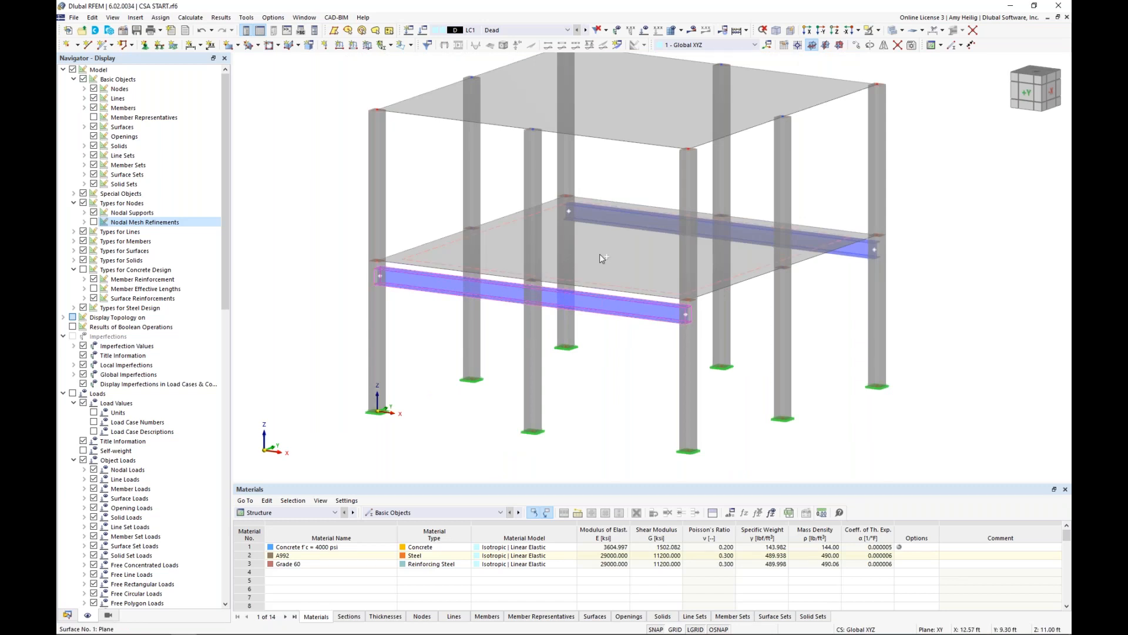
left_click(622, 219, "ctrl")
right_click(509, 299)
mouse_move(544, 329)
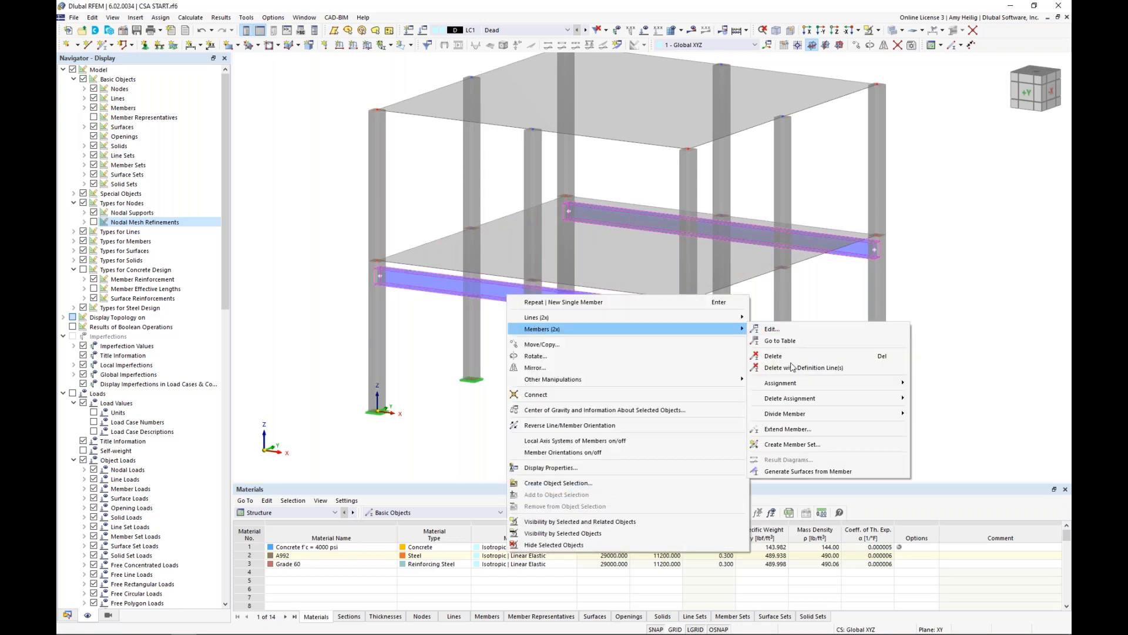
mouse_move(866, 414)
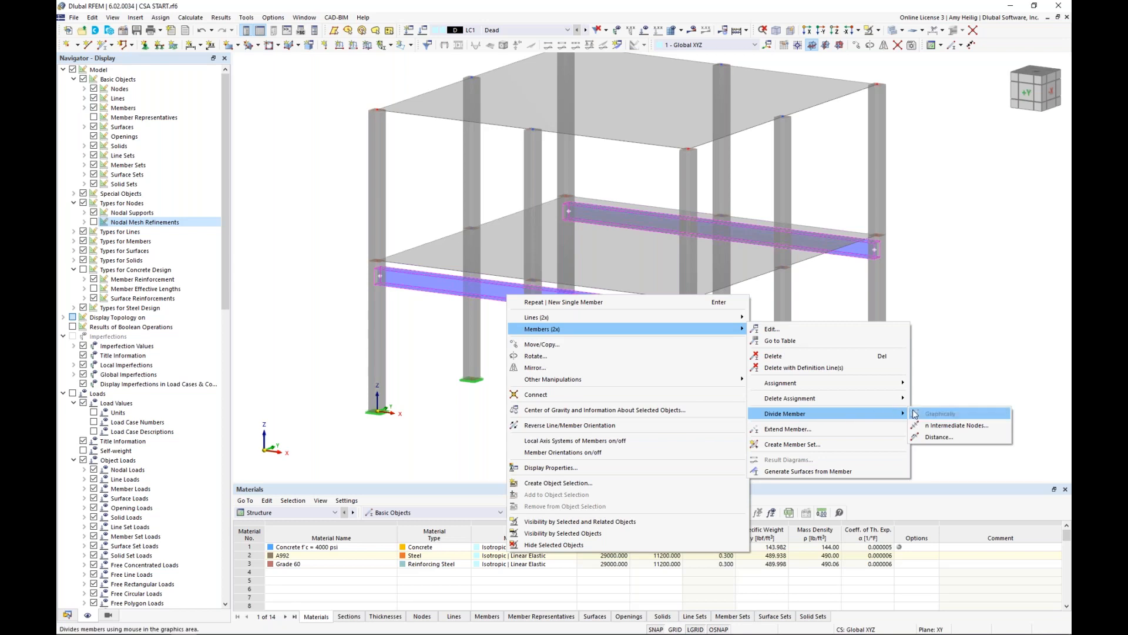
left_click(931, 440)
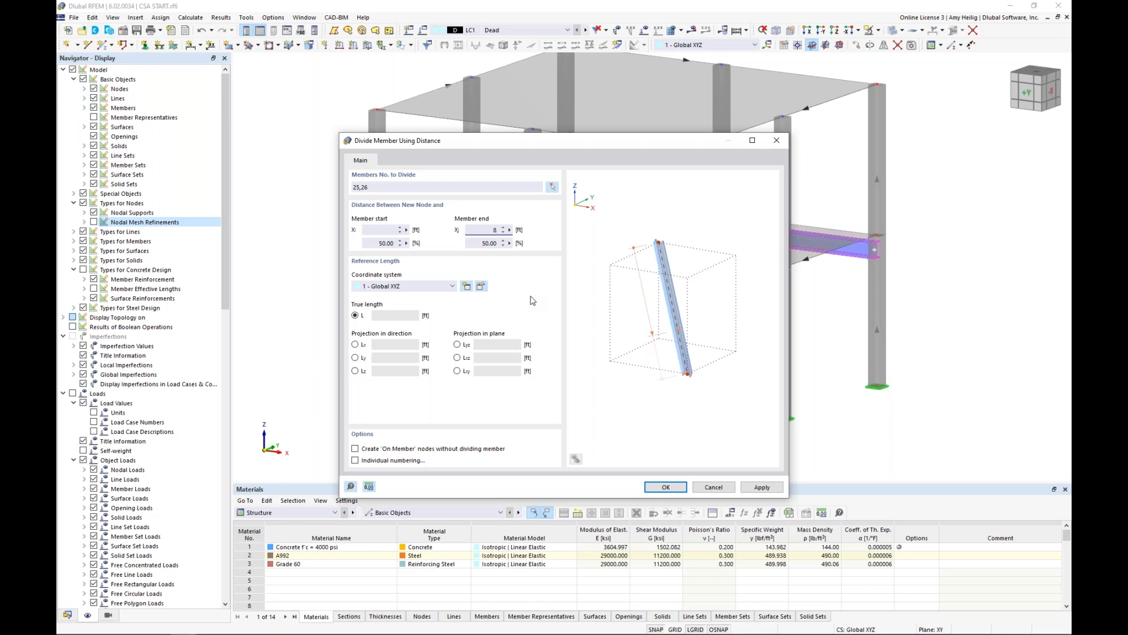
left_click(355, 449)
left_click(664, 488)
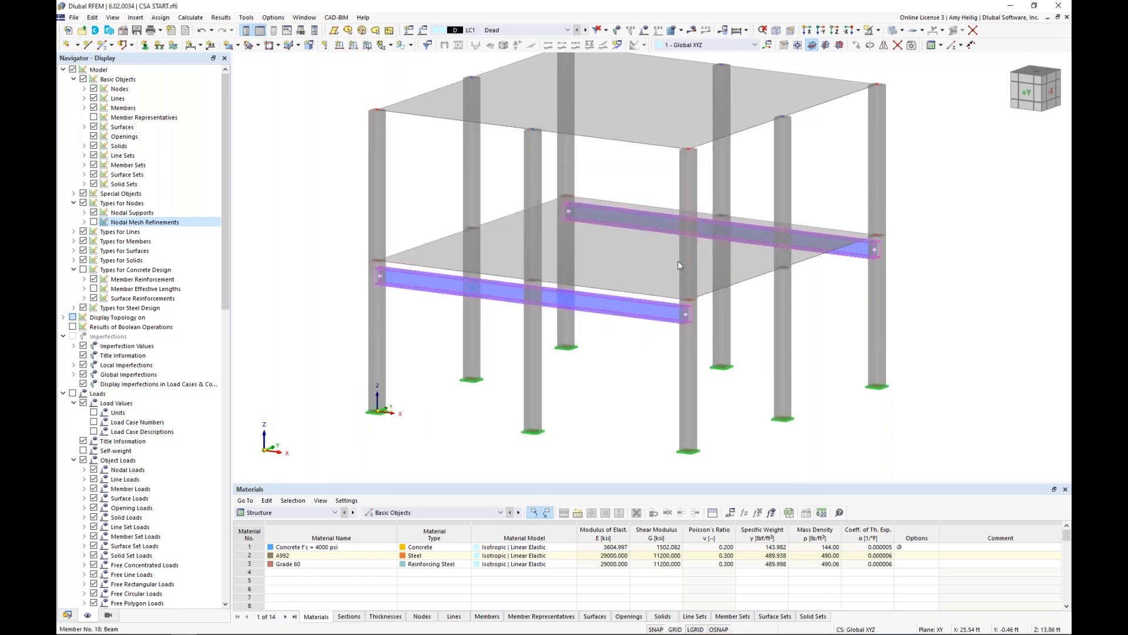
Switch the model to wireframe display and review the type, coordinates and on-member position of the front beam's new node.
left_click(891, 32)
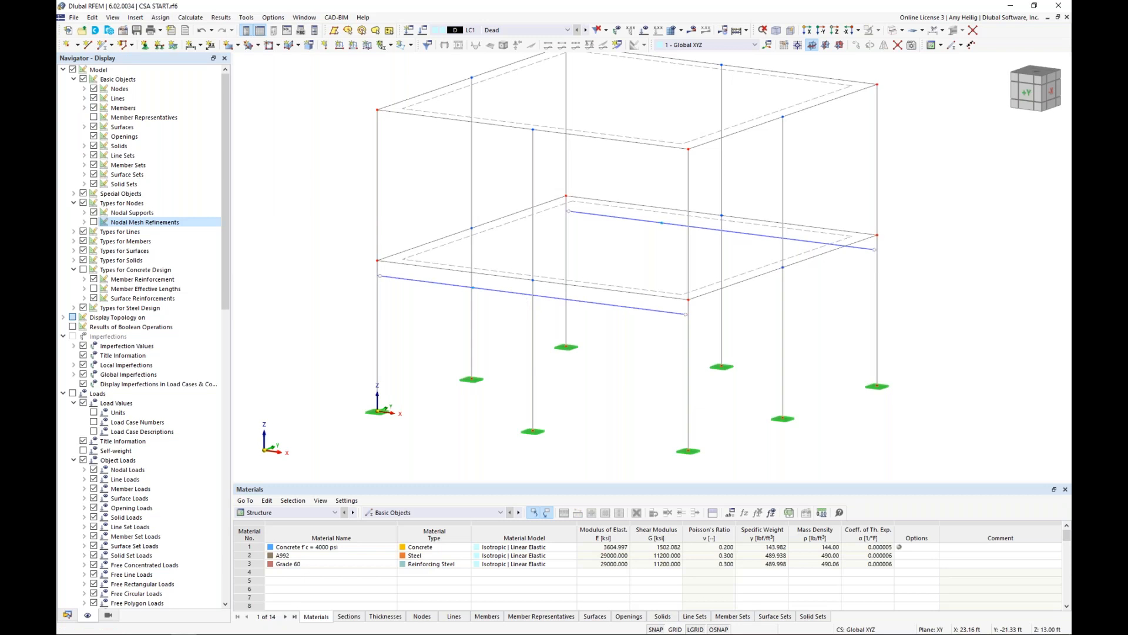
middle_click_drag(499, 321, 519, 317, "ctrl")
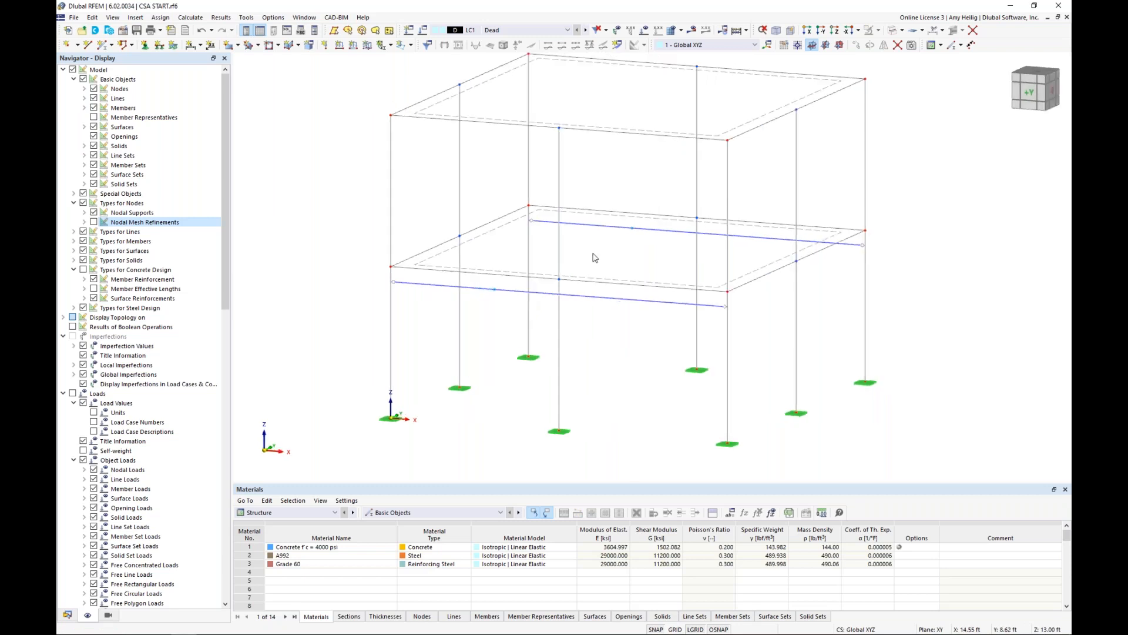
double_click(495, 290)
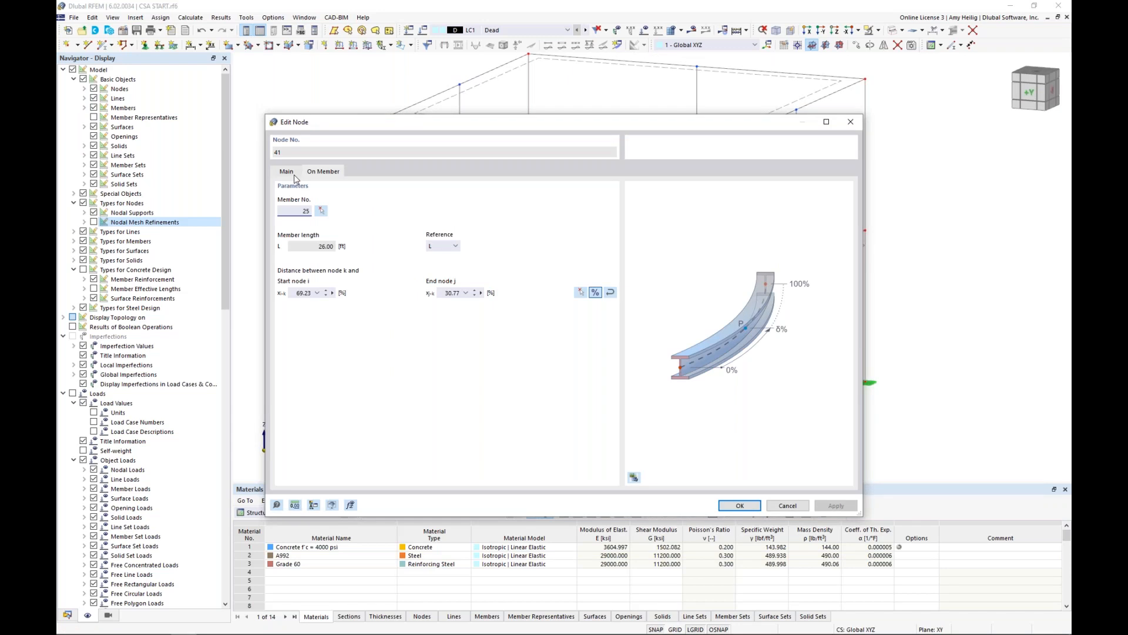
left_click(295, 176)
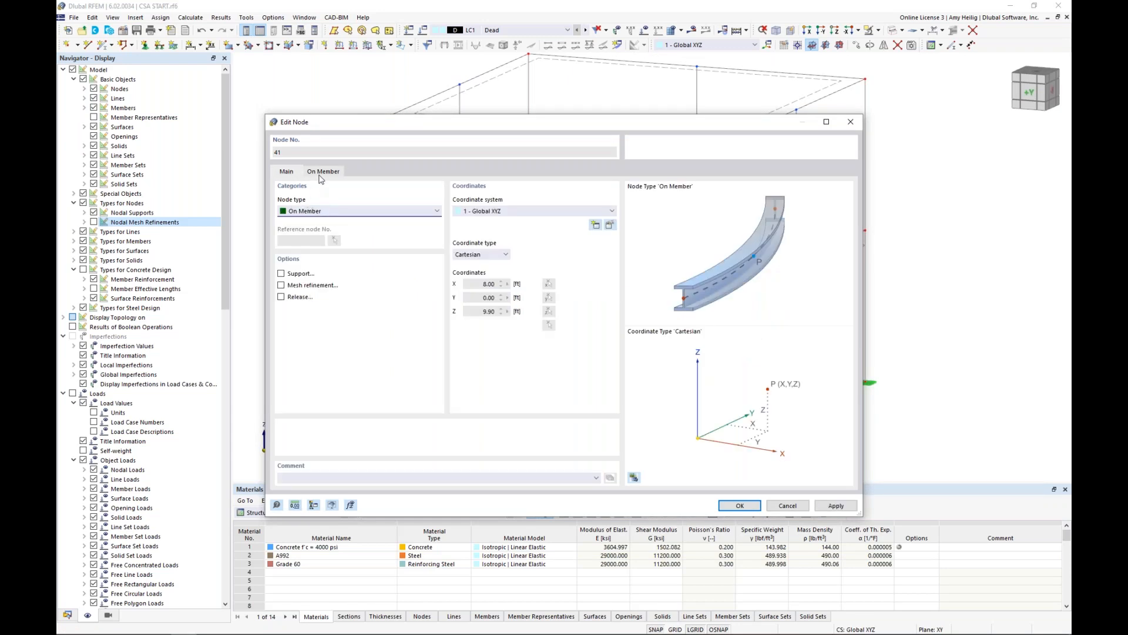
left_click(321, 176)
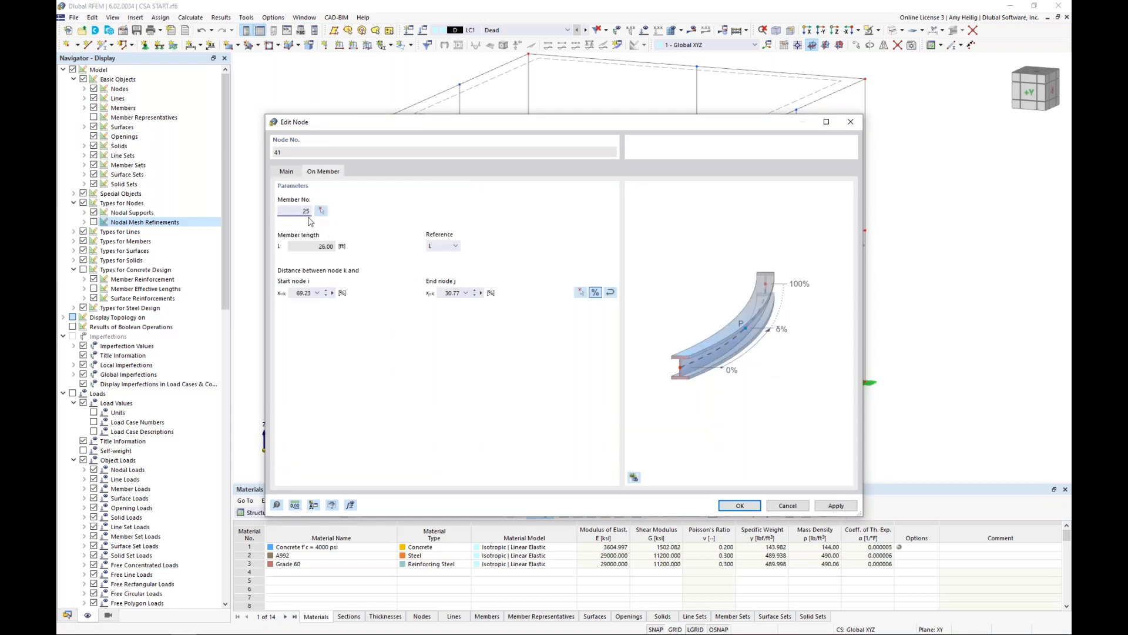
left_click(783, 506)
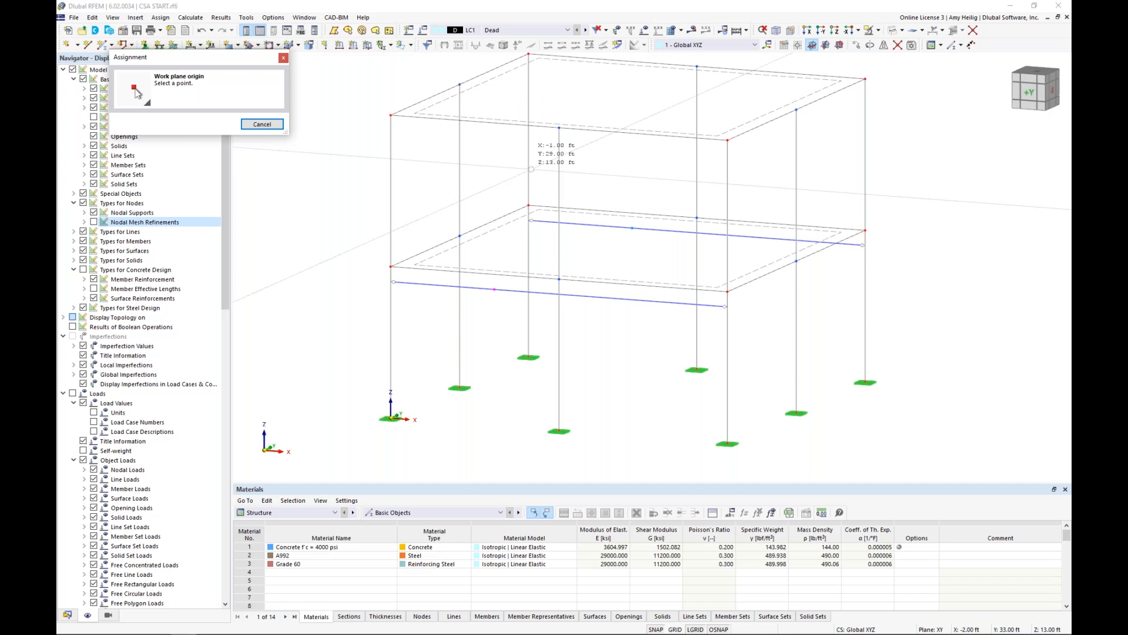
Set the XZ work plane's origin at the front beam's on-member node, and give a new member the W 8x35 section in A992.
left_click(531, 169)
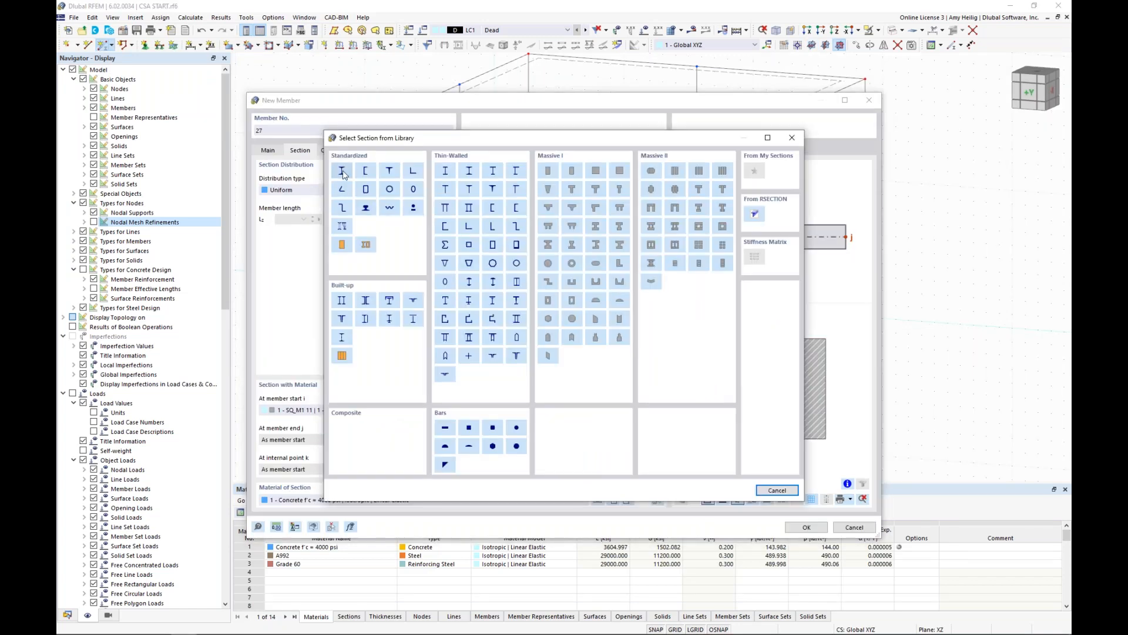
left_click(343, 171)
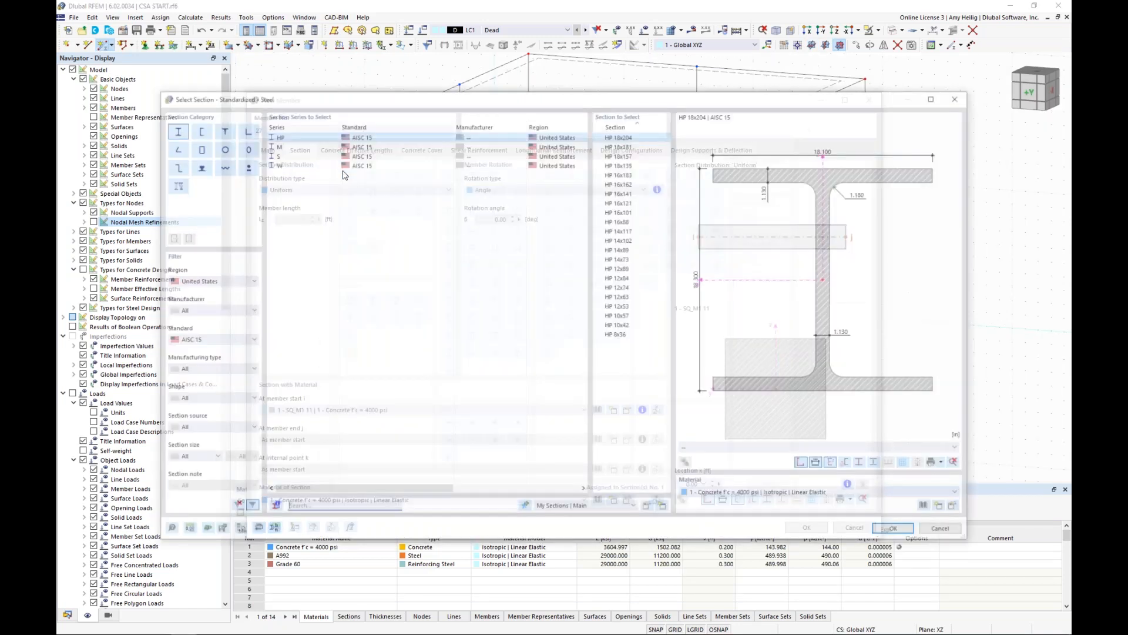
left_click_drag(668, 151, 668, 437)
left_click(629, 420)
left_click(733, 497)
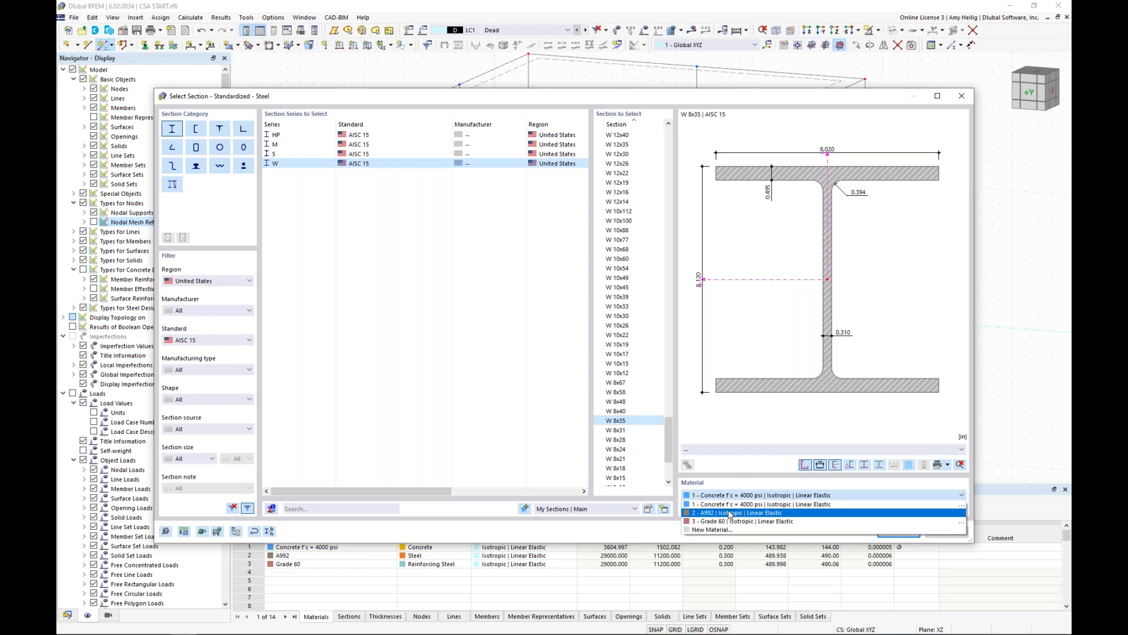
left_click(730, 514)
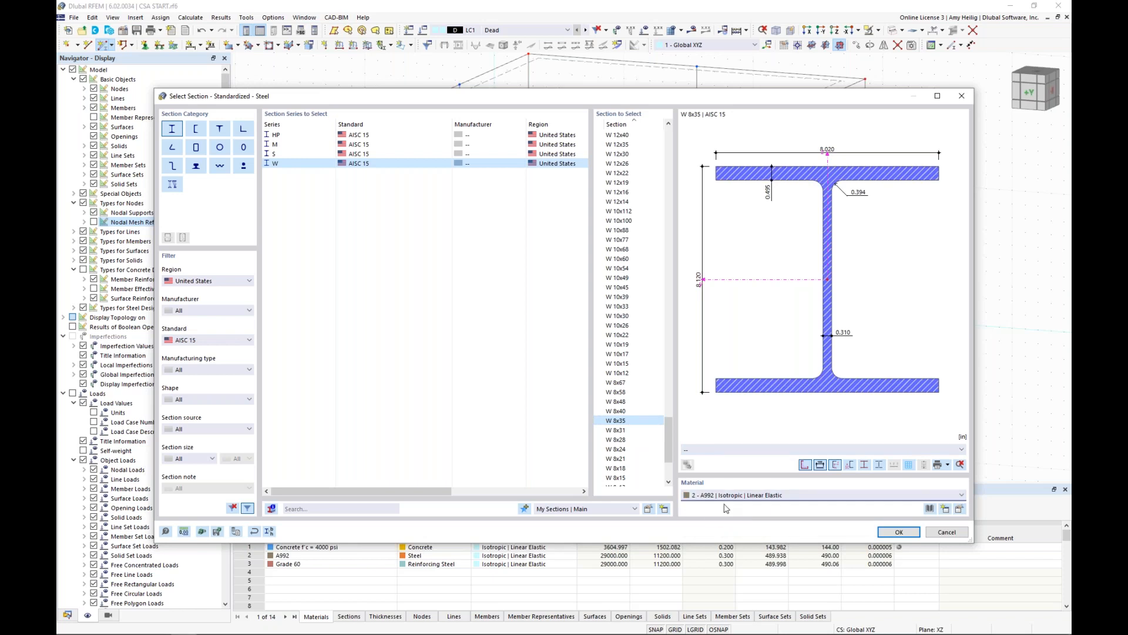
left_click(887, 532)
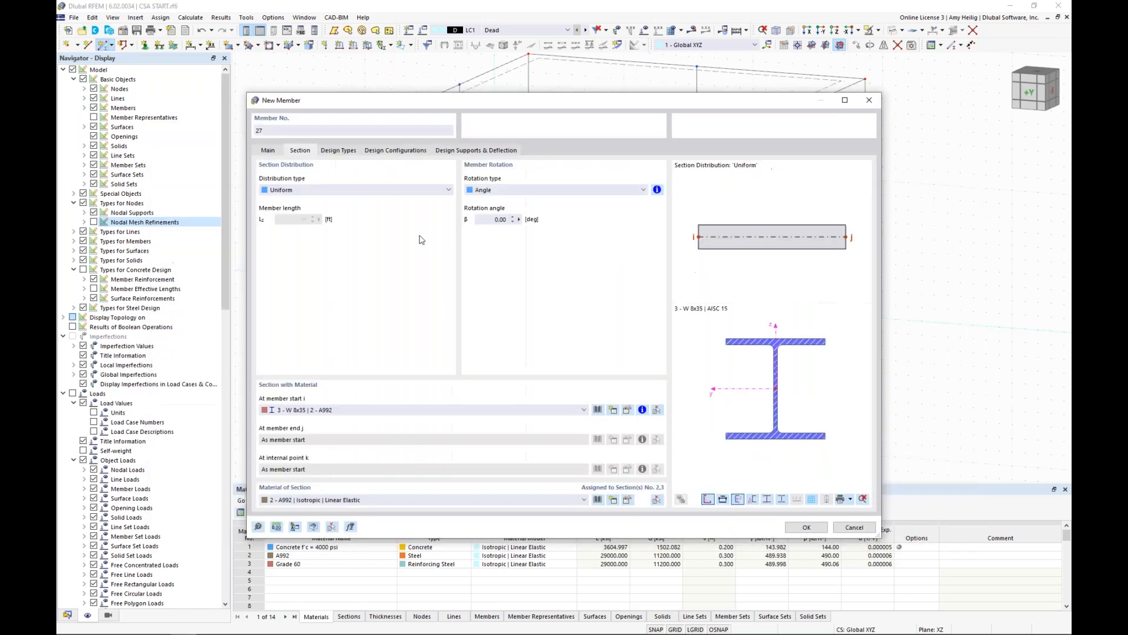
Enable hinges for the new member, assign the existing local xyz hinge at member end j, and accept its settings.
left_click(269, 151)
left_click(263, 221)
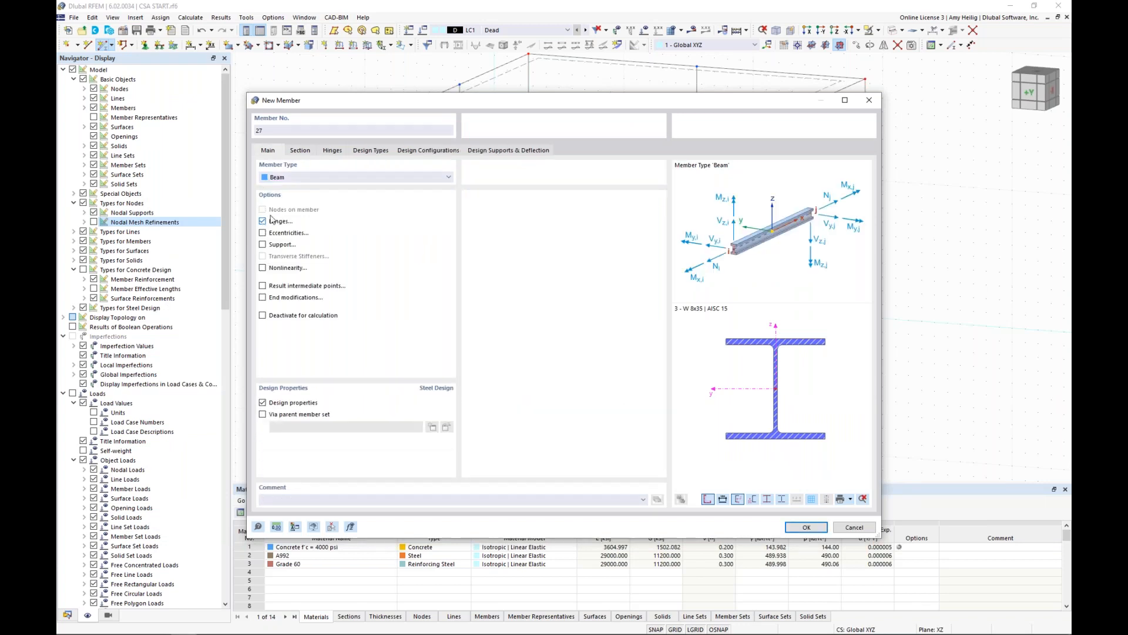
left_click(333, 151)
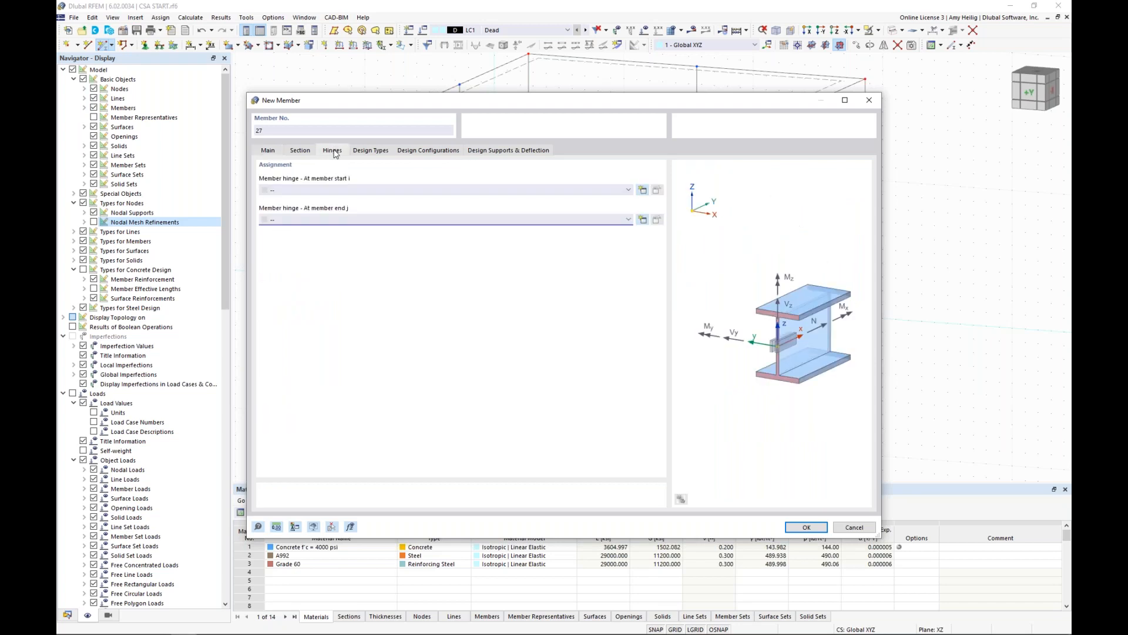
left_click(310, 220)
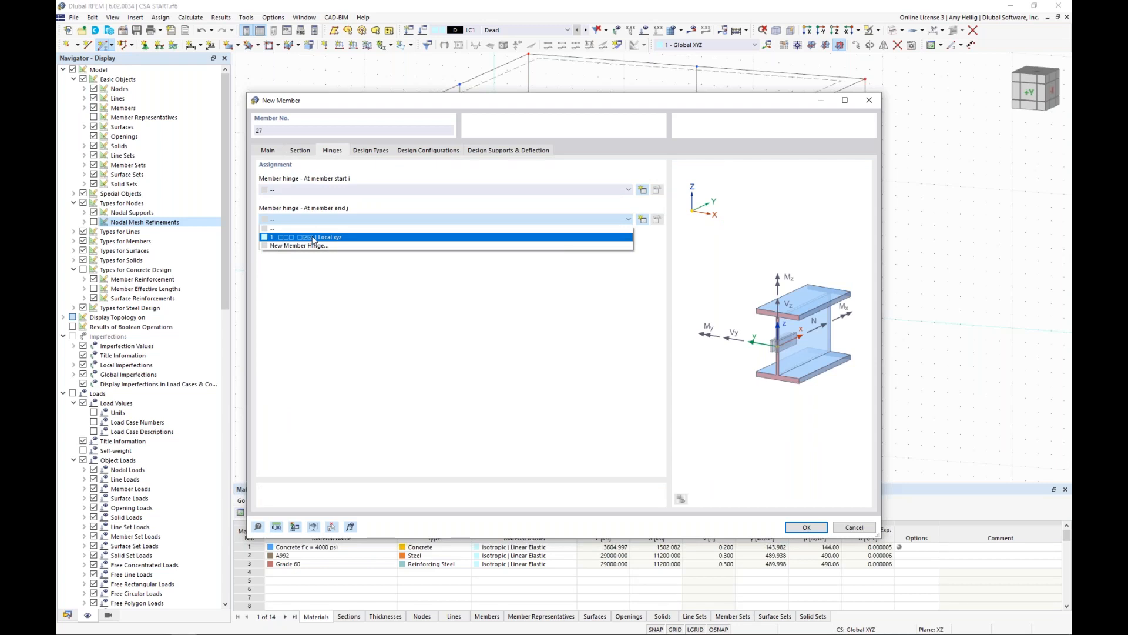
left_click(313, 237)
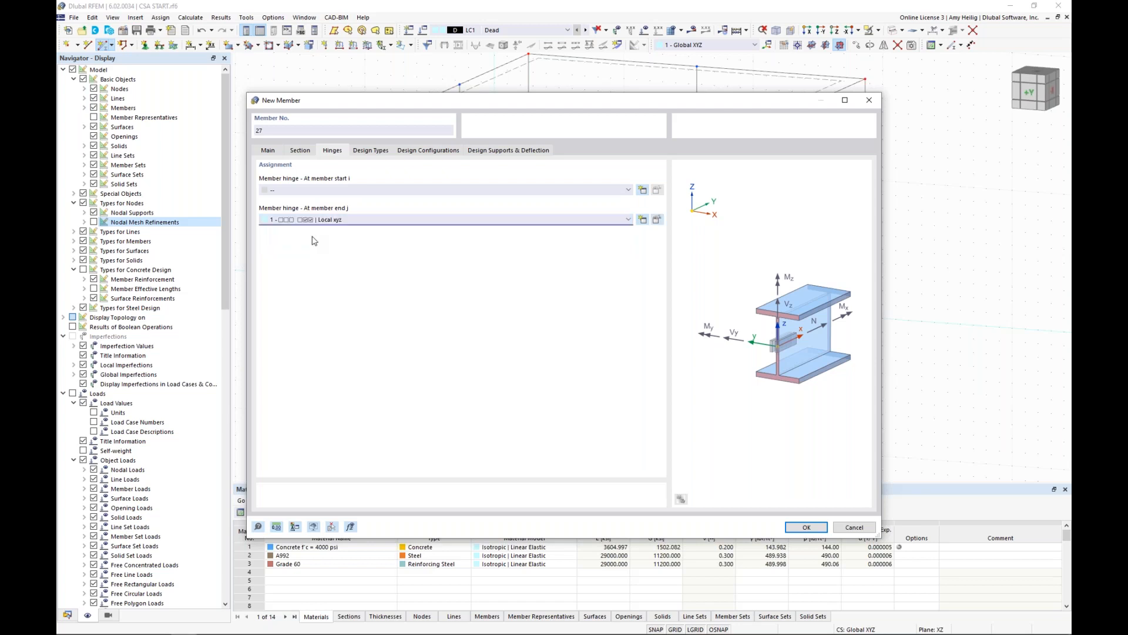
left_click(806, 528)
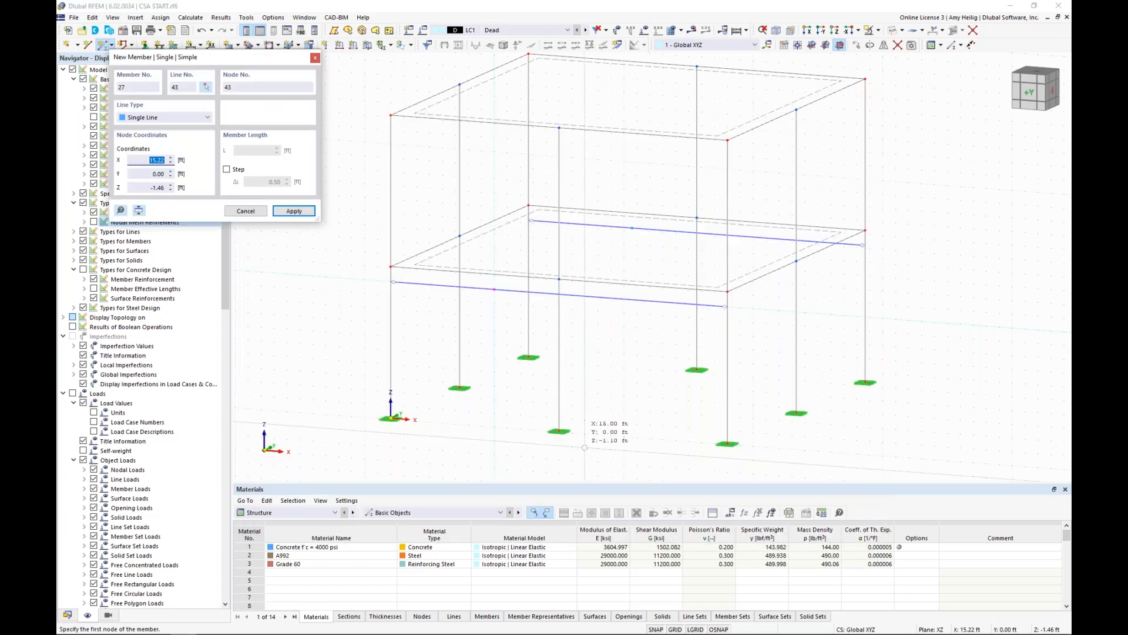
Draw a 10 ft vertical W 8x35 column from its base at X 8 ft, Y 0 ft up to the front beam's on-member node.
left_click(494, 427)
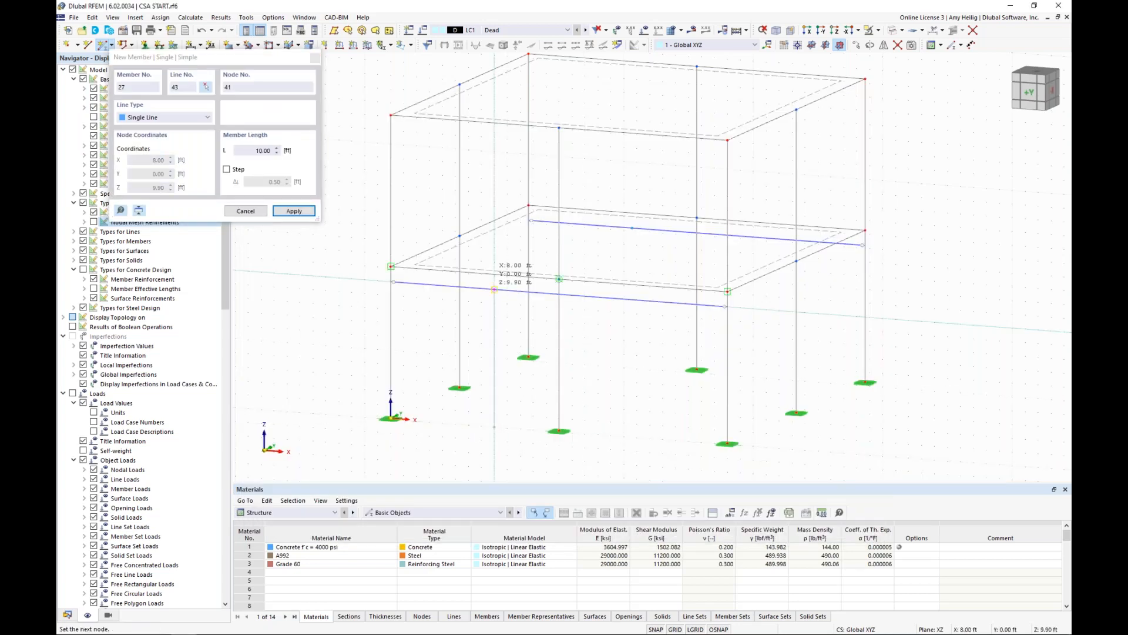
left_click(494, 289)
key("Escape")
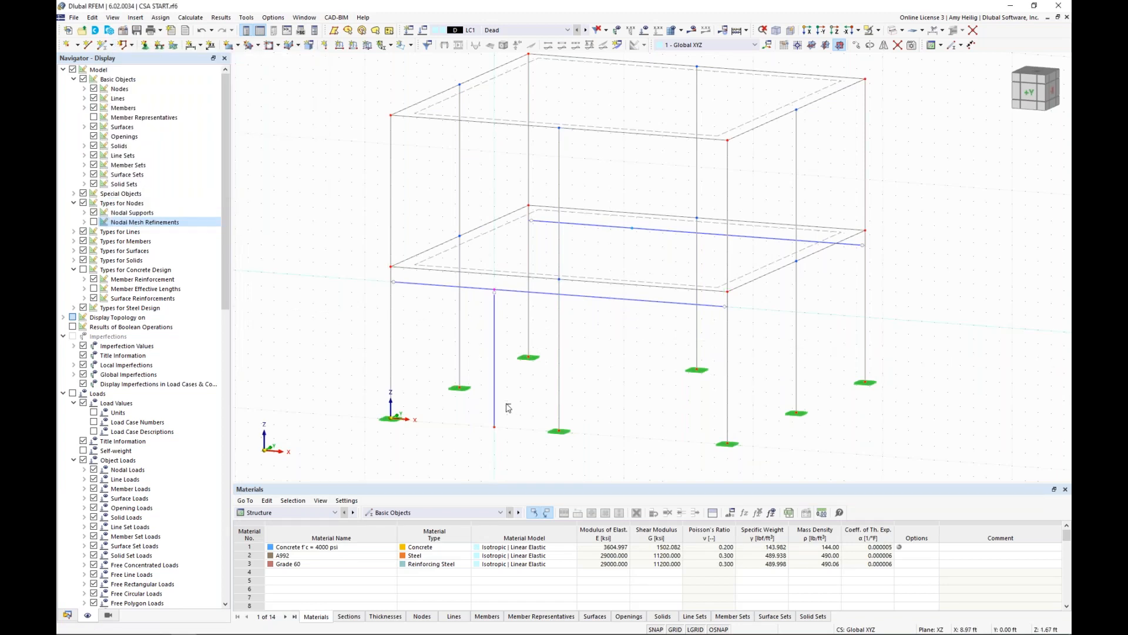
Copy the steel column from the front beam's on-member node to the back beam's matching node, and restore the solid model display.
left_click(494, 370)
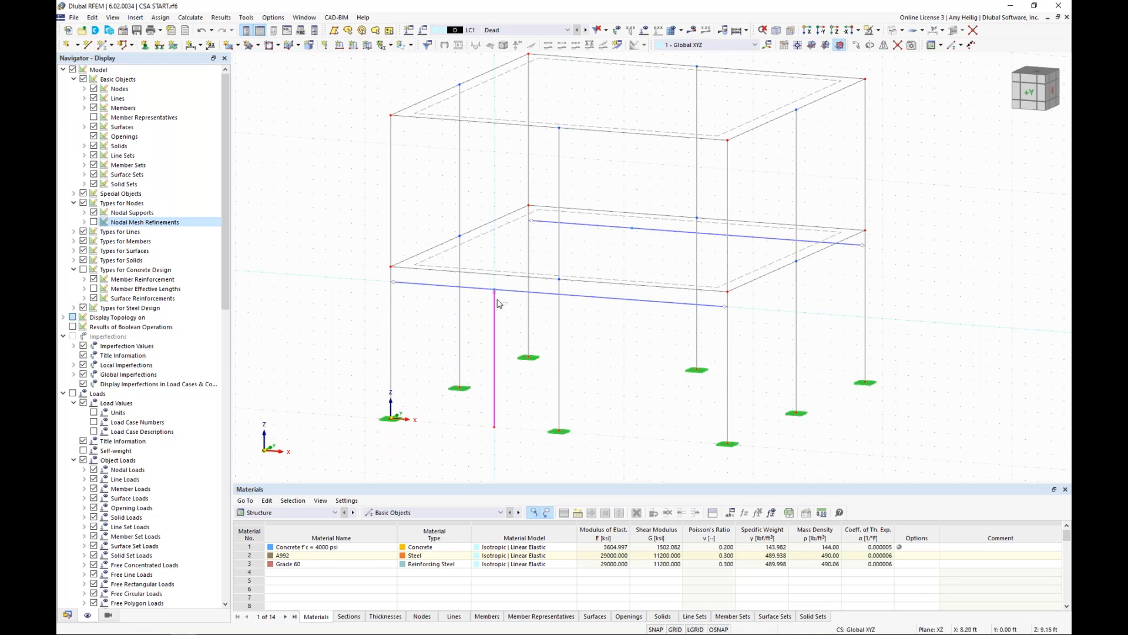
left_click_drag(496, 293, 632, 229, "ctrl")
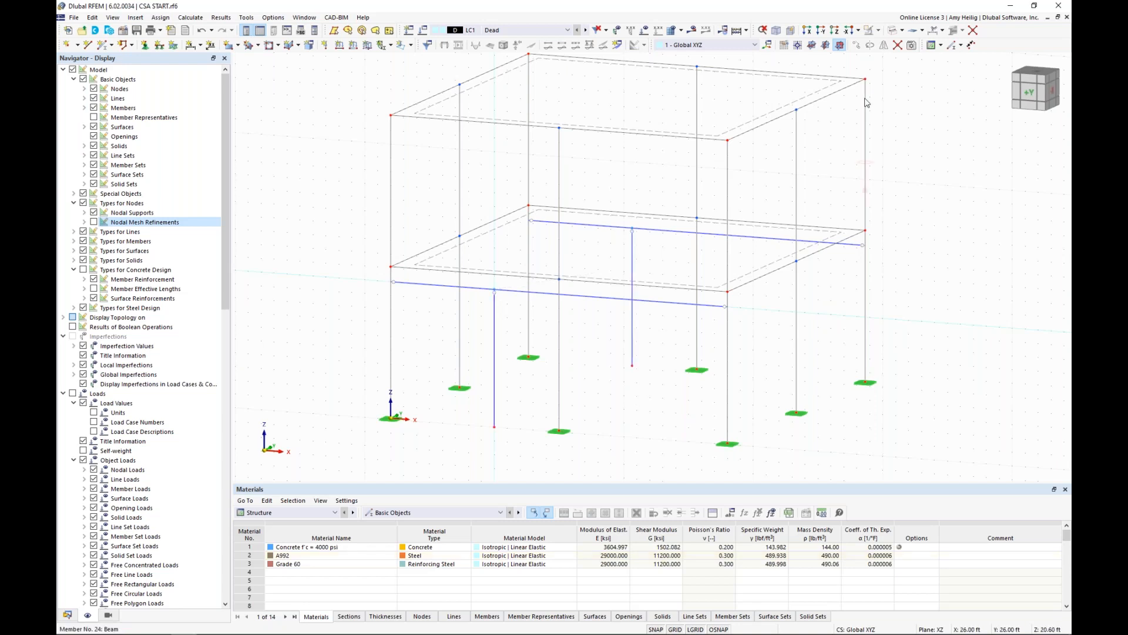
left_click(892, 31)
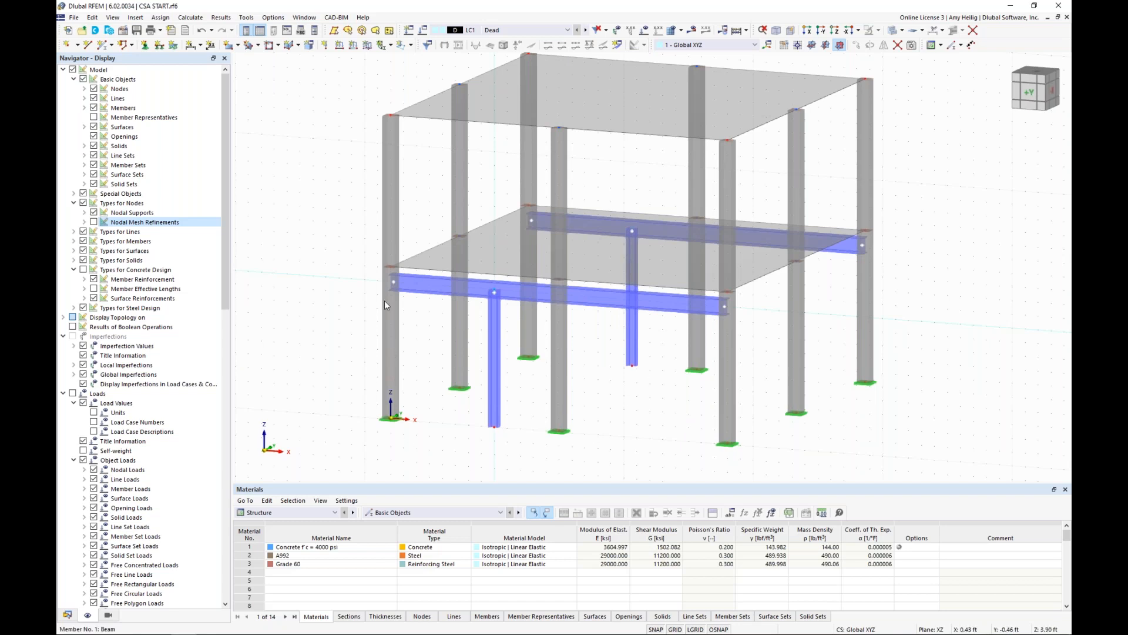
Assign the Hinged nodal support to the base nodes of both steel columns.
left_click(144, 45)
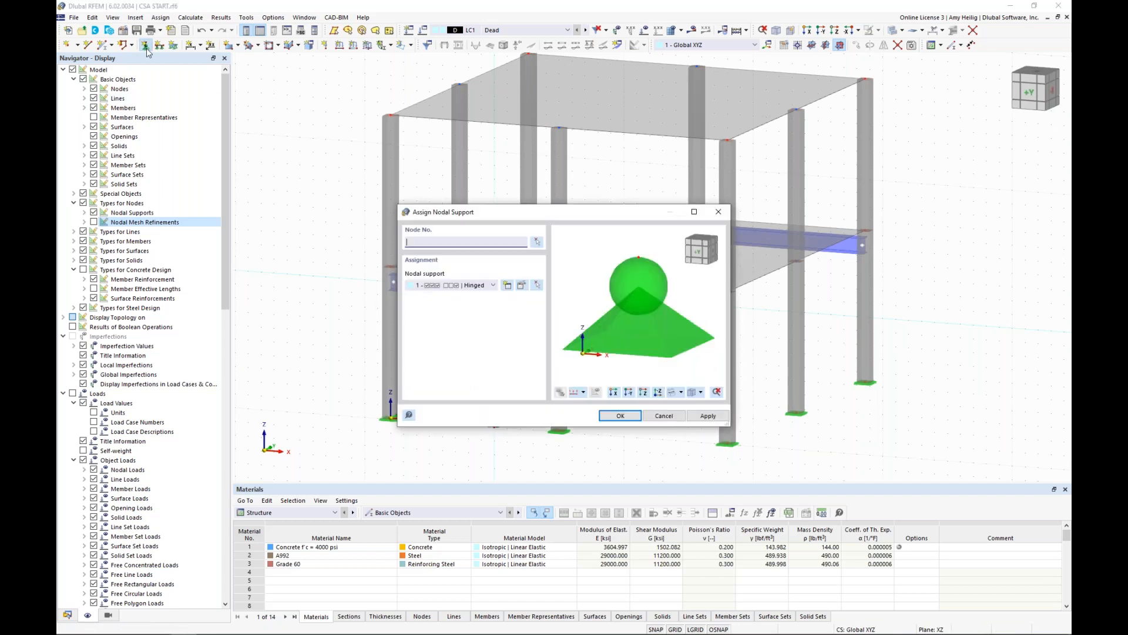
left_click(481, 286)
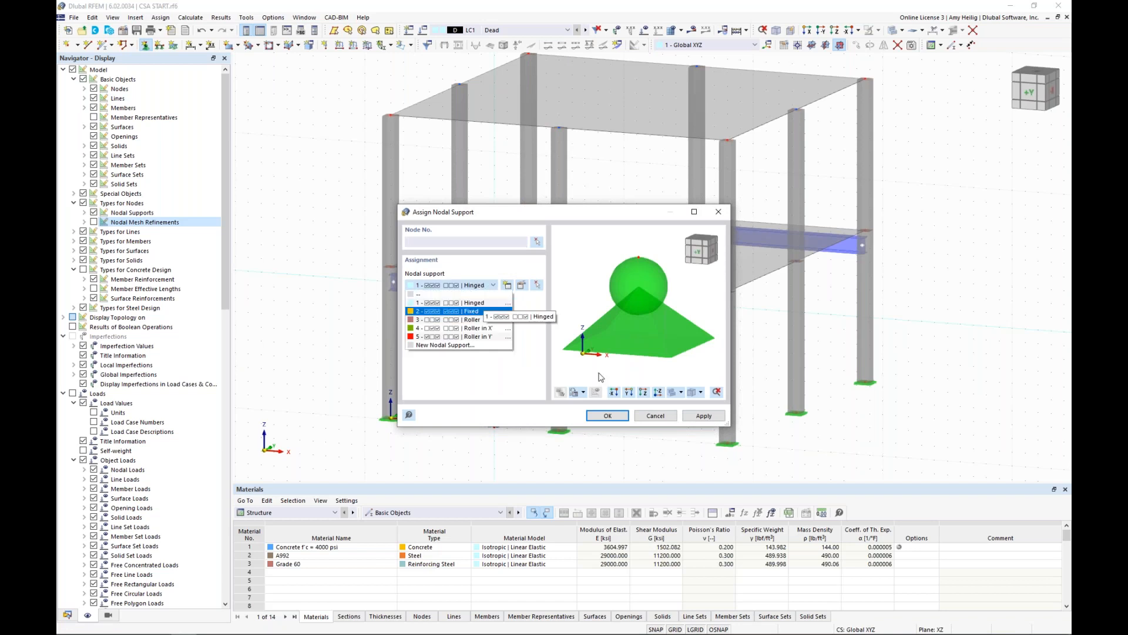
left_click(608, 419)
left_click(608, 417)
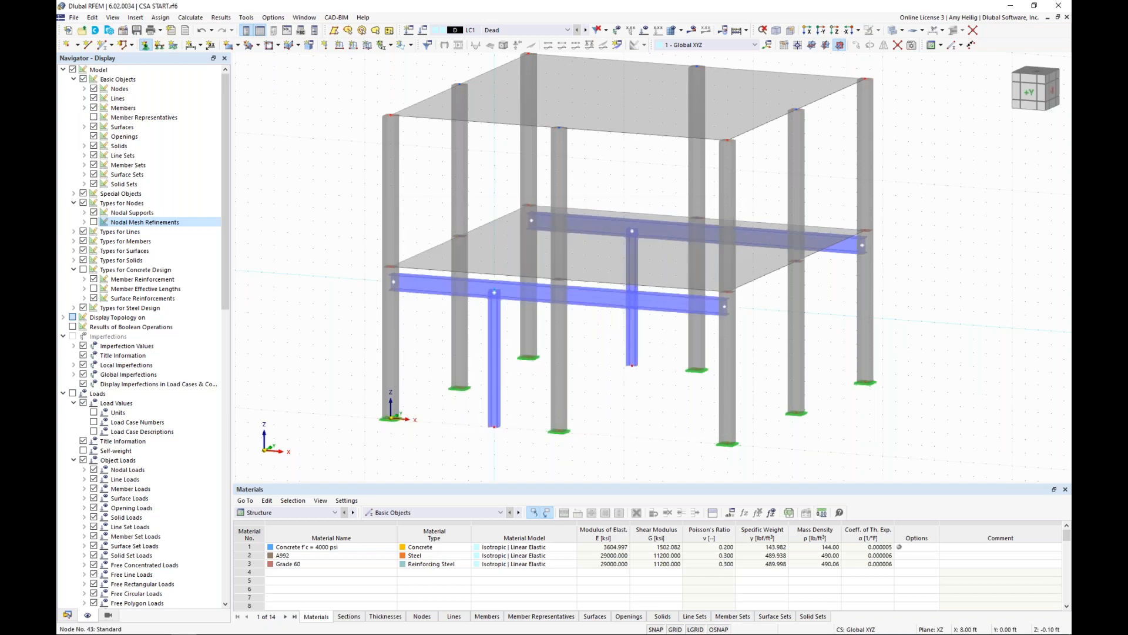
left_click(494, 428)
left_click(631, 366)
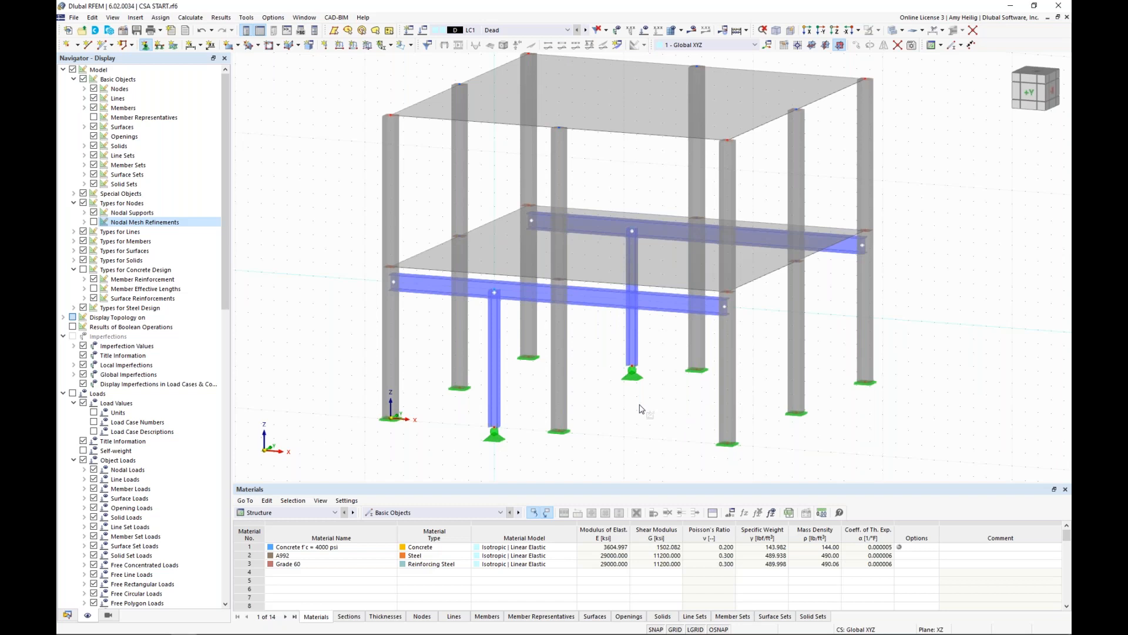
key("Escape")
Assign new standard effective lengths with default nodal supports to both W 8x35 columns.
left_click(497, 415)
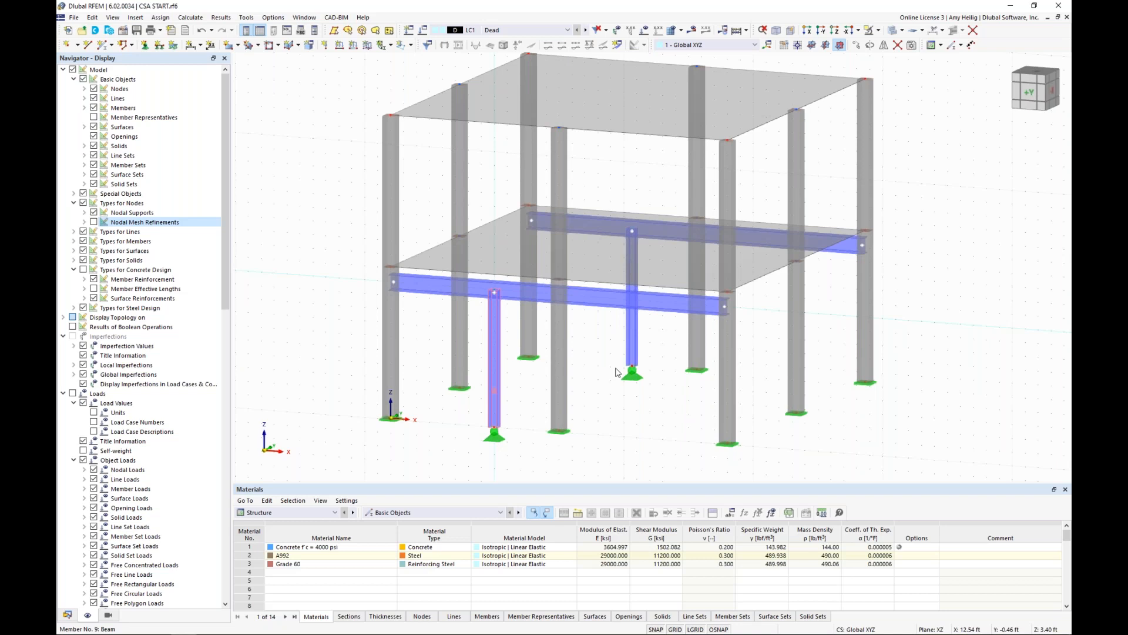
double_click(616, 371)
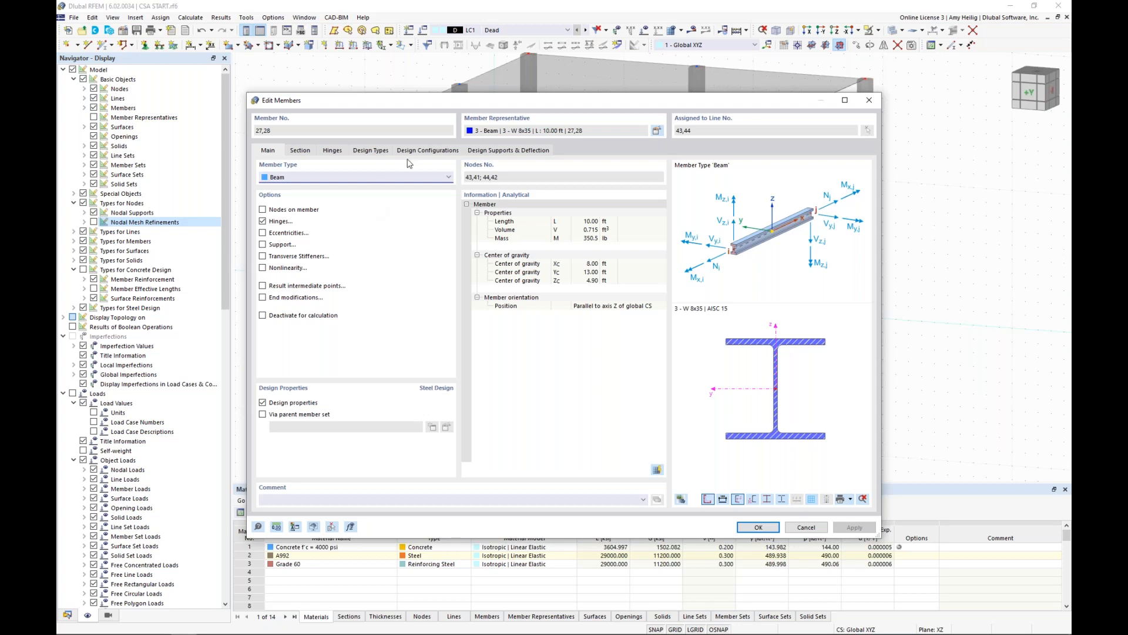
left_click(375, 151)
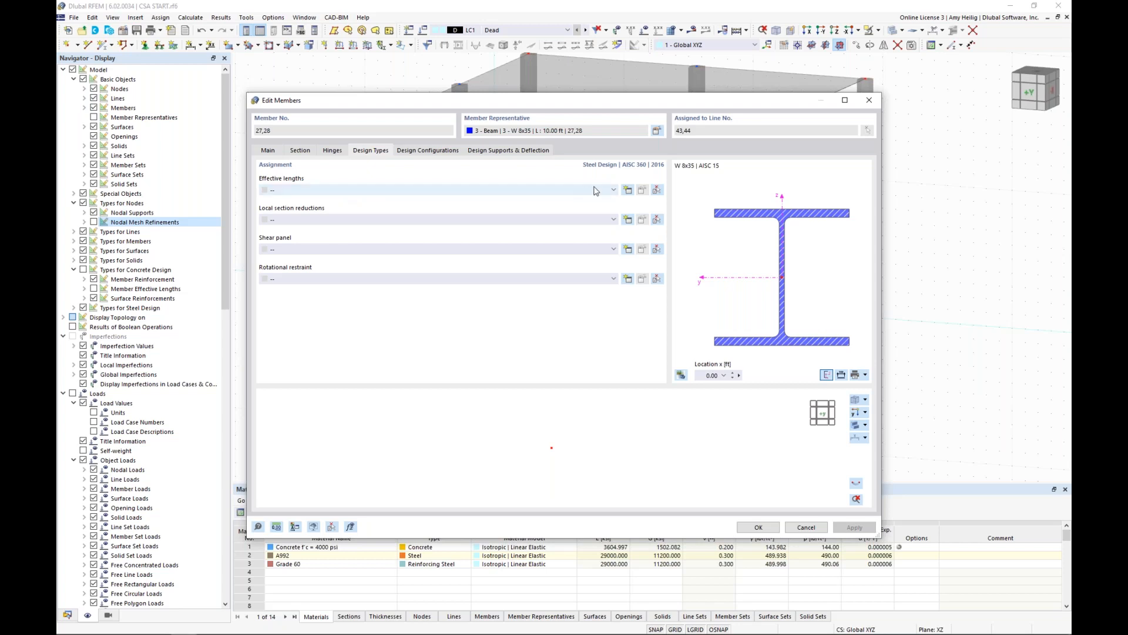
left_click(628, 190)
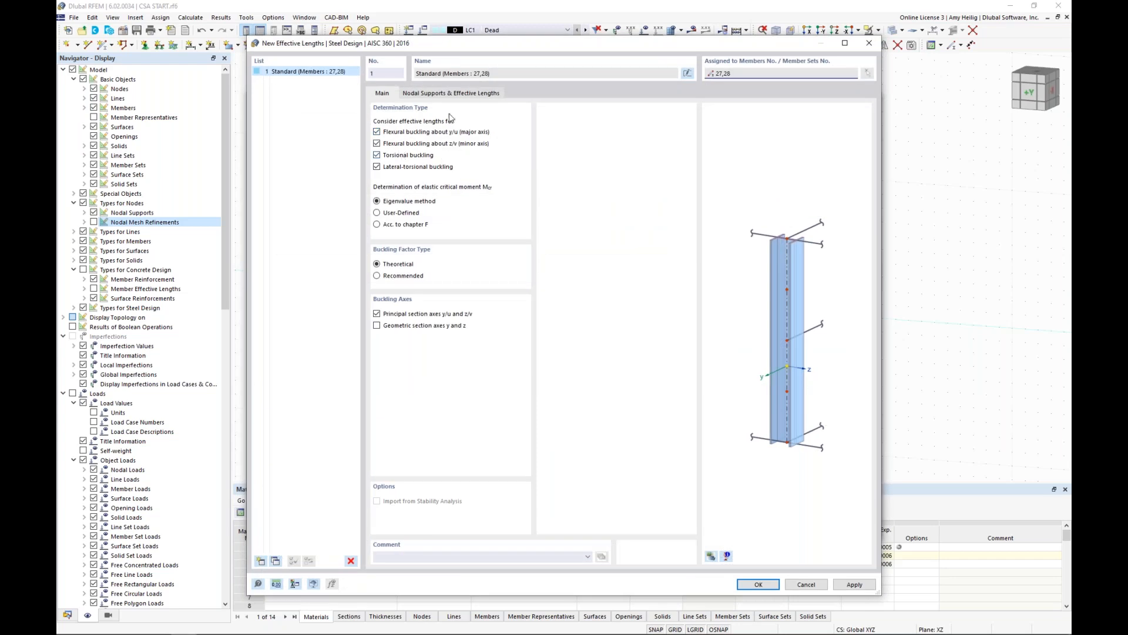
left_click(455, 95)
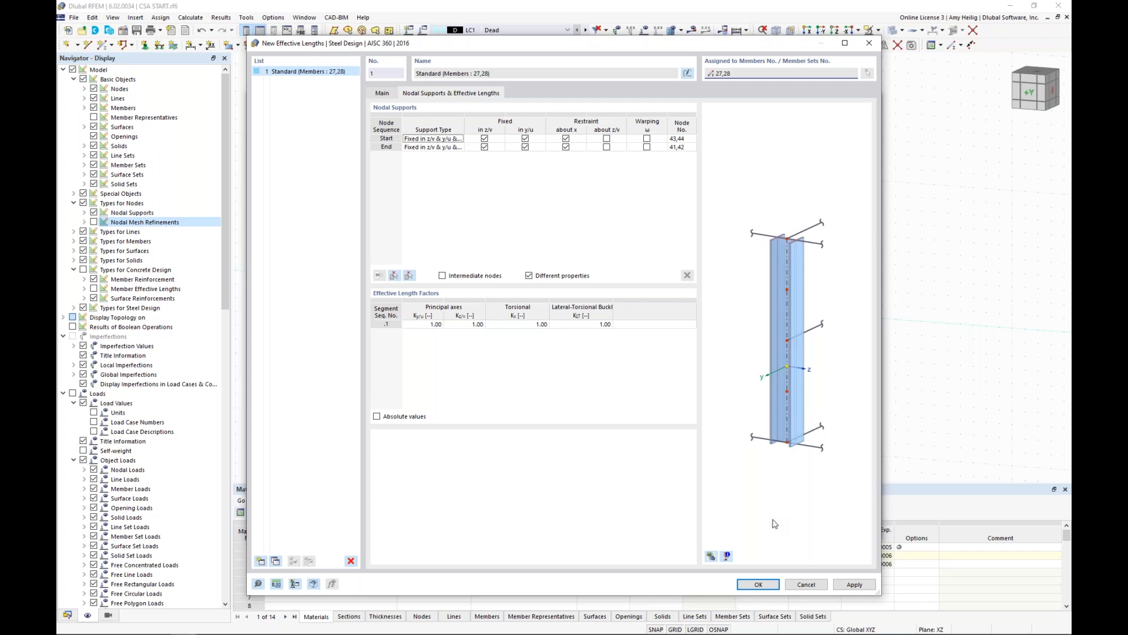
left_click(758, 584)
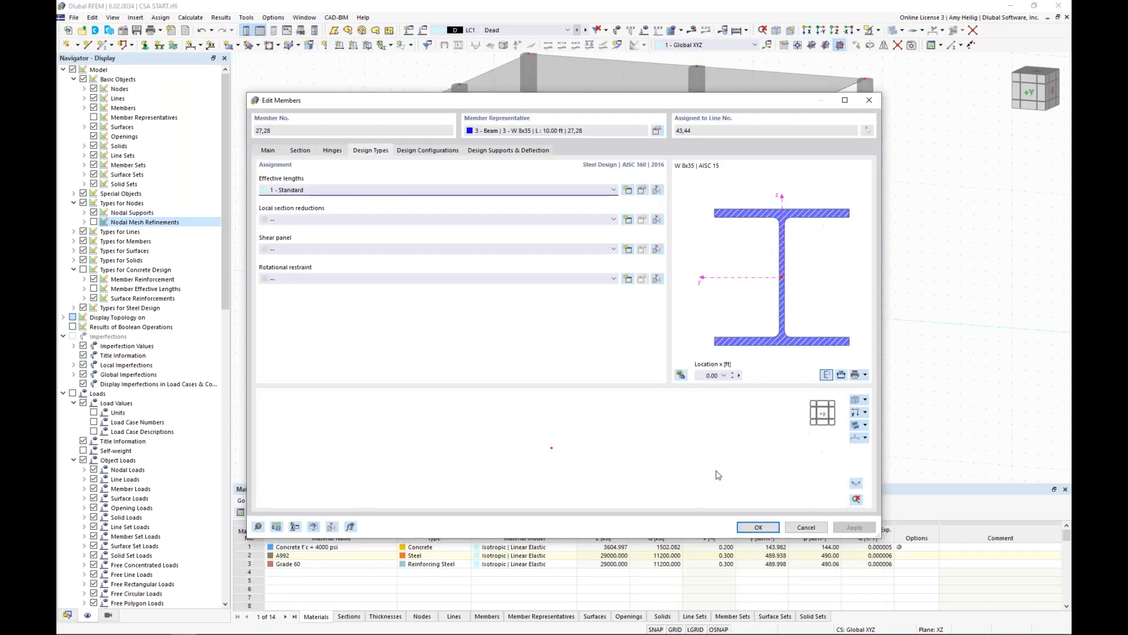
left_click(752, 526)
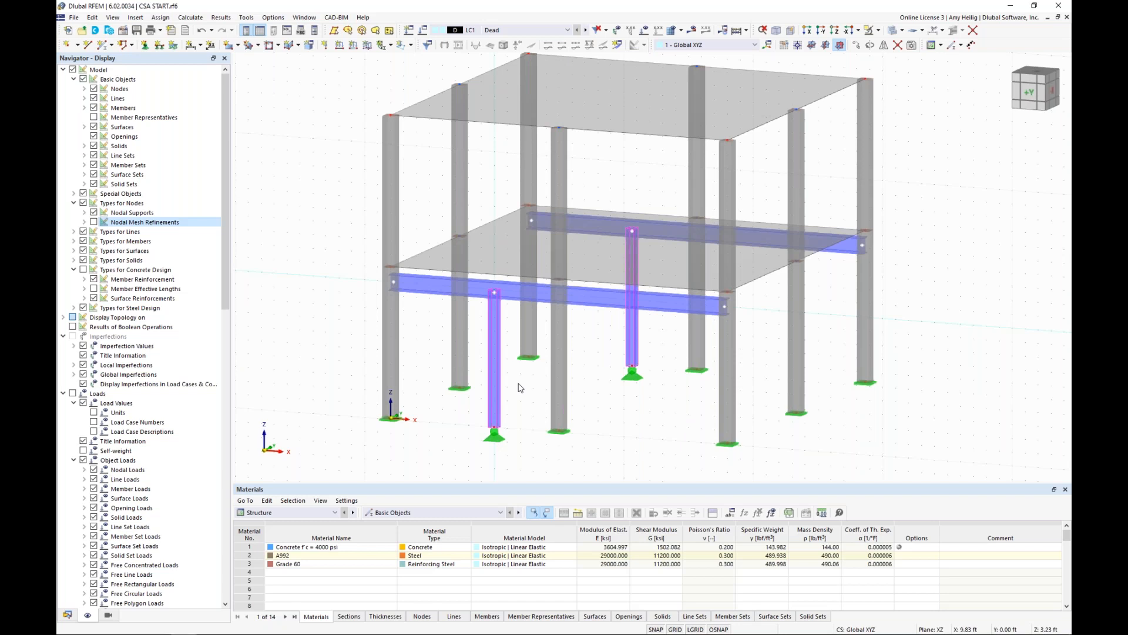
Create new effective lengths for both W 14x82 beams, including intermediate nodes picked from the front beam in the model.
left_click(584, 324)
left_click(609, 292)
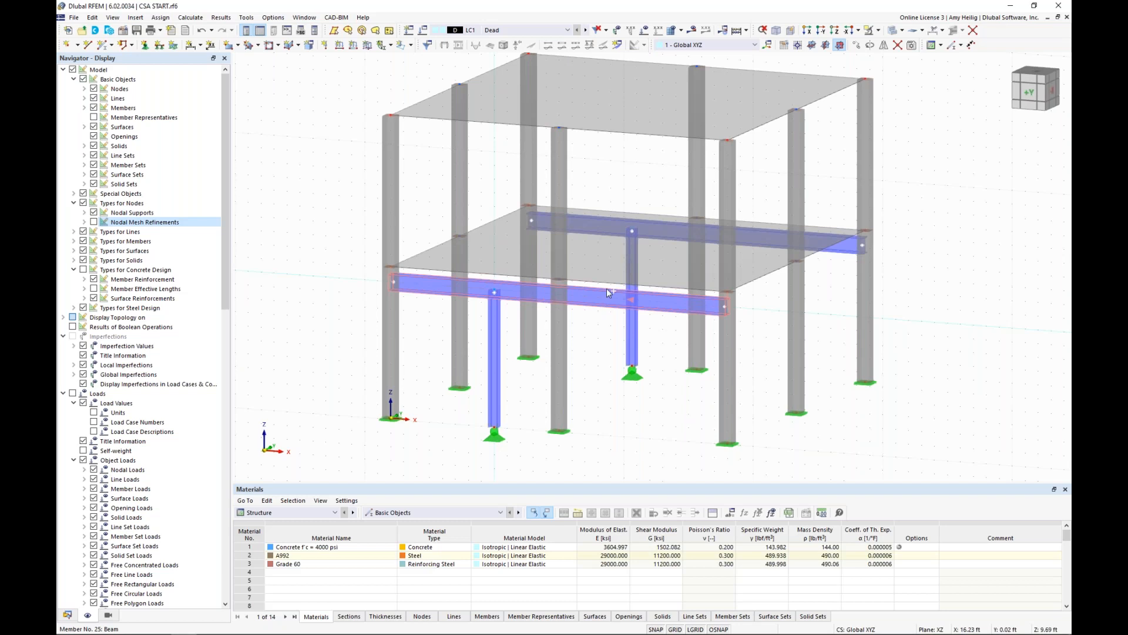
double_click(605, 227)
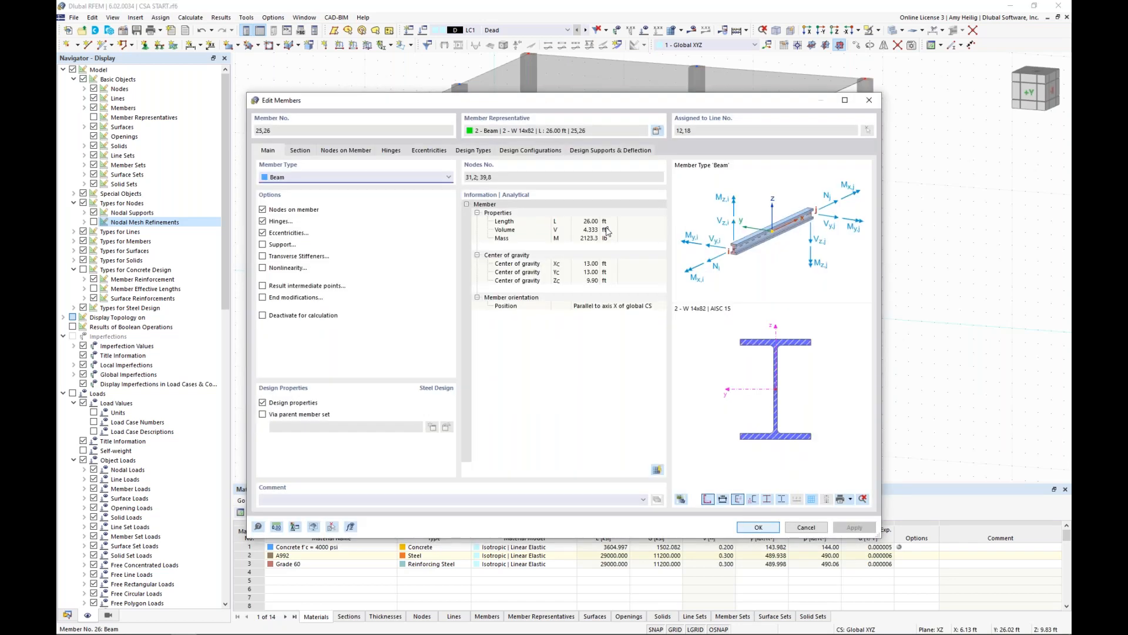
left_click(468, 151)
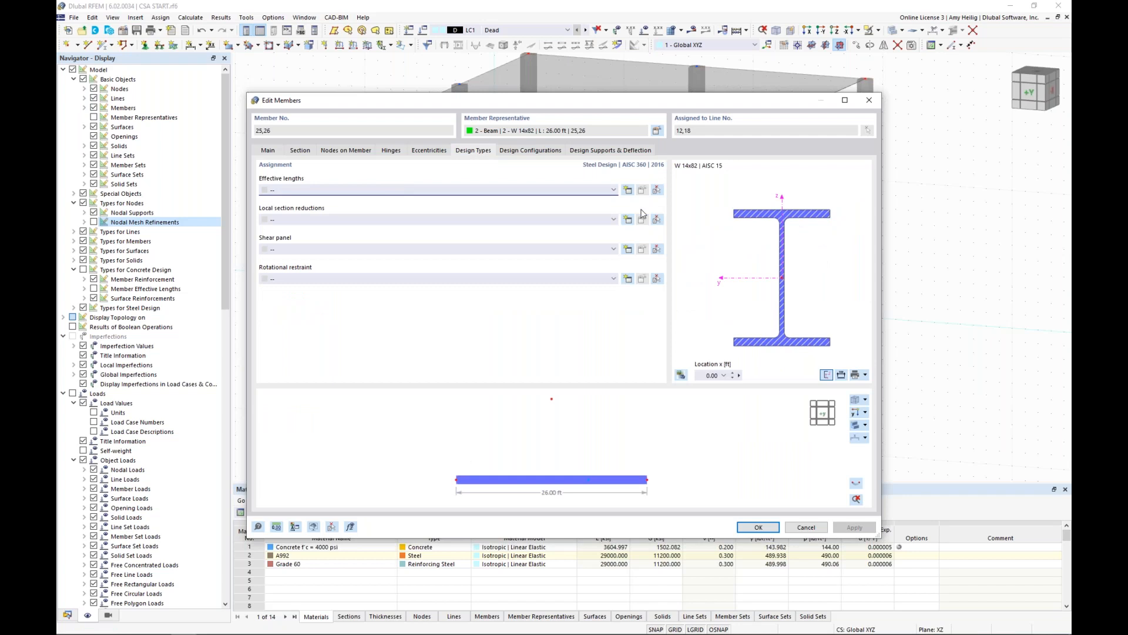
left_click(628, 190)
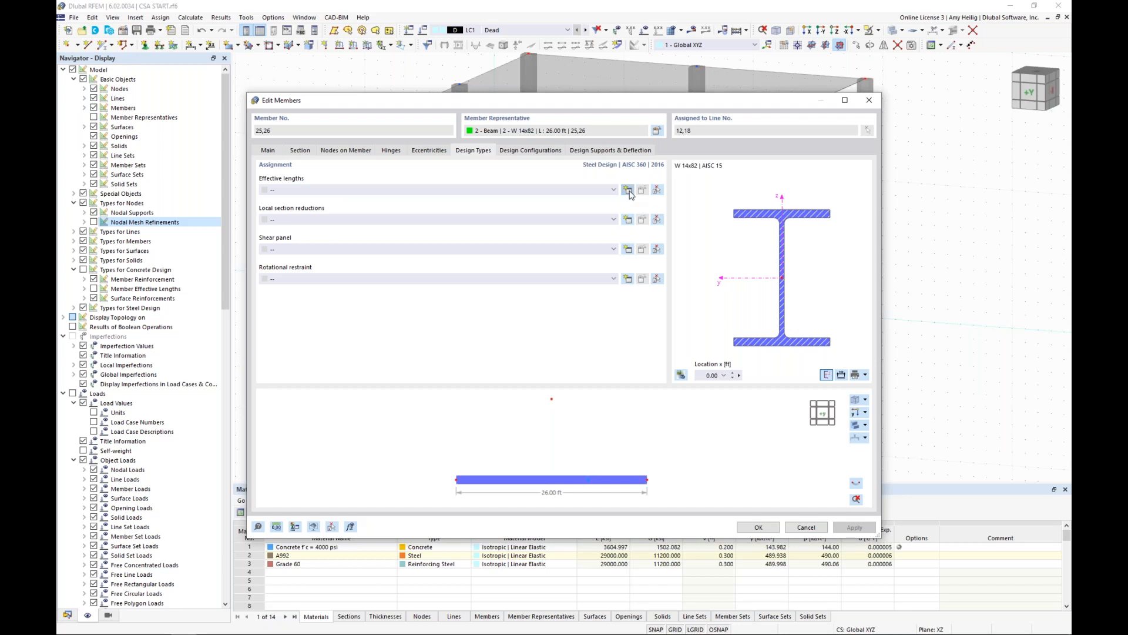
left_click(451, 93)
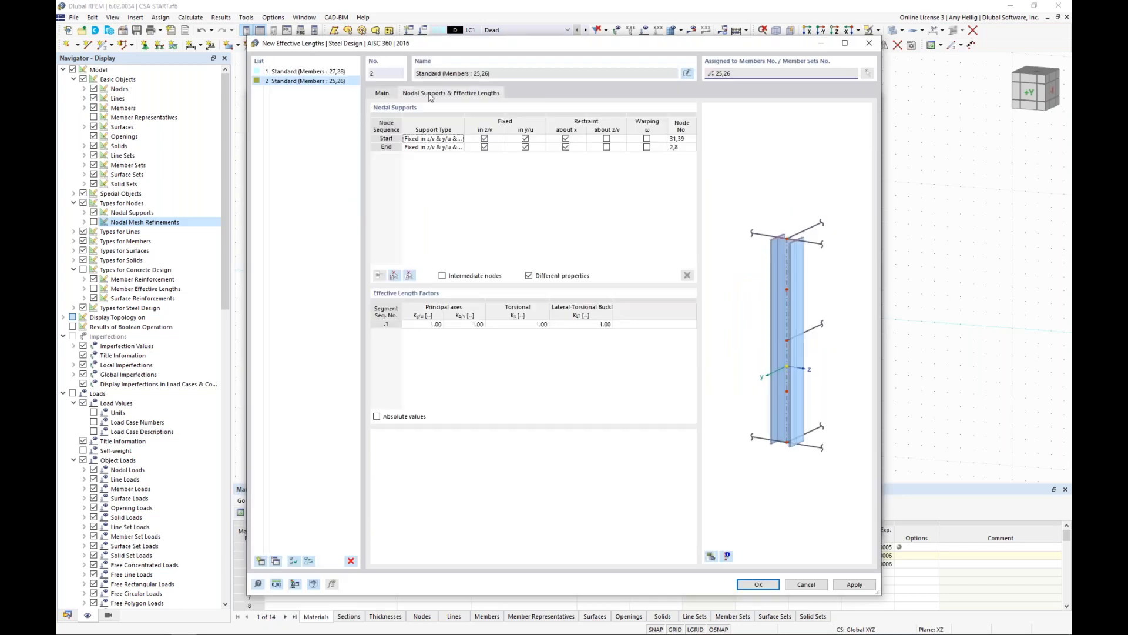
left_click(394, 276)
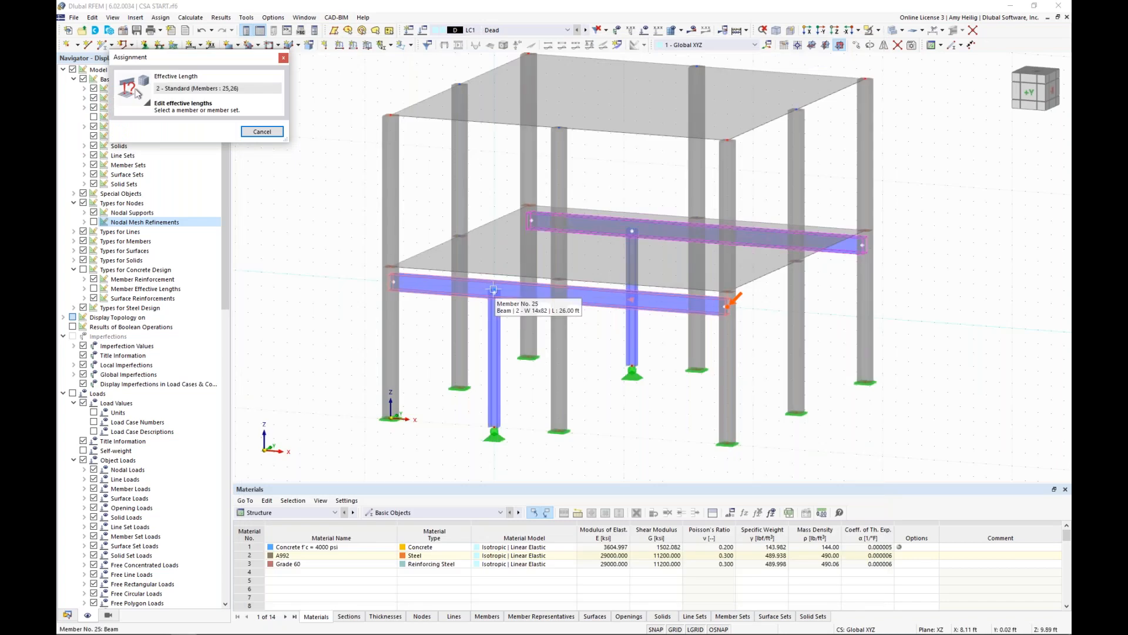
left_click(491, 287)
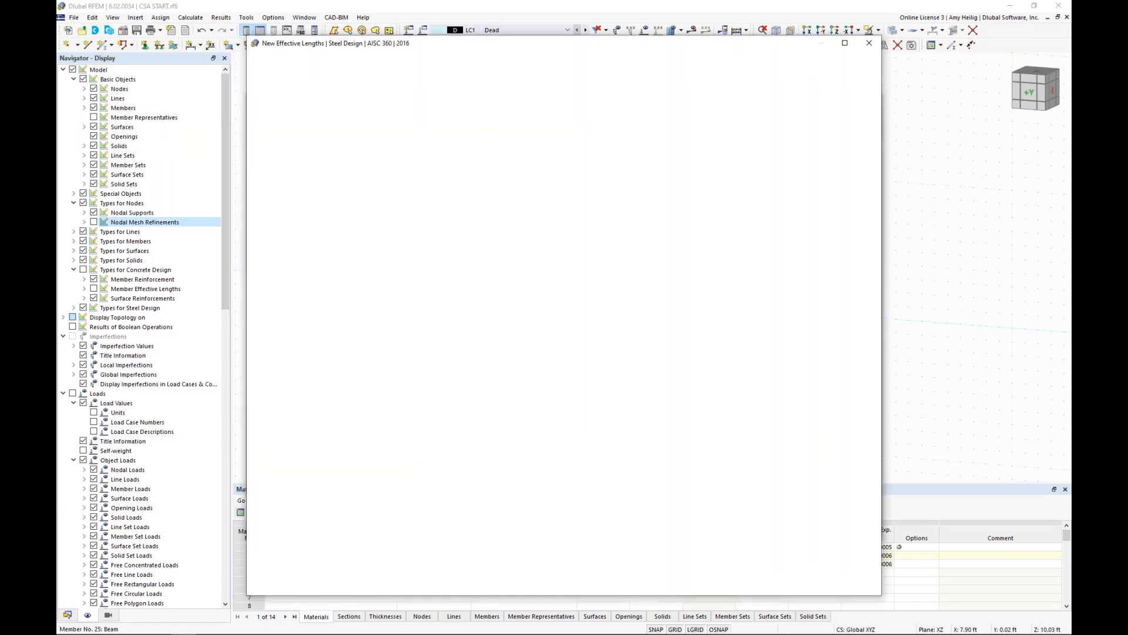
Fix the beams' intermediate nodes at the steel columns in z/v, and accept the effective lengths and member settings.
left_click(485, 155)
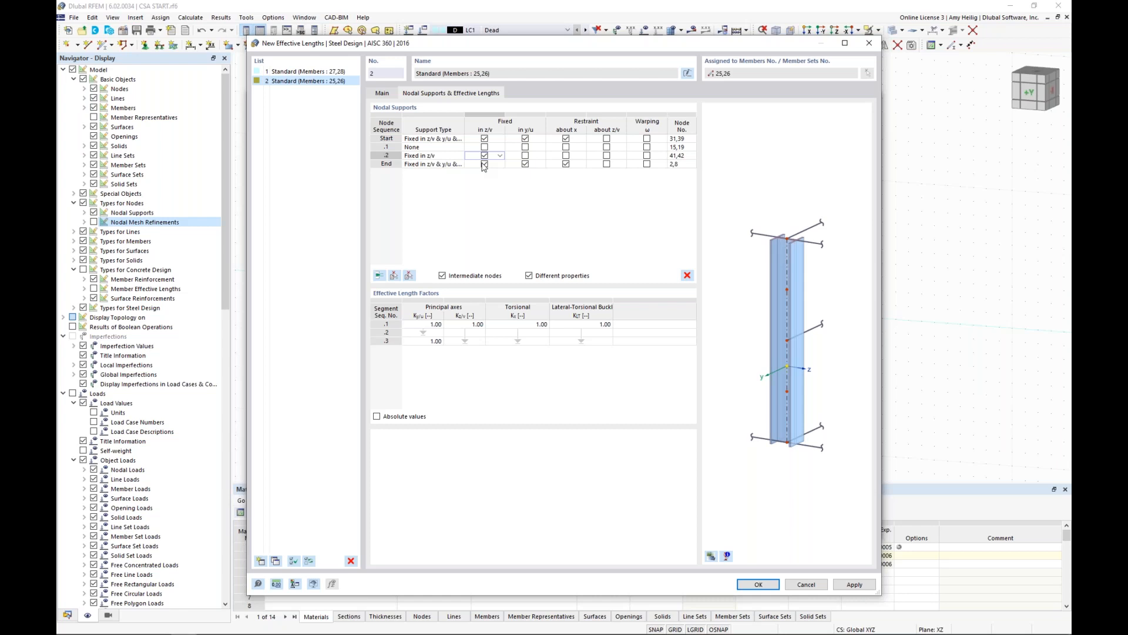
left_click(772, 584)
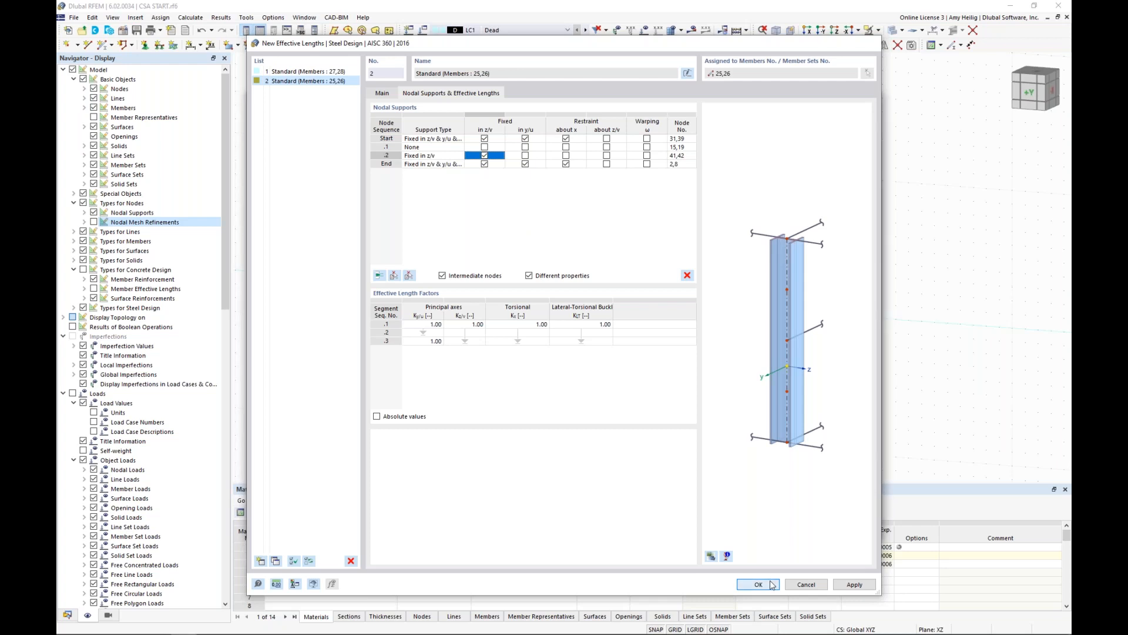
left_click(758, 584)
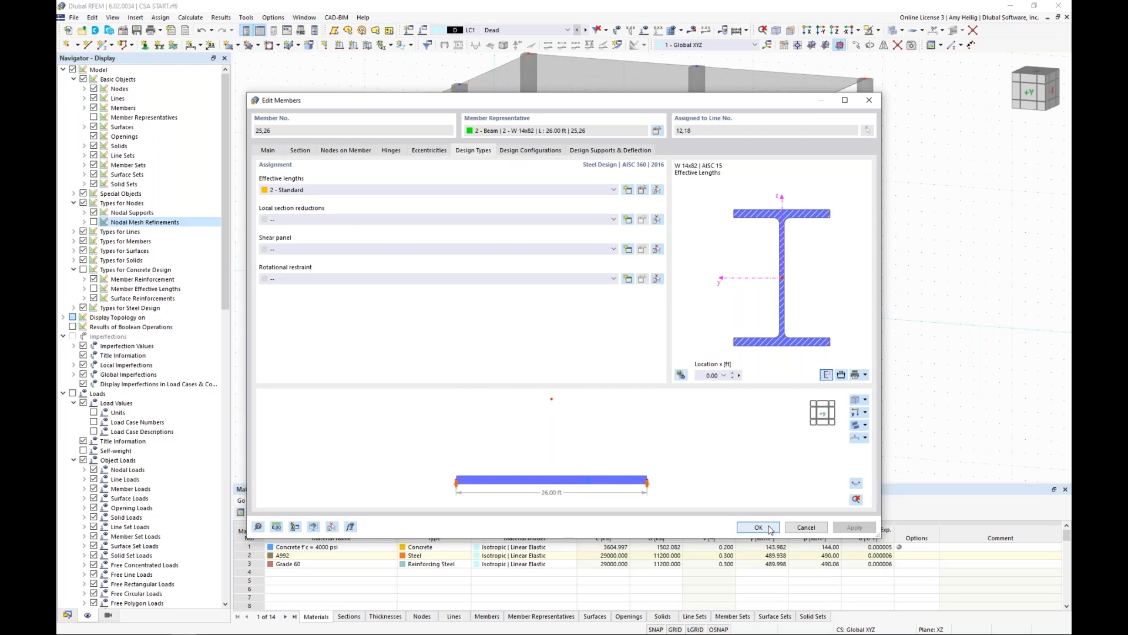
left_click(758, 527)
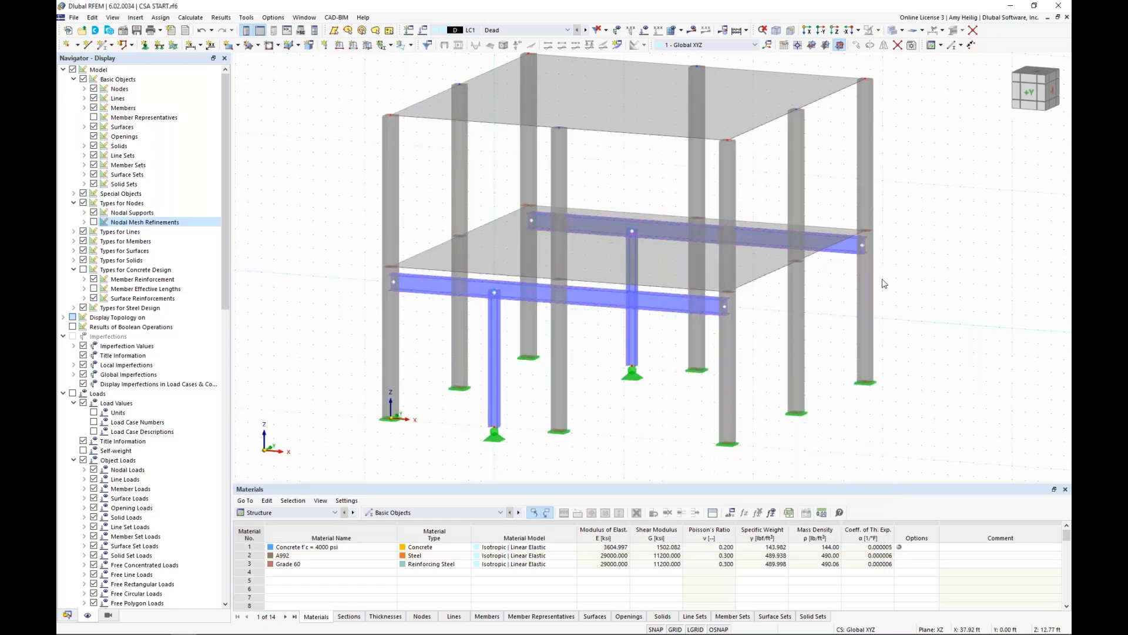
left_click(590, 277)
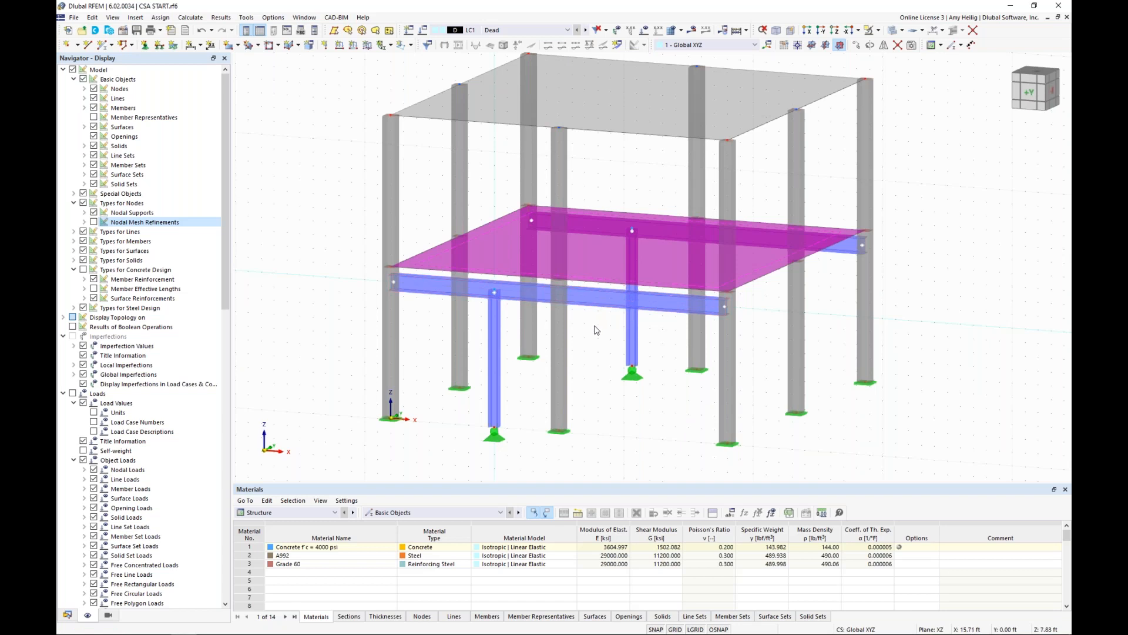
left_click(597, 330)
scroll(585, 304, "up", 1)
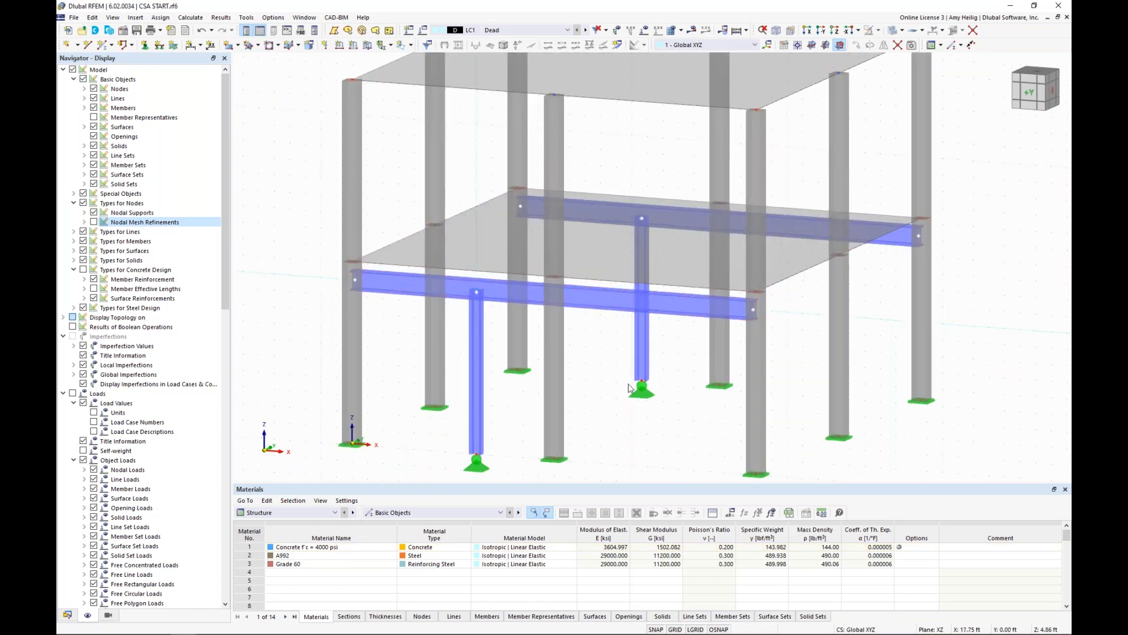
middle_click_drag(629, 388, 600, 358, "ctrl")
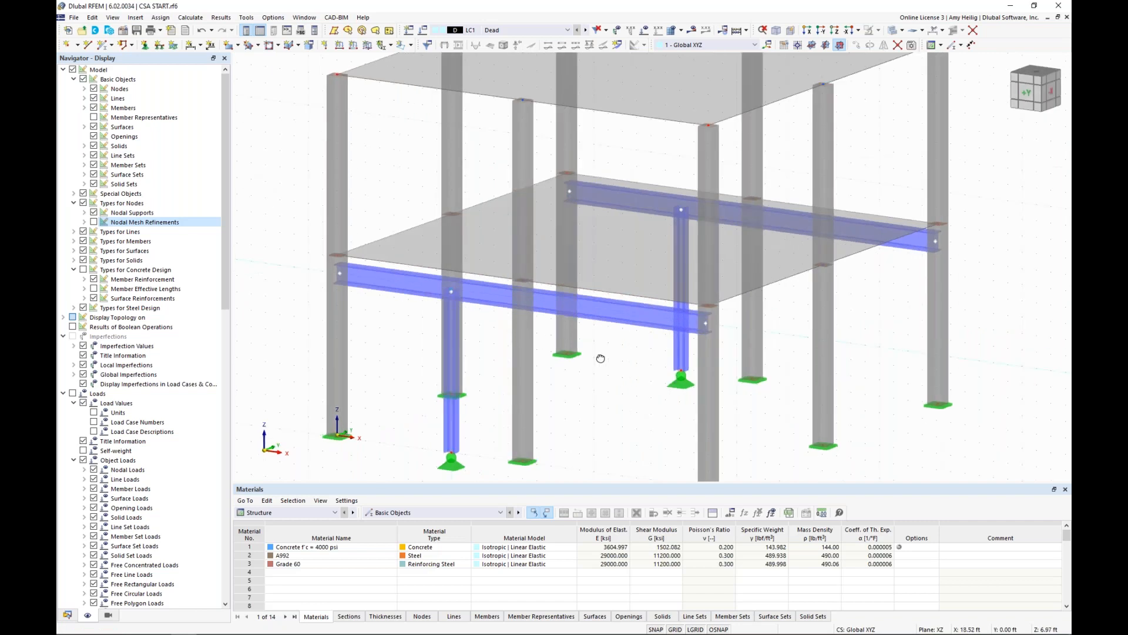
Show the model's data tree and collapse its materials, sections and thicknesses groups.
left_click(67, 615)
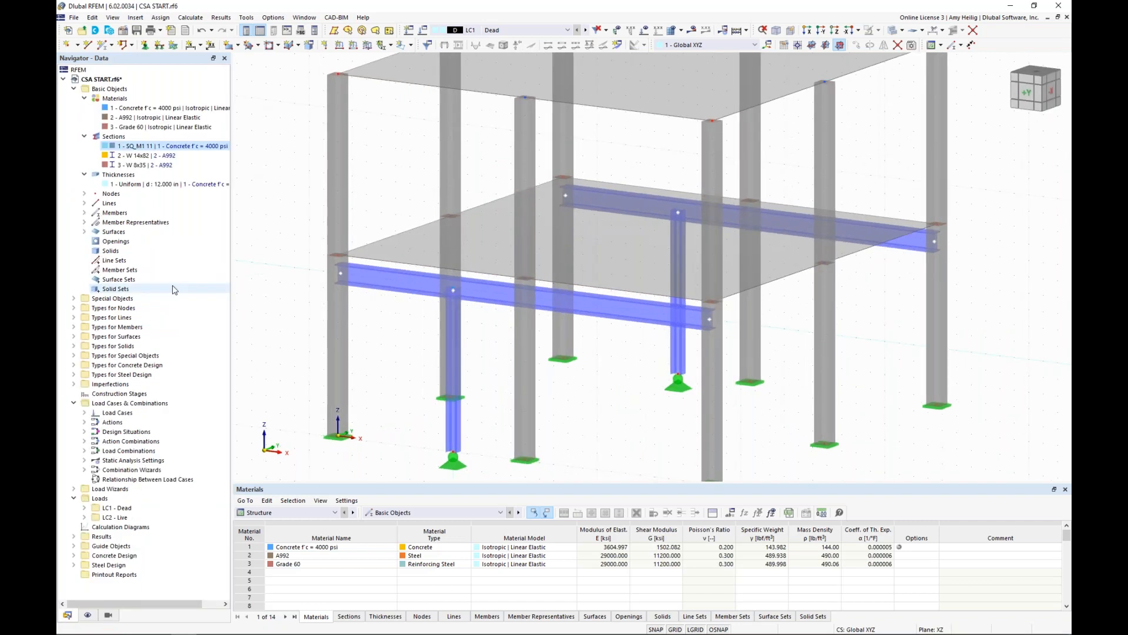
left_click(86, 137)
left_click(84, 99)
left_click(84, 118)
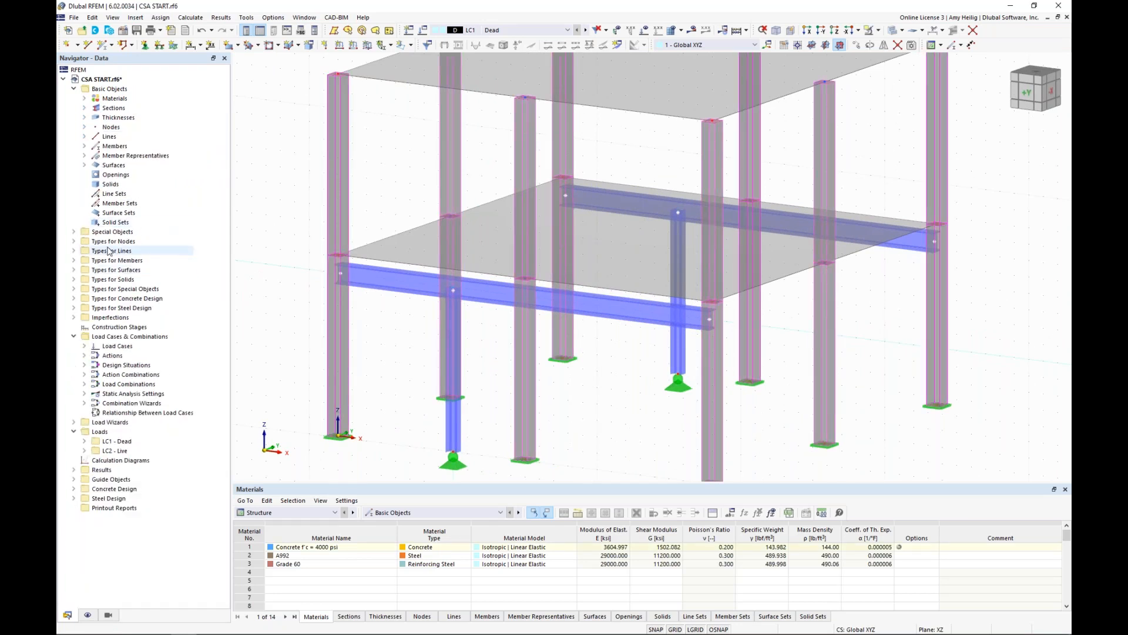
Create a new line hinge that also releases ux, uy and uz, with the uz nonlinearity Fixed if negative vz.
left_click(74, 251)
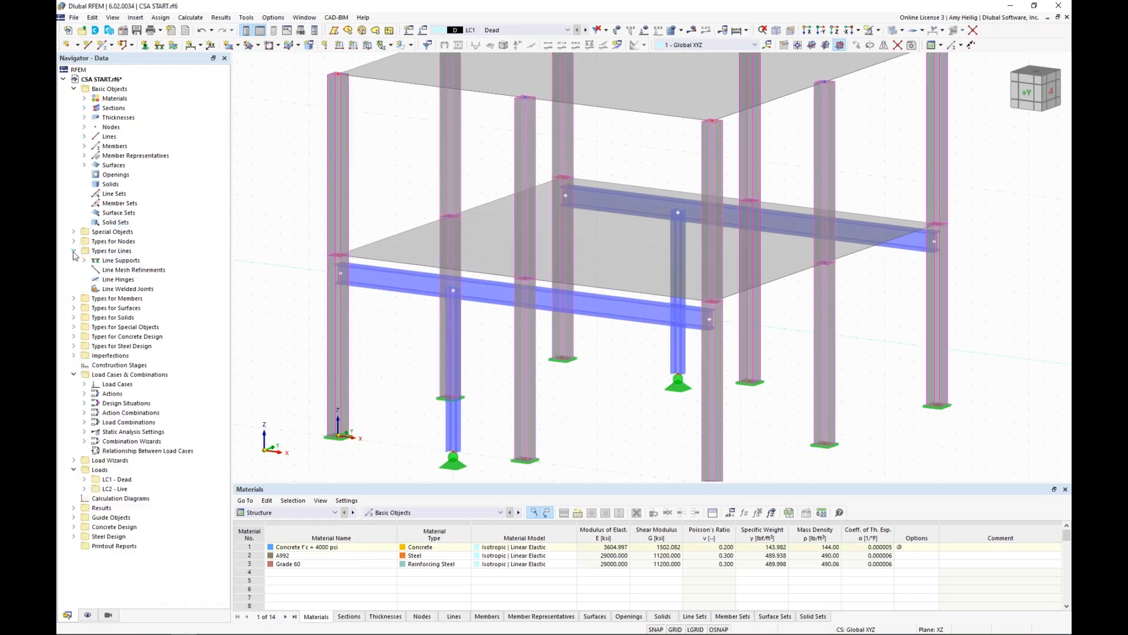
right_click(118, 280)
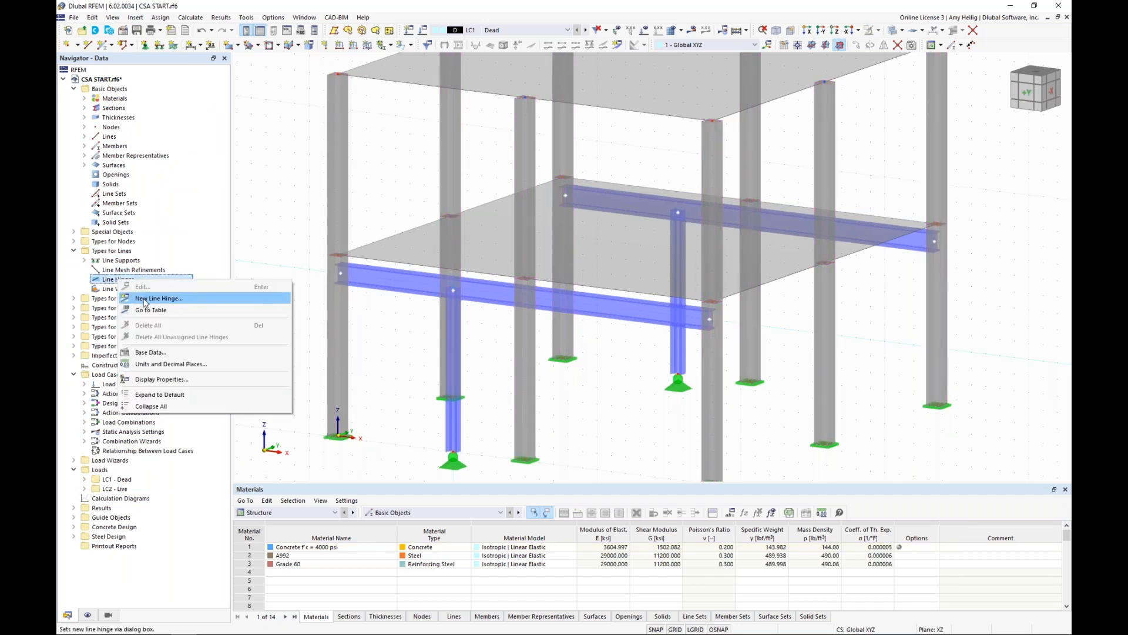
left_click(146, 303)
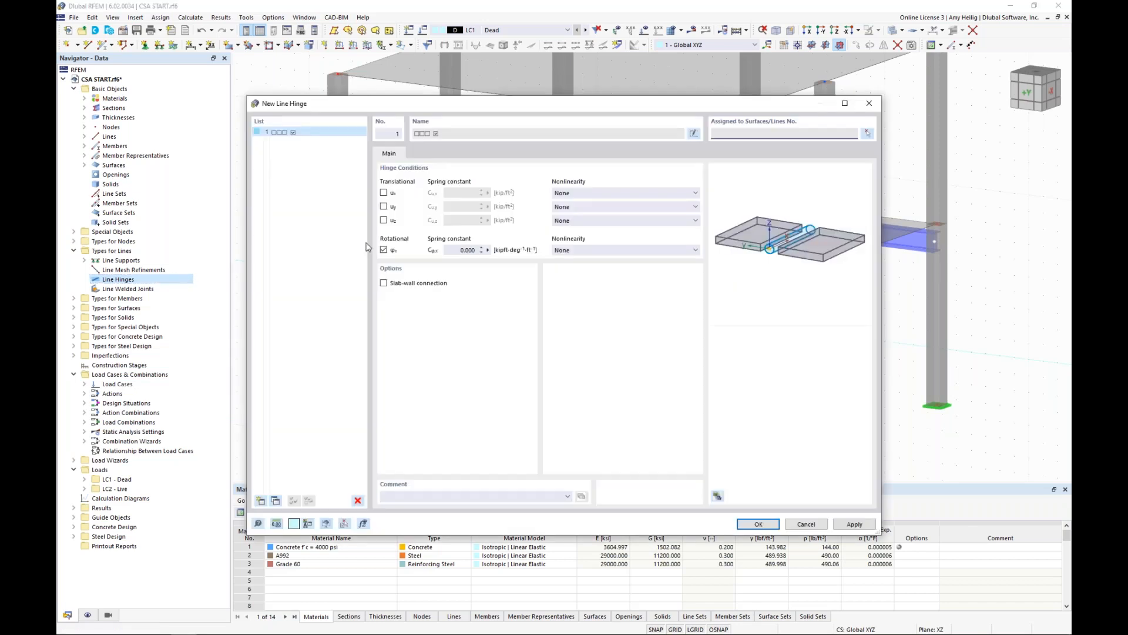
left_click(384, 192)
left_click(385, 206)
left_click(385, 221)
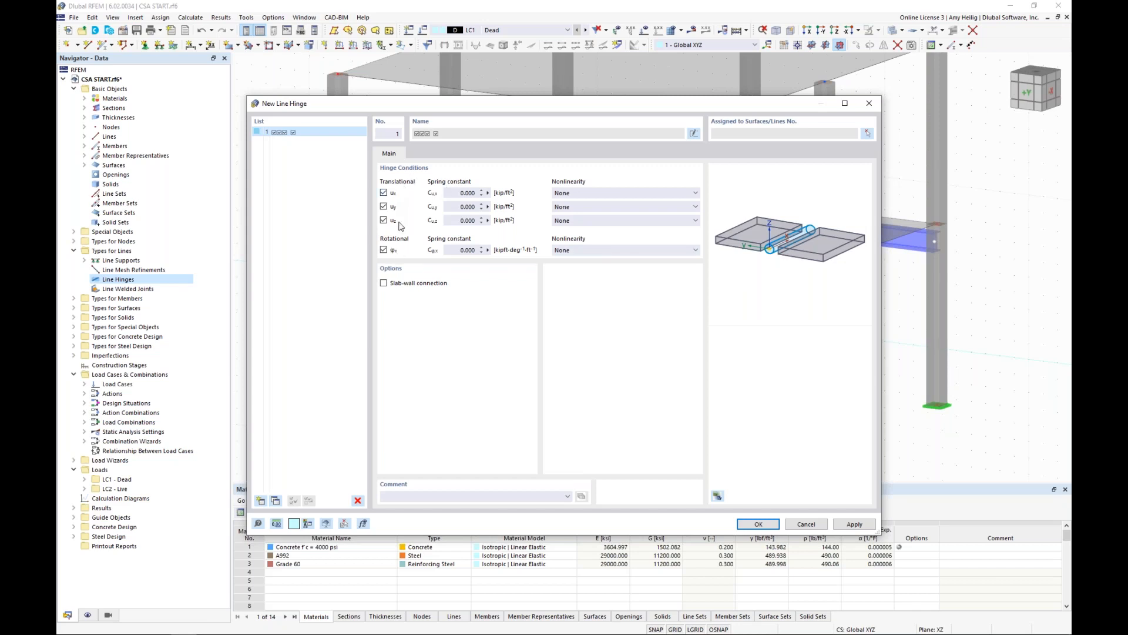
left_click(579, 221)
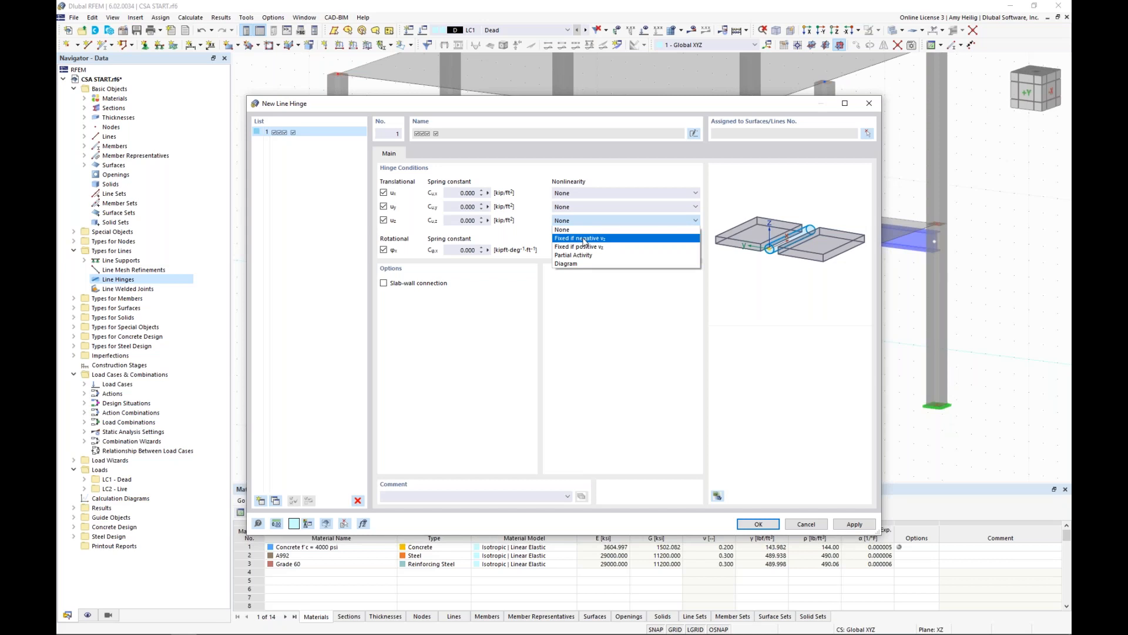
left_click(583, 241)
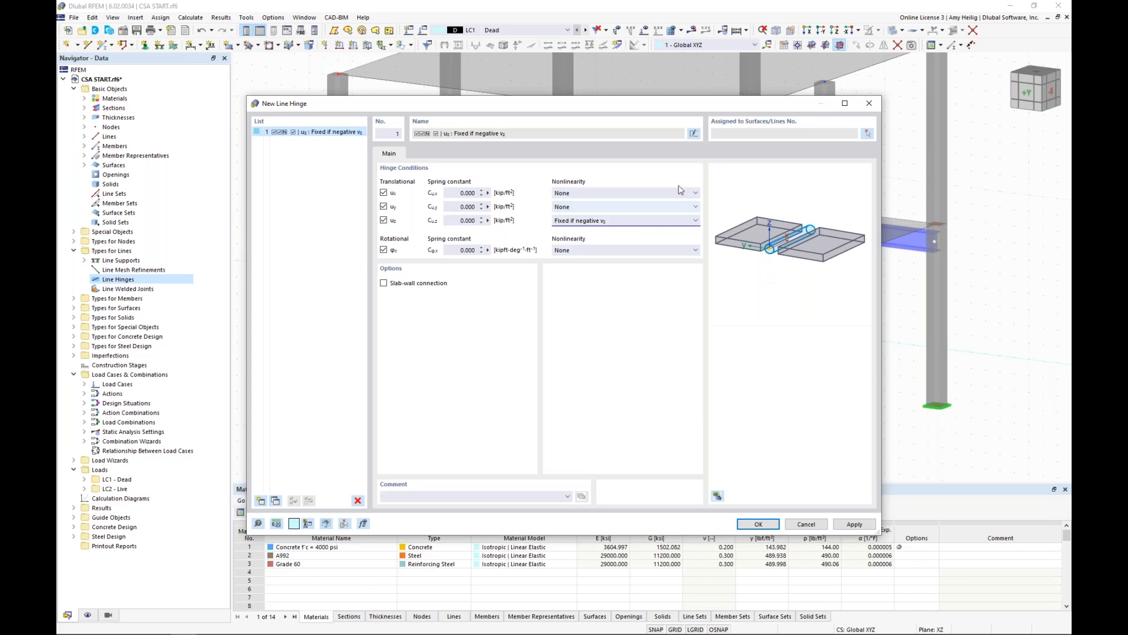
Assign the line hinge to the lower slab's front and back edge lines along the two steel beams.
left_click(771, 136)
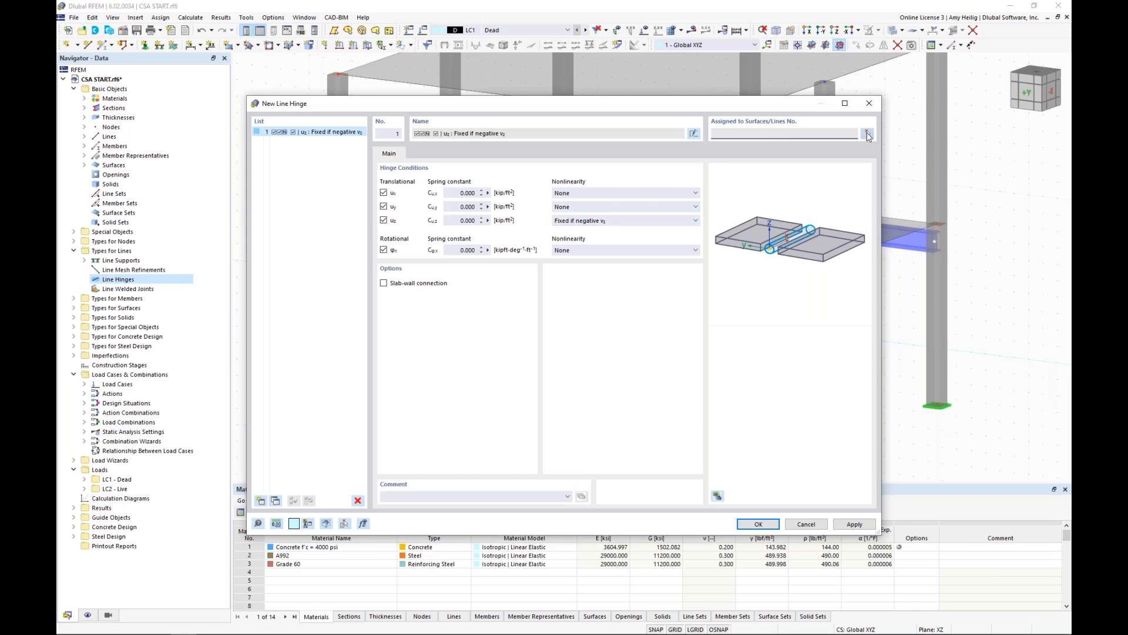
left_click(867, 134)
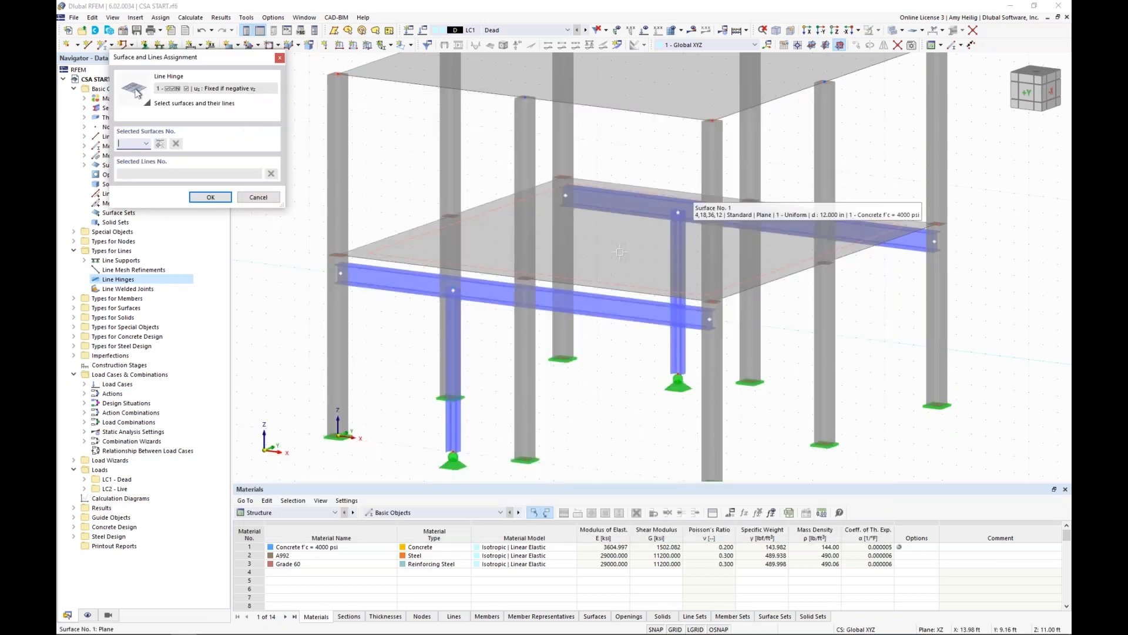
left_click(601, 253)
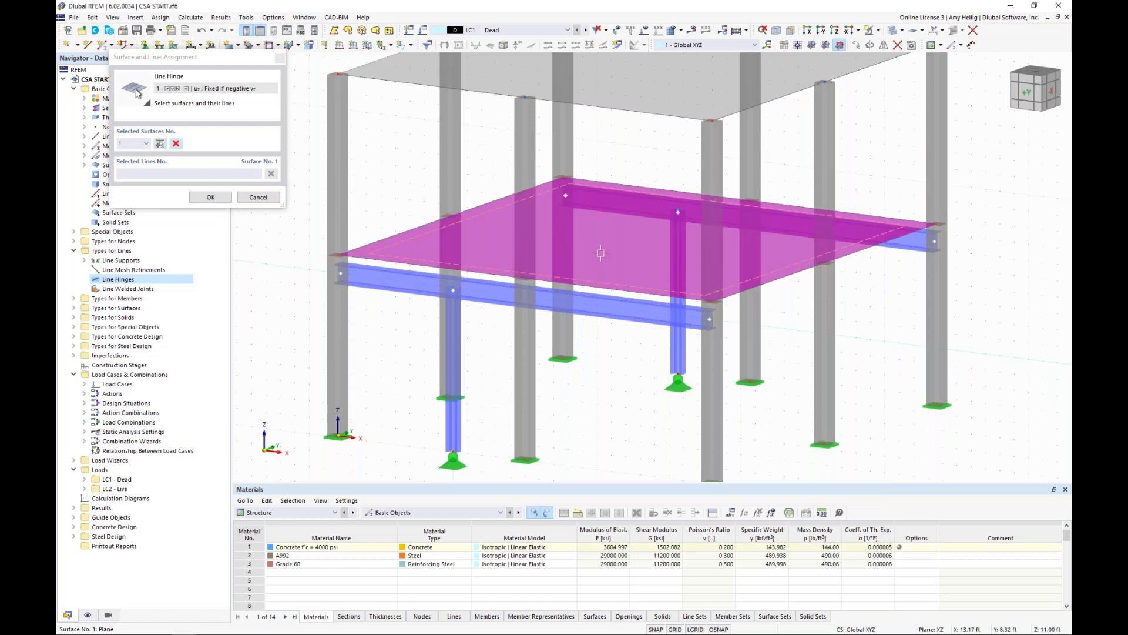
left_click(224, 176)
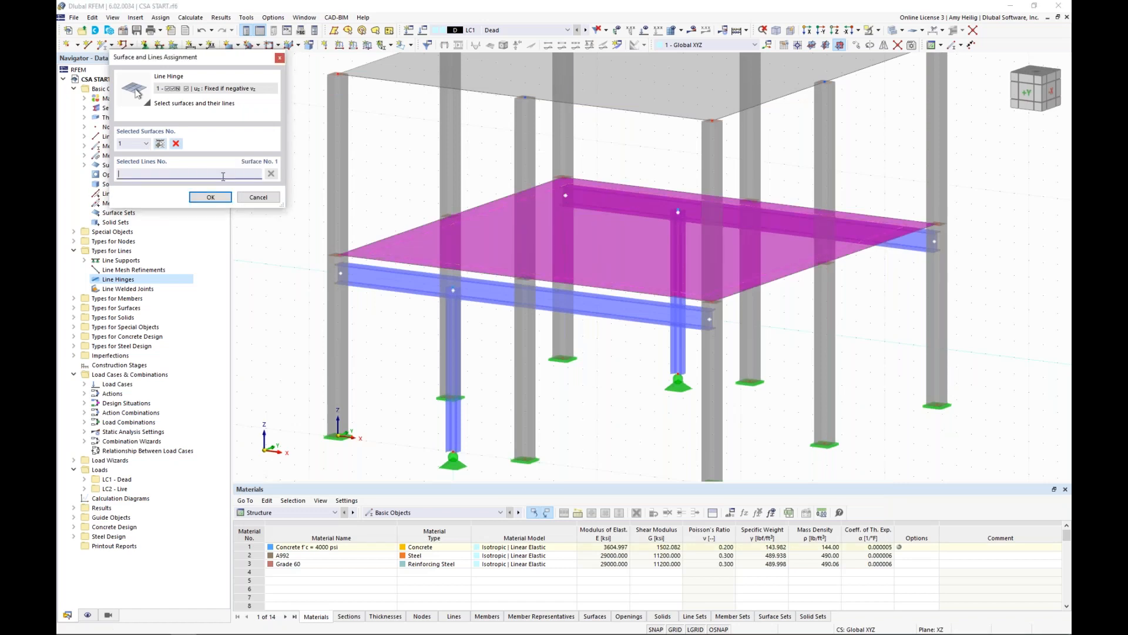
left_click(459, 268)
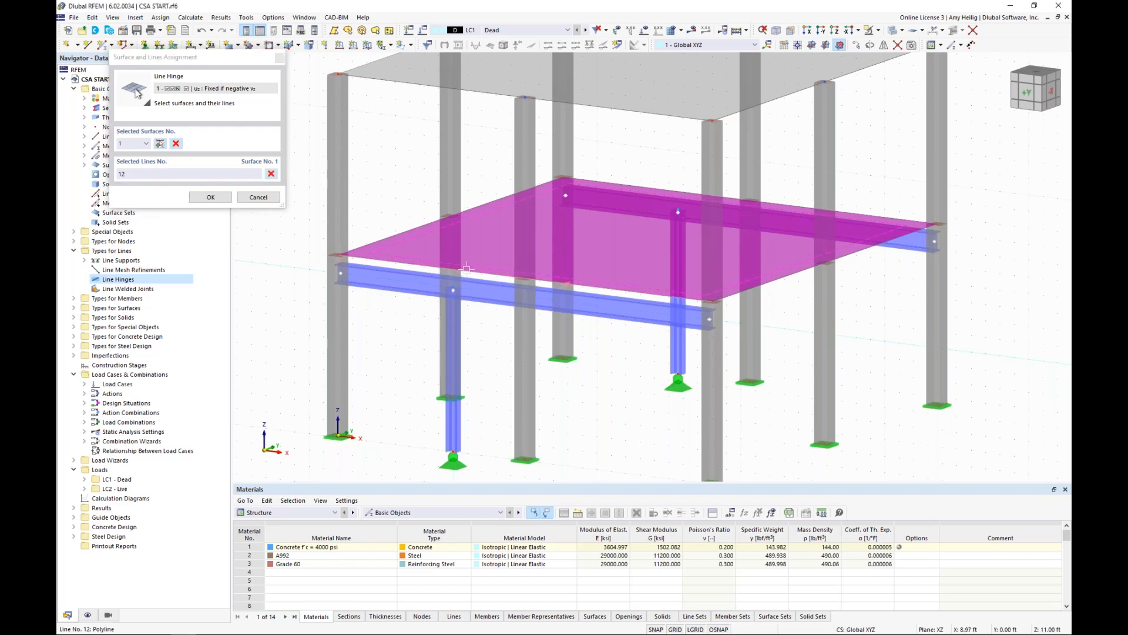
left_click(625, 186)
key("Return")
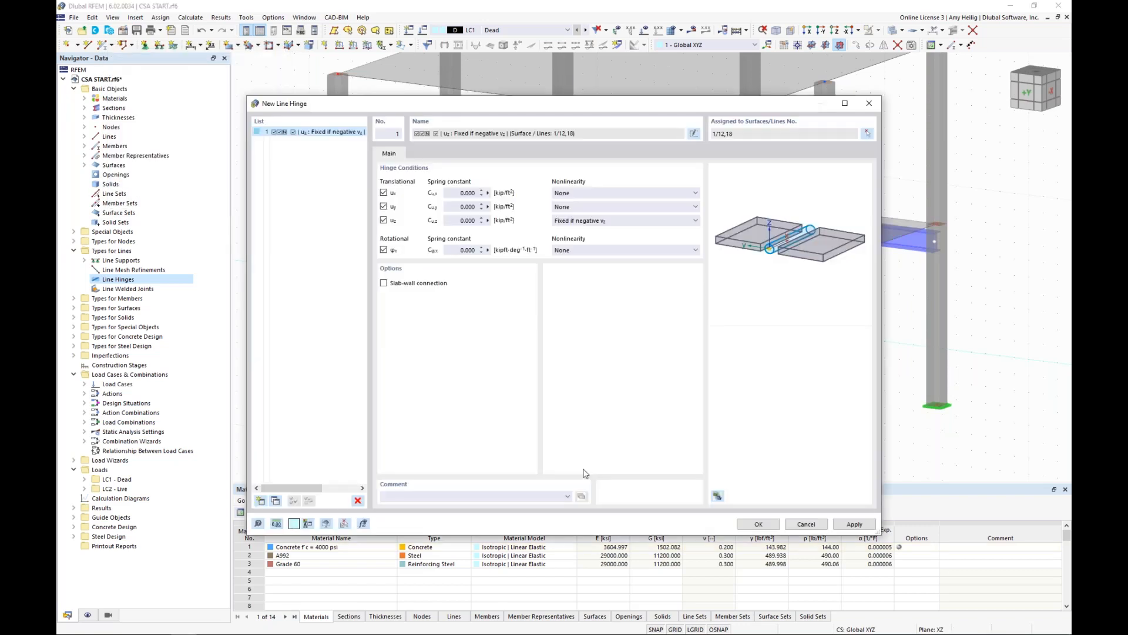
Accept the new line hinge and inspect its symbols along the lower slab's edge above the steel beam.
key("Return")
scroll(604, 292, "up", 3)
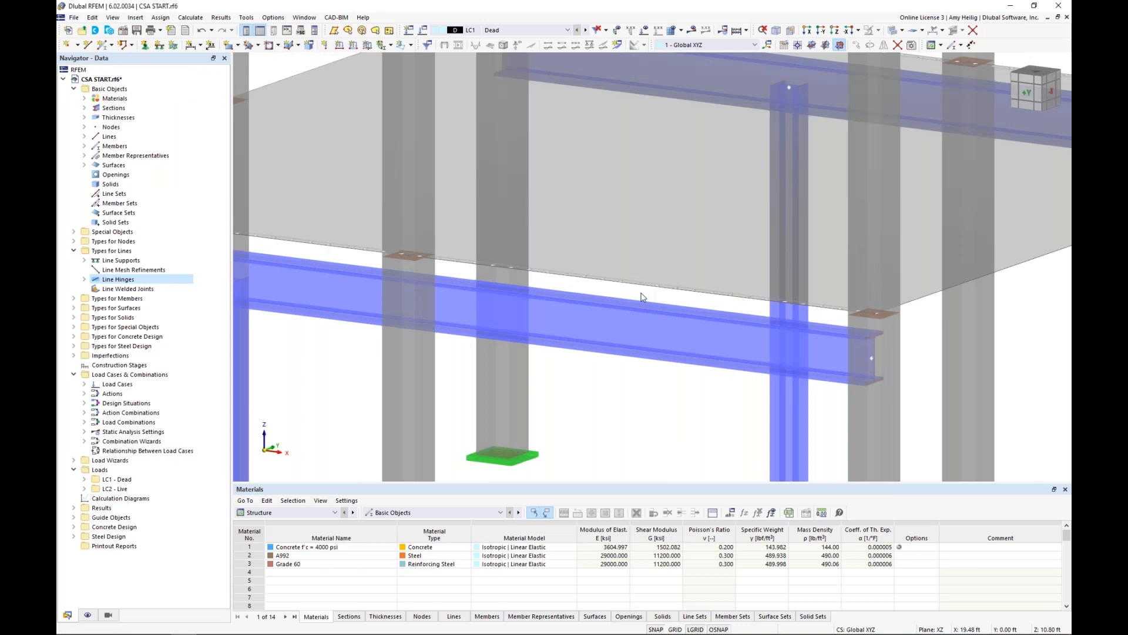
scroll(642, 297, "up", 2)
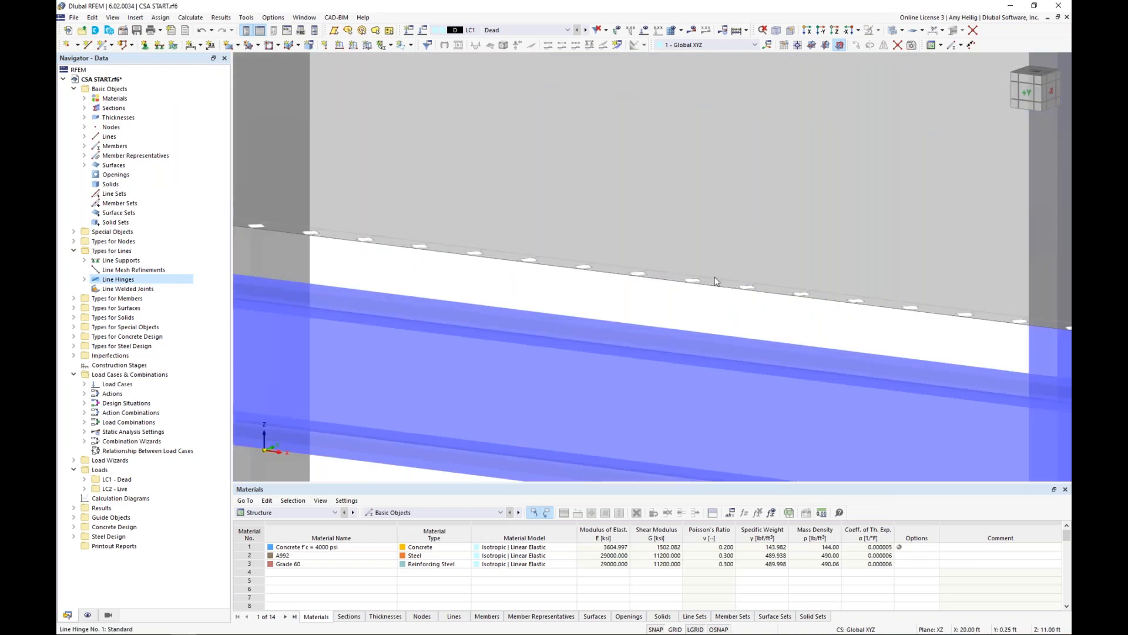
scroll(597, 272, "down", 1)
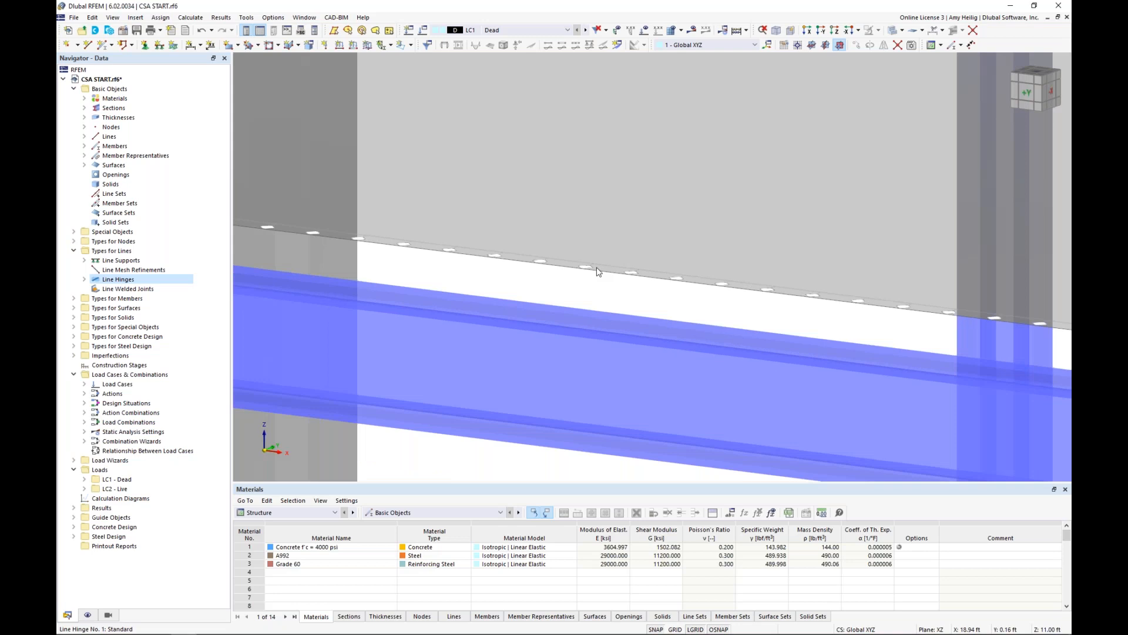
scroll(597, 272, "down", 2)
scroll(597, 272, "down", 3)
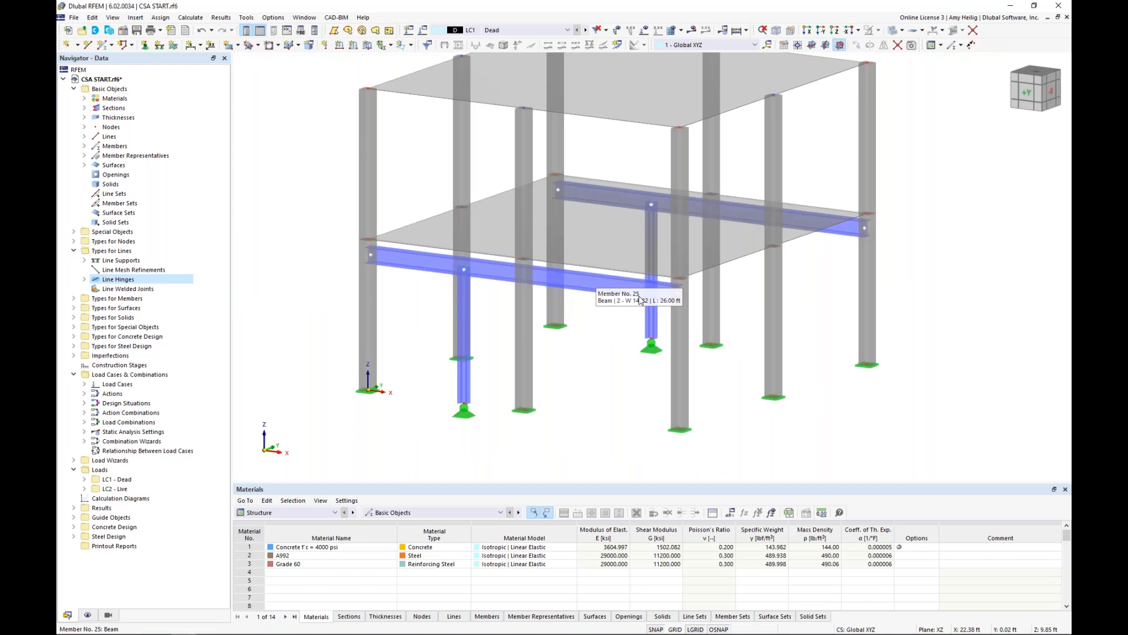
scroll(594, 323, "down", 1)
middle_click_drag(593, 324, 582, 338)
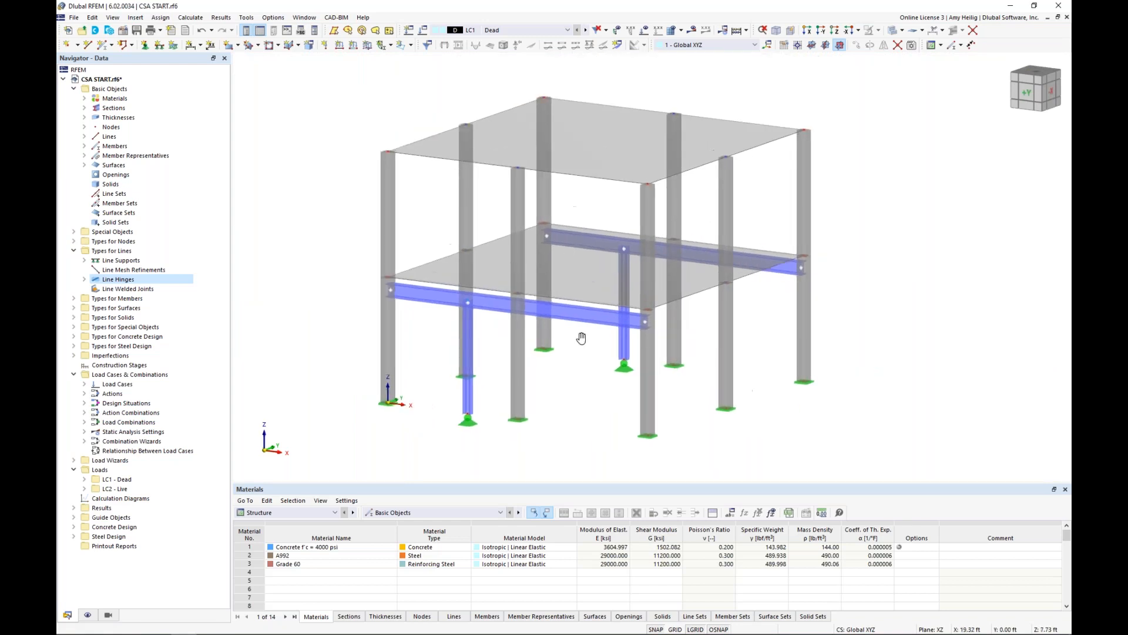
scroll(581, 338, "down", 1)
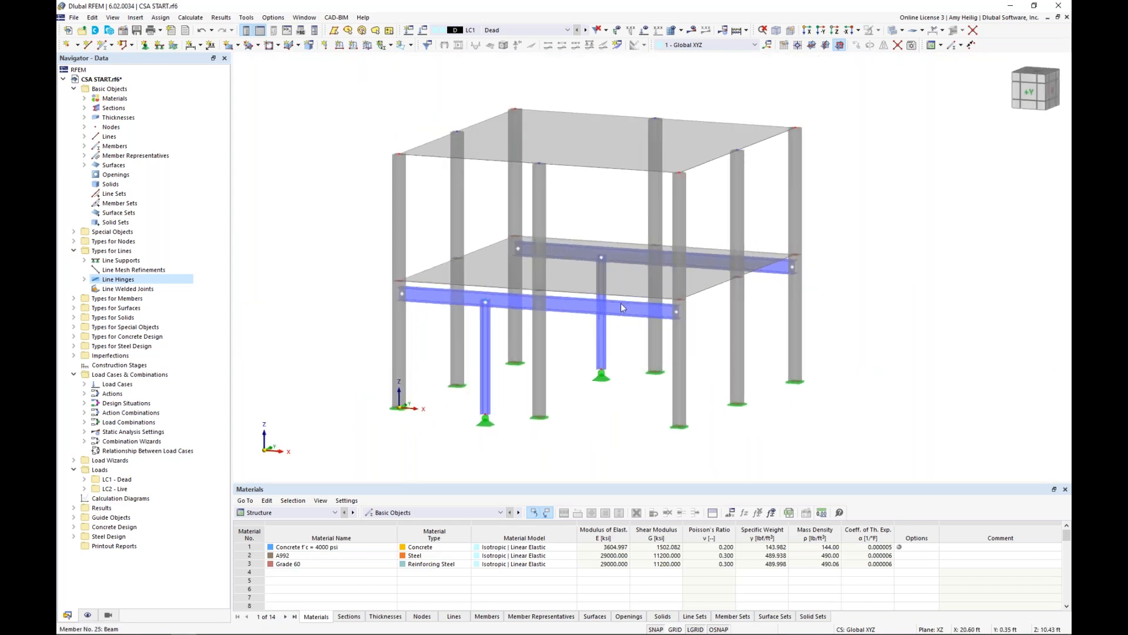
scroll(620, 302, "down", 1)
middle_click_drag(624, 343, 603, 391)
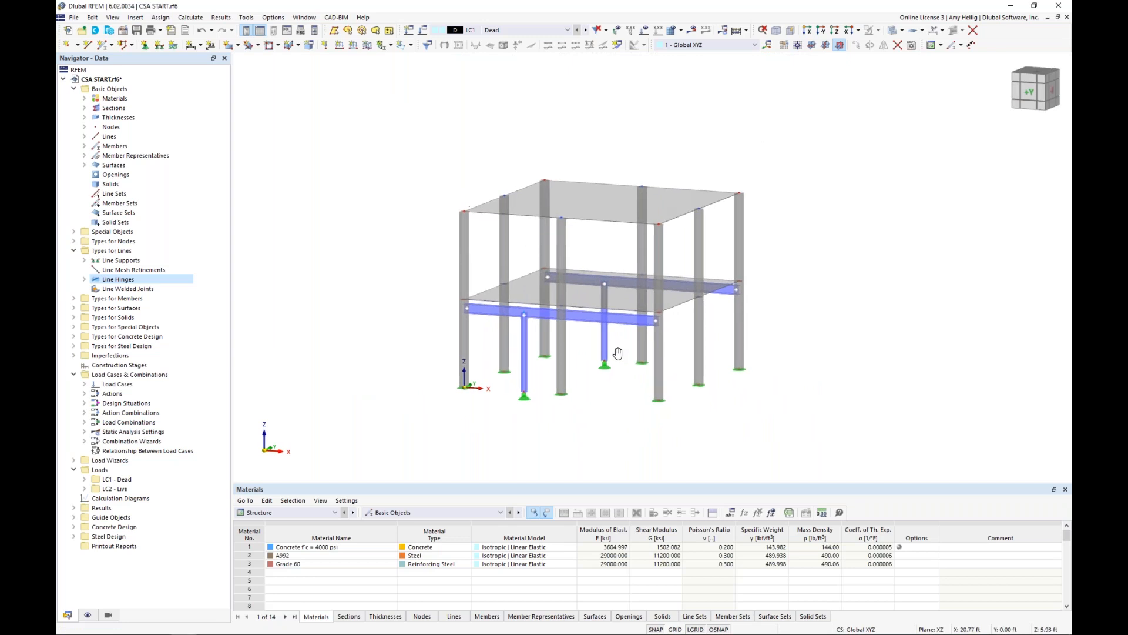
scroll(603, 406, "up", 1)
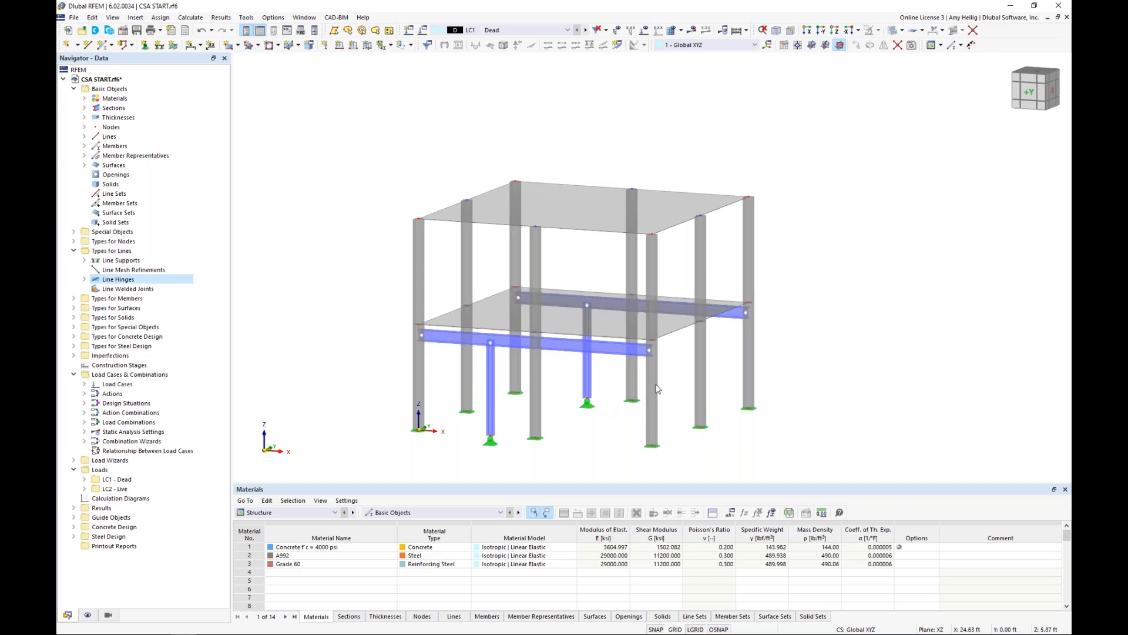
Turn on the display of nodal mesh refinements, concrete design types and surface results adjustments.
left_click(88, 615)
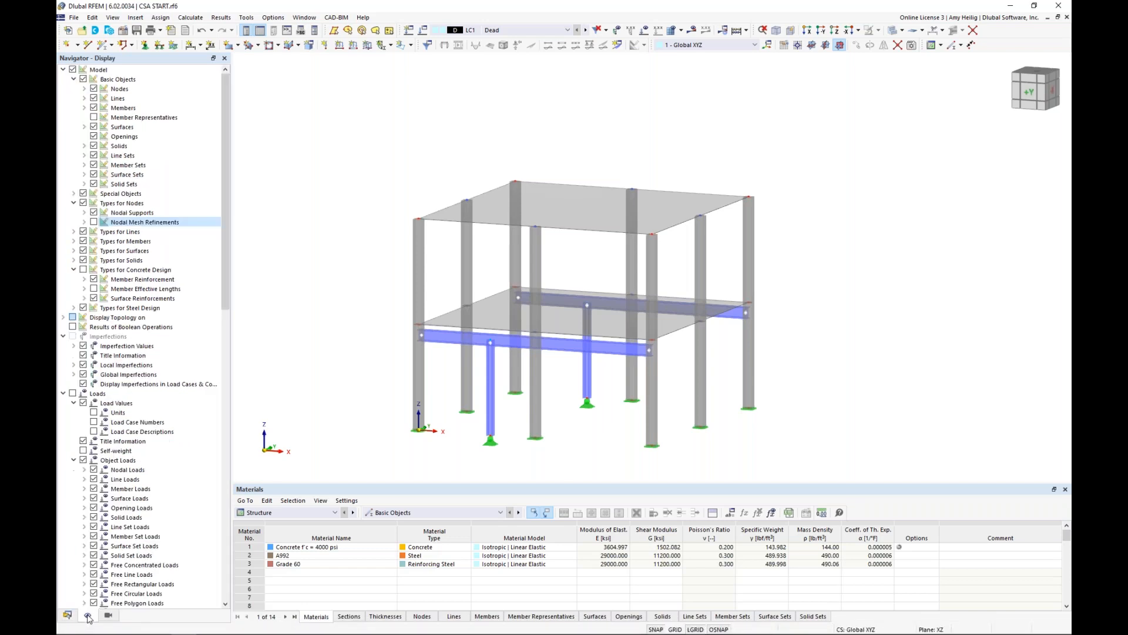
left_click(94, 222)
left_click(84, 269)
scroll(135, 318, "down", 2)
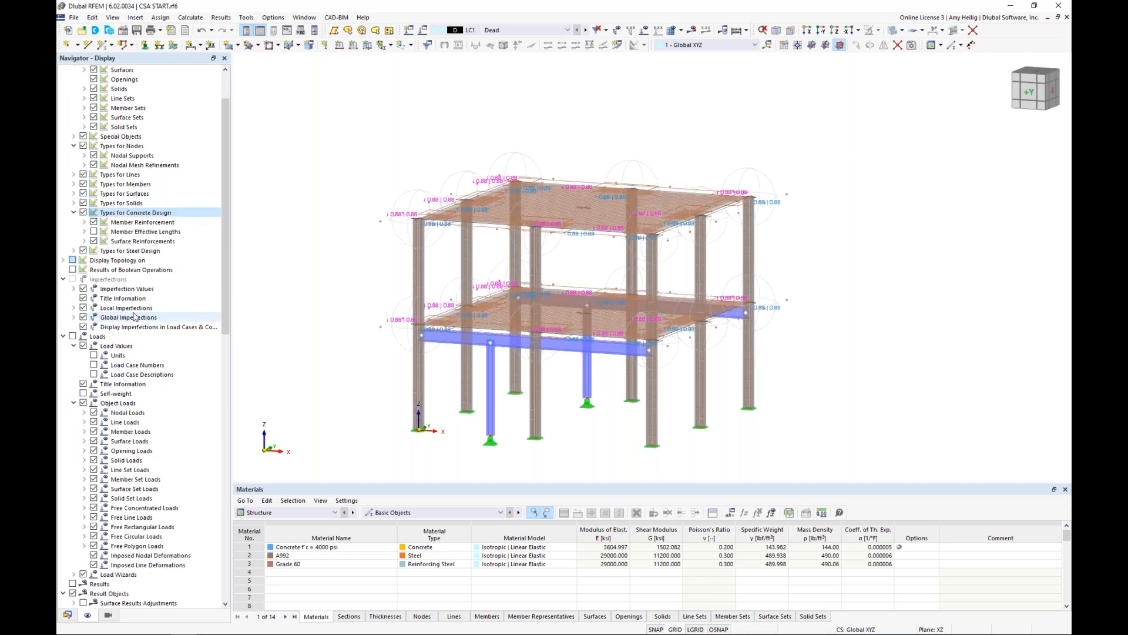
scroll(135, 318, "down", 1)
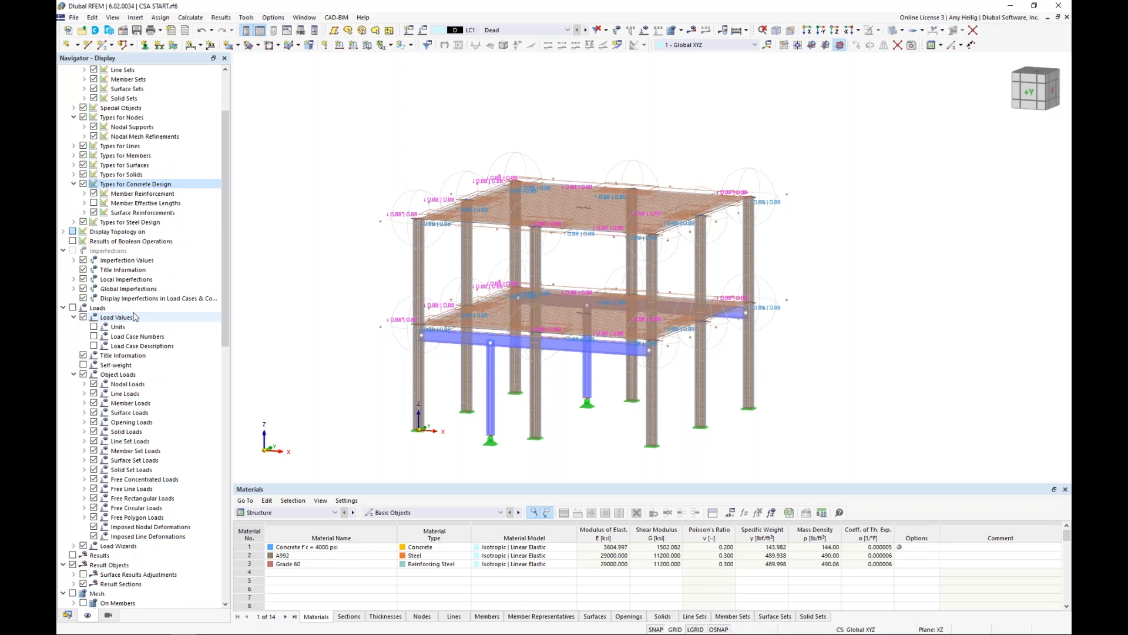
scroll(135, 318, "down", 3)
scroll(135, 318, "down", 3)
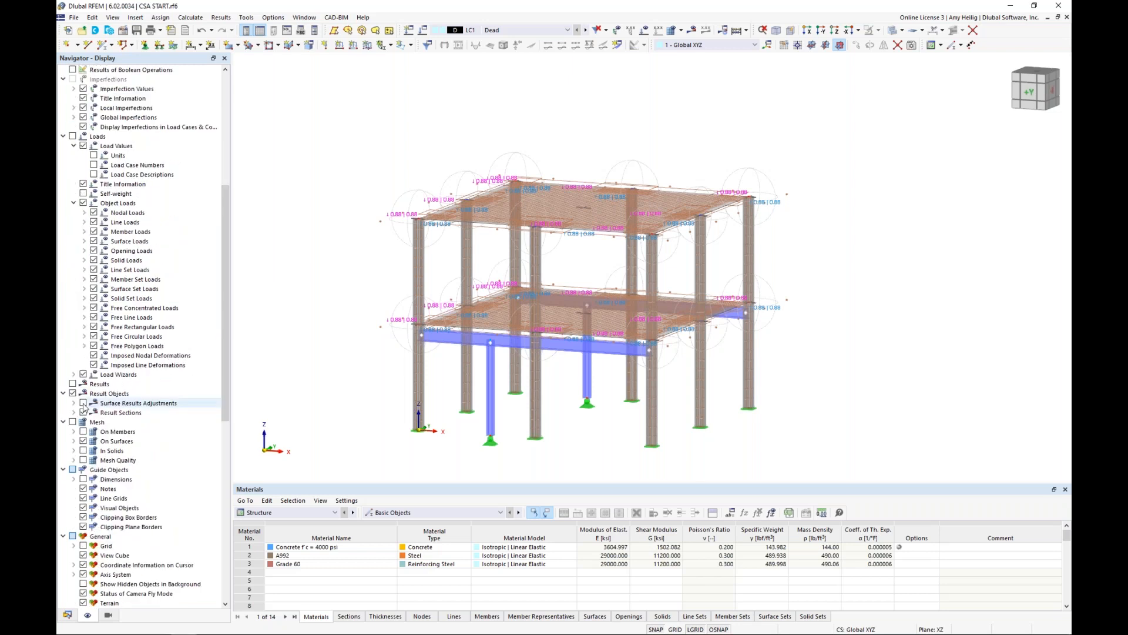
left_click(82, 403)
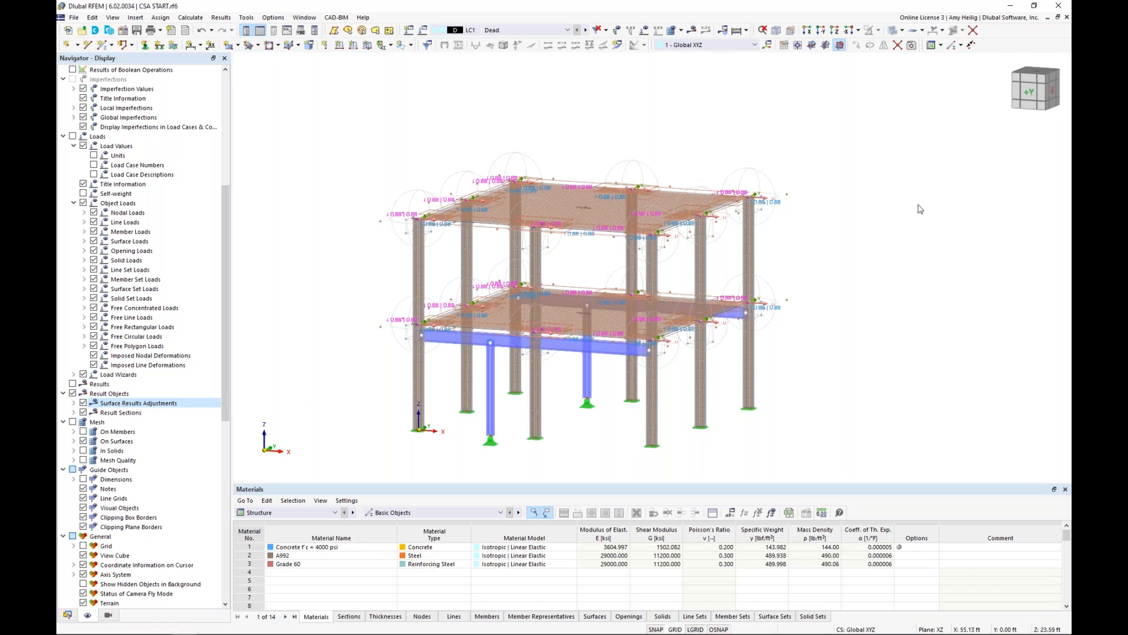
Copy the upper storey's slab, columns and related objects once by 11 ft in Z, including the loading.
middle_click_drag(919, 209, 525, 248, "ctrl")
left_click_drag(807, 259, 374, 128)
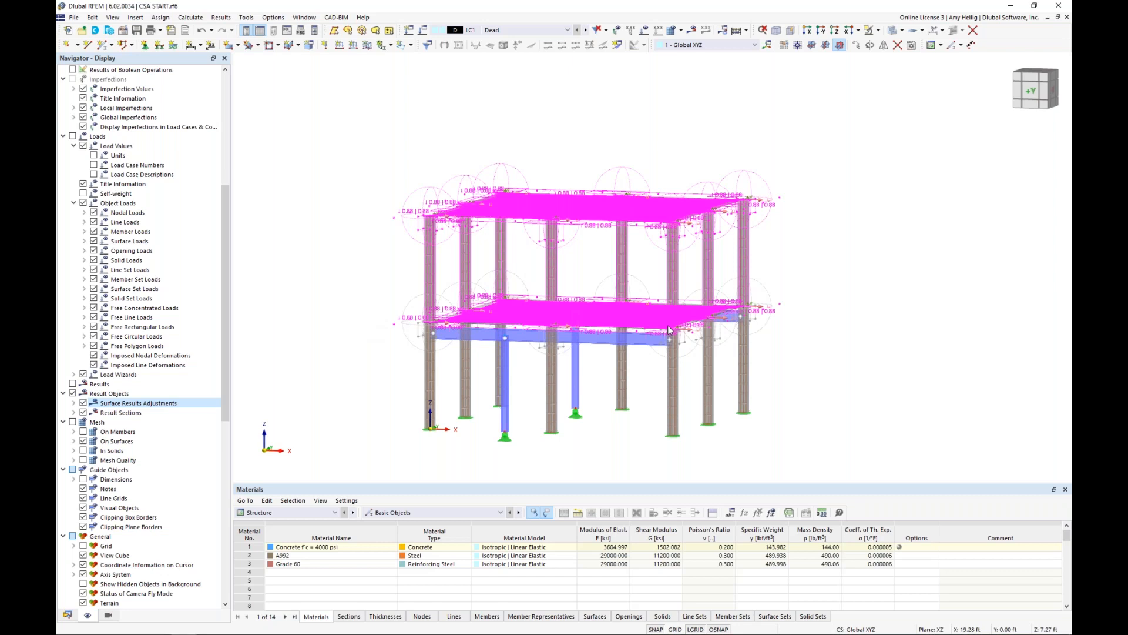
left_click(857, 46)
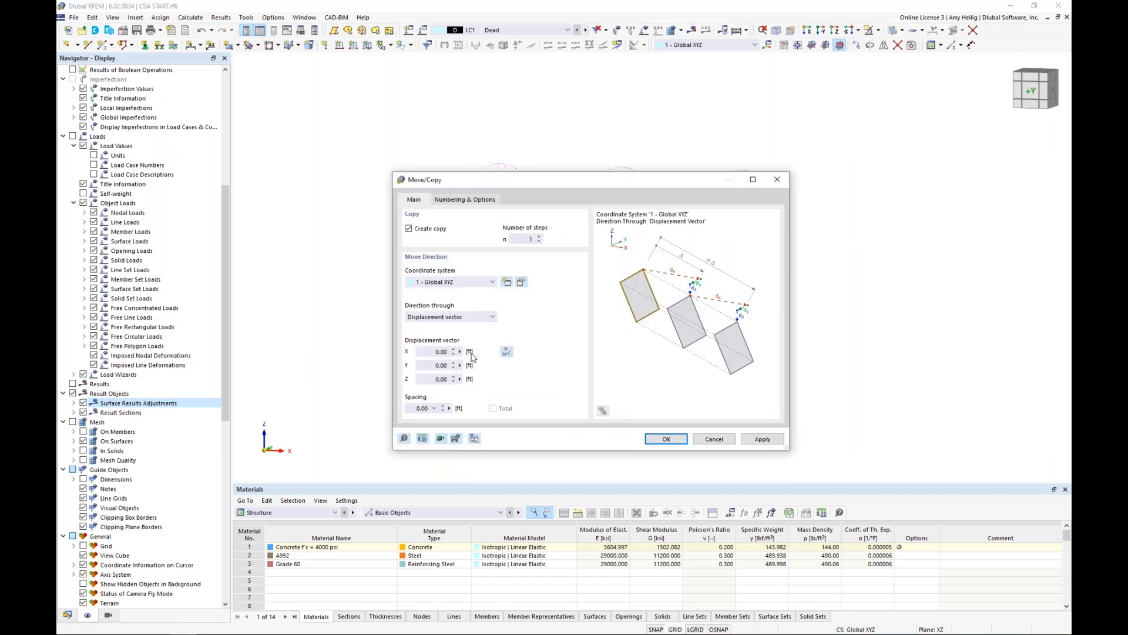
left_click(505, 352)
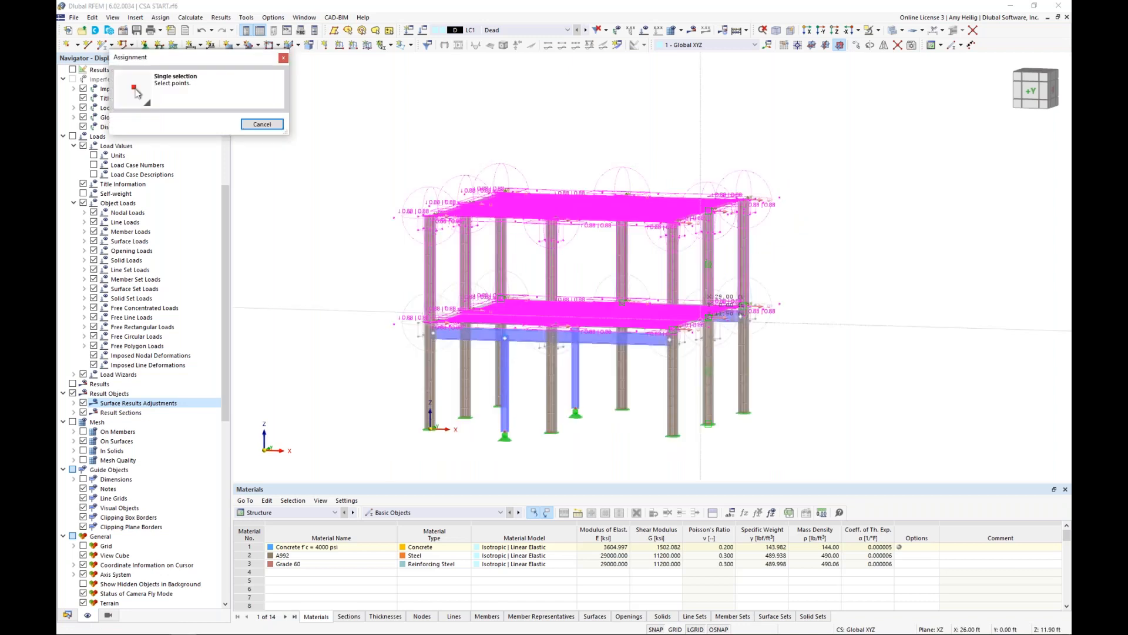
middle_click_drag(699, 322, 834, 294, "ctrl")
scroll(692, 341, "up", 3)
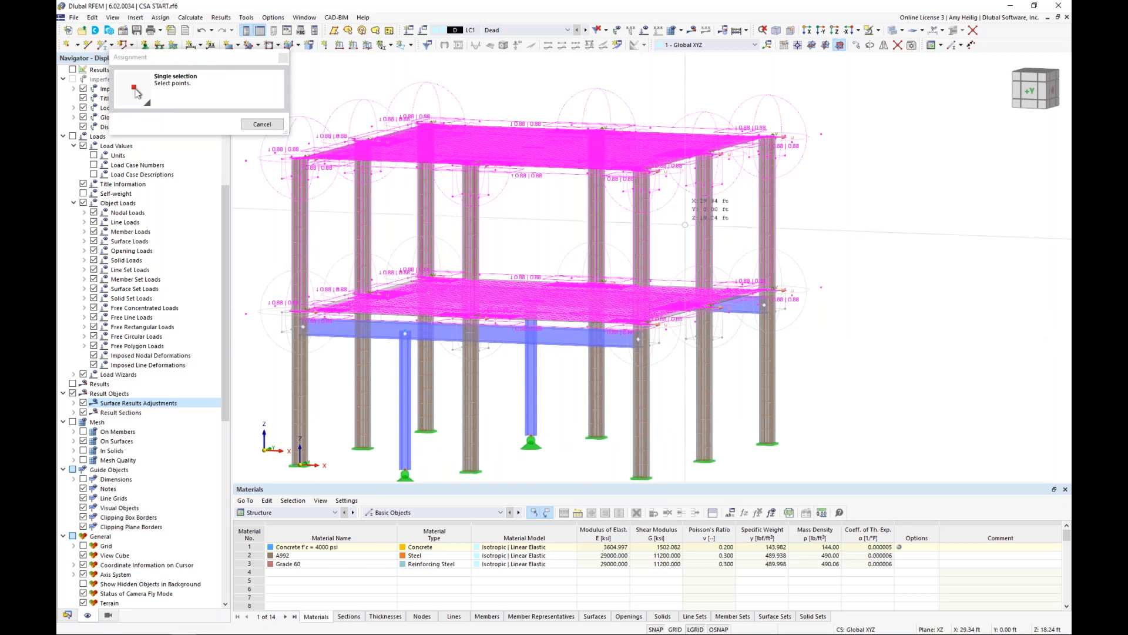
left_click(641, 170)
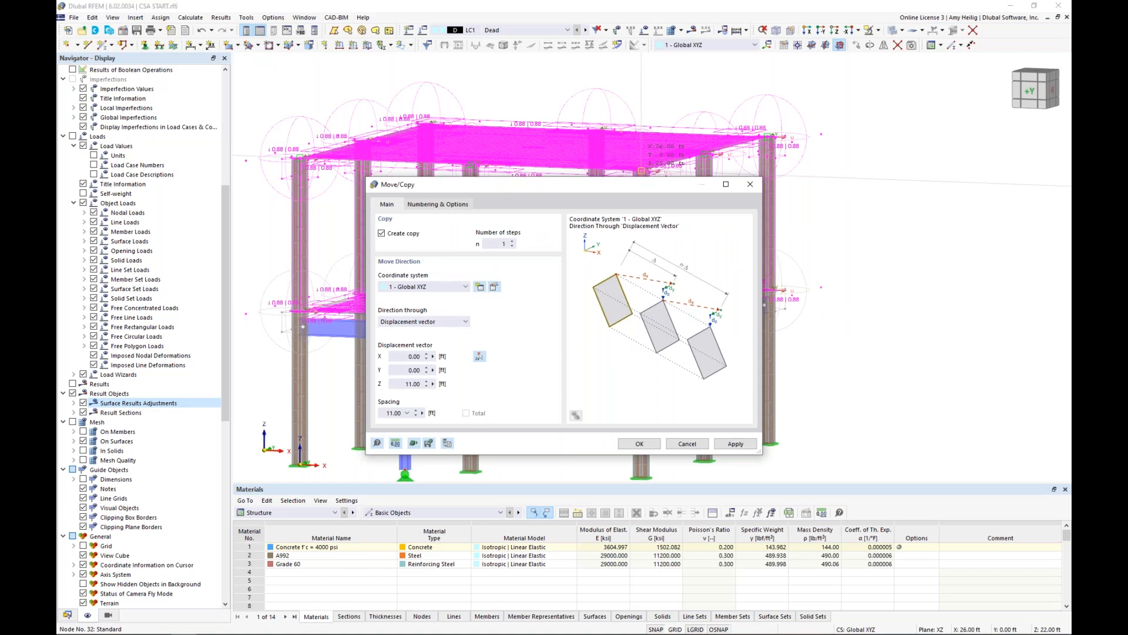
left_click(438, 204)
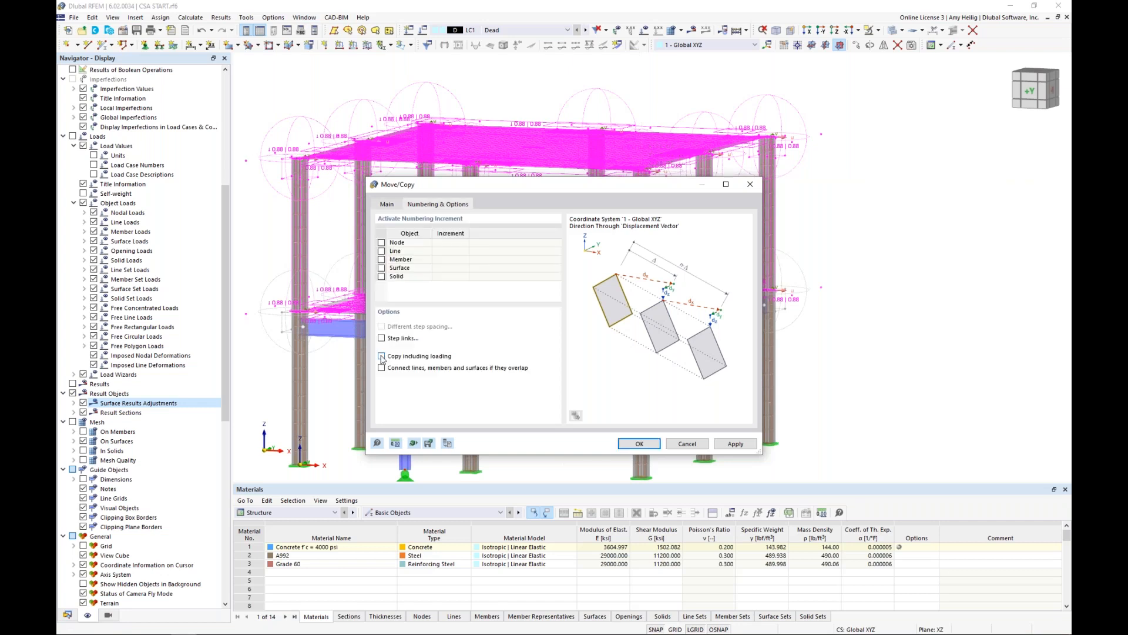
left_click(382, 356)
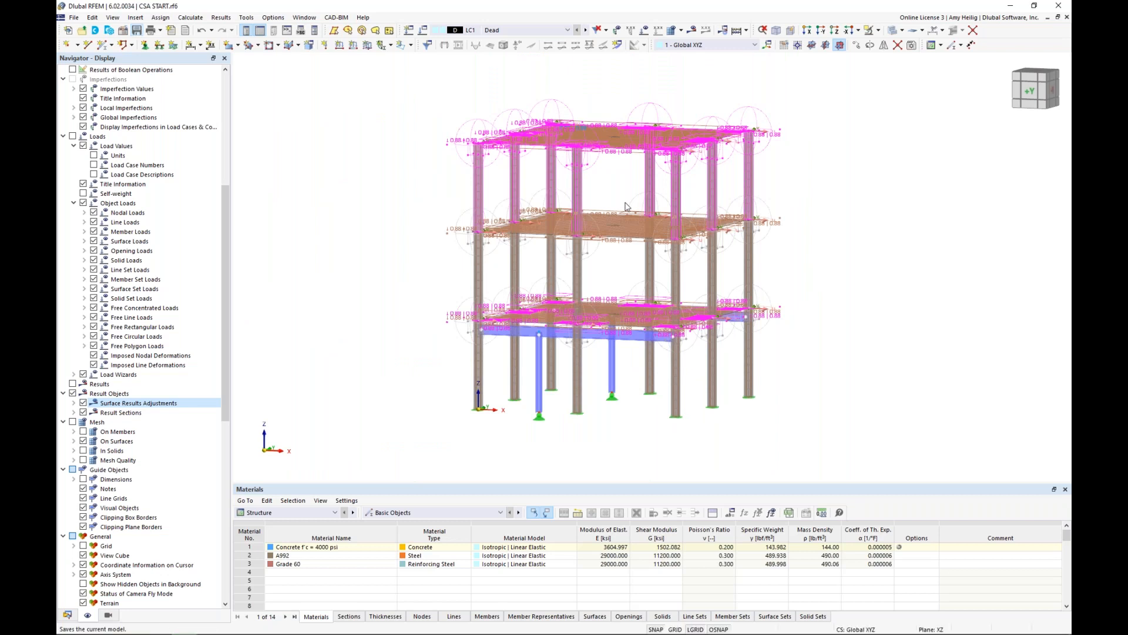
Move the two top-storey corner columns at X = 0 by 13 ft in X without making a copy.
middle_click_drag(619, 206, 550, 235)
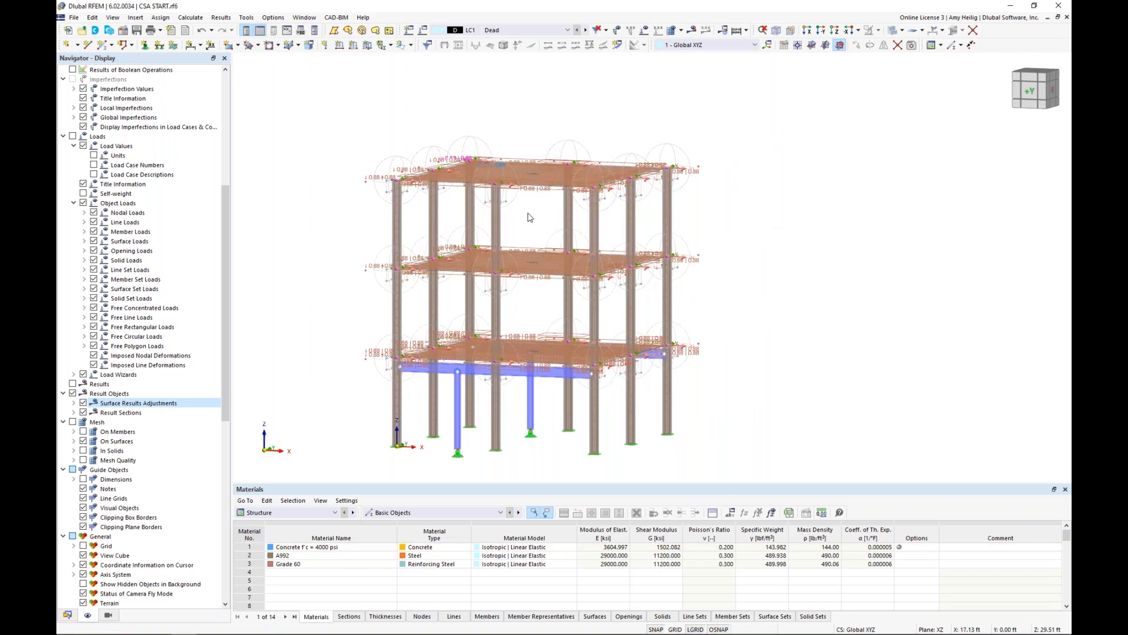
middle_click_drag(530, 218, 529, 213)
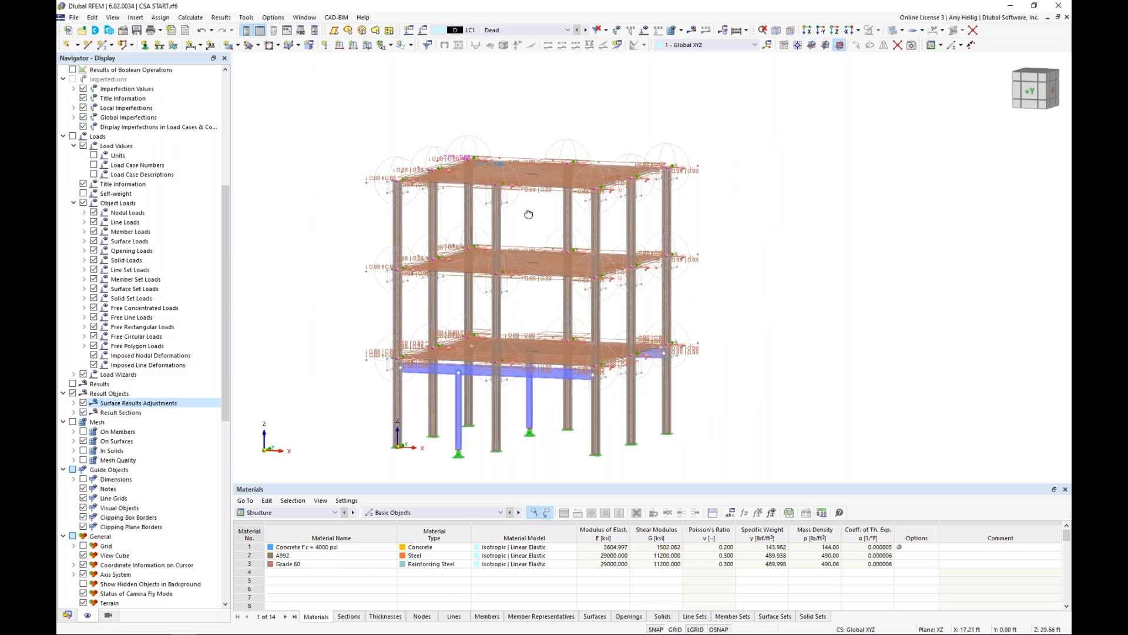
scroll(528, 214, "up", 3)
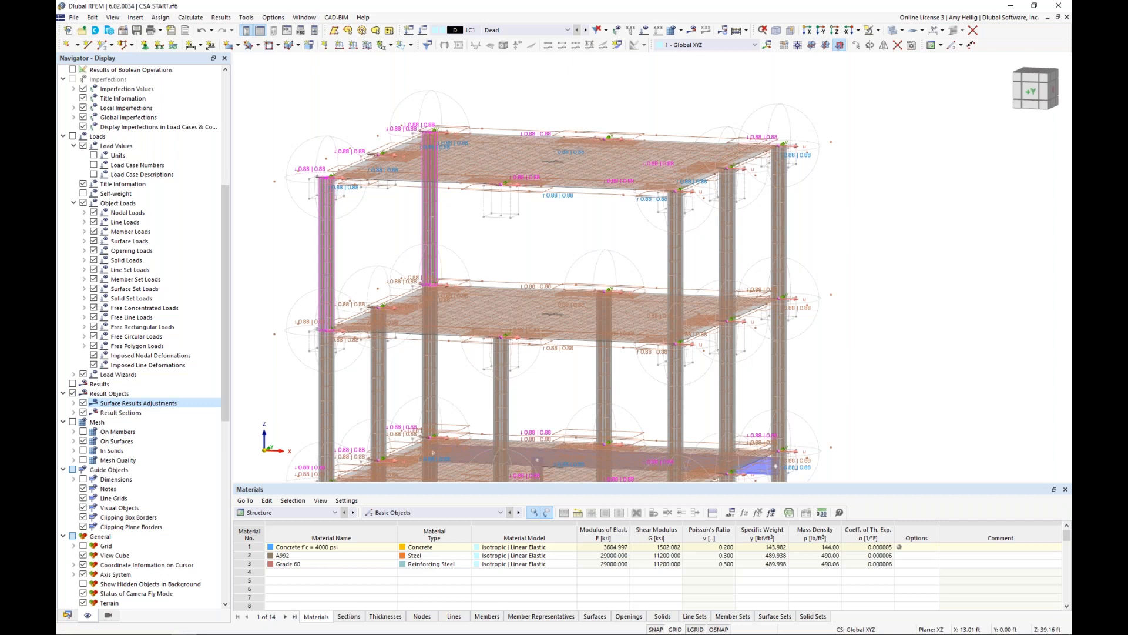
left_click(857, 46)
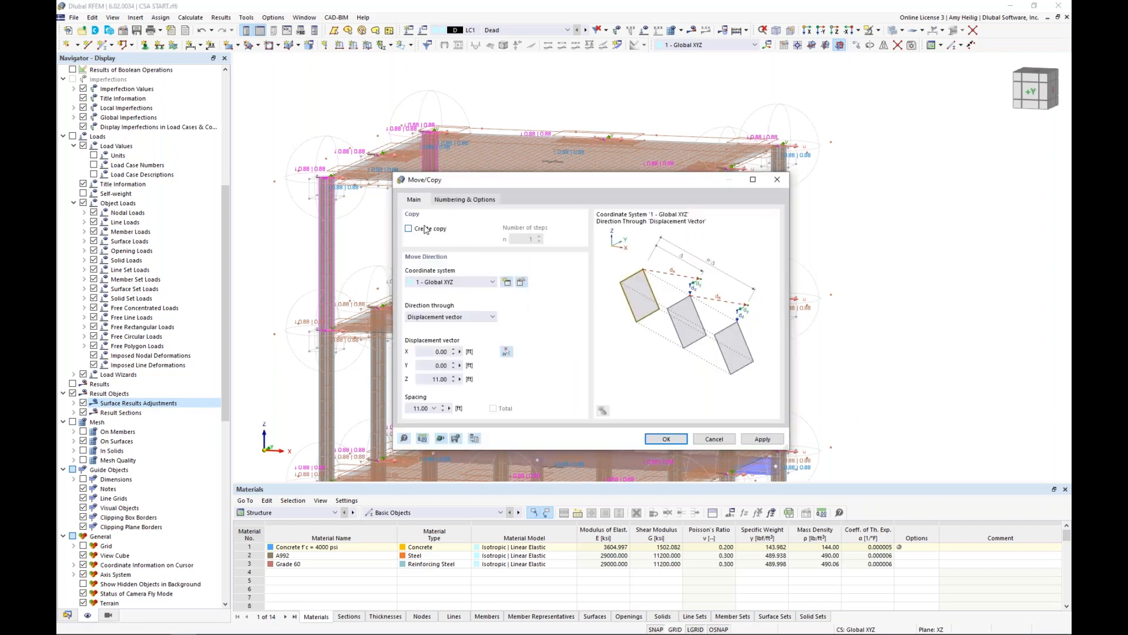
left_click(507, 352)
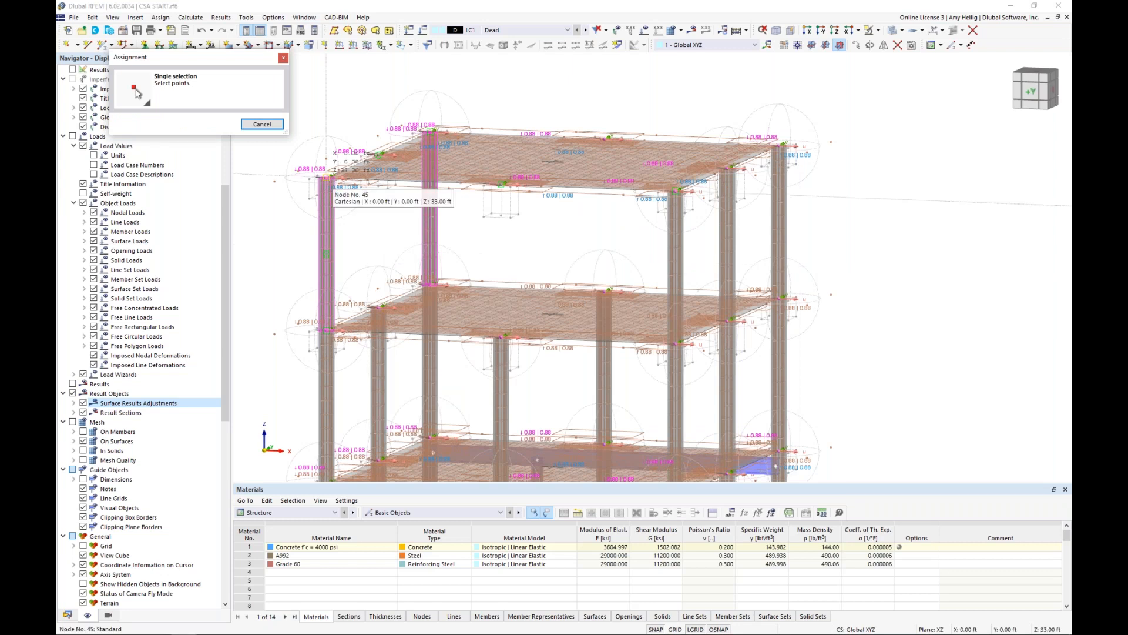
left_click(327, 177)
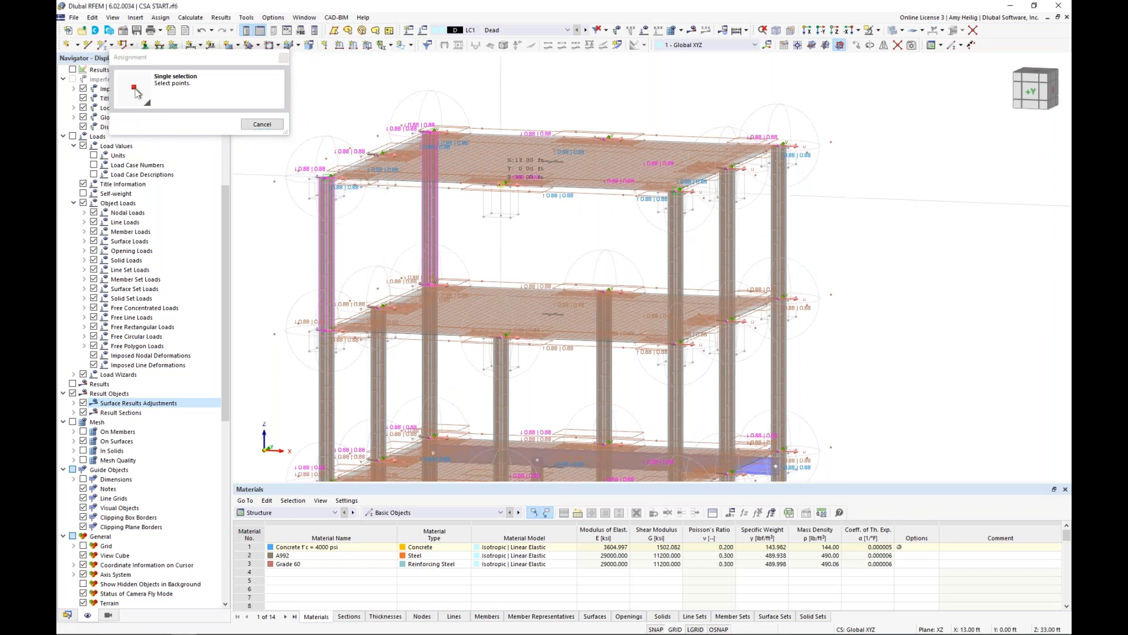
left_click(501, 183)
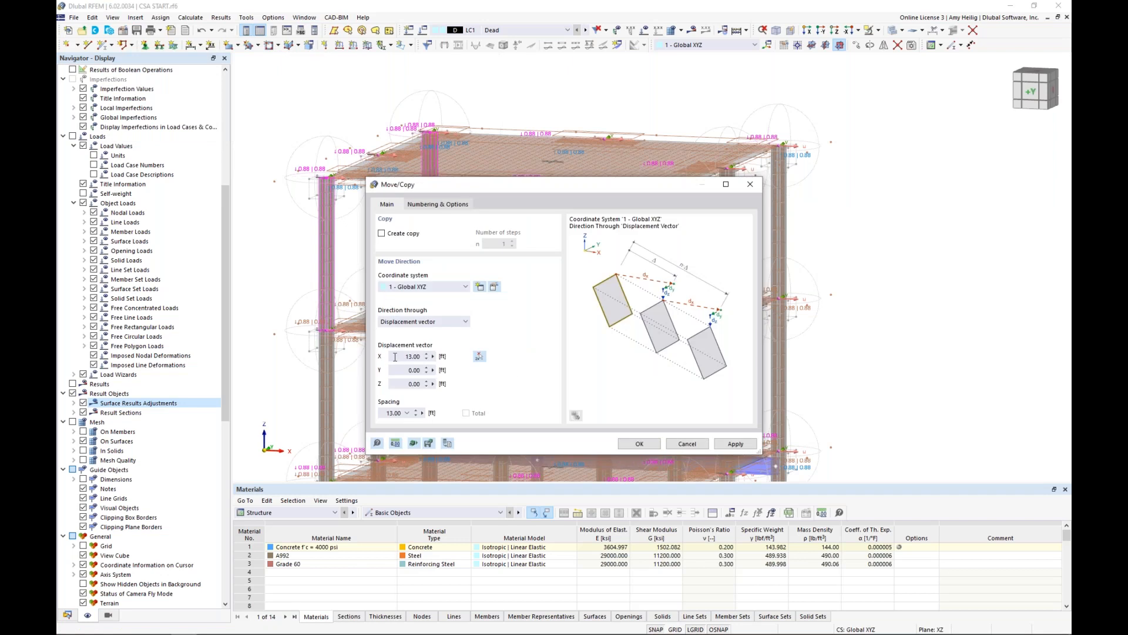
left_click(642, 445)
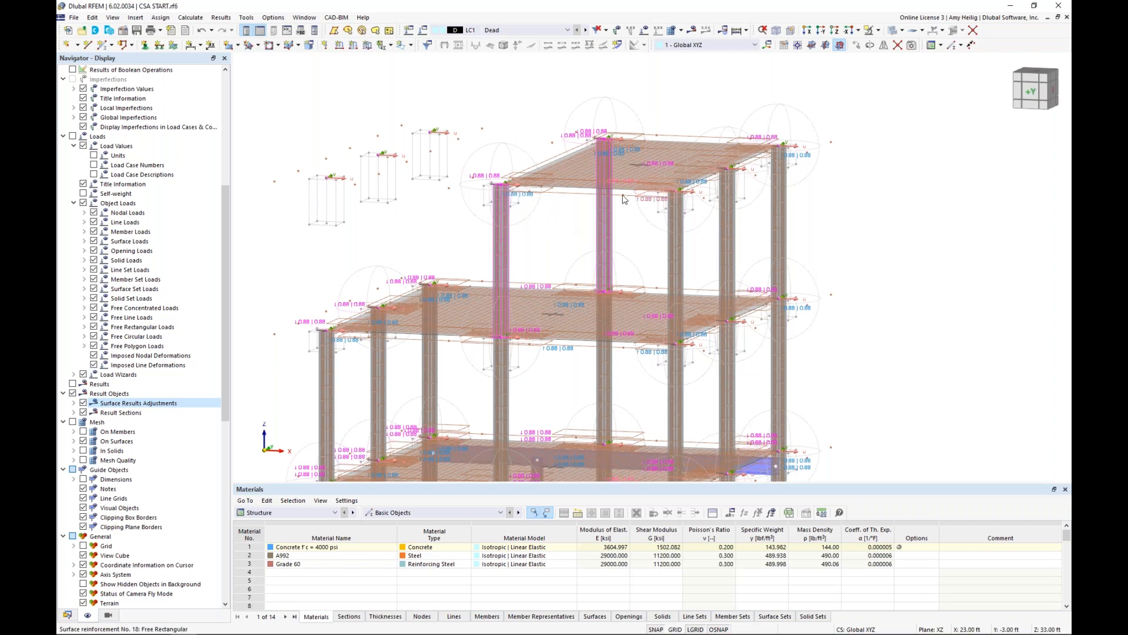
Set the assigned surface of the free rectangular surface reinforcements 13 to 20 to surface 3 only.
left_click(67, 615)
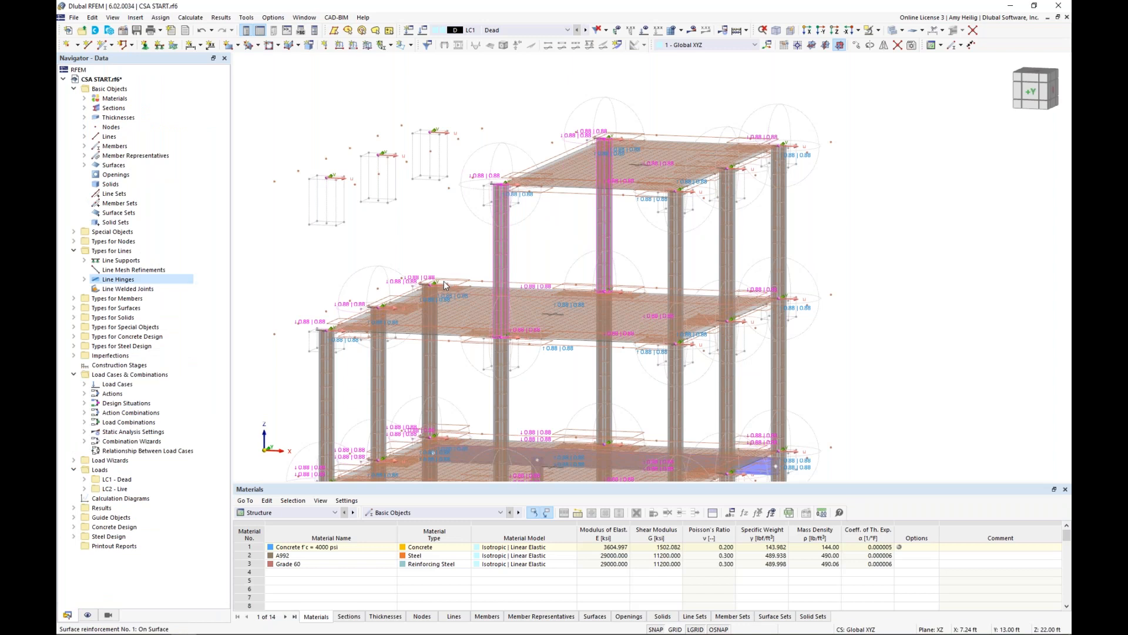
left_click(74, 336)
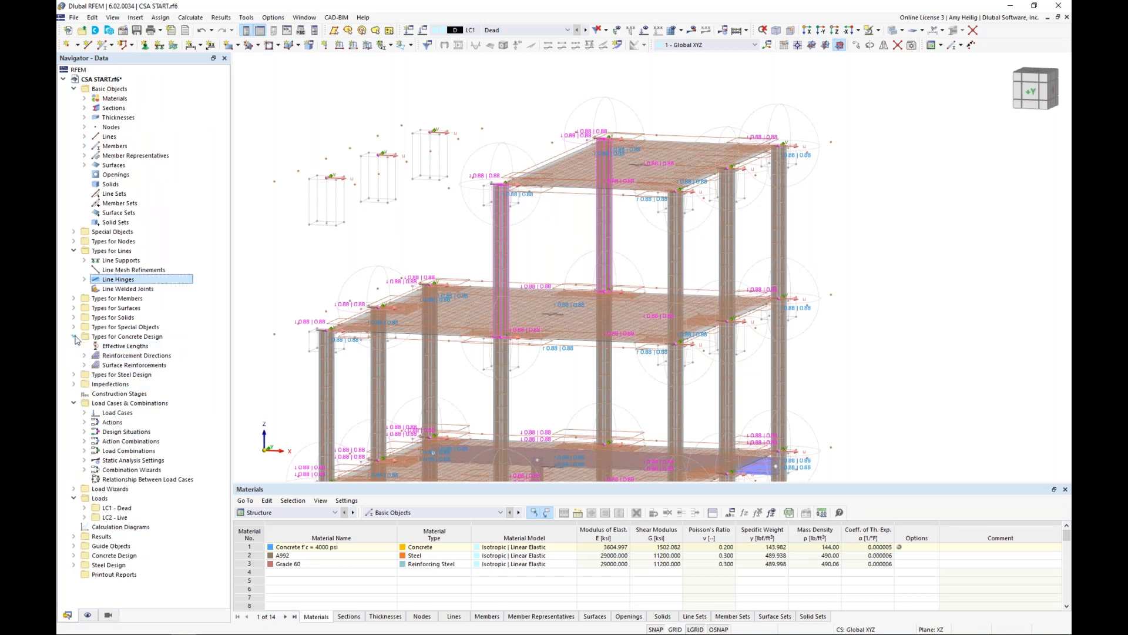
left_click(84, 365)
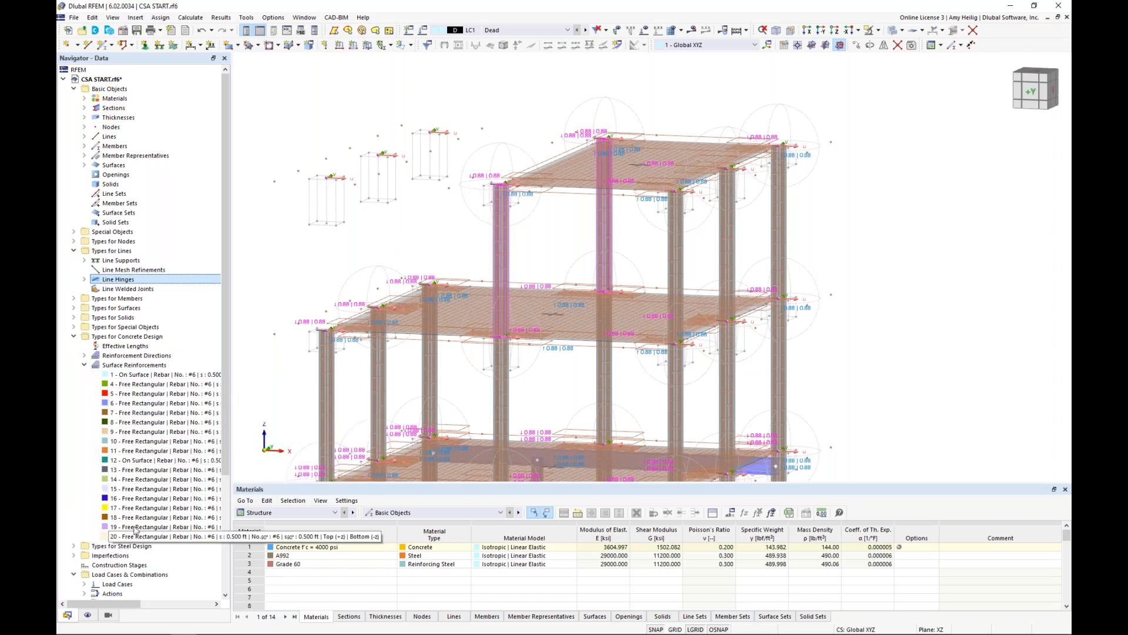
double_click(141, 462)
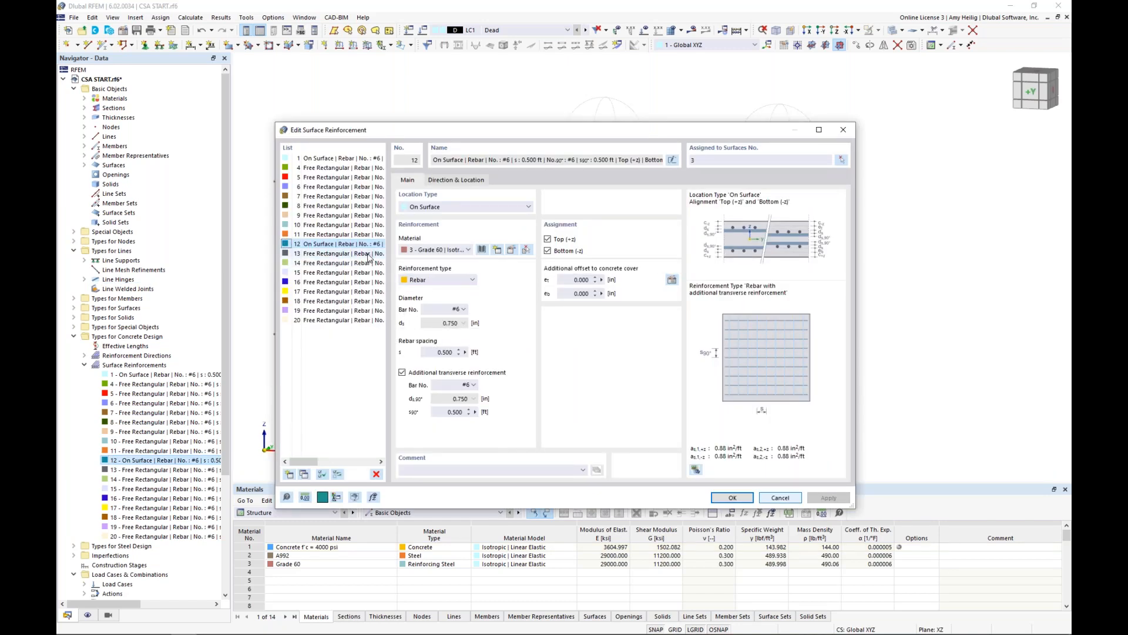
left_click(371, 254)
left_click(357, 320, "shift")
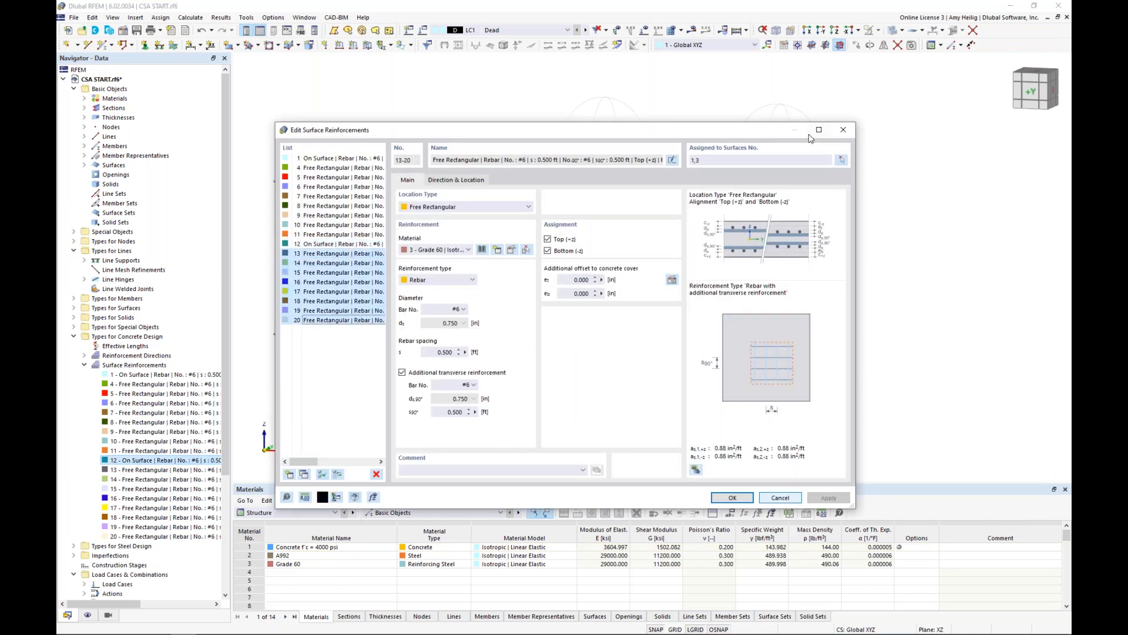
type("3")
left_click(720, 503)
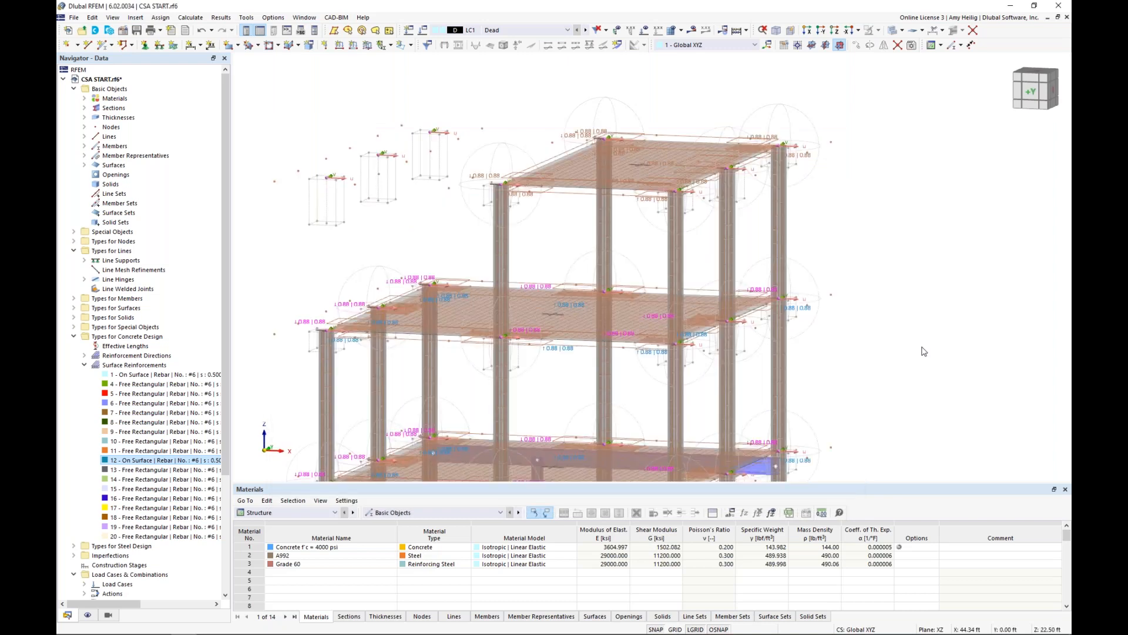
Delete the free rectangular surface reinforcements 13 to 15 floating beside the top-storey slab near X = 0.
middle_click_drag(432, 244, 435, 242)
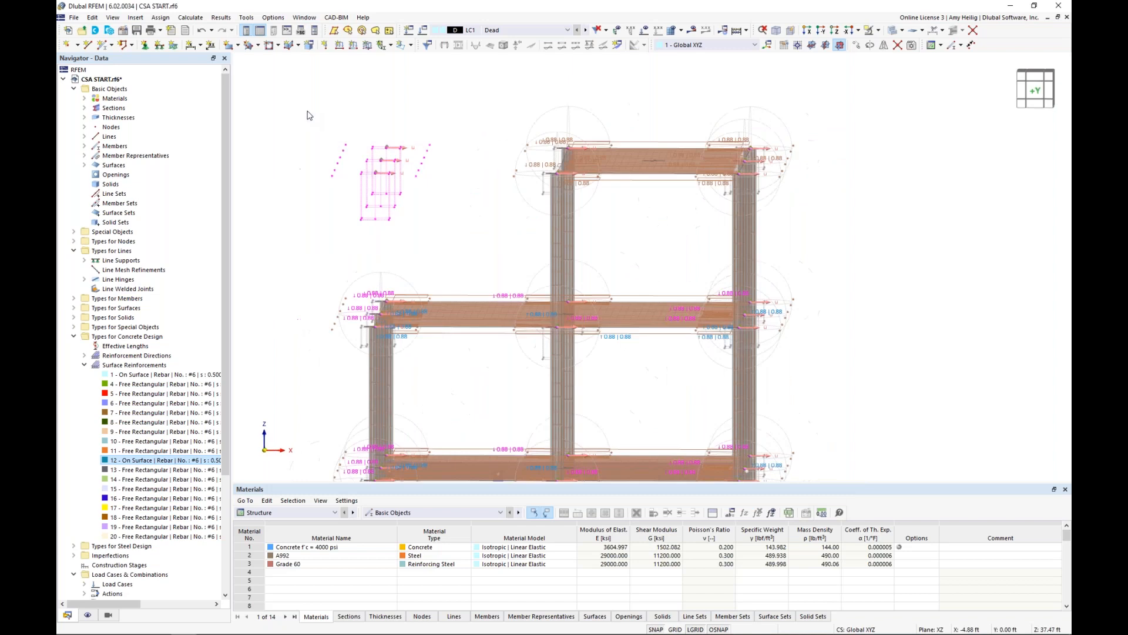
key("Delete")
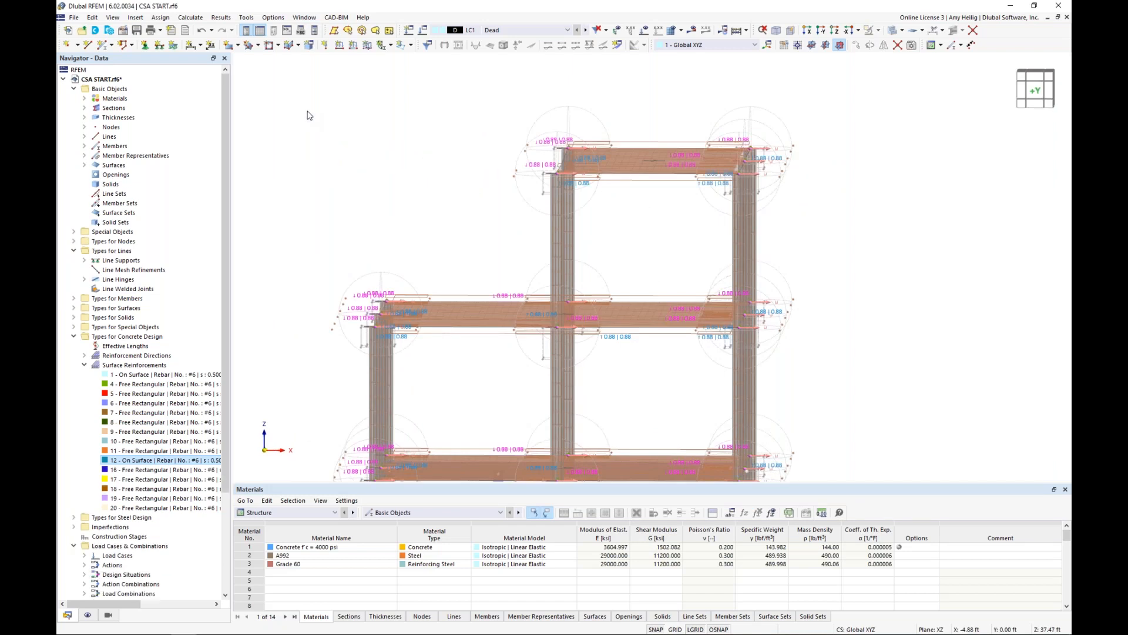
middle_click_drag(803, 179, 792, 201, "ctrl")
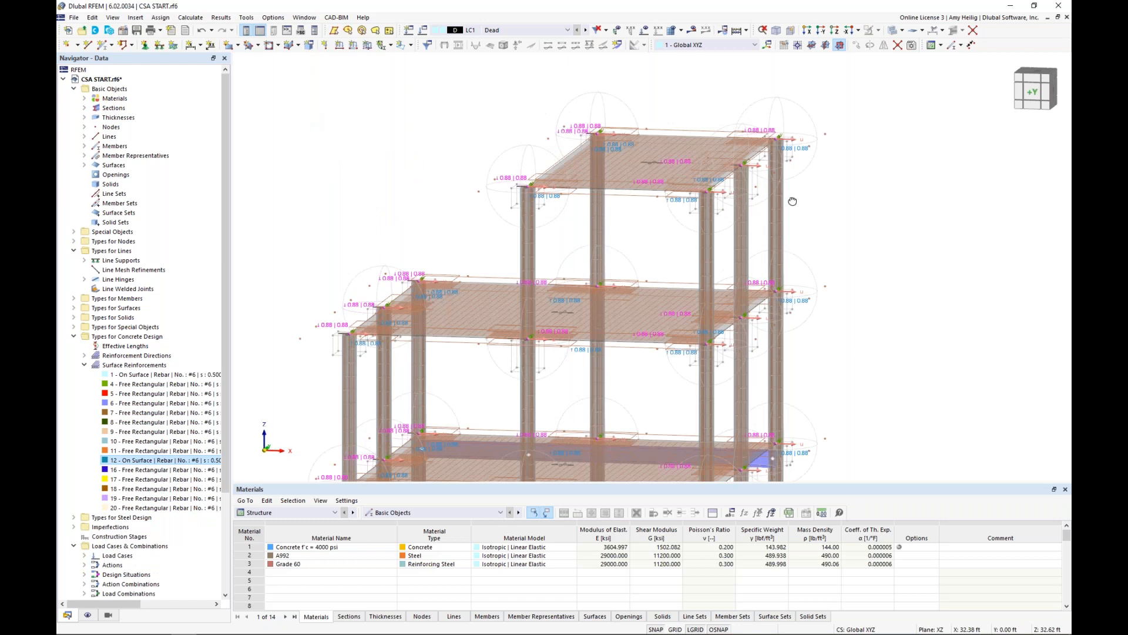
scroll(793, 201, "down", 3)
middle_click_drag(776, 278, 742, 230)
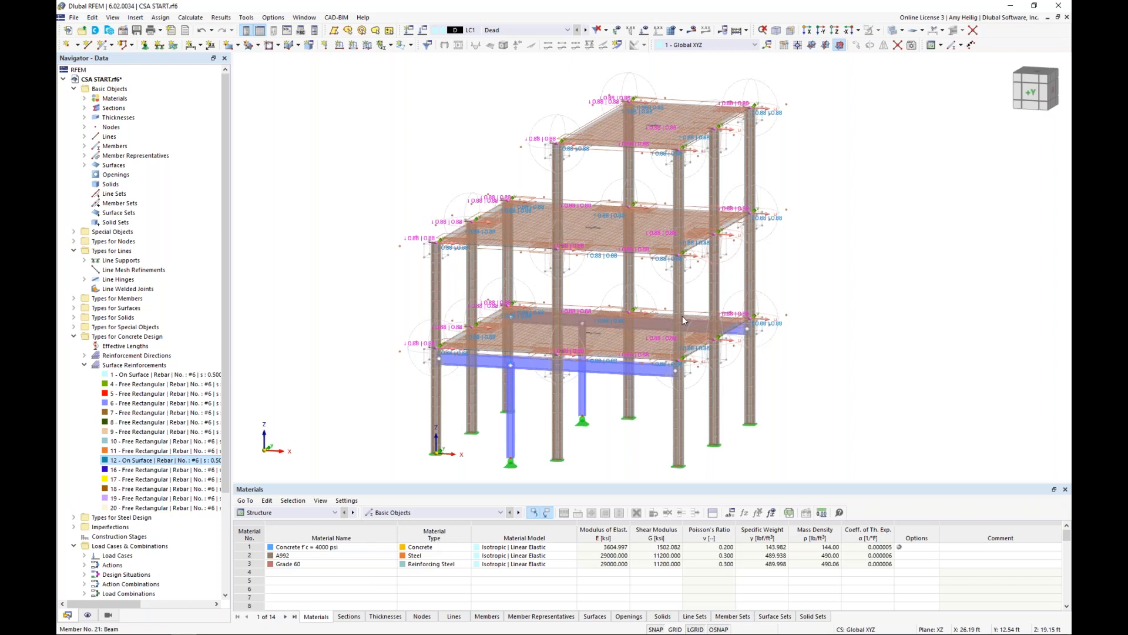
Turn off the display of mesh refinements, concrete design types and surface results adjustments, and collapse all items of the data tree.
left_click(88, 616)
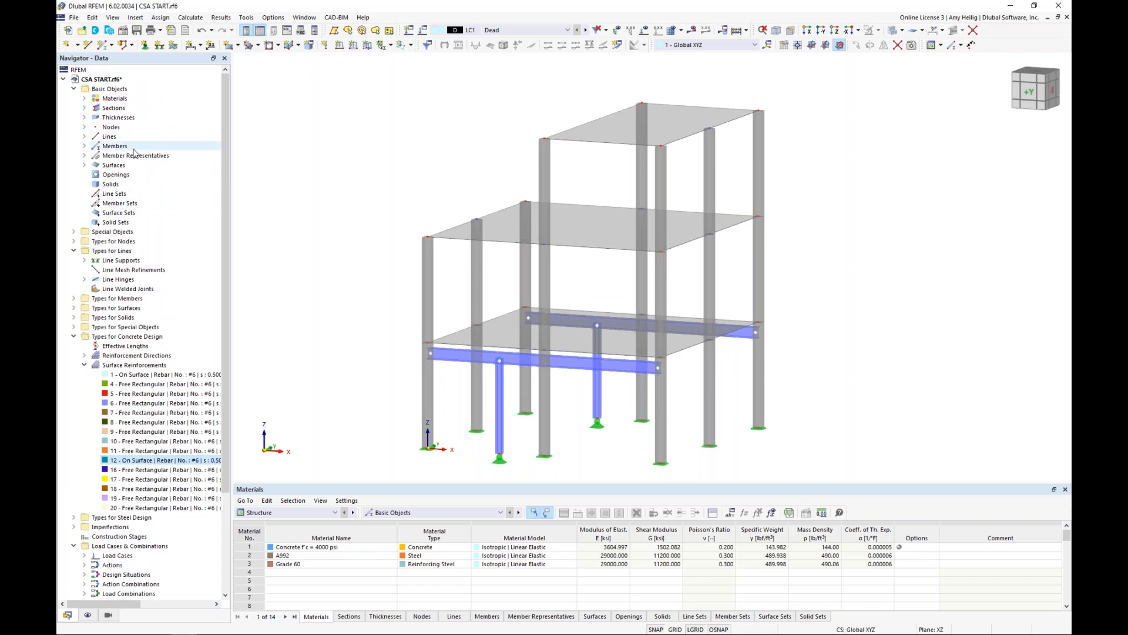
right_click(134, 152)
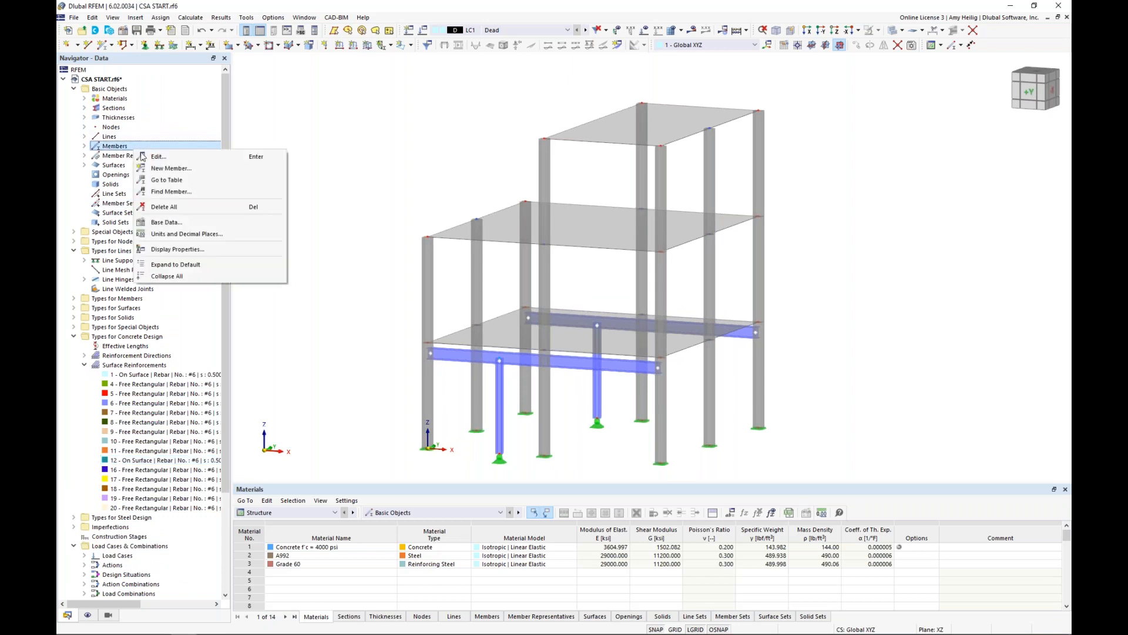
left_click(170, 277)
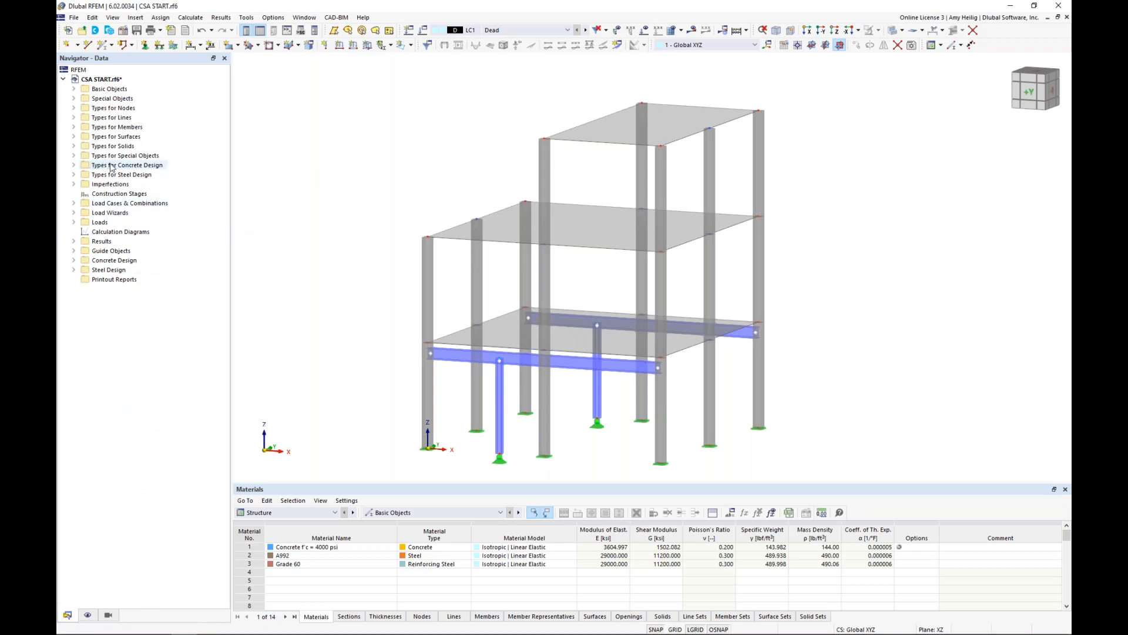
Begin a new single member of type Rib with its design properties turned off.
middle_click_drag(409, 185, 396, 215, "ctrl")
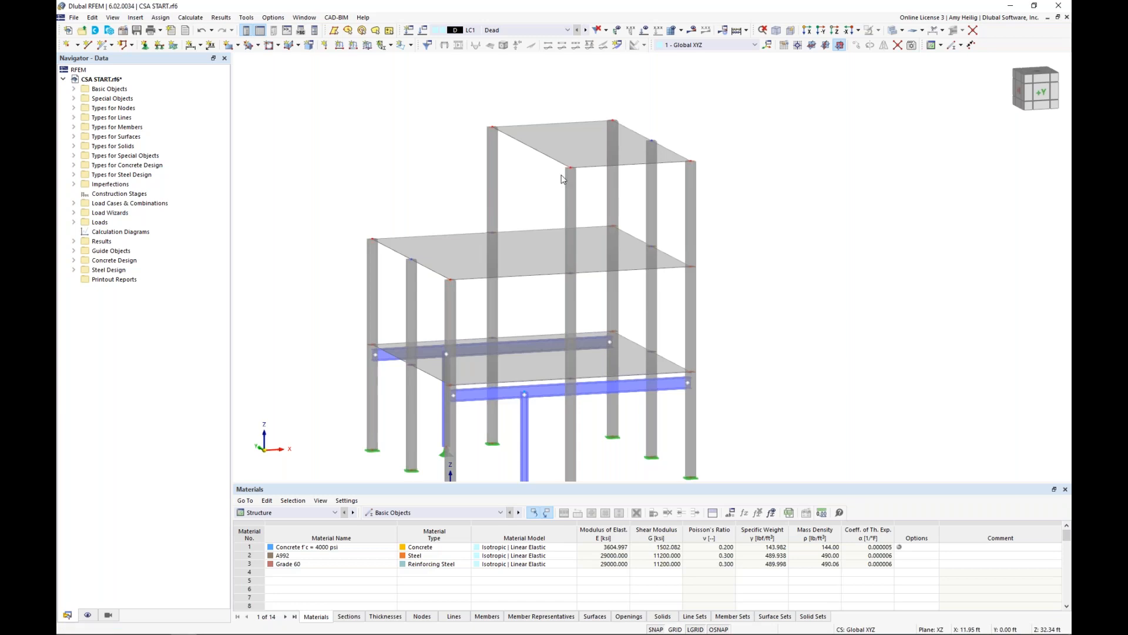
scroll(563, 180, "up", 2)
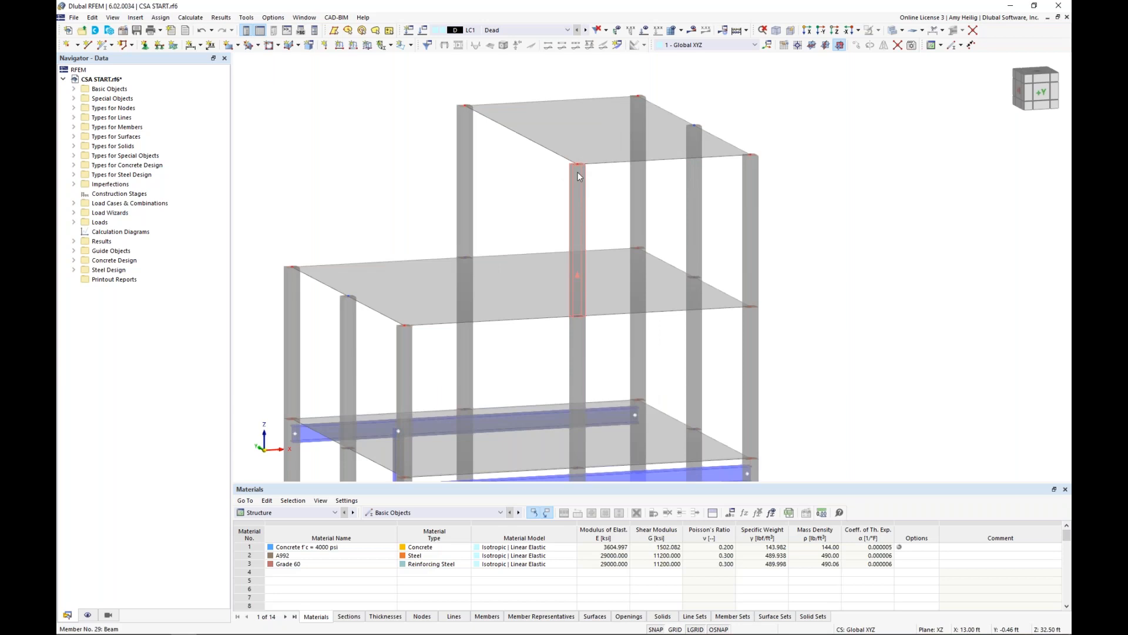
left_click(105, 50)
left_click(292, 204)
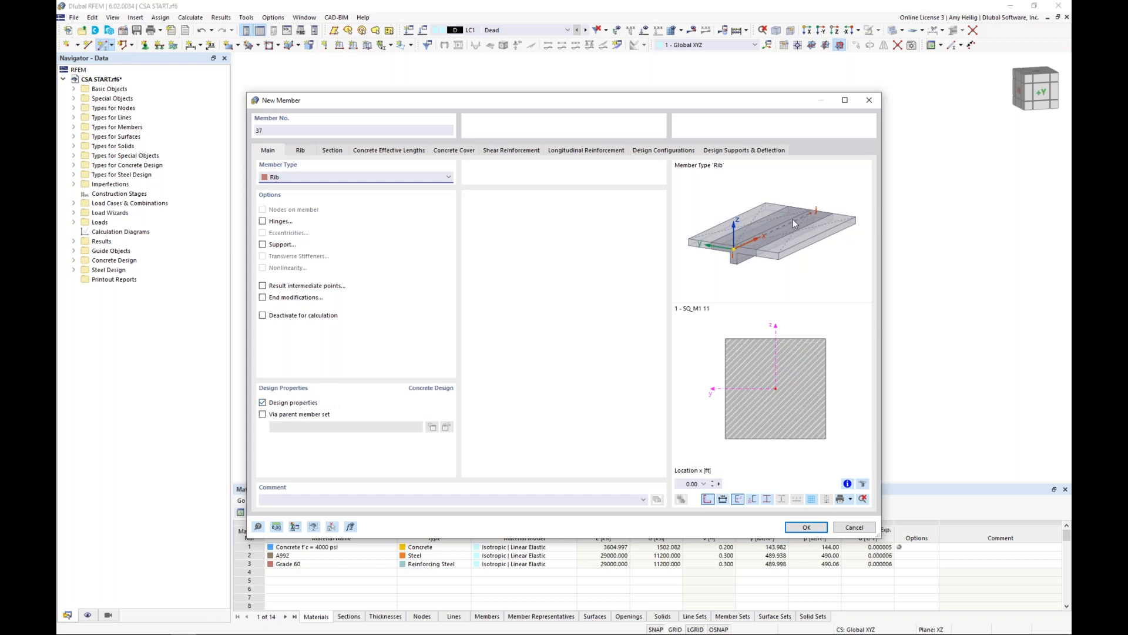
left_click(262, 403)
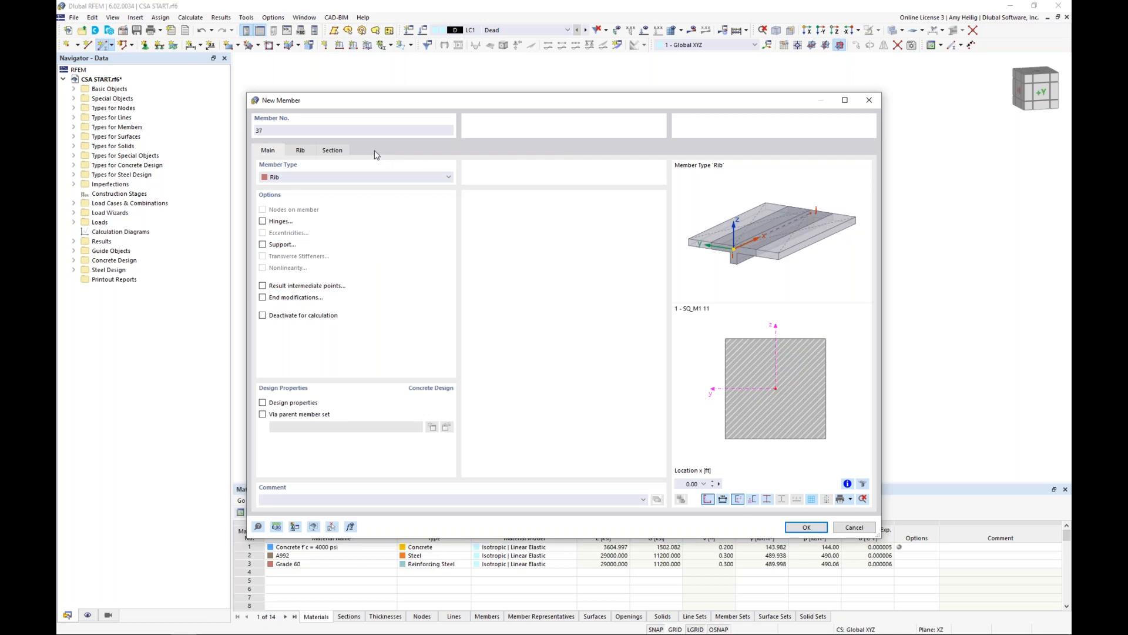
Give the rib a new massive rectangular concrete section, 8 in wide and 12 in deep, from the section library.
left_click(344, 154)
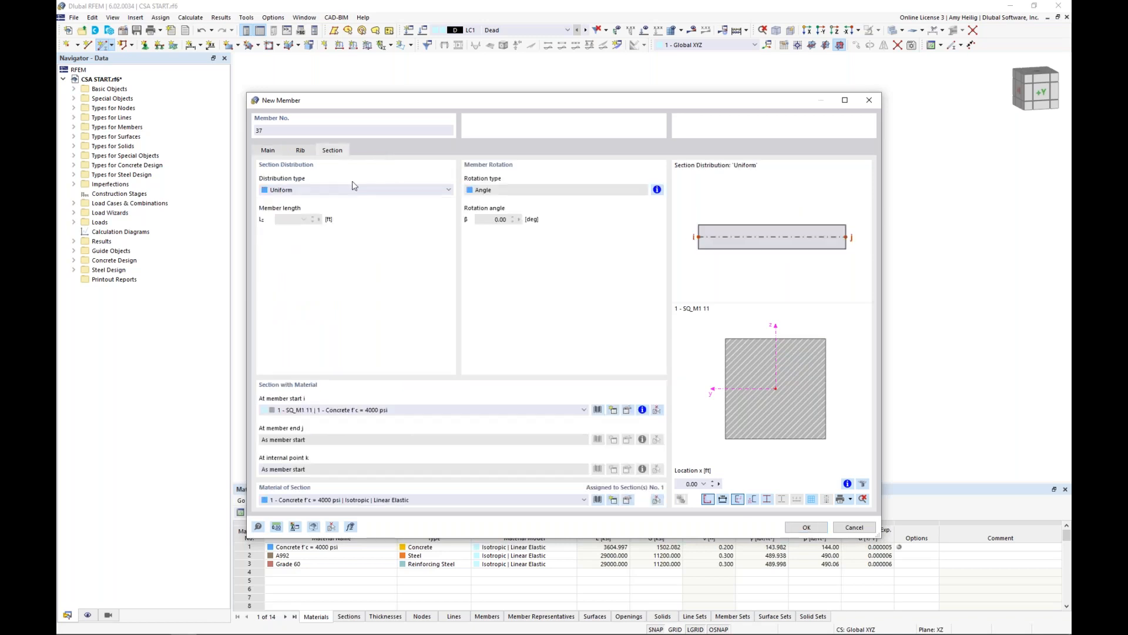
left_click(599, 411)
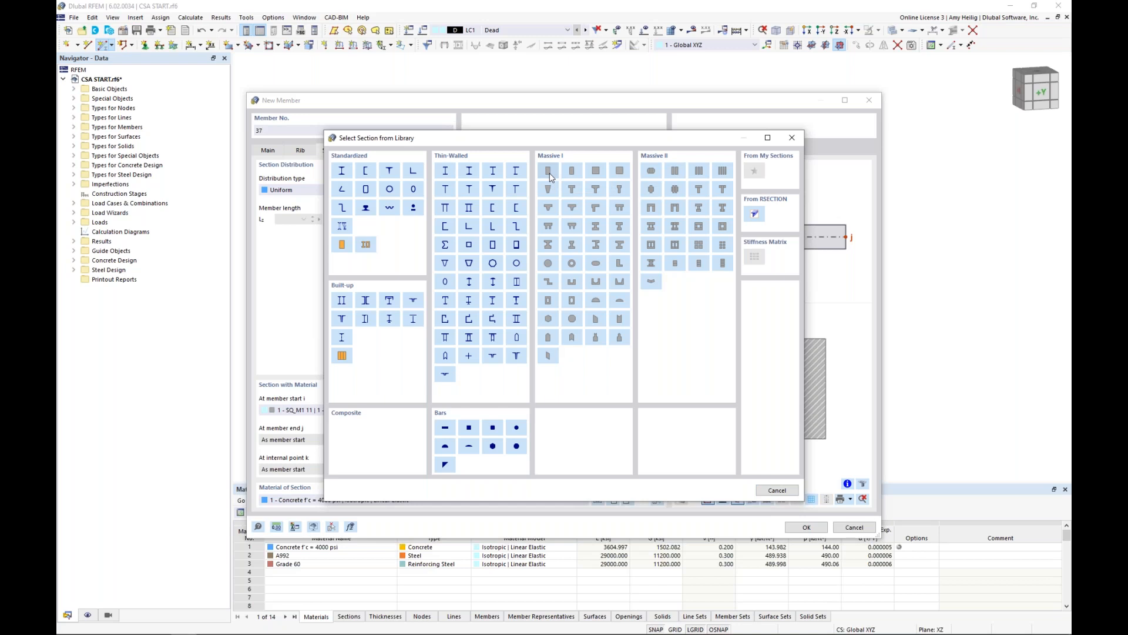
left_click(549, 175)
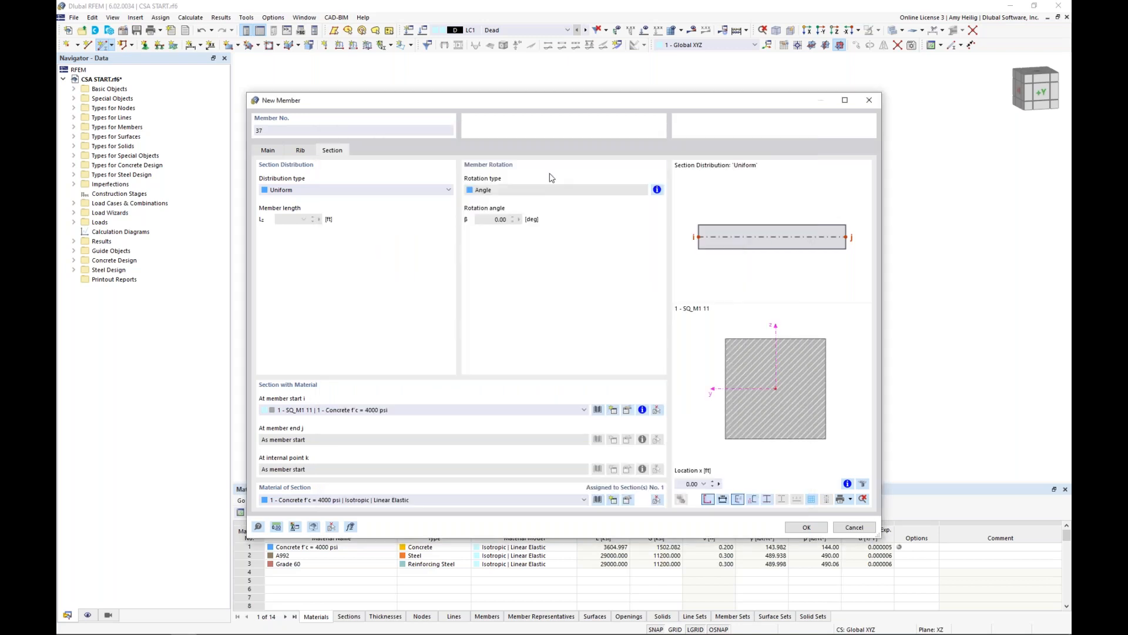
type("8")
key("Tab")
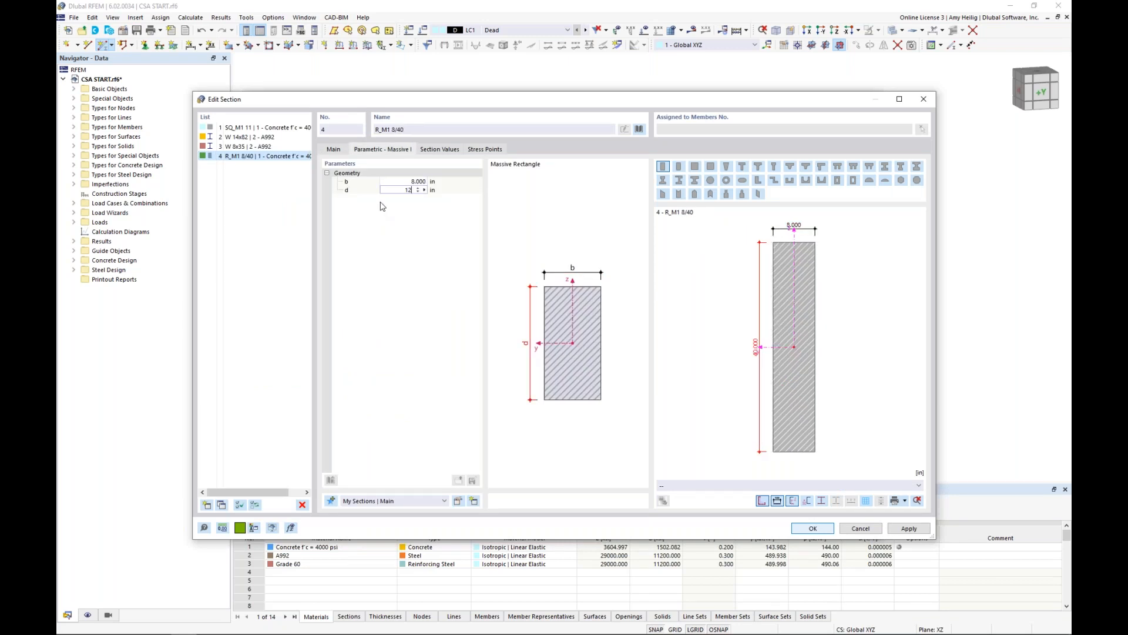
type("12")
key("Return")
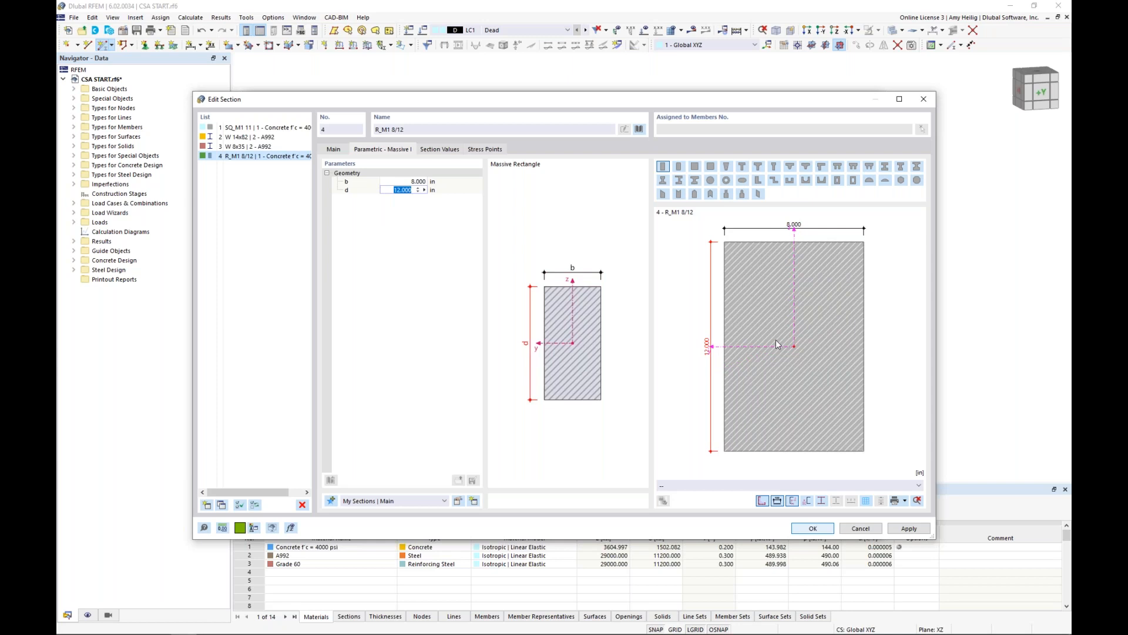
left_click(809, 530)
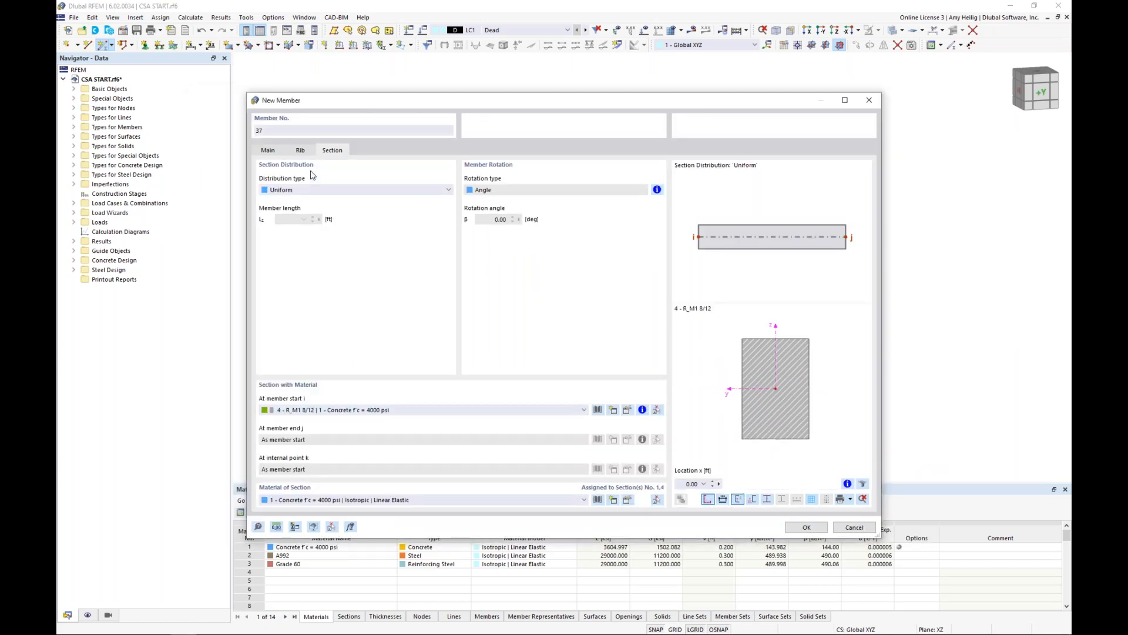
Align the rib on the -z-side of the surface and place it along the top slab's X = 13 ft edge, from Y = 0 to 26 ft.
left_click(301, 151)
left_click(305, 189)
left_click(304, 199)
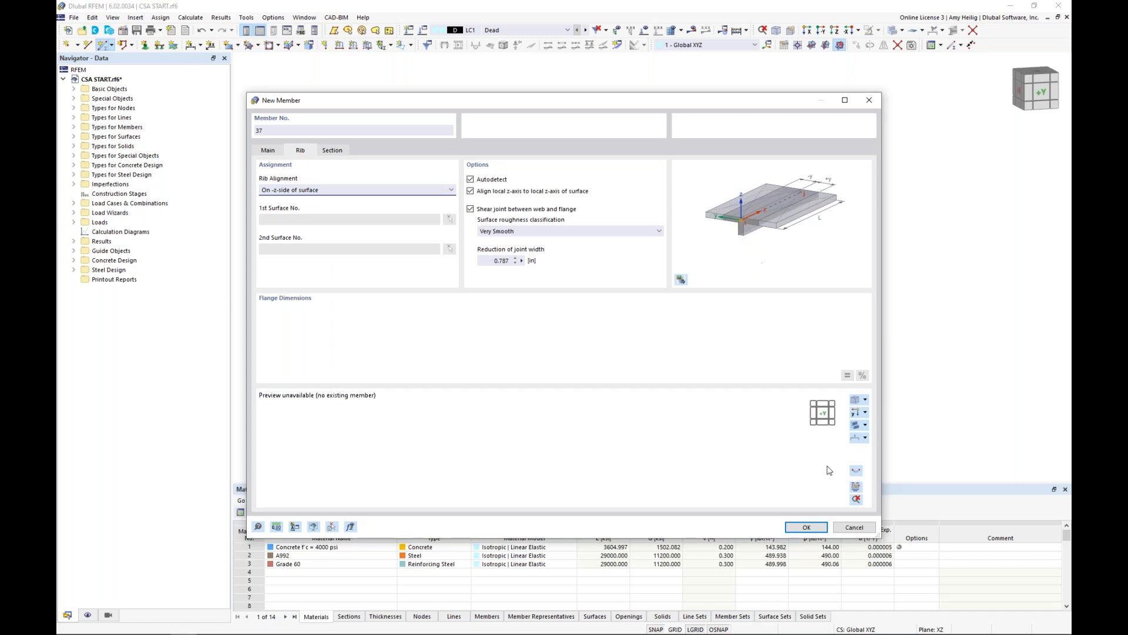
left_click(808, 526)
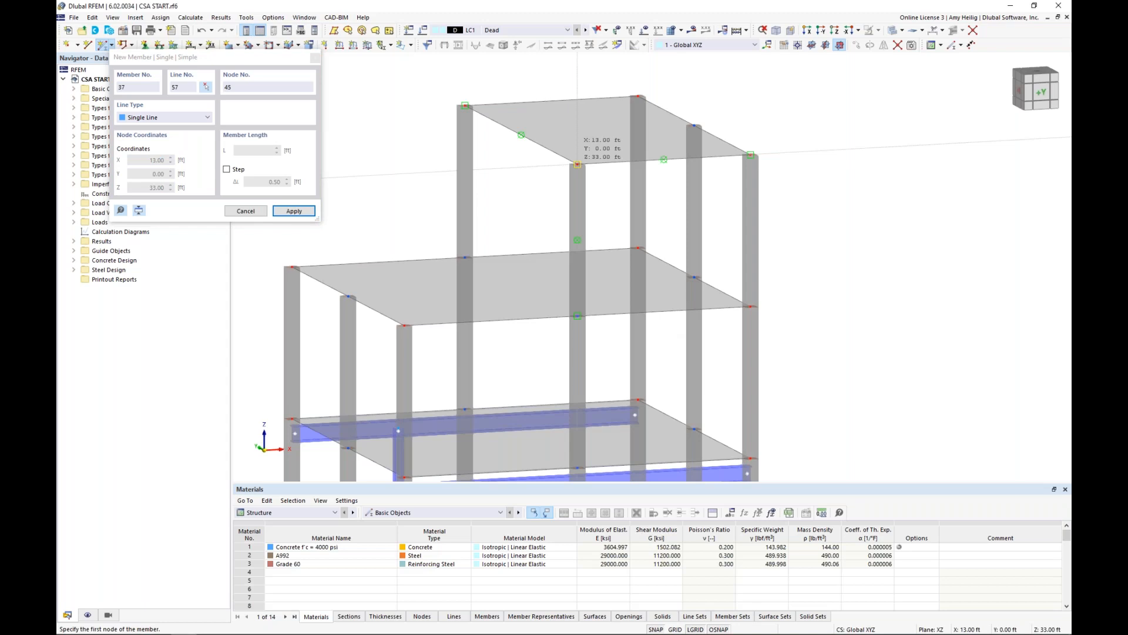
left_click(578, 165)
left_click(464, 106)
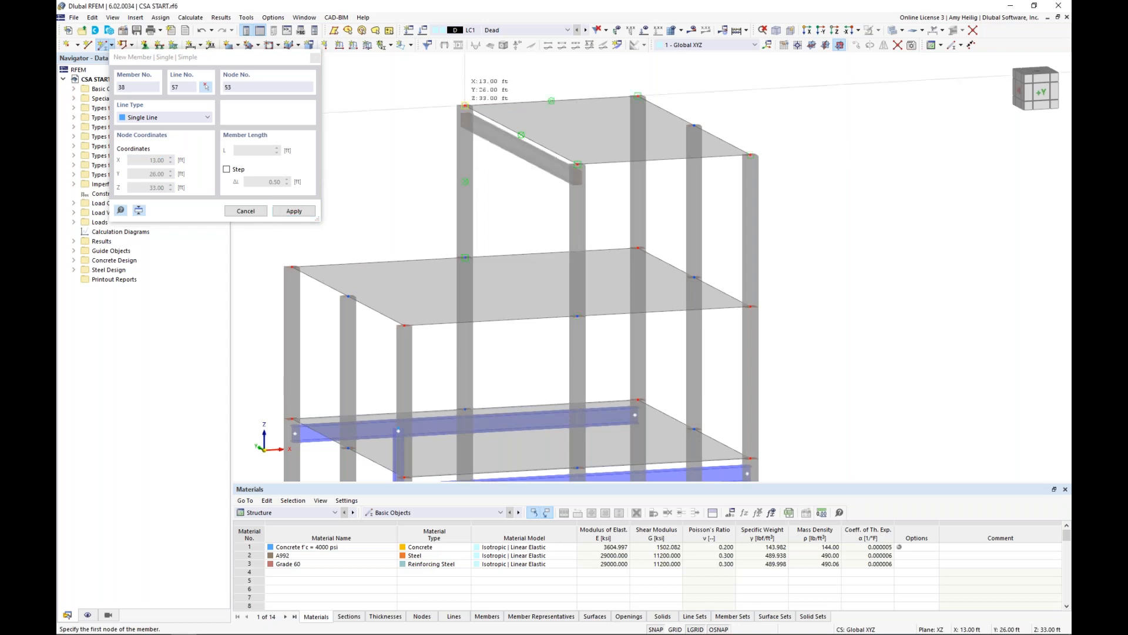
key("Escape")
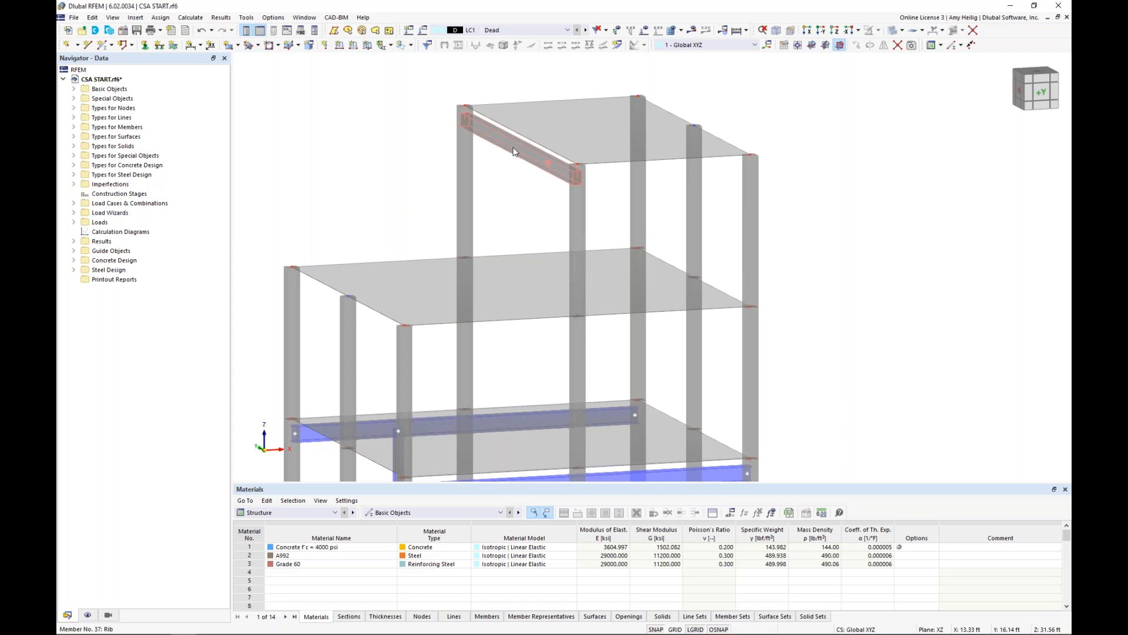
double_click(548, 160)
left_click(799, 528)
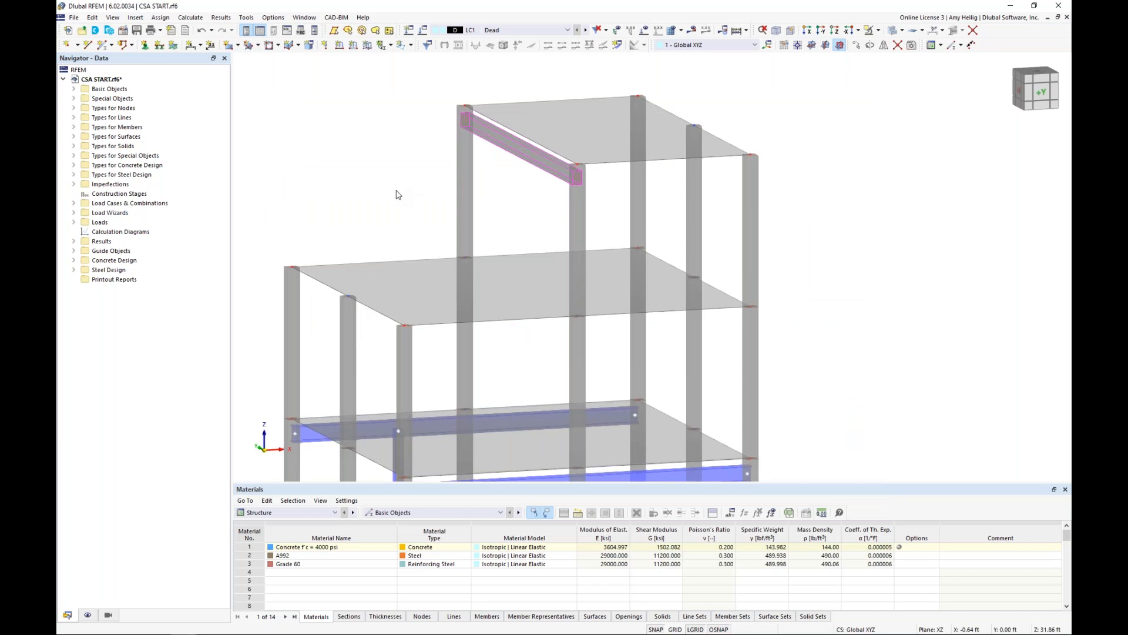
Create the first construction stage and enable its changes for members, surfaces and nodal supports.
scroll(396, 192, "down", 2)
middle_click_drag(398, 226, 459, 175)
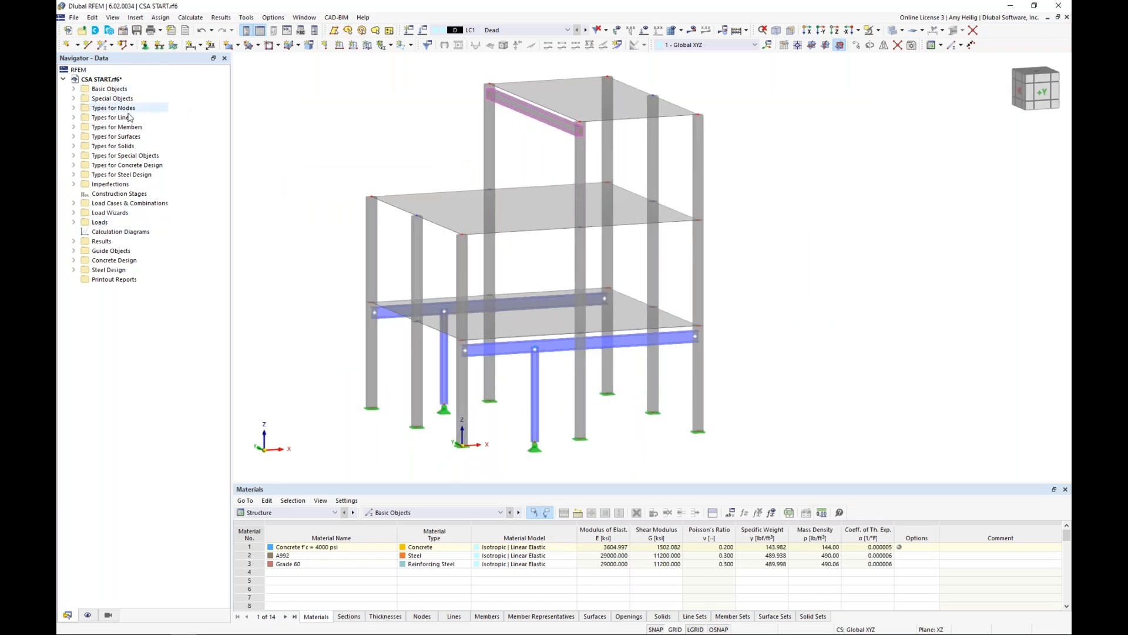
right_click(153, 197)
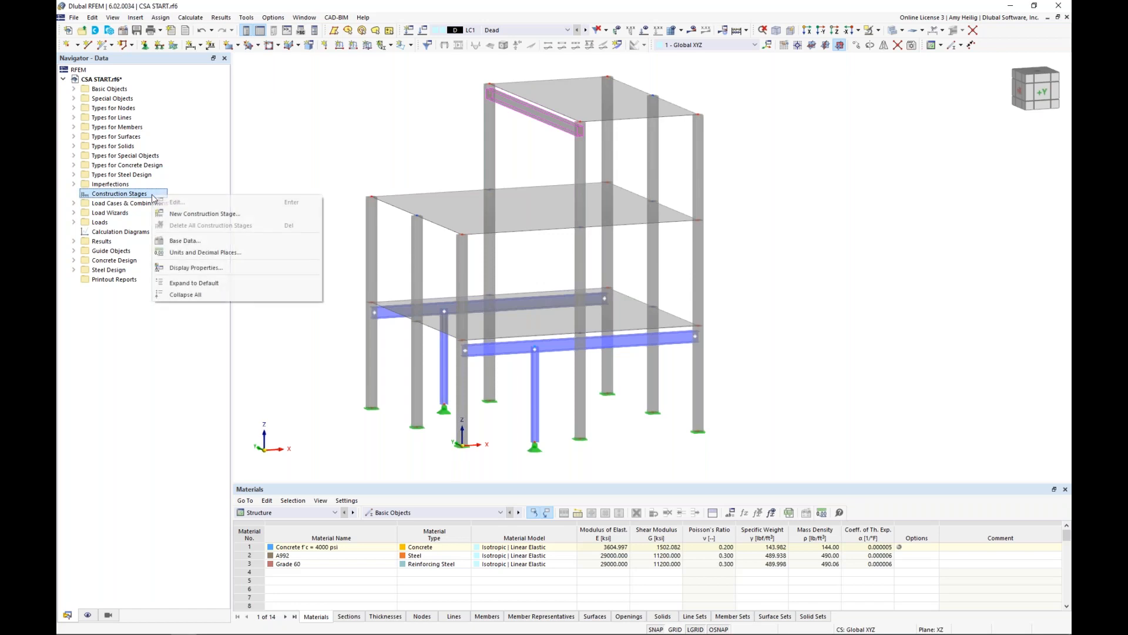
left_click(189, 214)
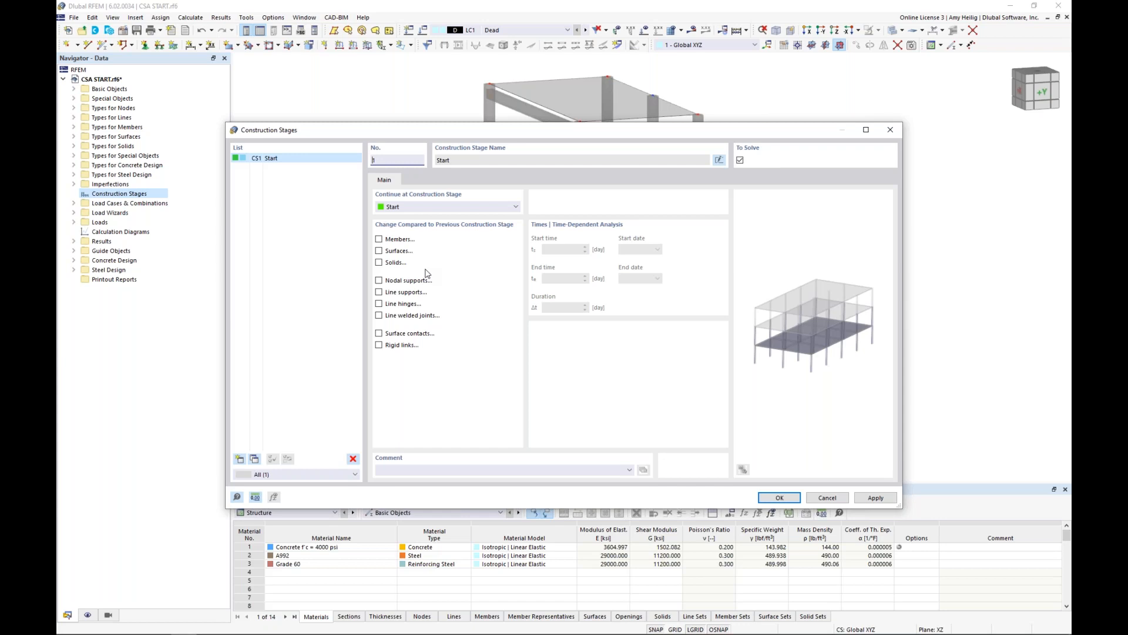
left_click(379, 240)
left_click(379, 252)
left_click(379, 281)
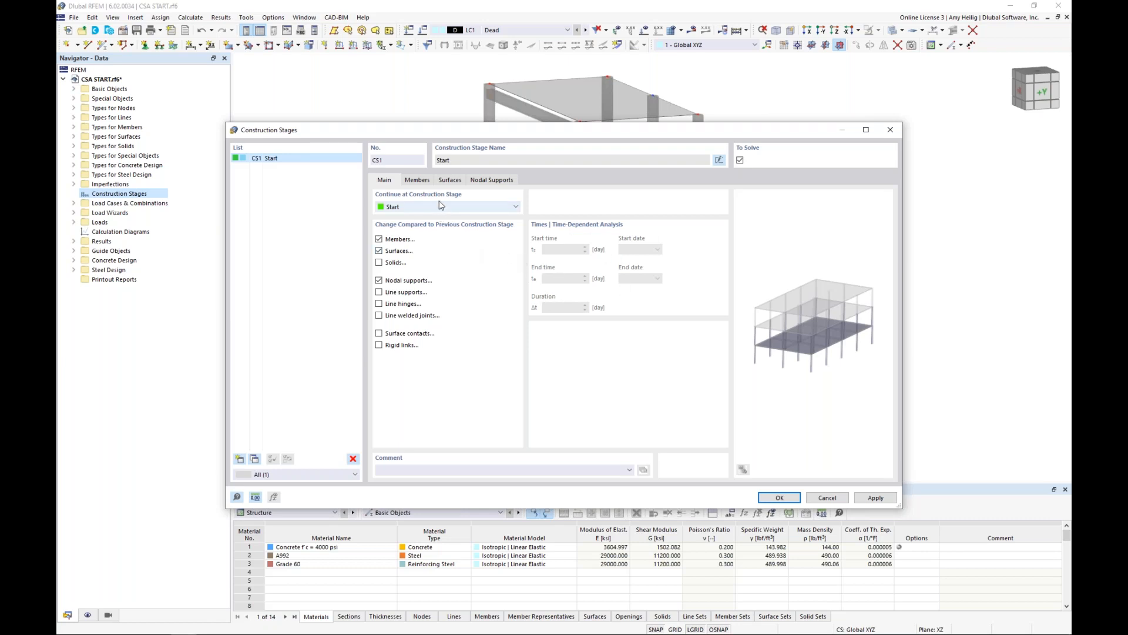
Select the eight ground-storey concrete columns, members 1, 3, 5, 9, 13, 17, 20 and 23, as members to add in the first construction stage.
left_click(424, 184)
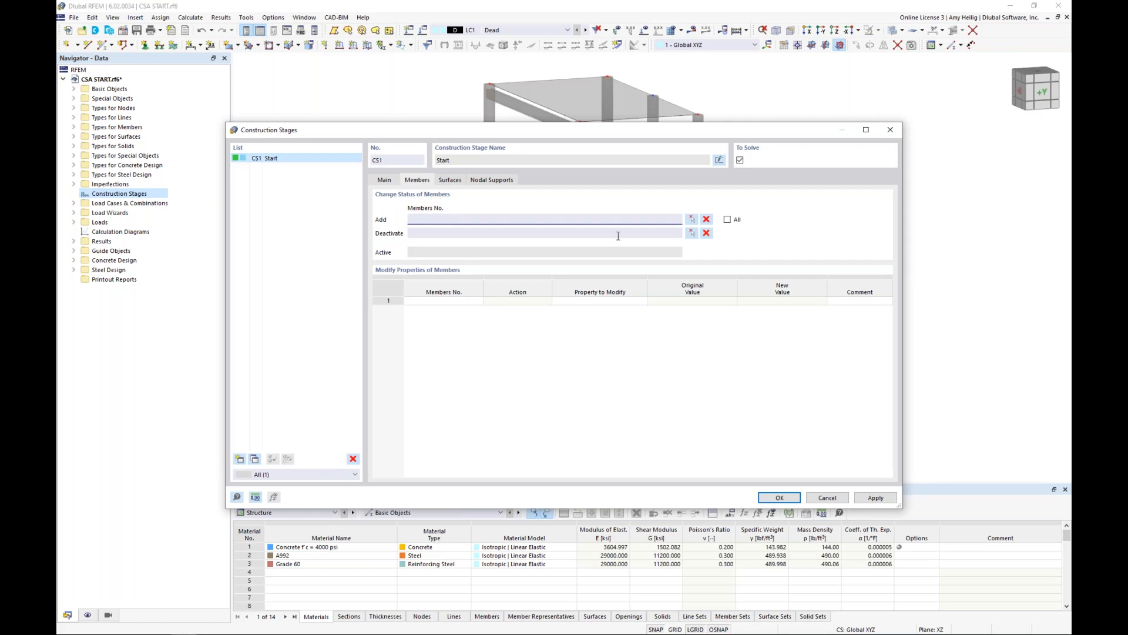
left_click(692, 221)
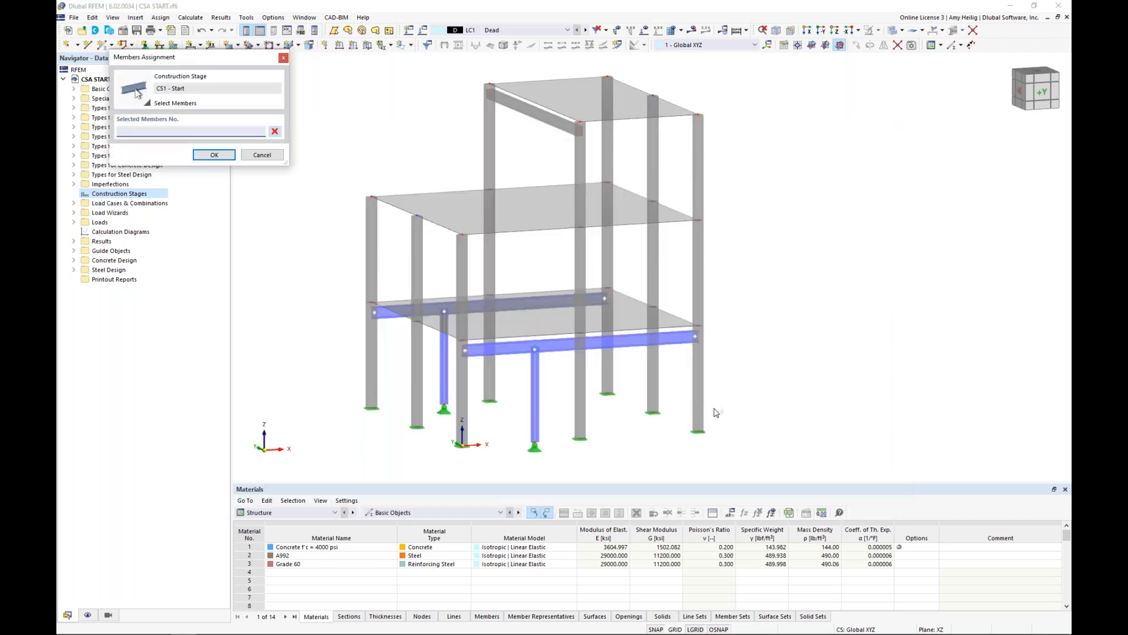
middle_click_drag(715, 413, 616, 402, "ctrl")
scroll(606, 438, "up", 3)
scroll(803, 456, "up", 2)
left_click_drag(847, 454, 565, 304)
middle_click_drag(444, 331, 537, 322)
left_click_drag(418, 305, 289, 275)
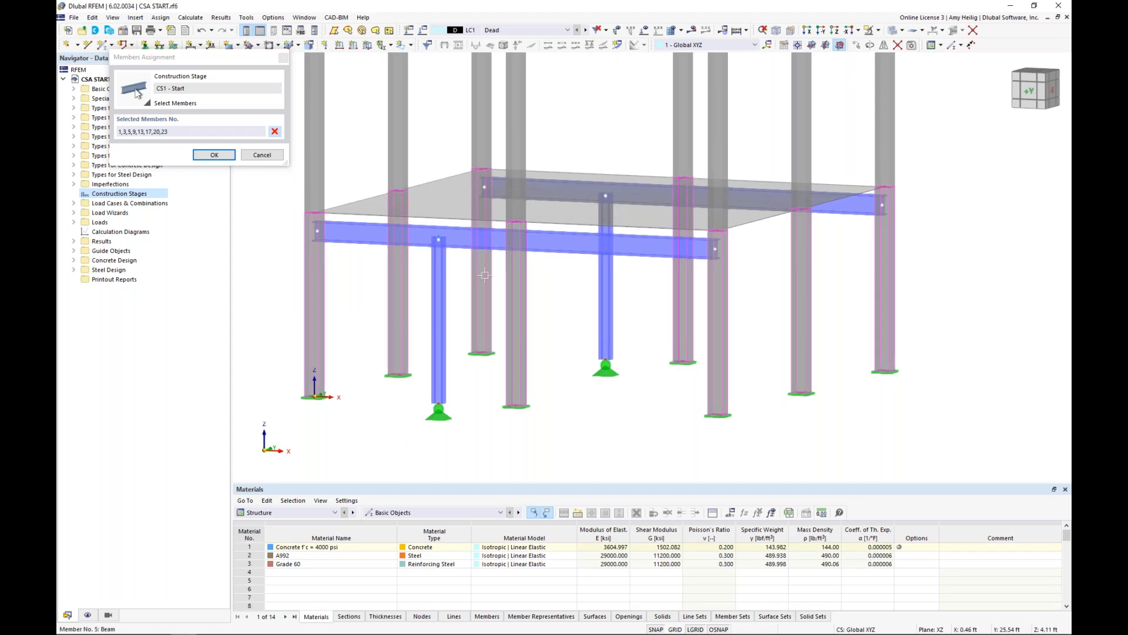
Include the eight second-storey columns in the first stage's added members, giving 1-6, 9, 11, 13, 15, 17, 18, 20, 21, 23 and 24.
scroll(618, 375, "down", 2)
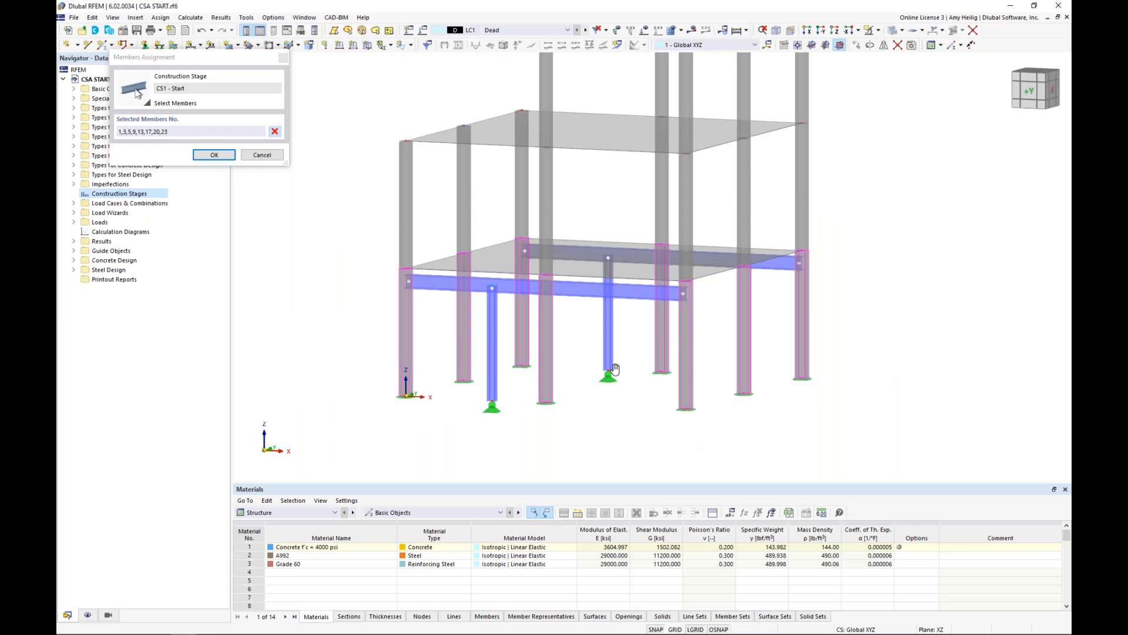
middle_click_drag(615, 369, 602, 410)
scroll(603, 410, "down", 1)
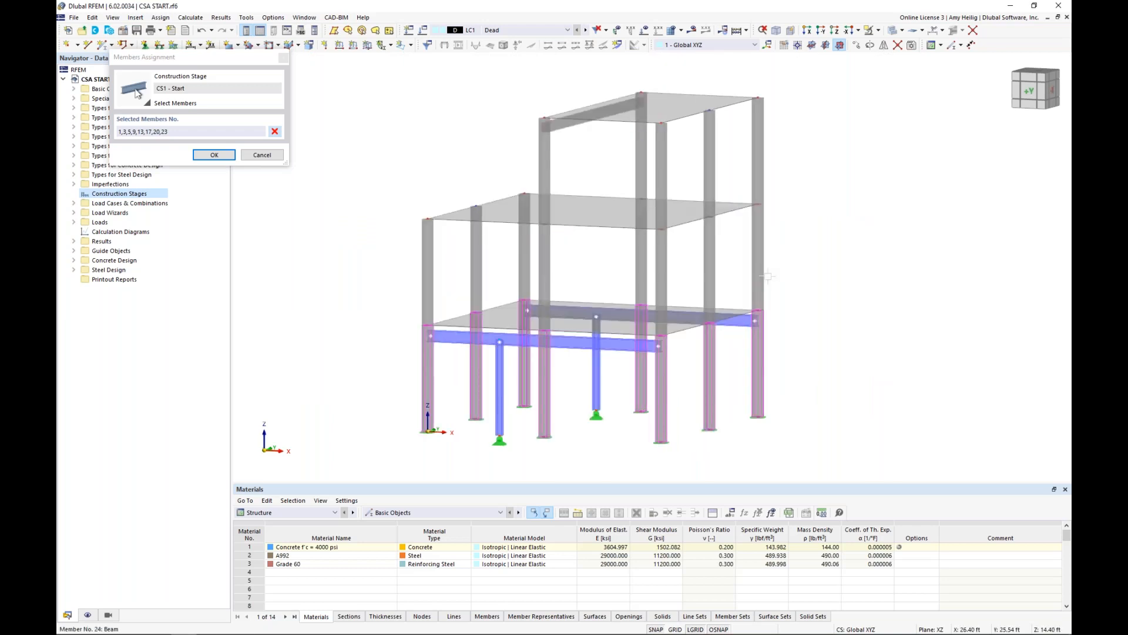
left_click_drag(653, 270, 408, 266)
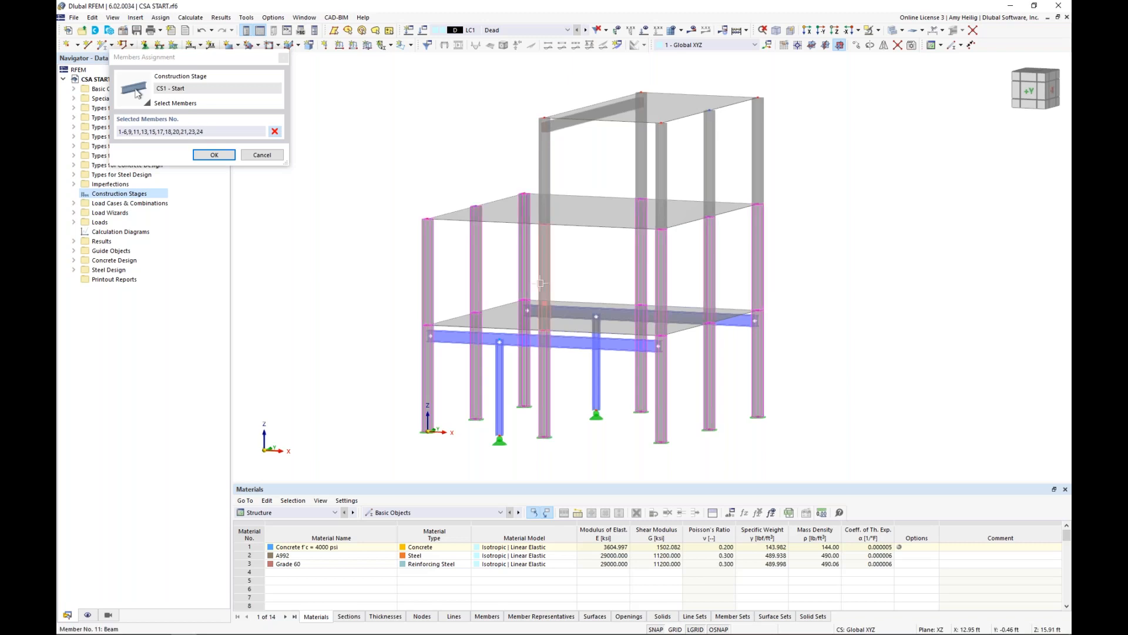
left_click(214, 155)
Add the two lower floor slabs, surfaces 1 and 2, to the first construction stage.
left_click(450, 180)
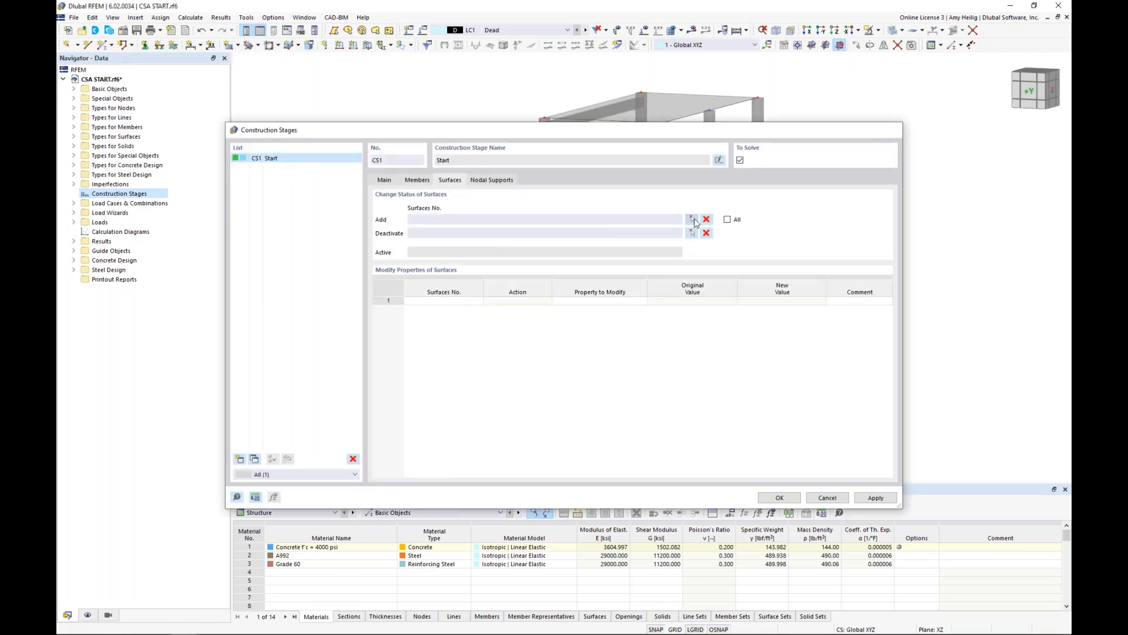
left_click(692, 220)
left_click(570, 318)
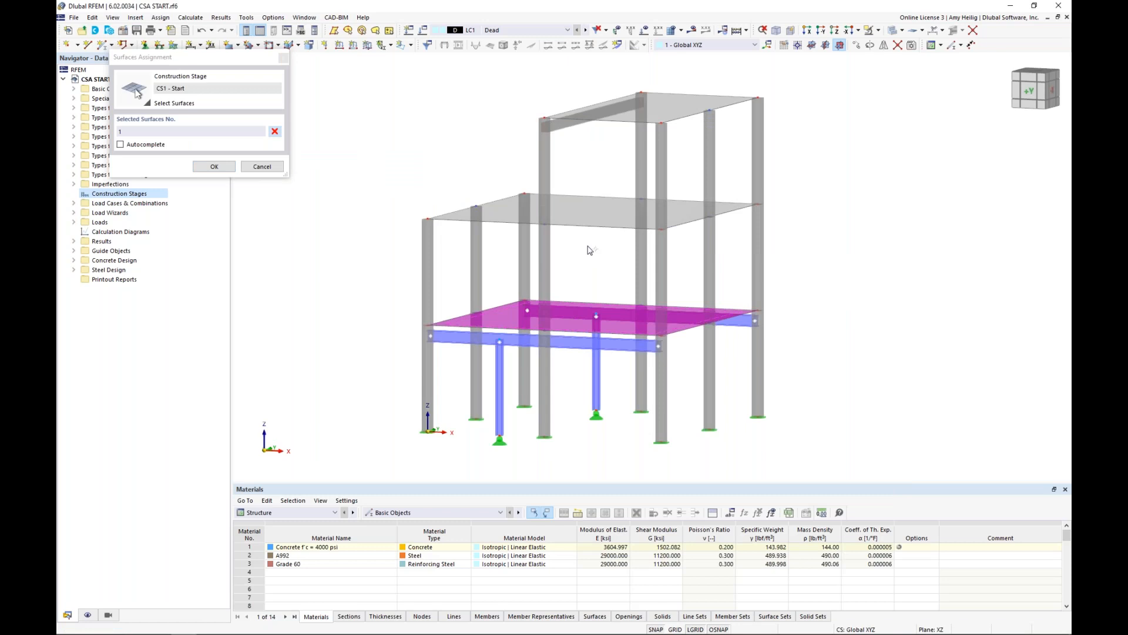
left_click(588, 215)
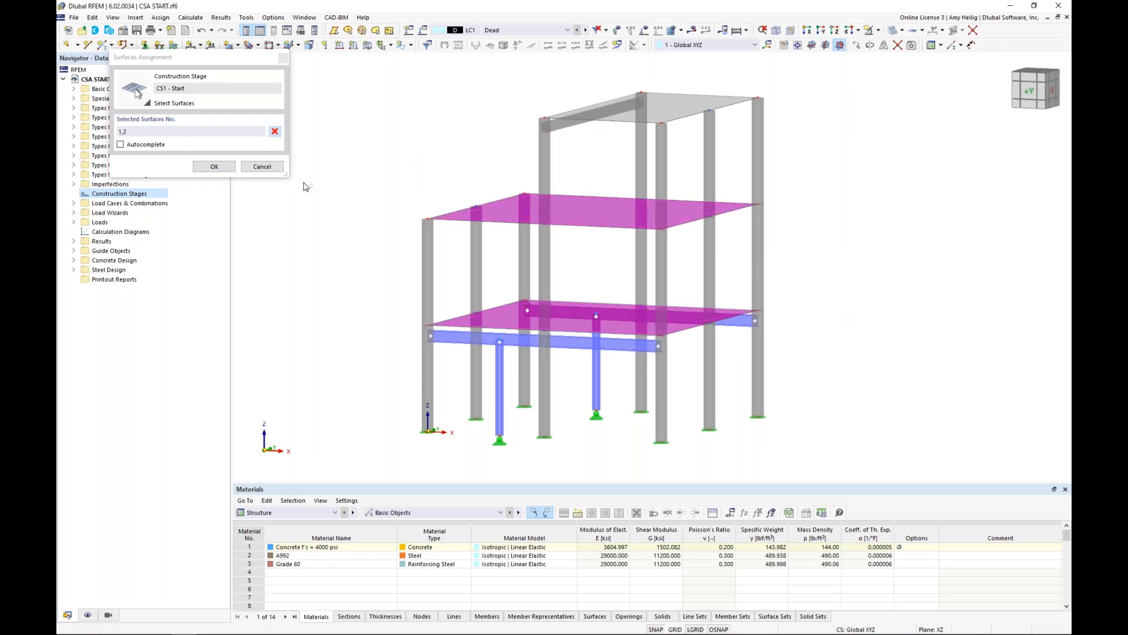
left_click(214, 166)
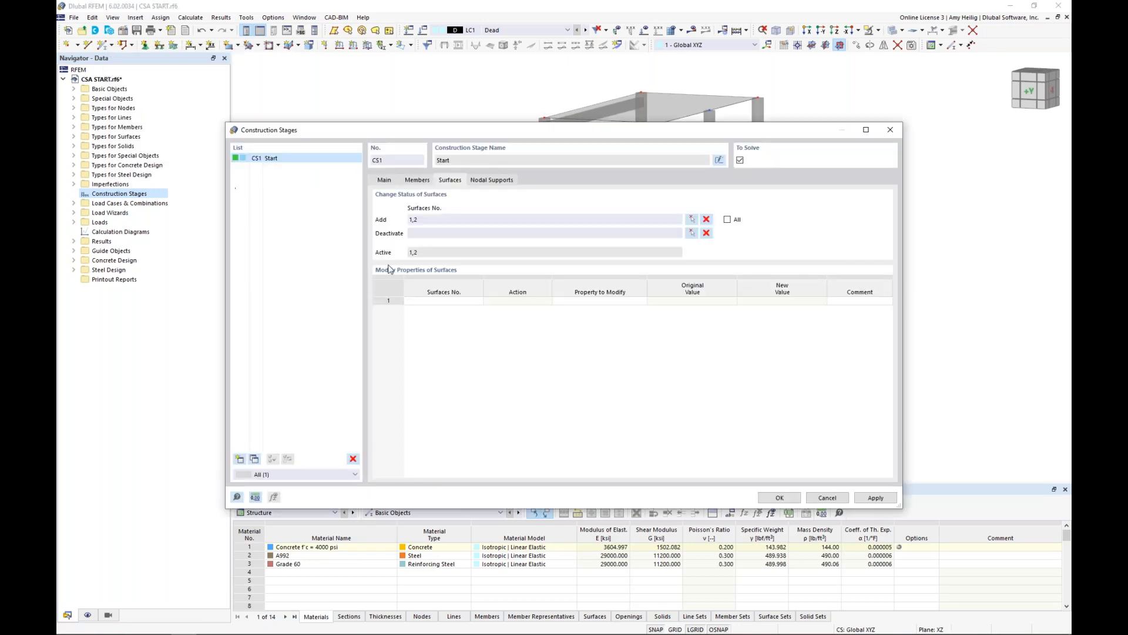
Add the nodal supports at the eight concrete column bases, nodes 1, 4, 7, 14, 18, 30, 34 and 38, to the first construction stage.
left_click(497, 182)
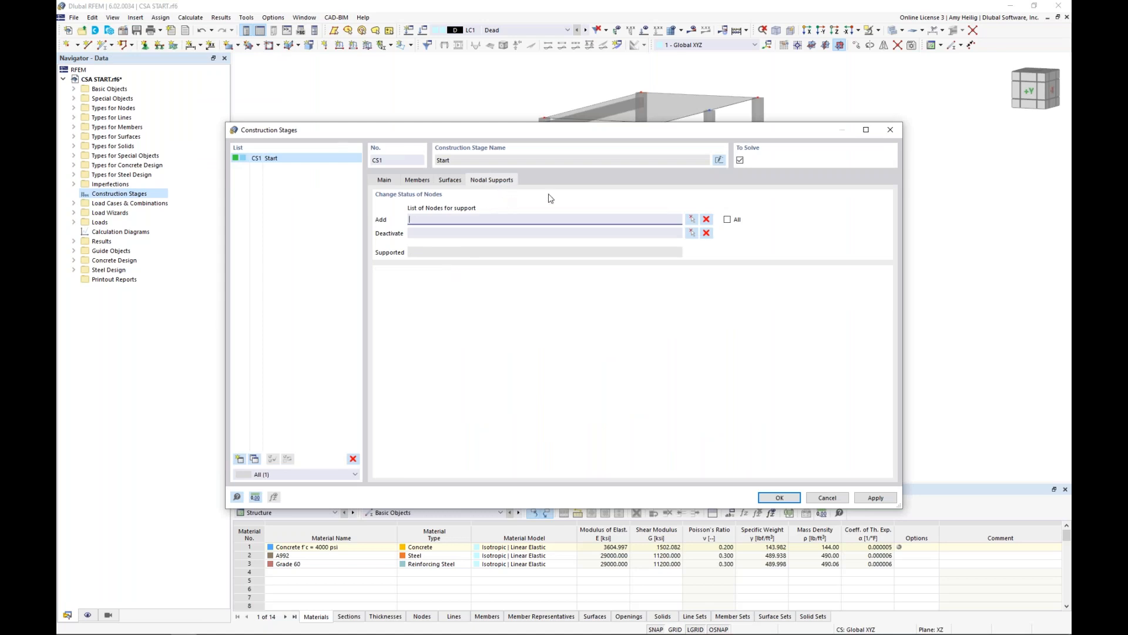
left_click(692, 220)
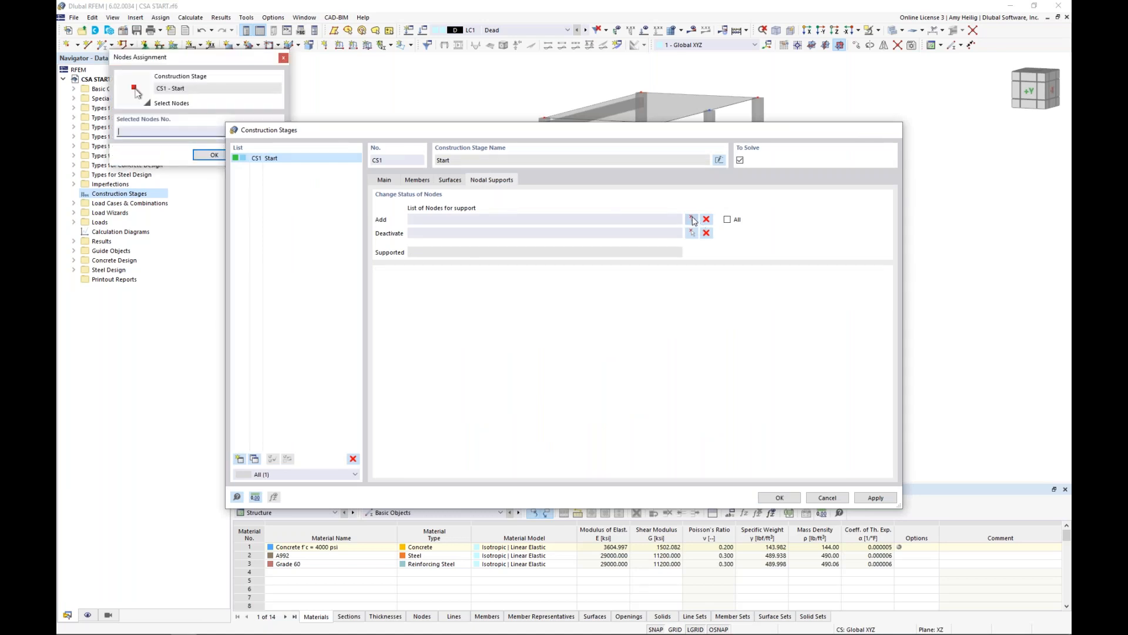
left_click_drag(705, 392, 612, 350)
left_click_drag(550, 421, 454, 370)
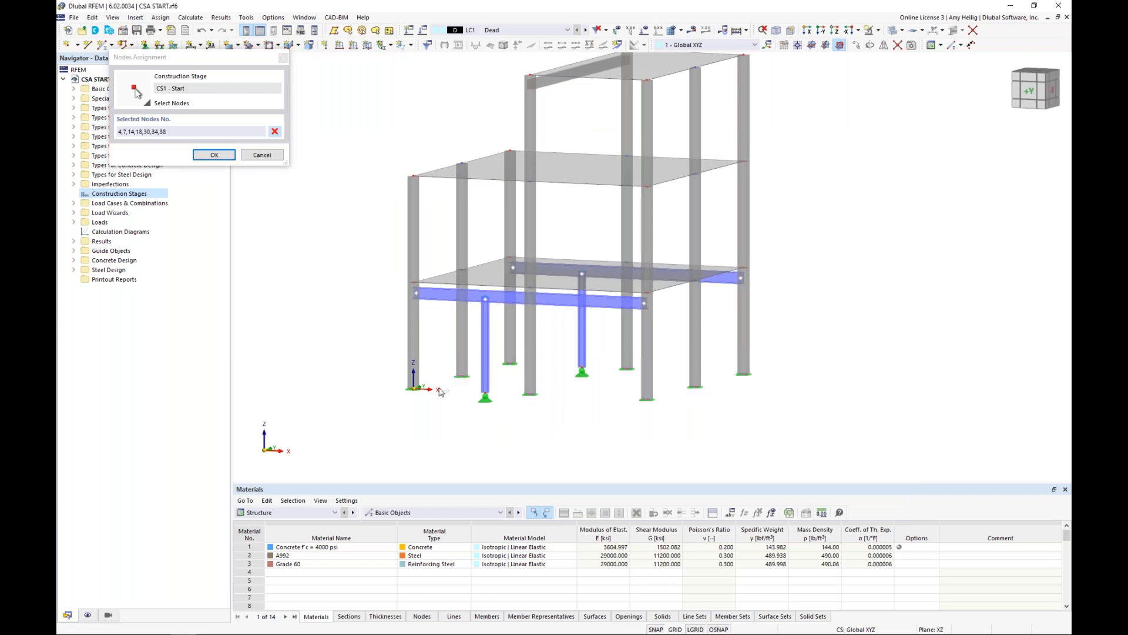
left_click_drag(438, 409, 398, 377)
left_click(222, 157)
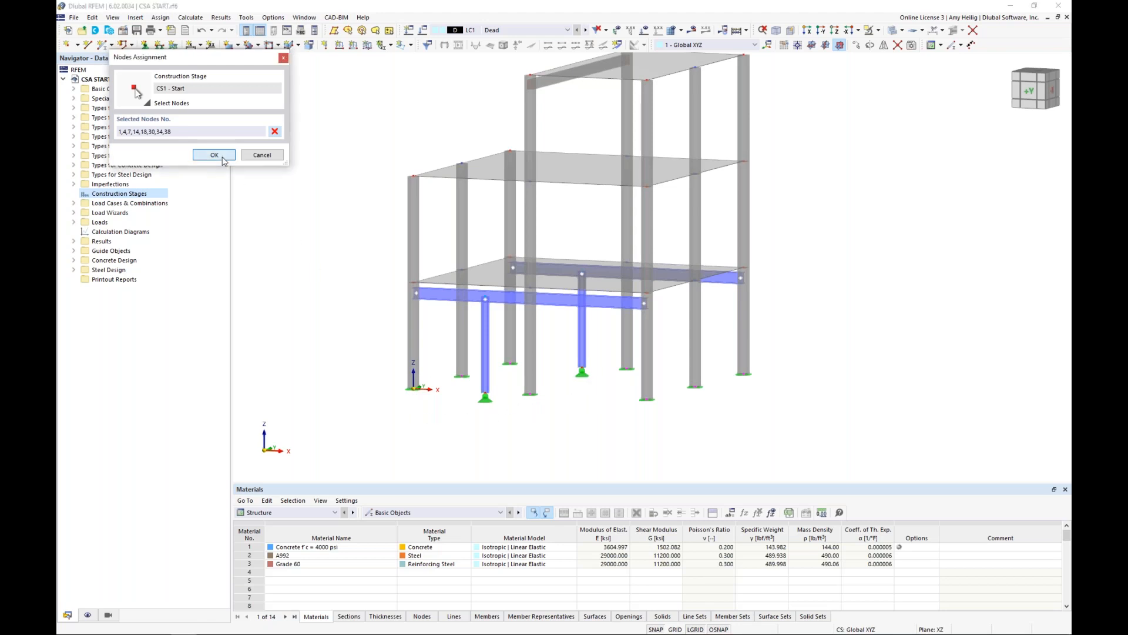
left_click(222, 158)
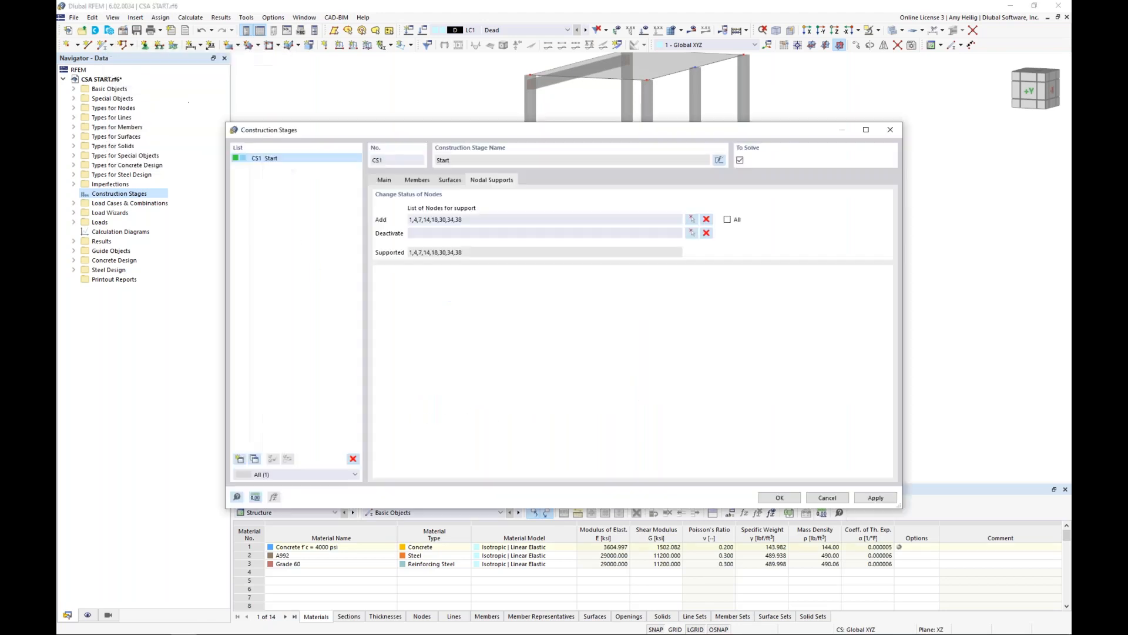
Create a second construction stage named Add Steel Members, with surface changes disabled and line hinge changes enabled.
left_click(388, 183)
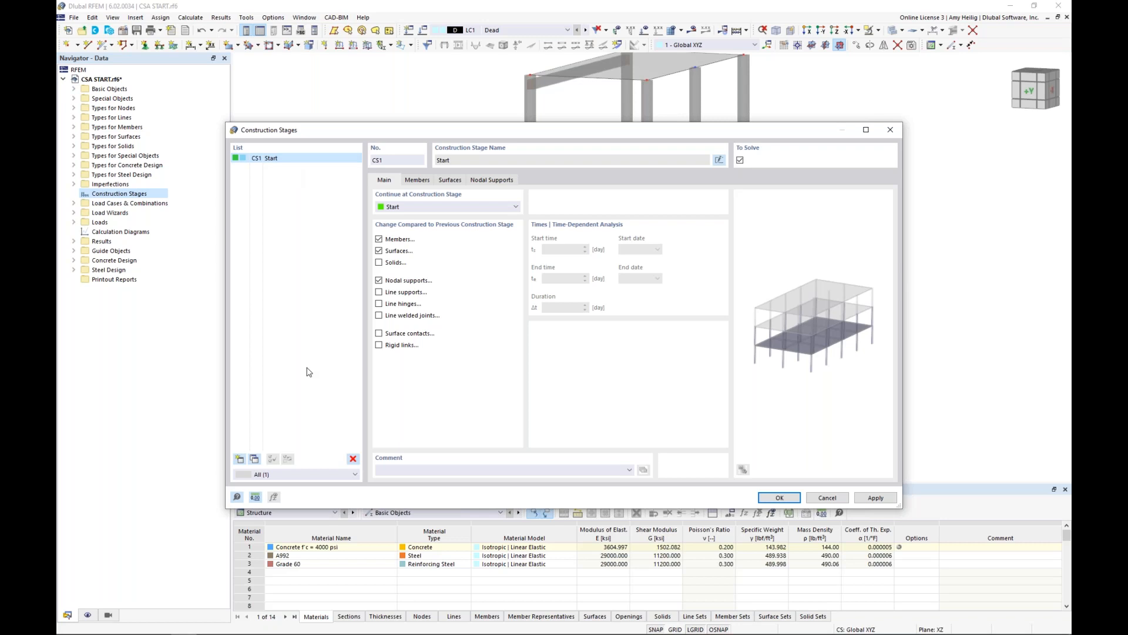
left_click(240, 459)
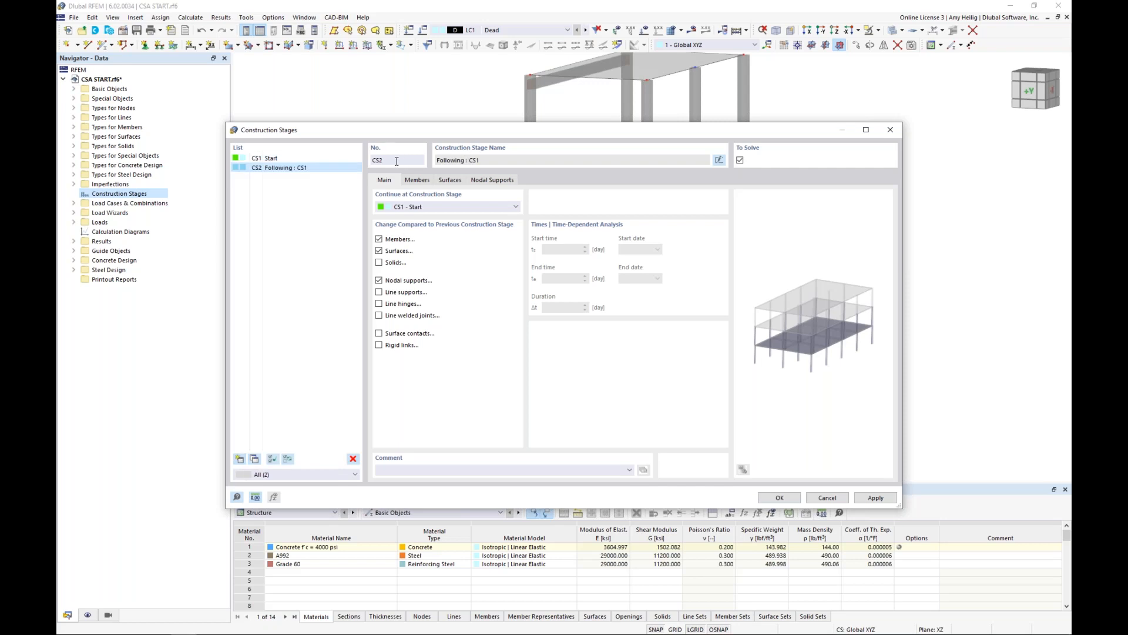
left_click(719, 159)
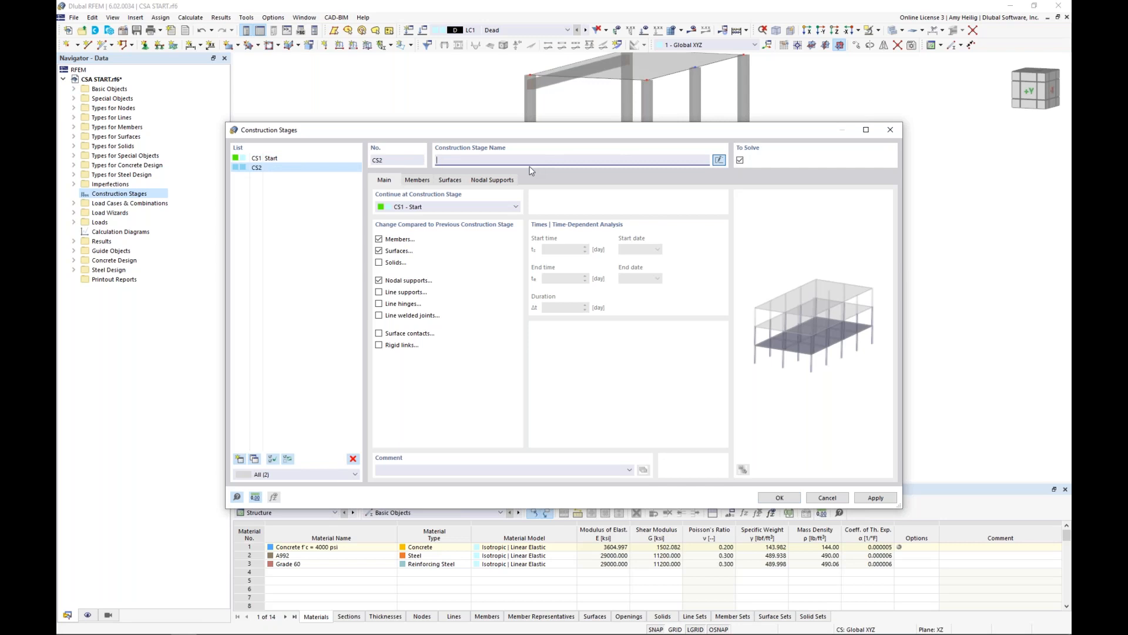
type("Add Steel Members")
left_click(379, 252)
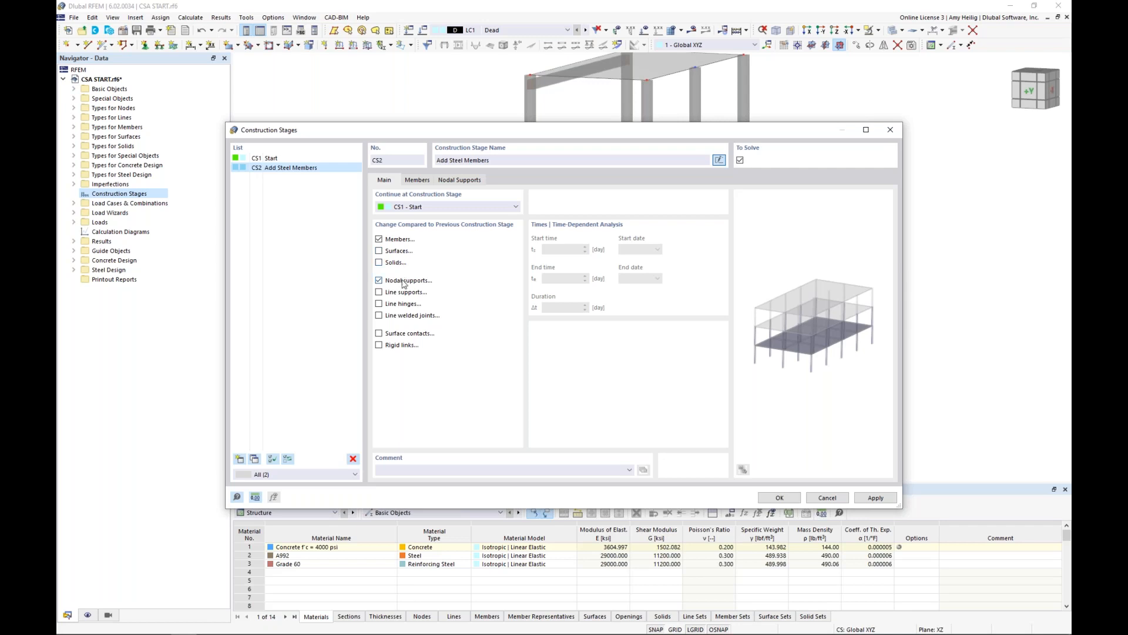
left_click(379, 305)
Deactivate the two ground-storey concrete columns beside the steel posts, members 9 and 13, in the second construction stage.
left_click(418, 180)
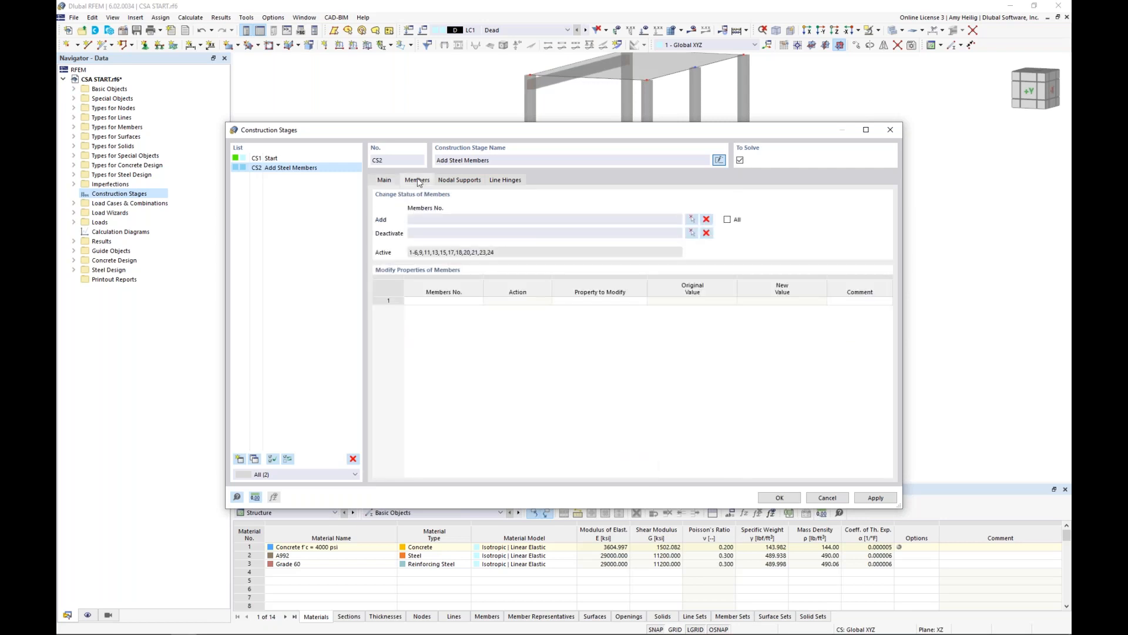
left_click(692, 234)
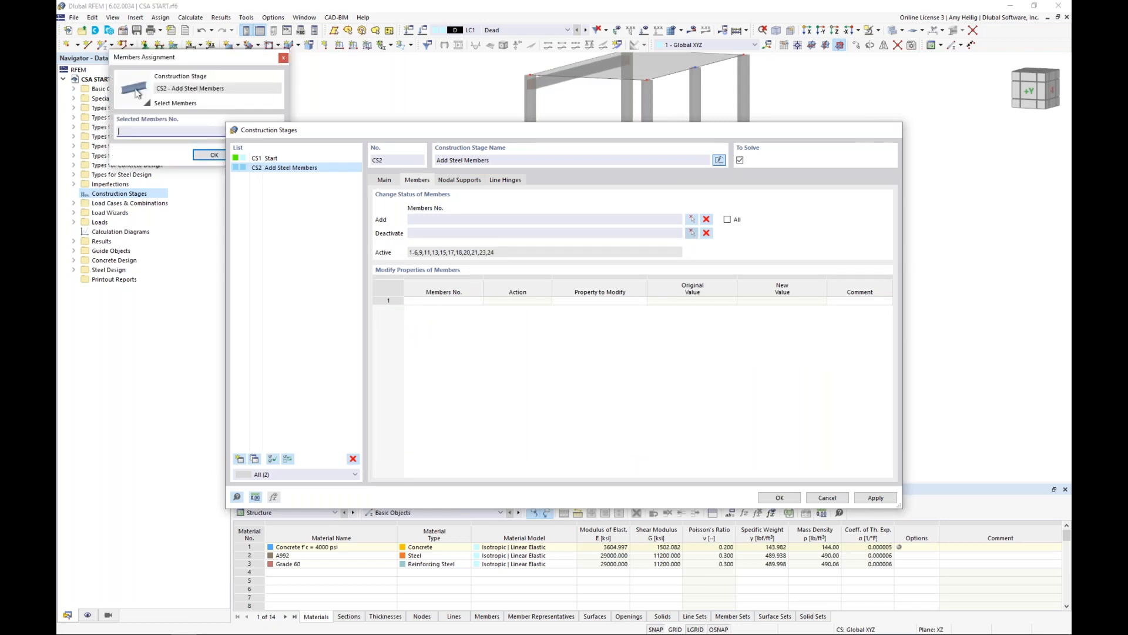
left_click(527, 341)
left_click(627, 337)
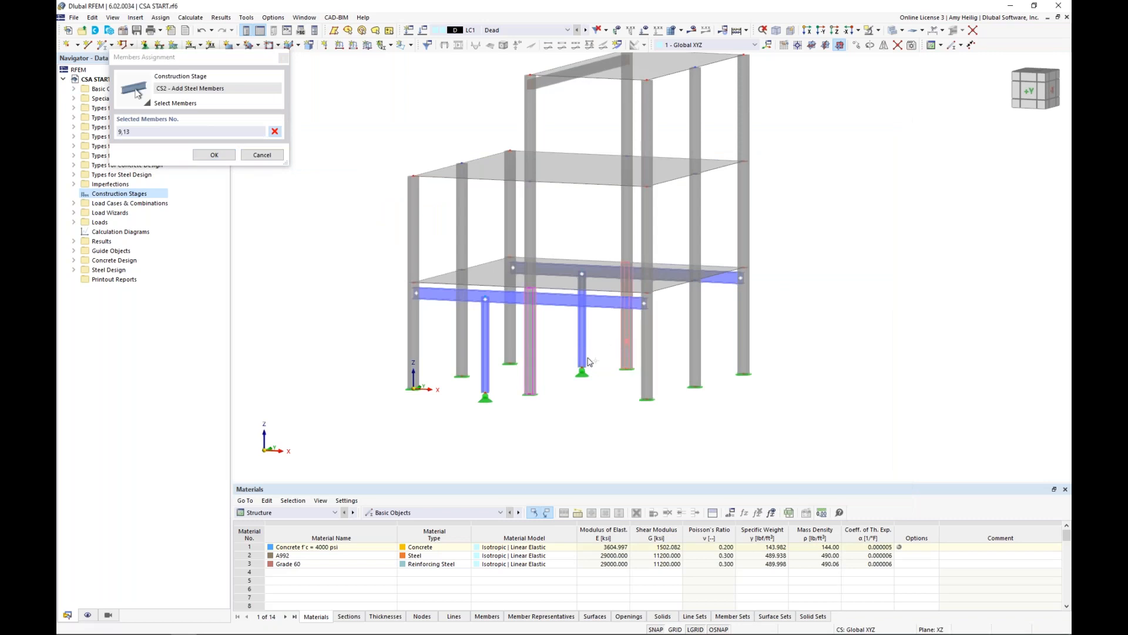
left_click(215, 155)
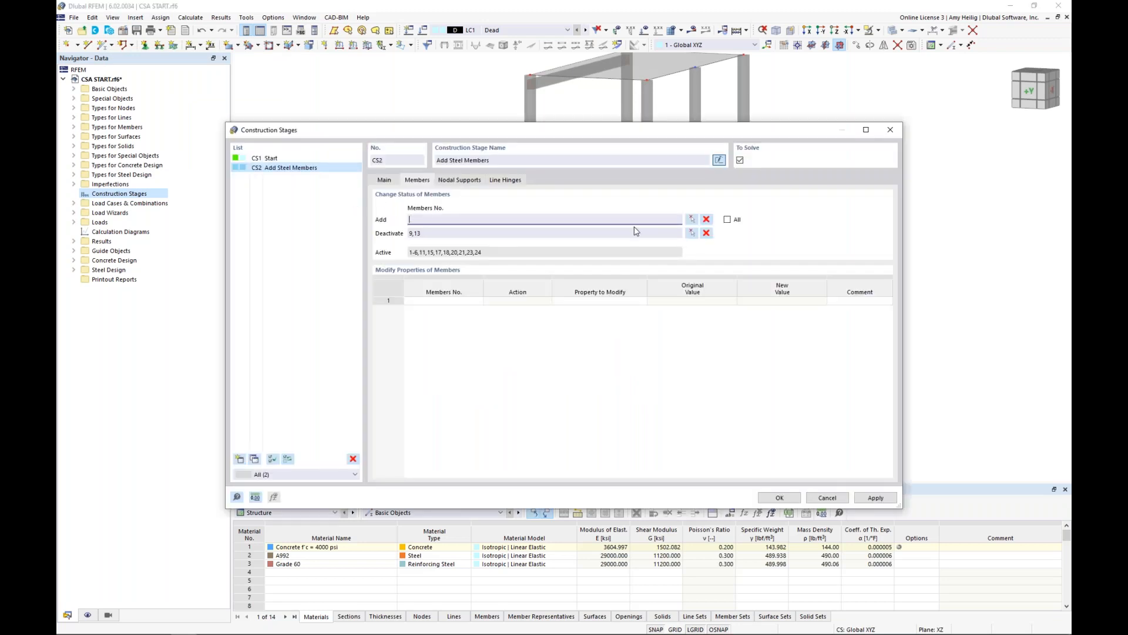
Add the temporary steel framing, both posts and both beams below the first slab, to the second construction stage's members.
left_click(691, 220)
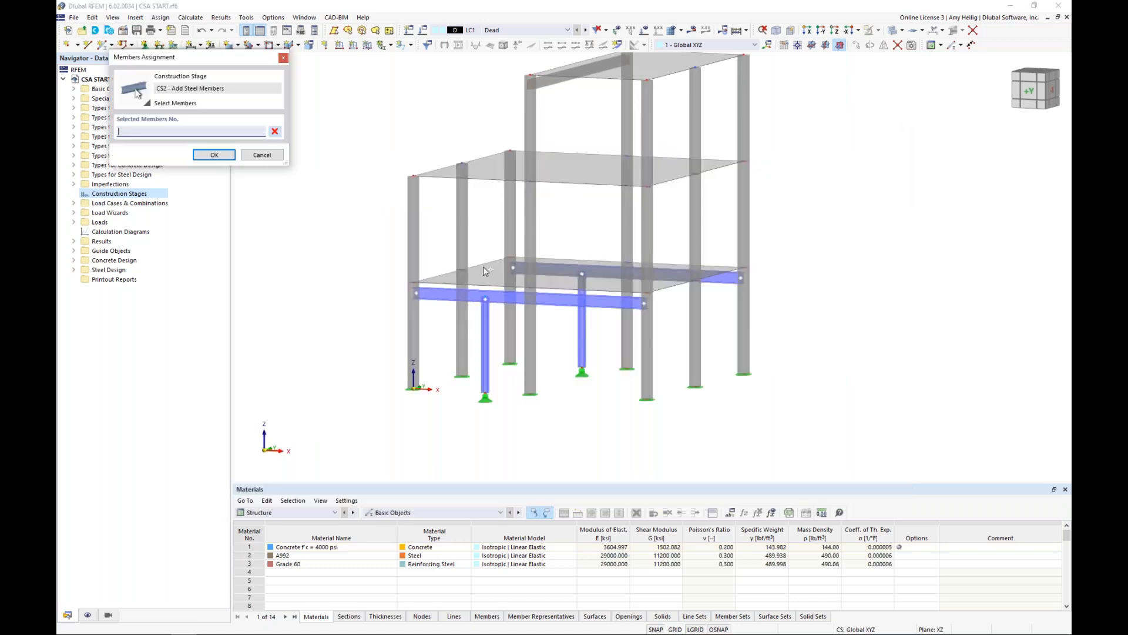
left_click(485, 321)
left_click(521, 292)
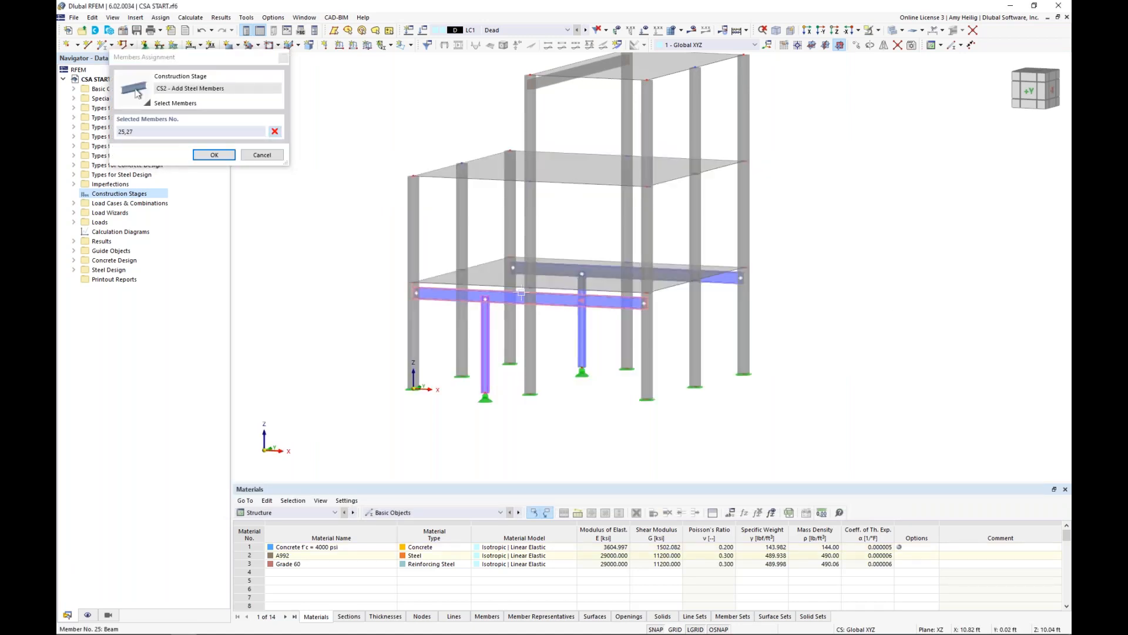
left_click(545, 270)
left_click(582, 328)
left_click(219, 157)
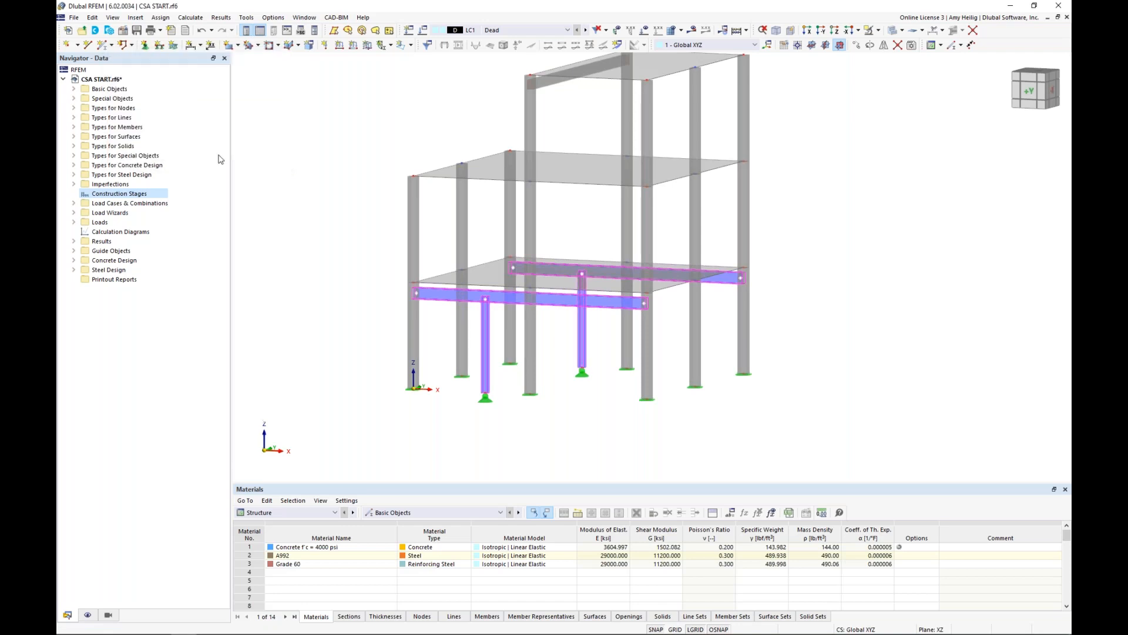
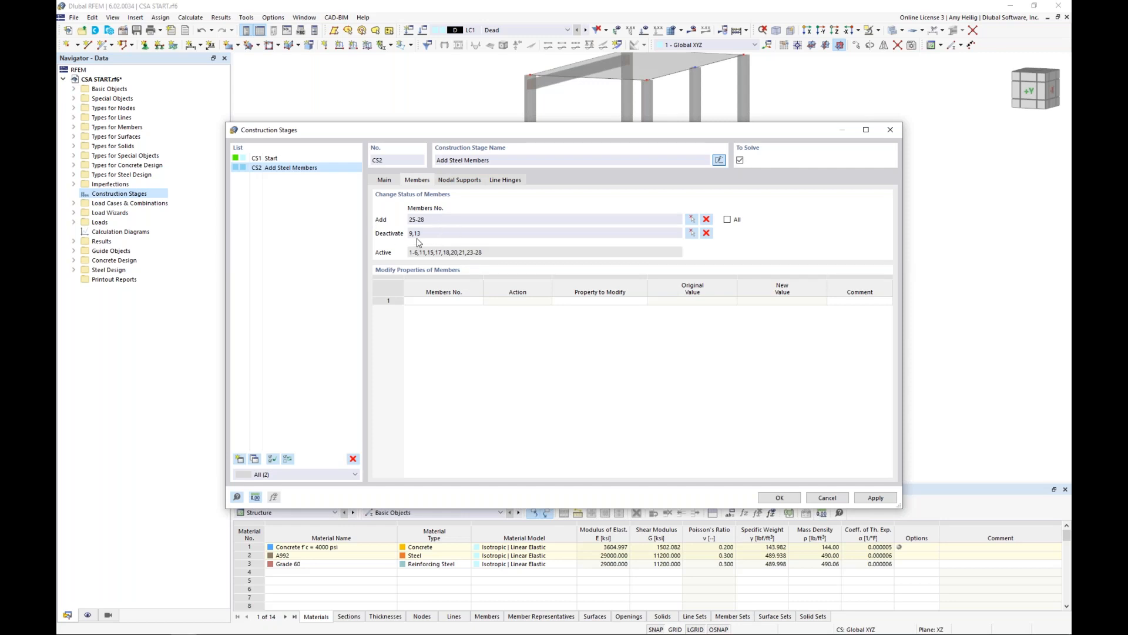
Add the nodal supports at the bases of both steel posts, nodes 43 and 44, to the second construction stage.
left_click(457, 182)
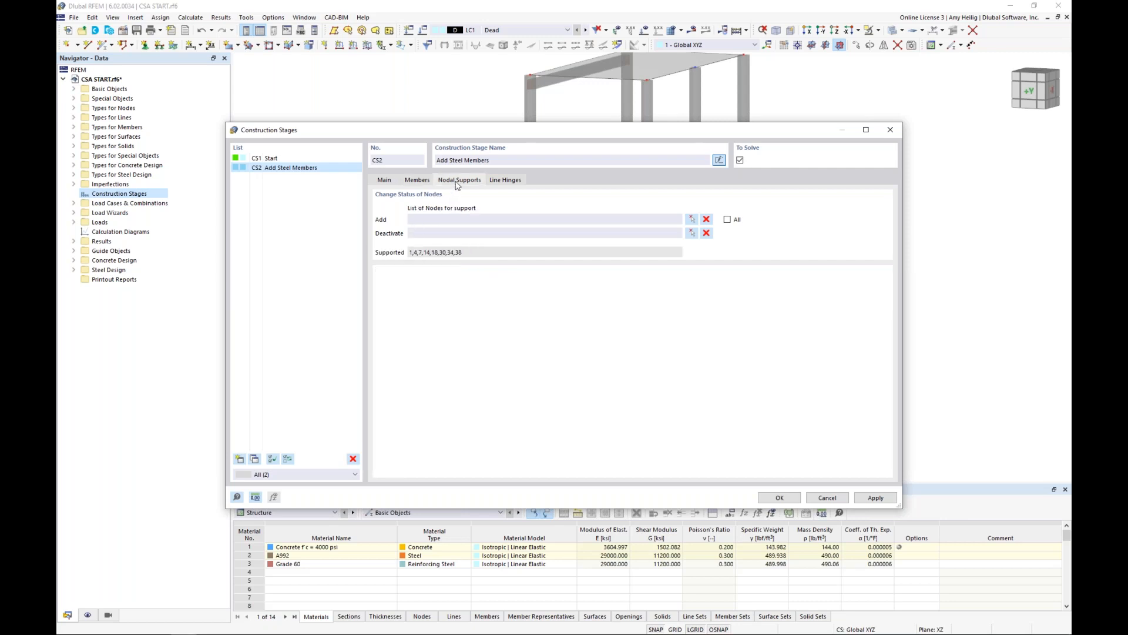
left_click(693, 220)
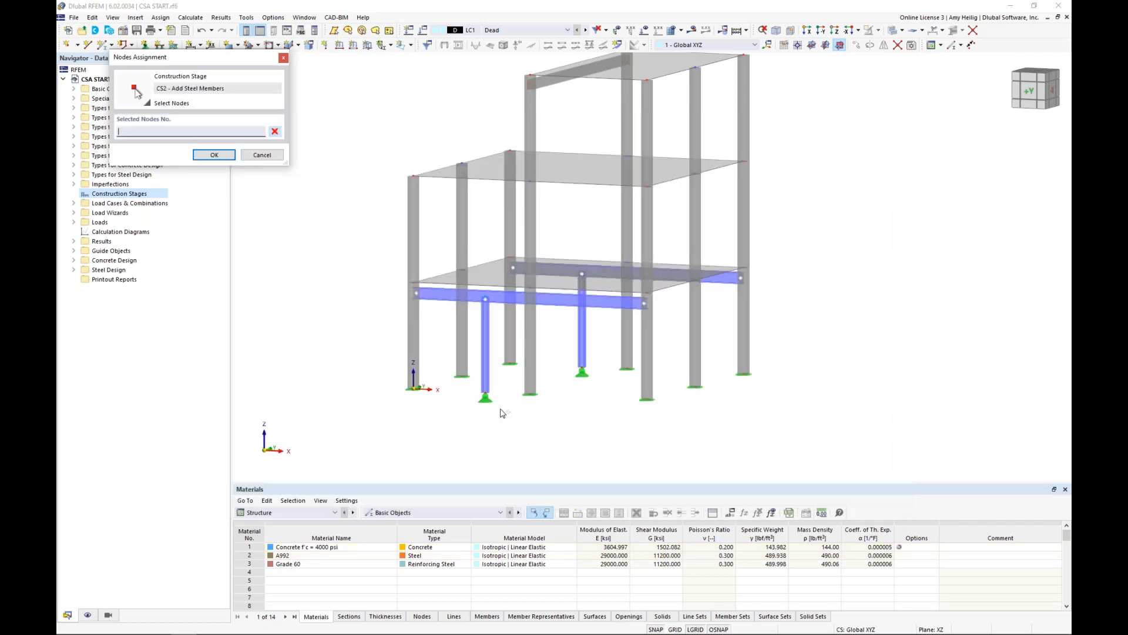
left_click(485, 394)
left_click(582, 368)
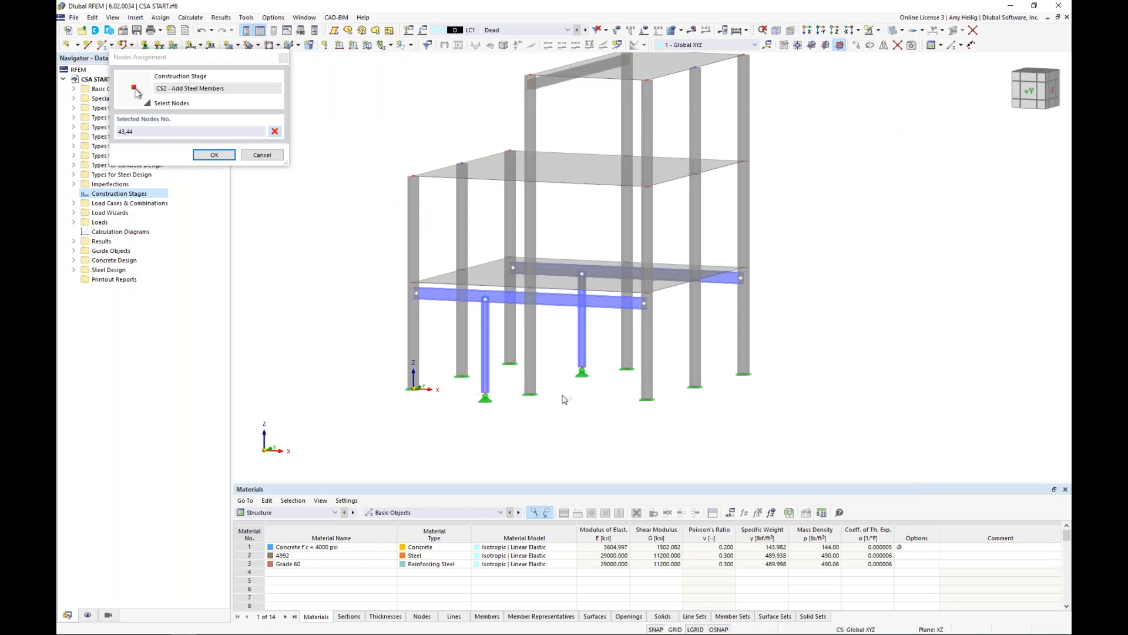
right_click(562, 395)
left_click_drag(515, 131, 517, 438)
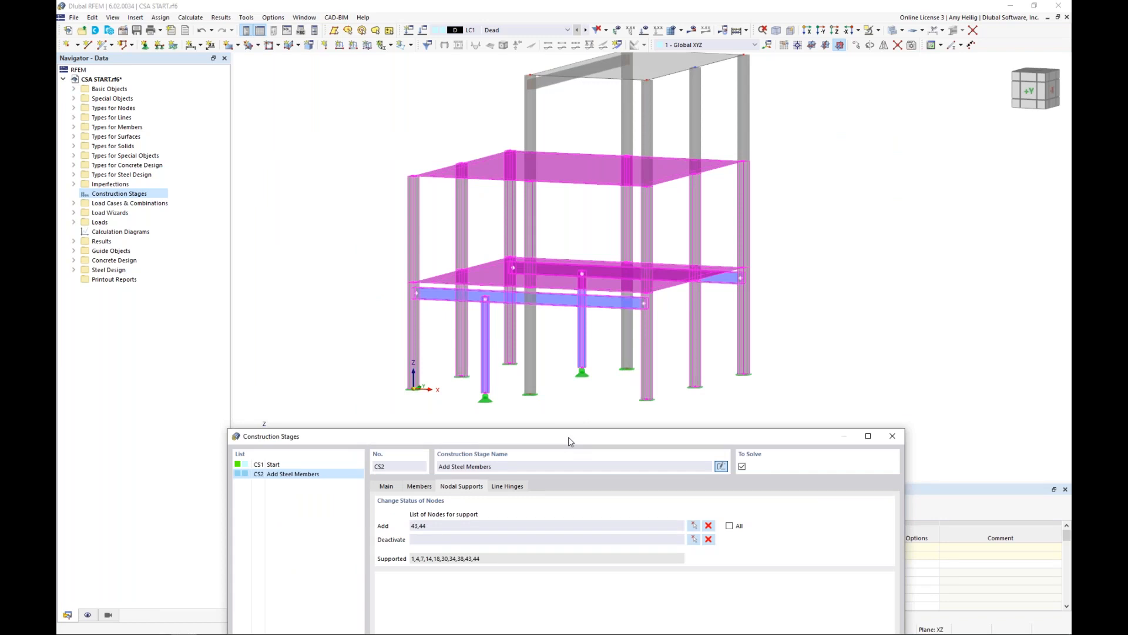
left_click_drag(569, 436, 577, 119)
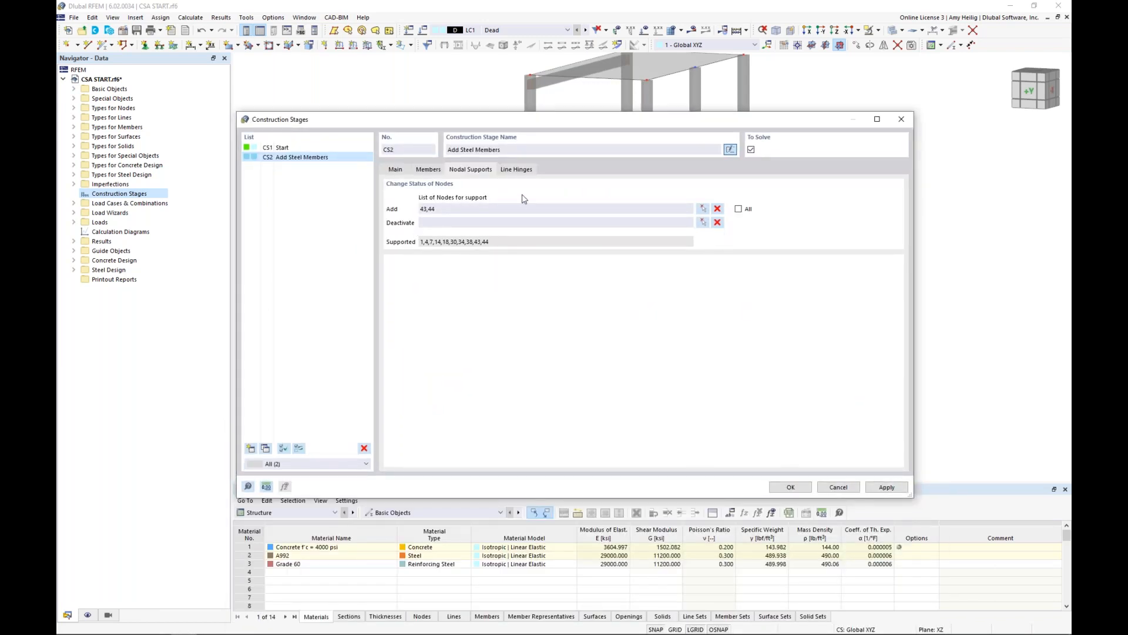
Add all line hinges to the second construction stage.
left_click(526, 171)
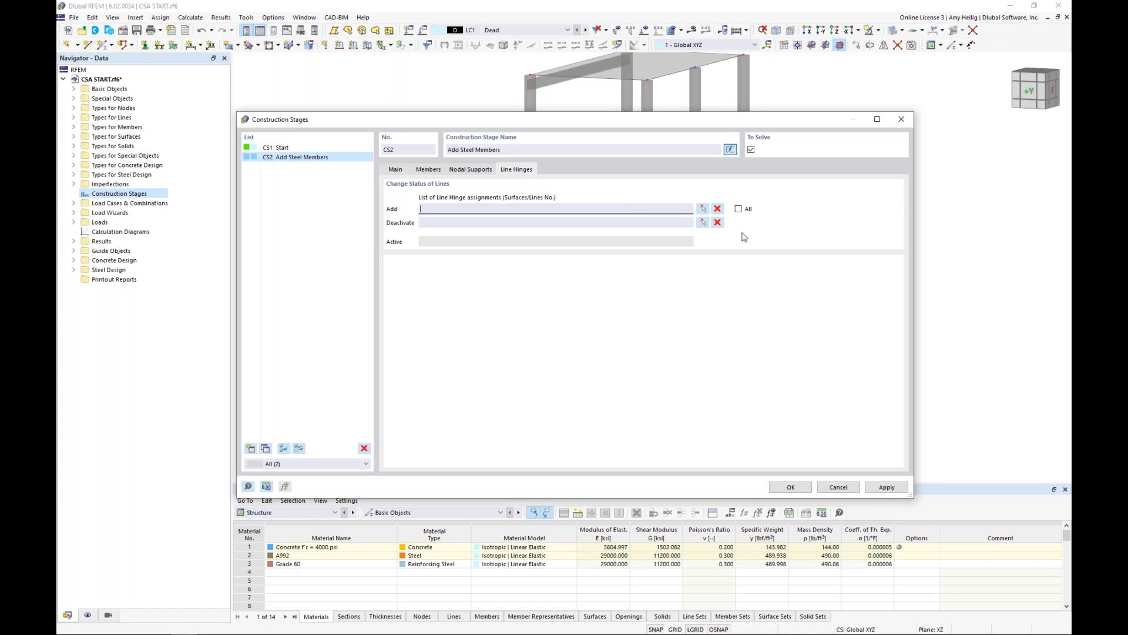
left_click(738, 209)
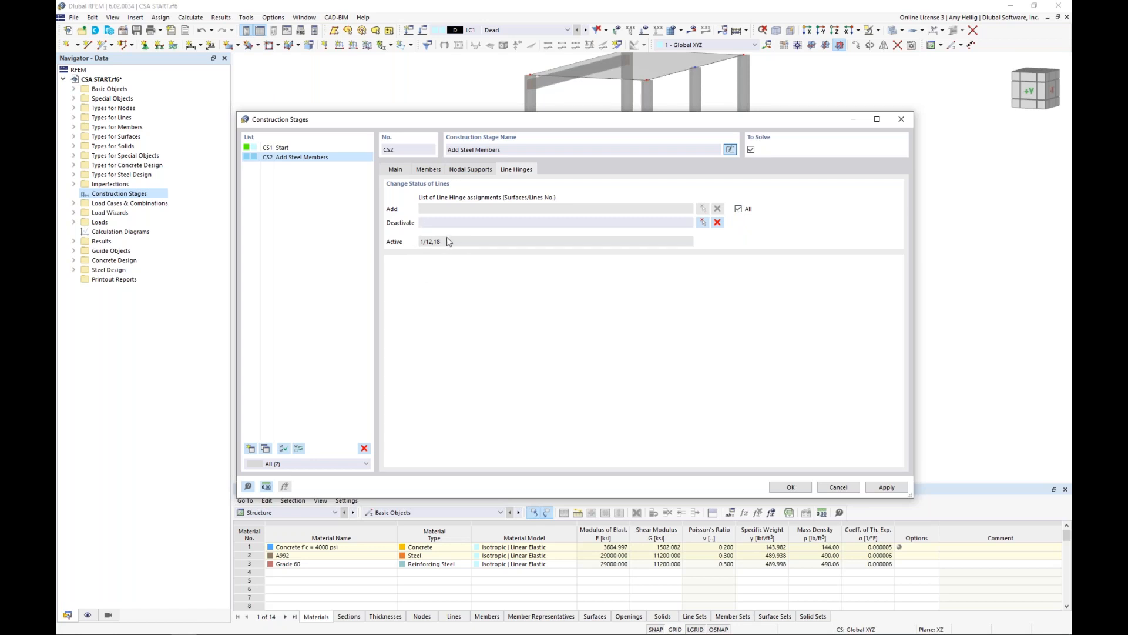
left_click(395, 169)
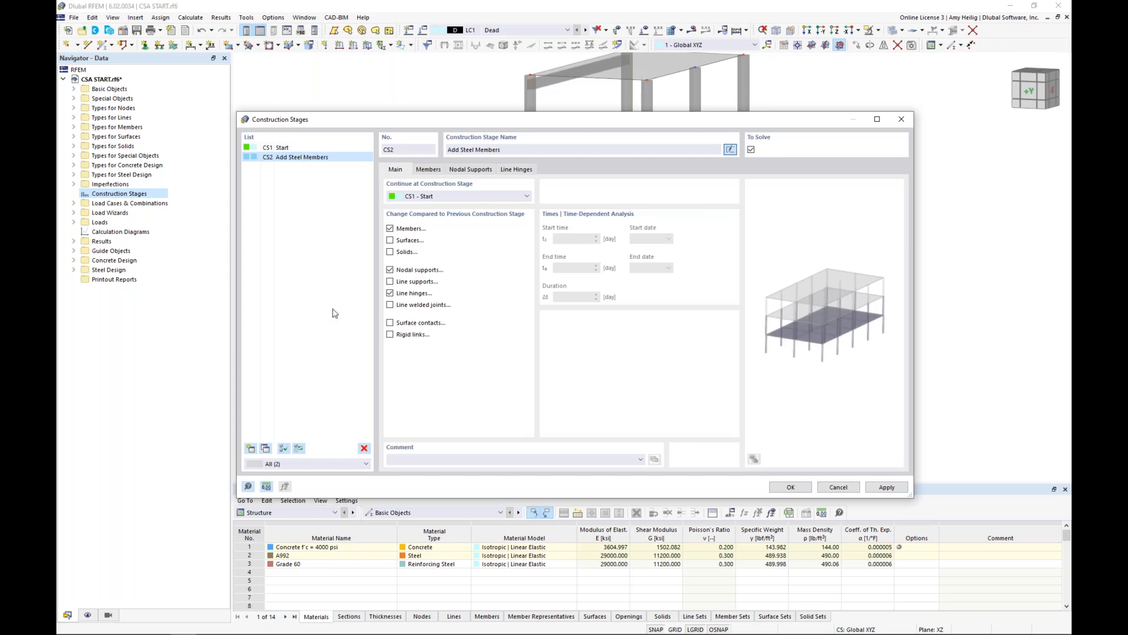
Create a third construction stage named Add 3rd Story, with surface changes enabled and nodal support changes disabled.
left_click(250, 448)
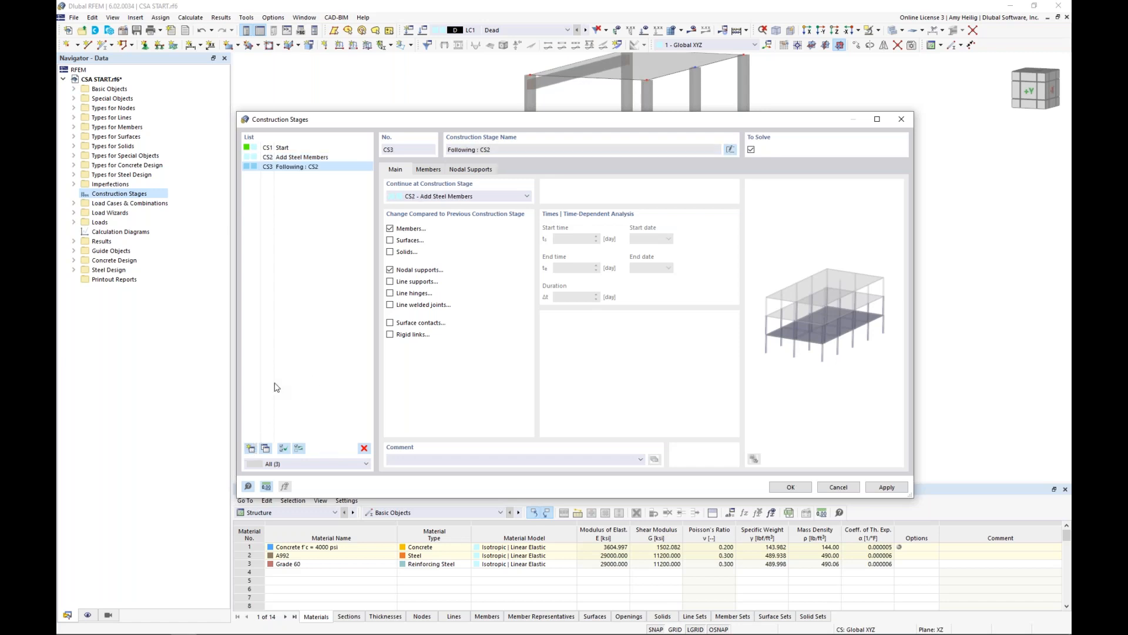
left_click(730, 149)
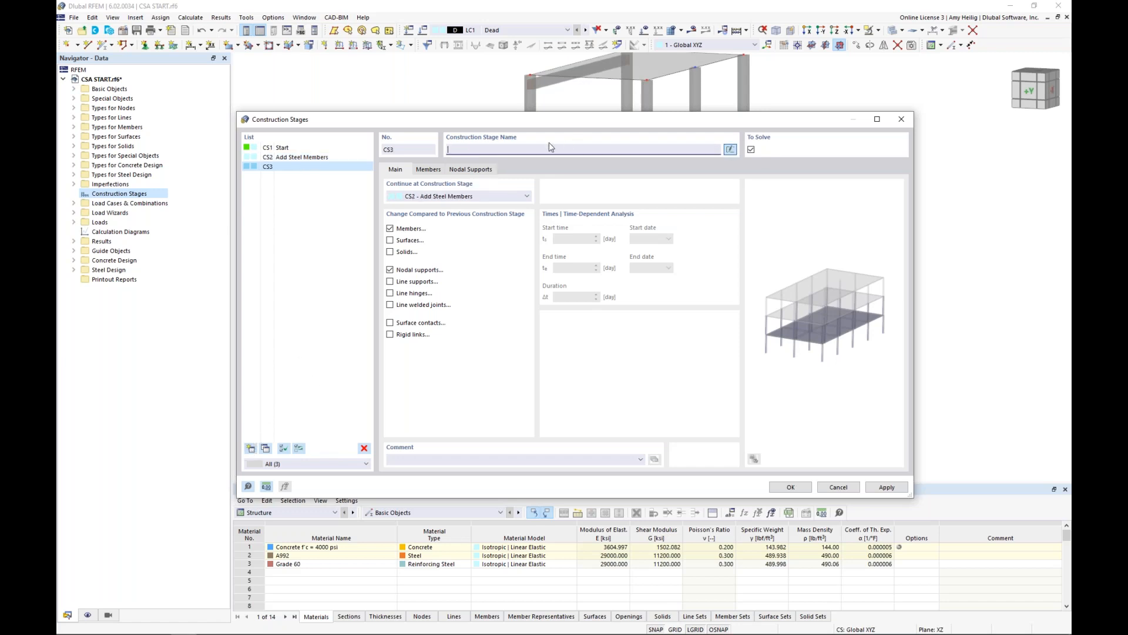
type("Add 3rd Story")
left_click(390, 240)
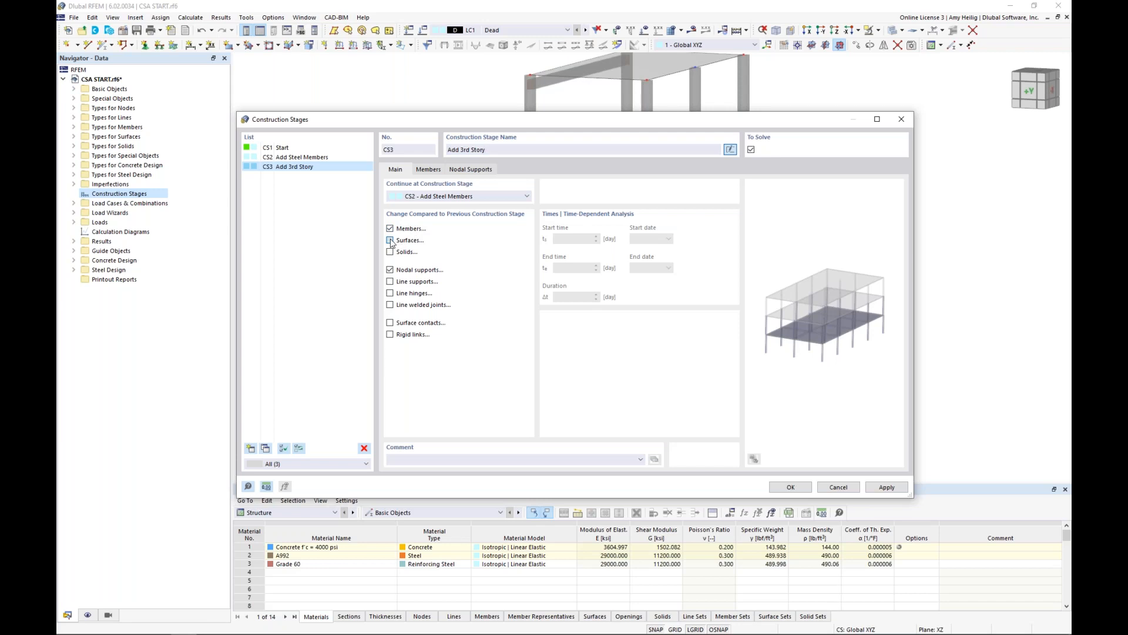
left_click(391, 270)
Add the third-storey columns and roof beam, members 29, 31 and 34-37, to the Add 3rd Story stage.
left_click(429, 169)
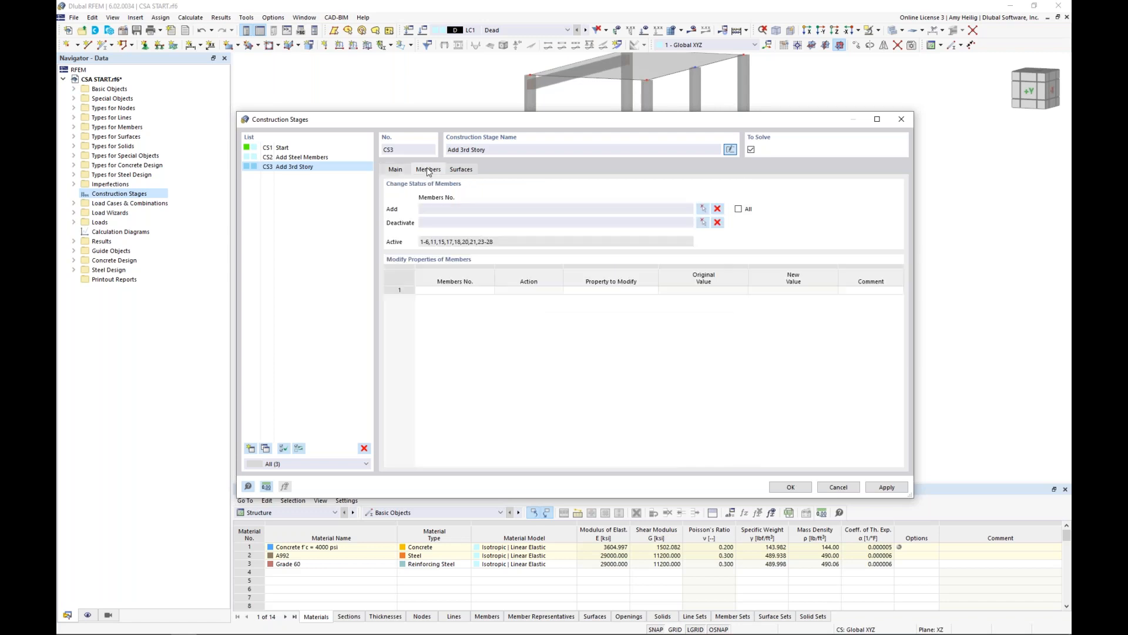
left_click(703, 210)
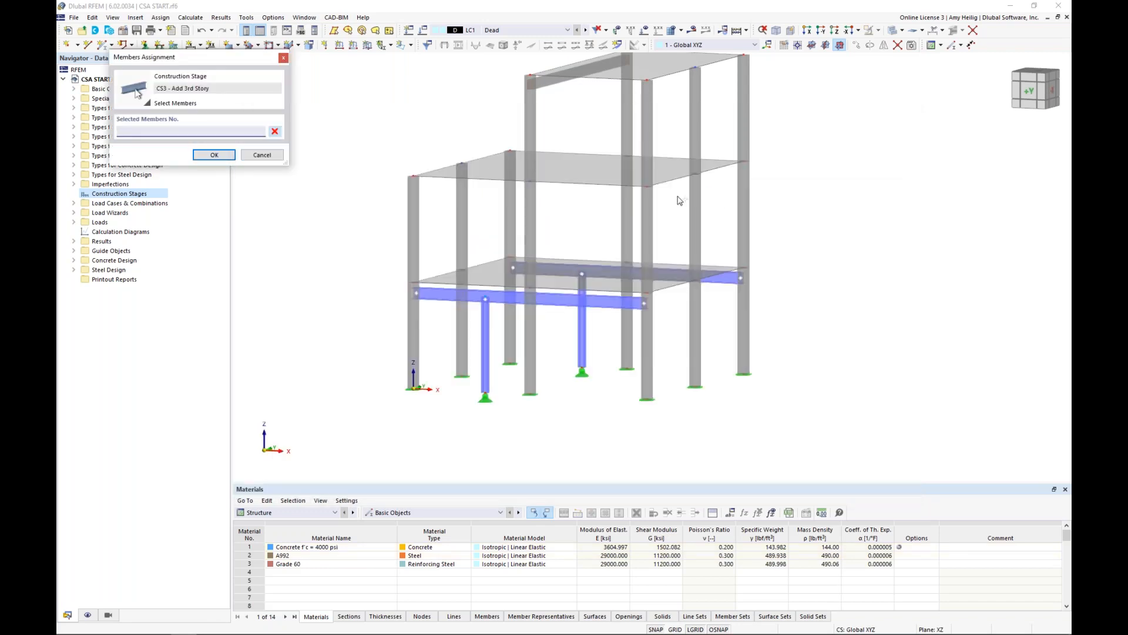
middle_click_drag(680, 200, 612, 295)
left_click_drag(722, 232, 428, 122)
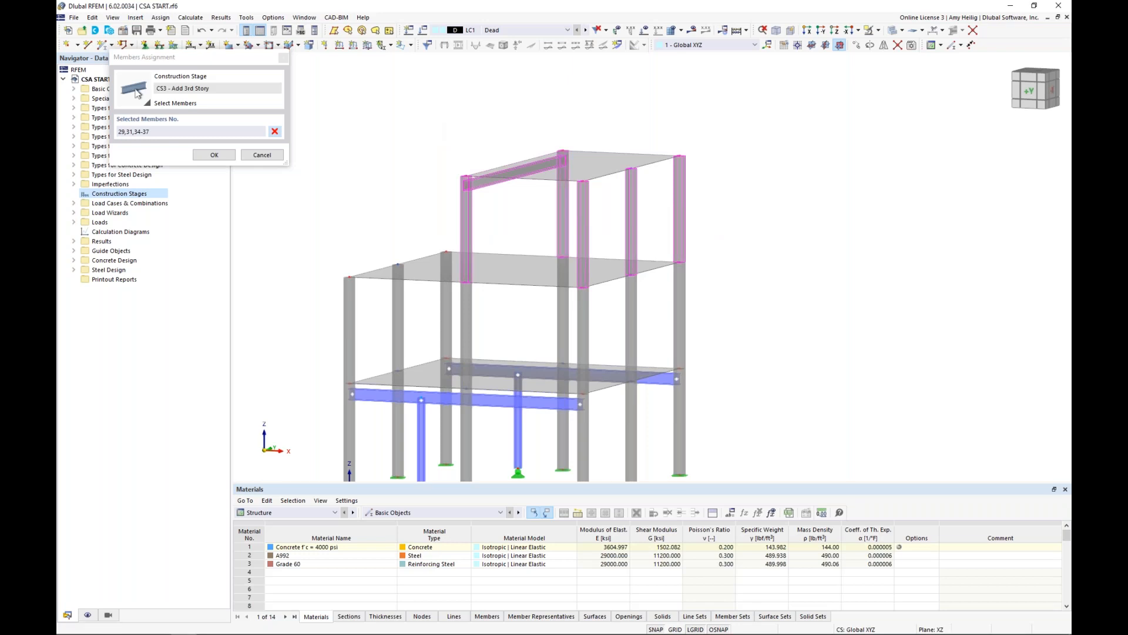
key("Return")
Add the uppermost slab to the surfaces of the Add 3rd Story stage and save the construction stages.
left_click(450, 180)
left_click(416, 219)
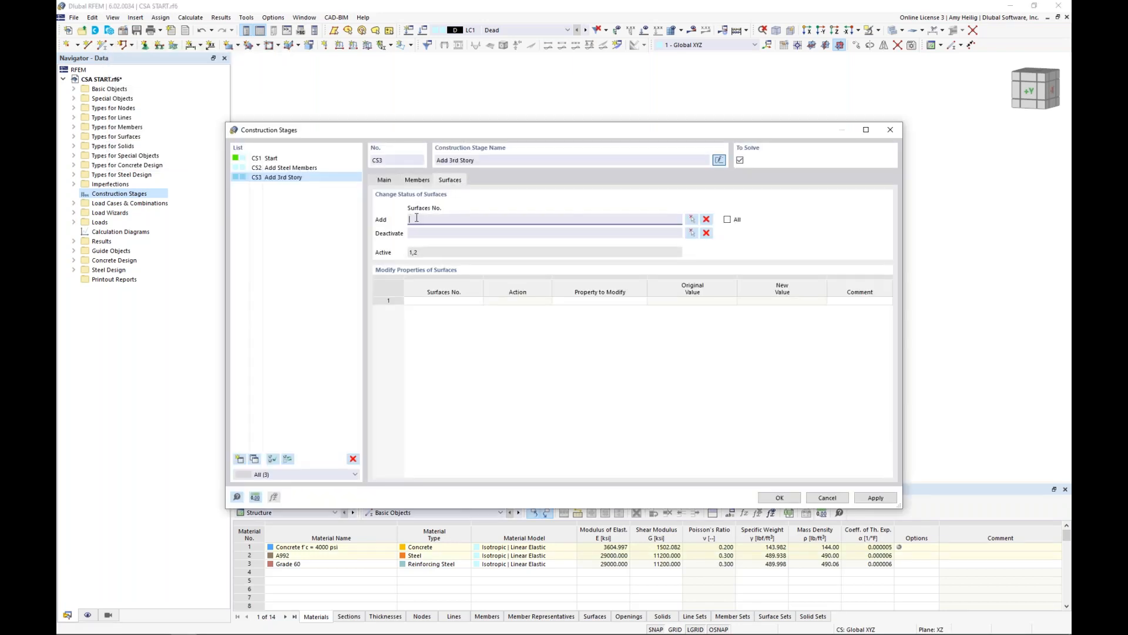
left_click(694, 220)
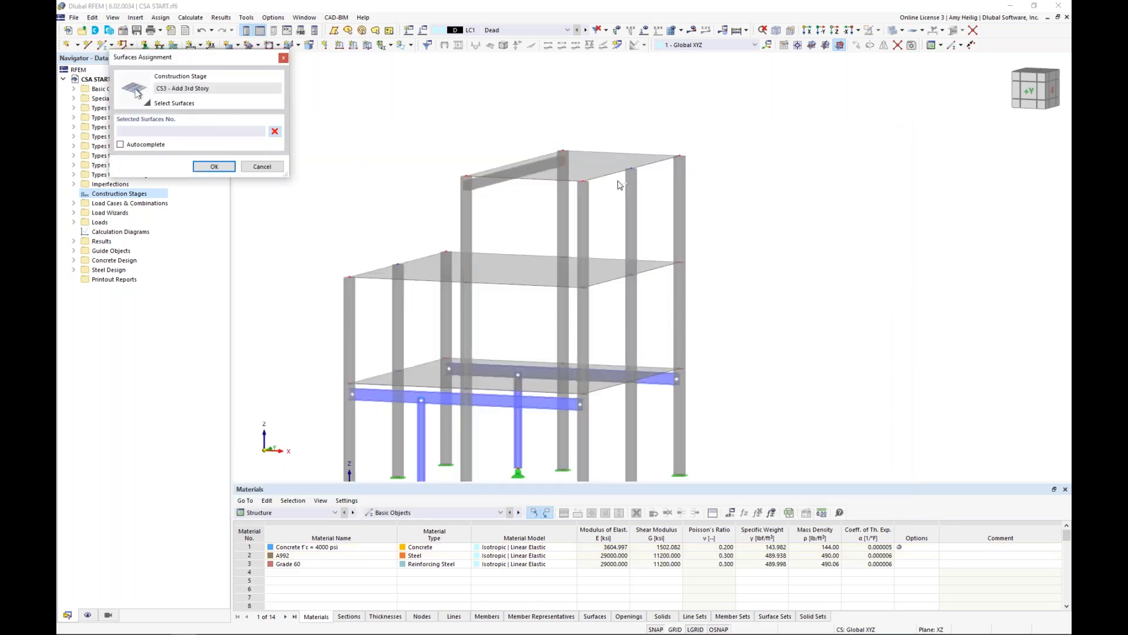
left_click(604, 165)
left_click(214, 167)
left_click(383, 180)
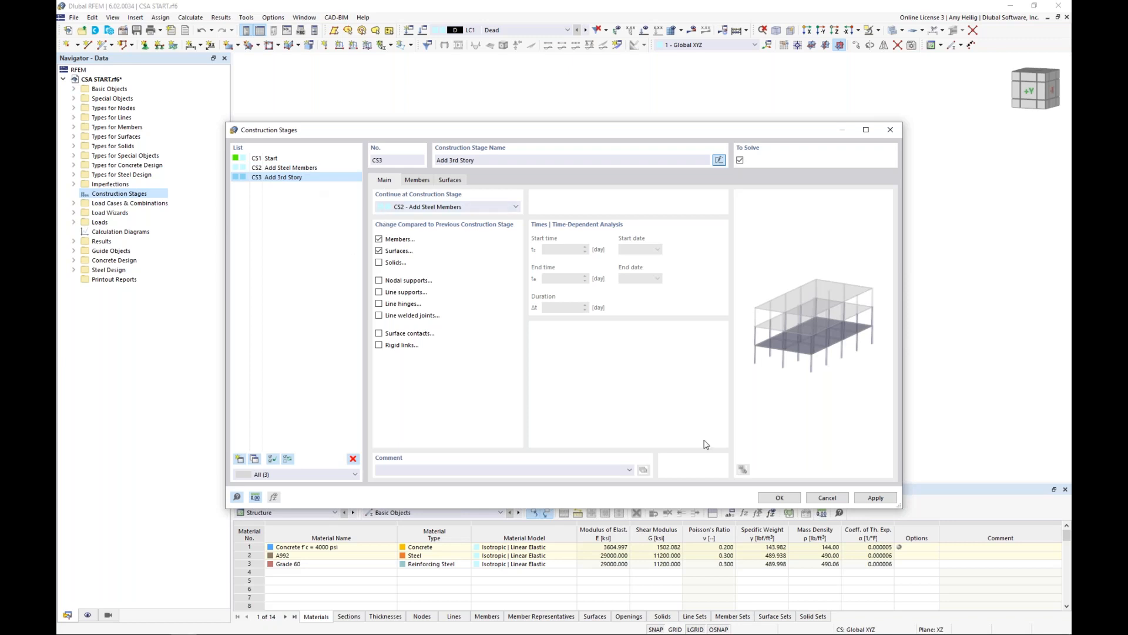
left_click(778, 498)
Examine the model in each construction stage in sequence, from Start through Add Steel Members to Add 3rd Story.
middle_click_drag(735, 277, 769, 211)
scroll(769, 210, "down", 1)
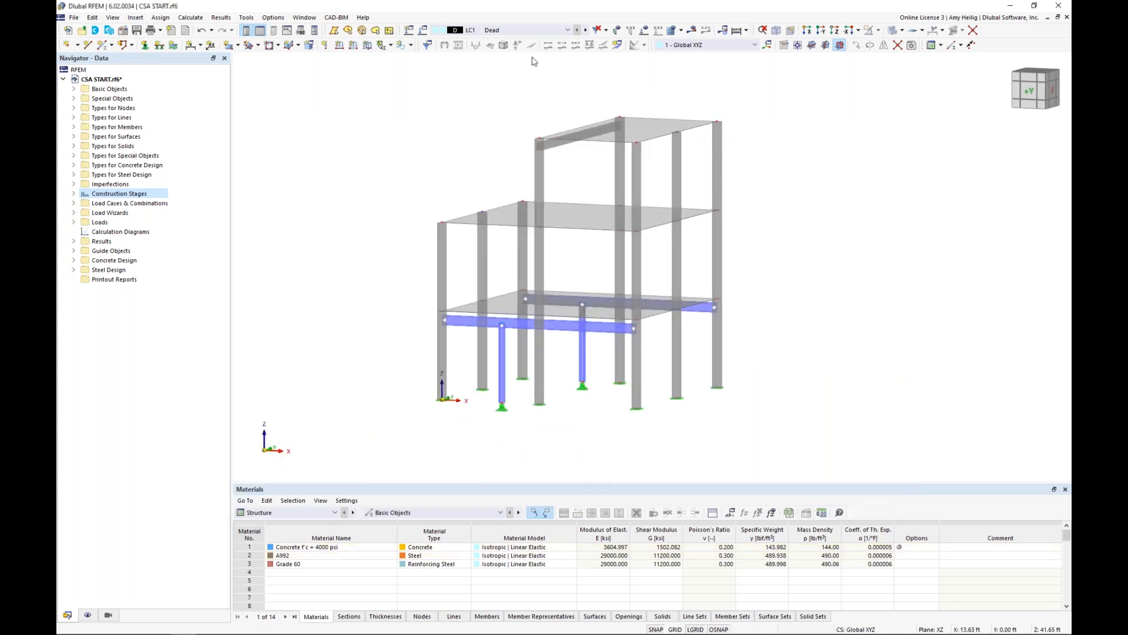
left_click(529, 33)
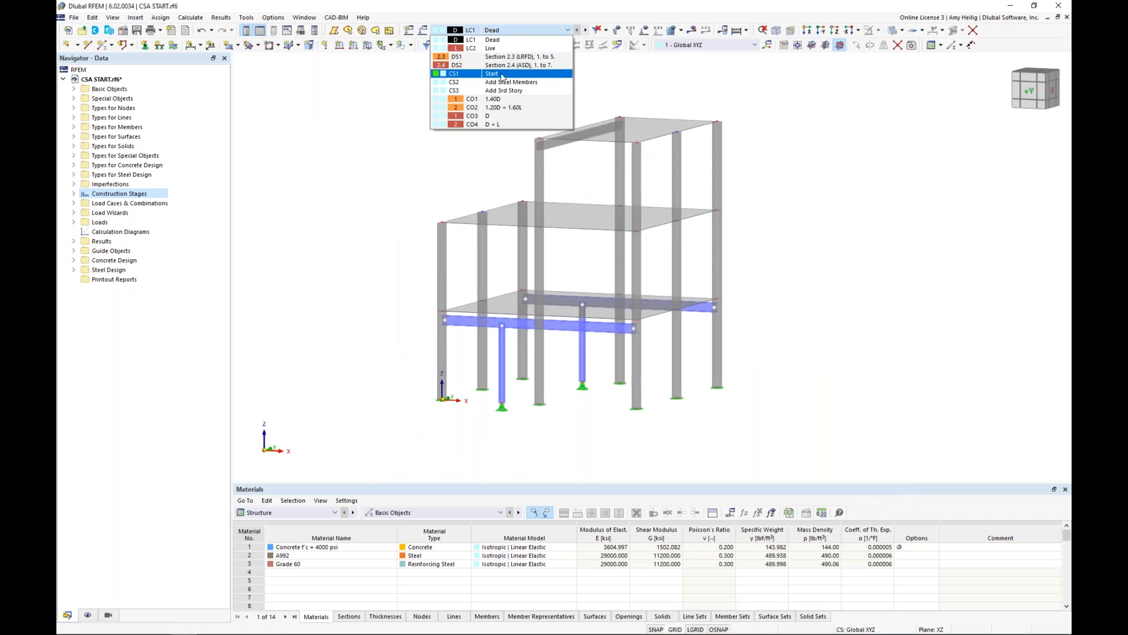
left_click(502, 74)
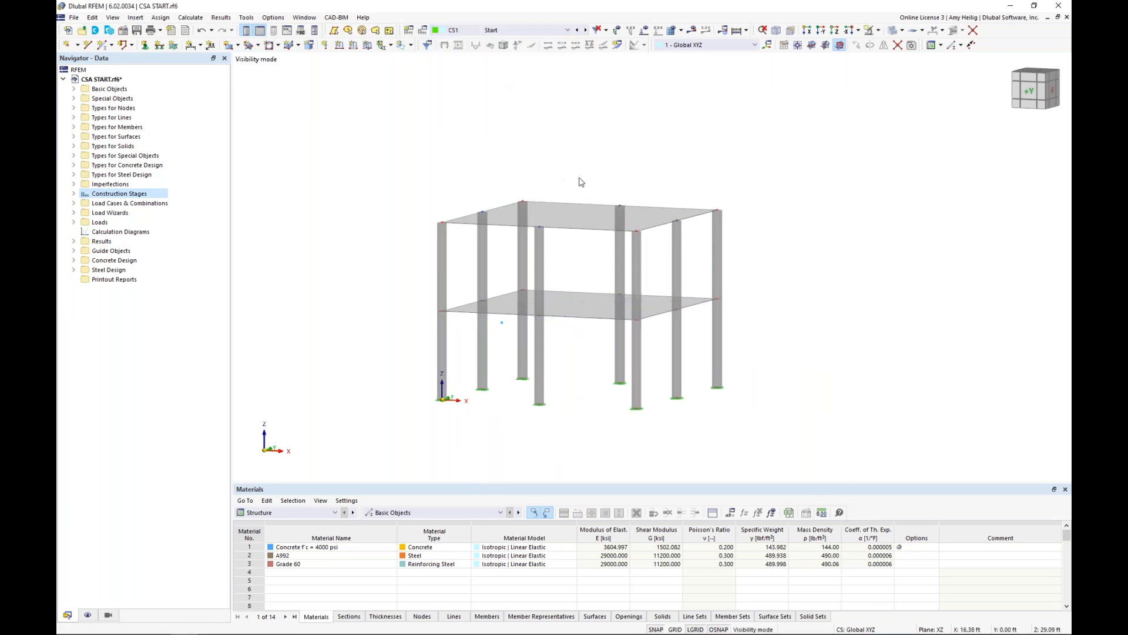
middle_click_drag(574, 178, 546, 189)
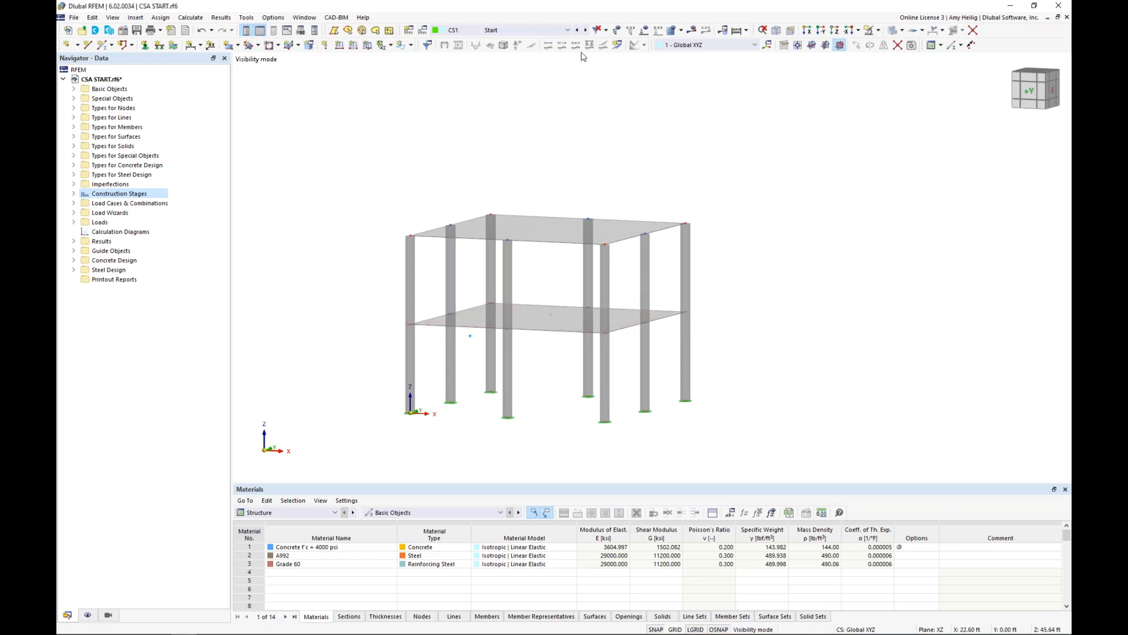
left_click(585, 30)
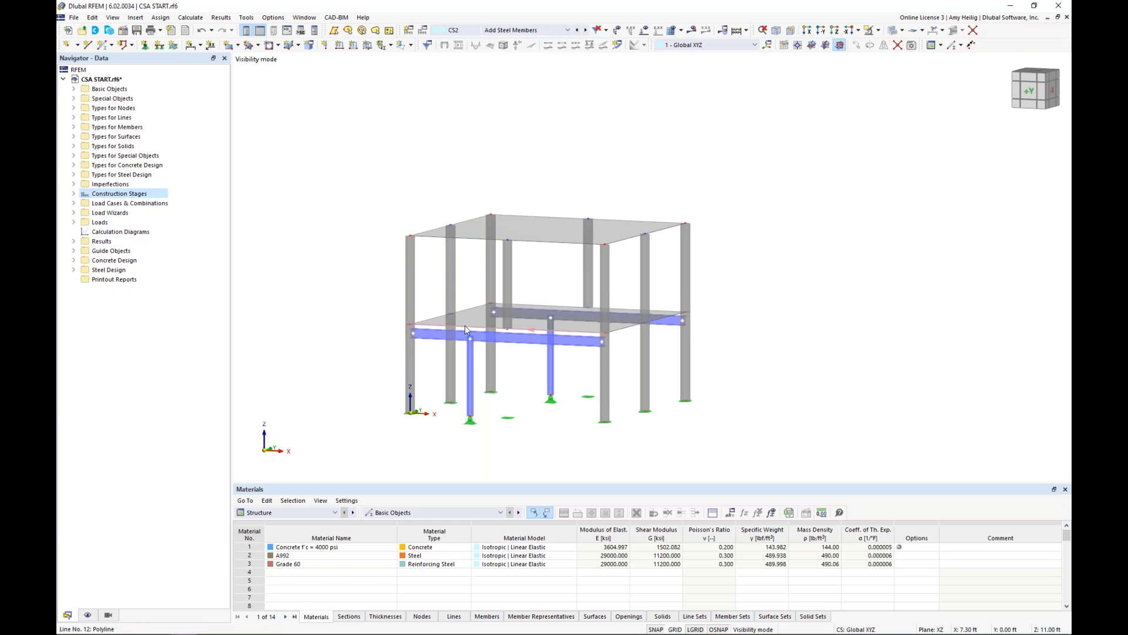
left_click(585, 30)
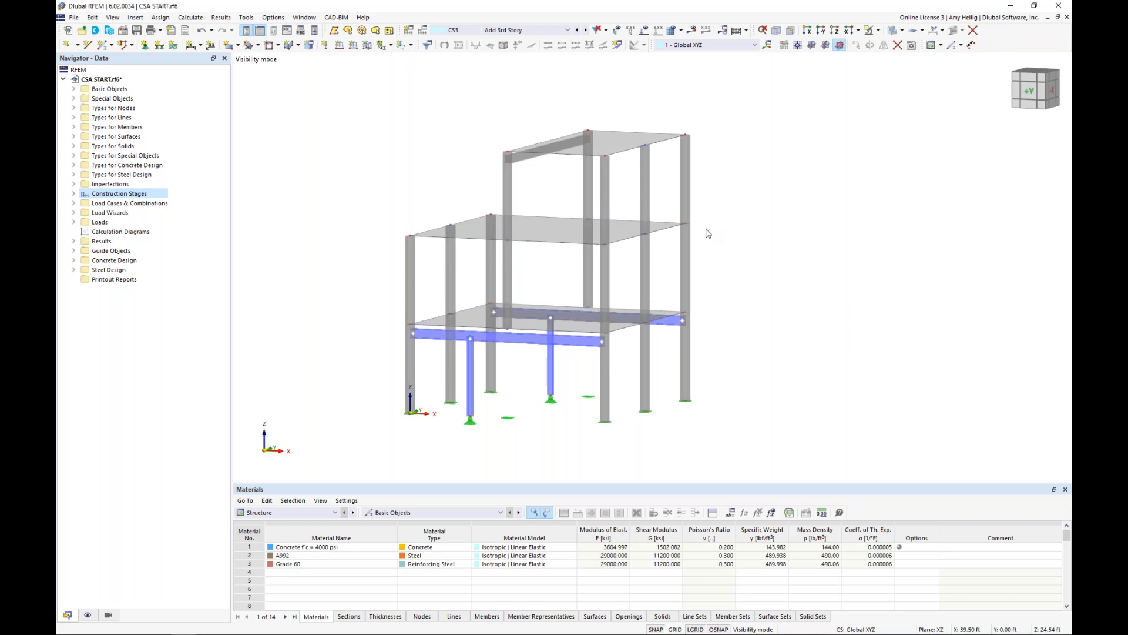
Display the surface loads on the full model for the Dead load case and the Live load case.
left_click(564, 29)
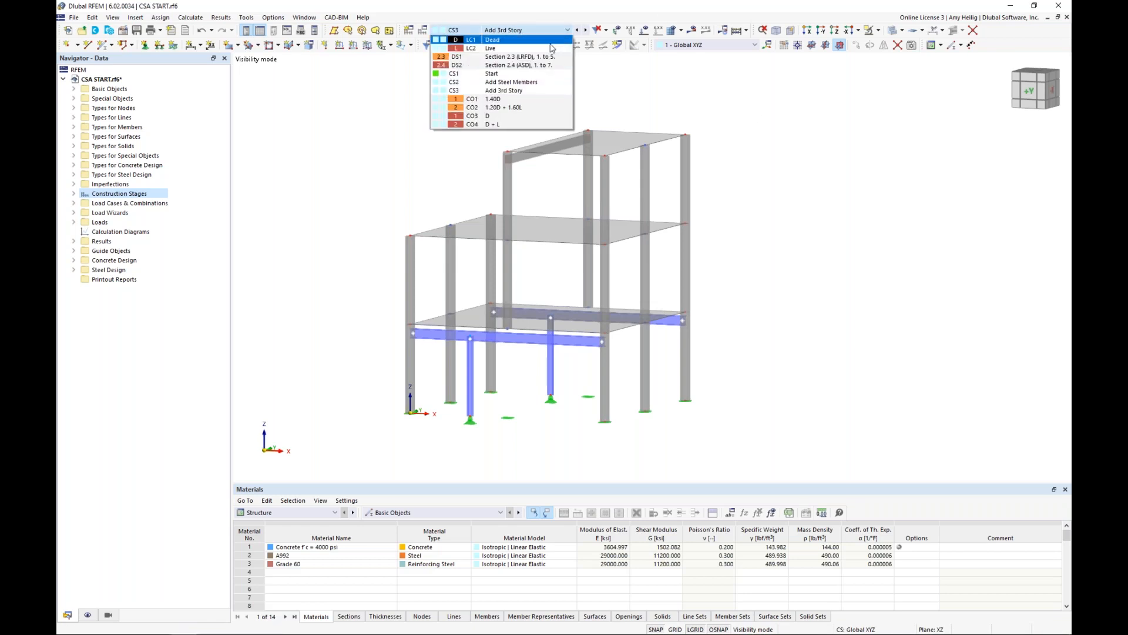
left_click(550, 42)
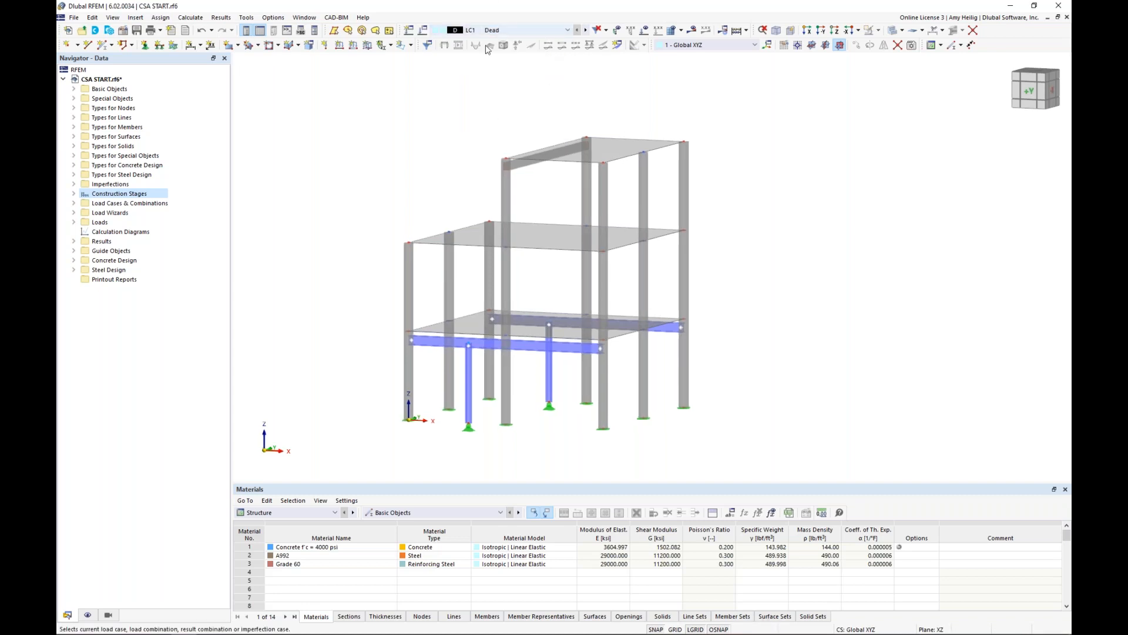
left_click(644, 31)
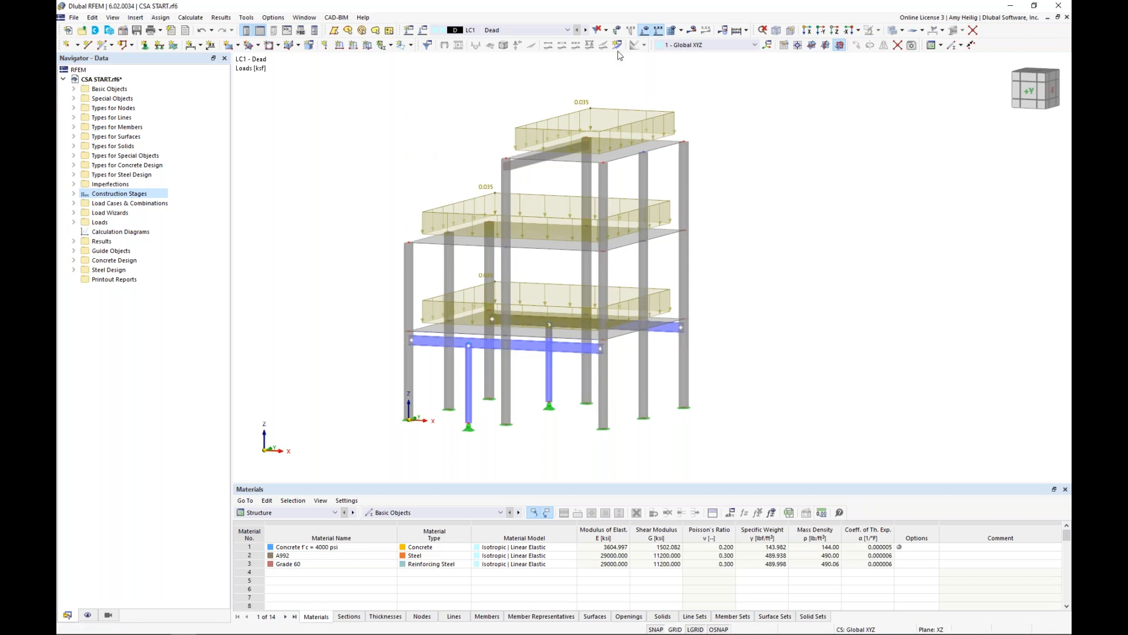
left_click(586, 30)
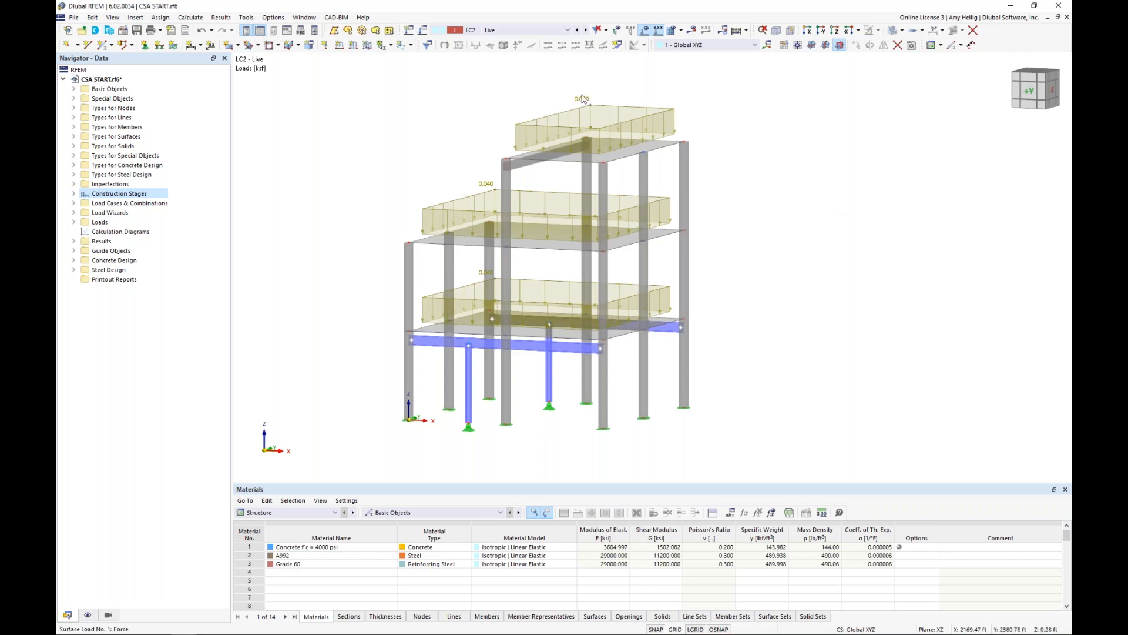
Examine the settings of the Dead and Live load cases, including the action categories available for the Dead case.
left_click(424, 31)
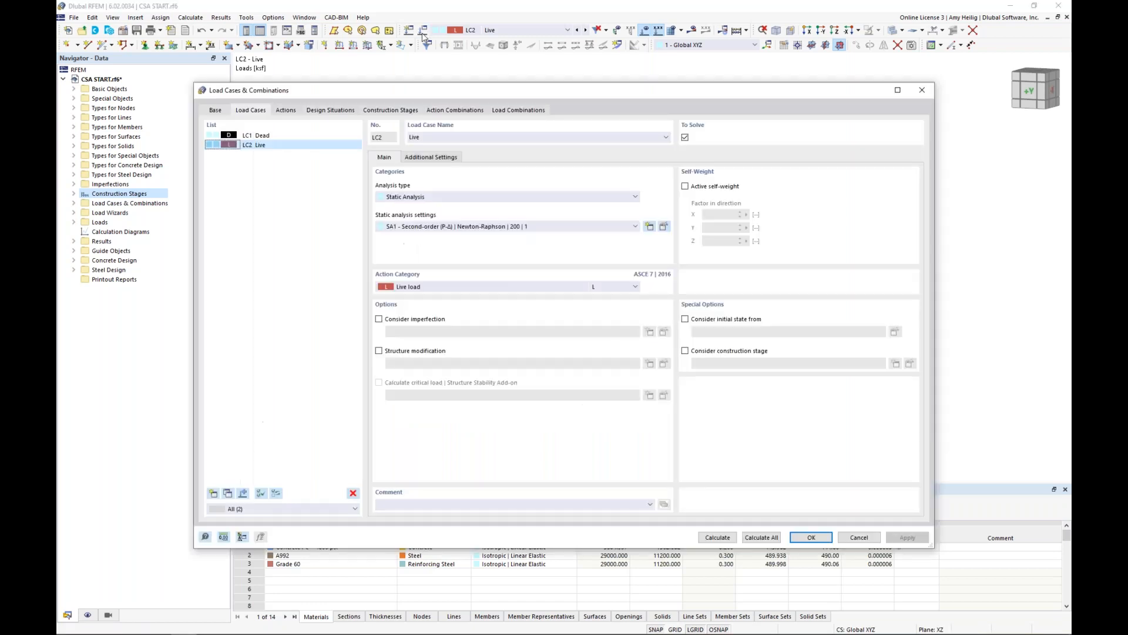
left_click(301, 137)
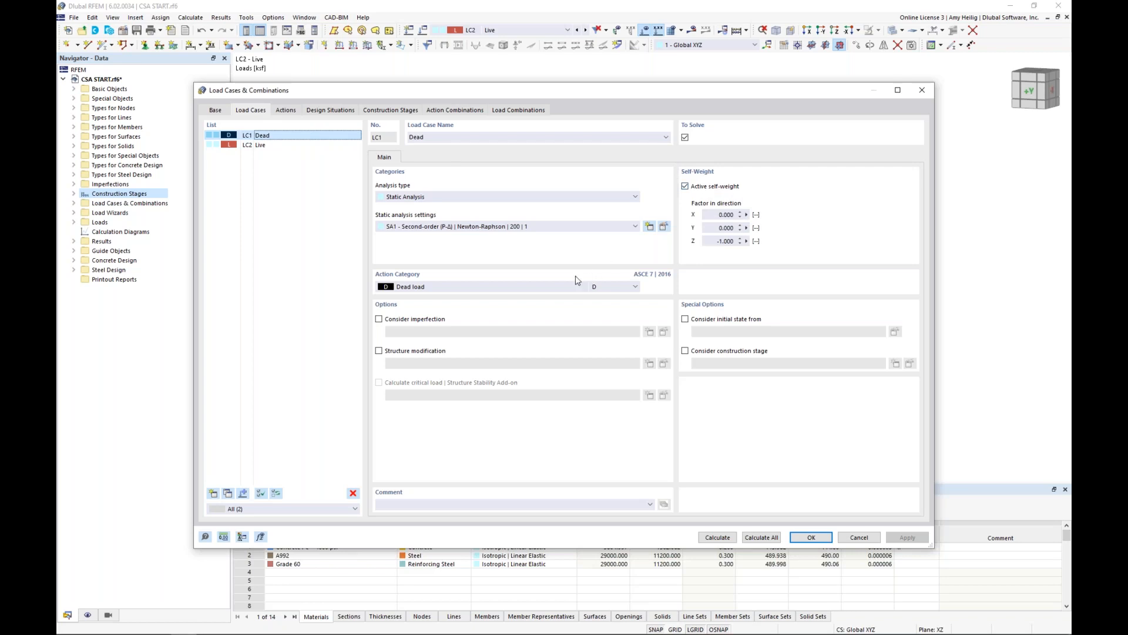
left_click(535, 288)
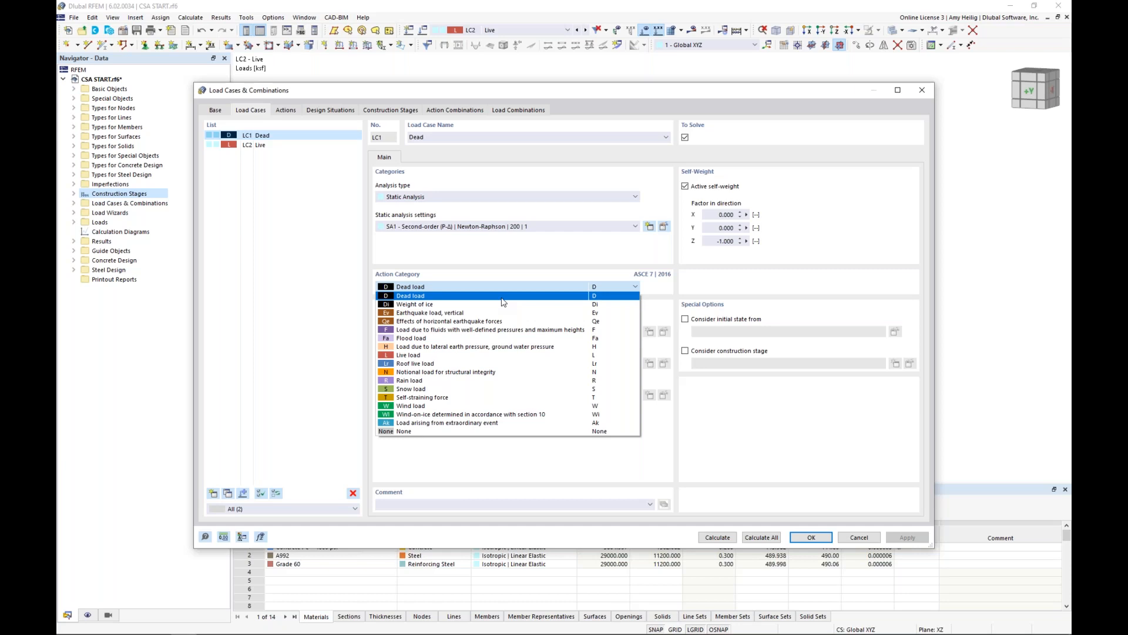
left_click(549, 256)
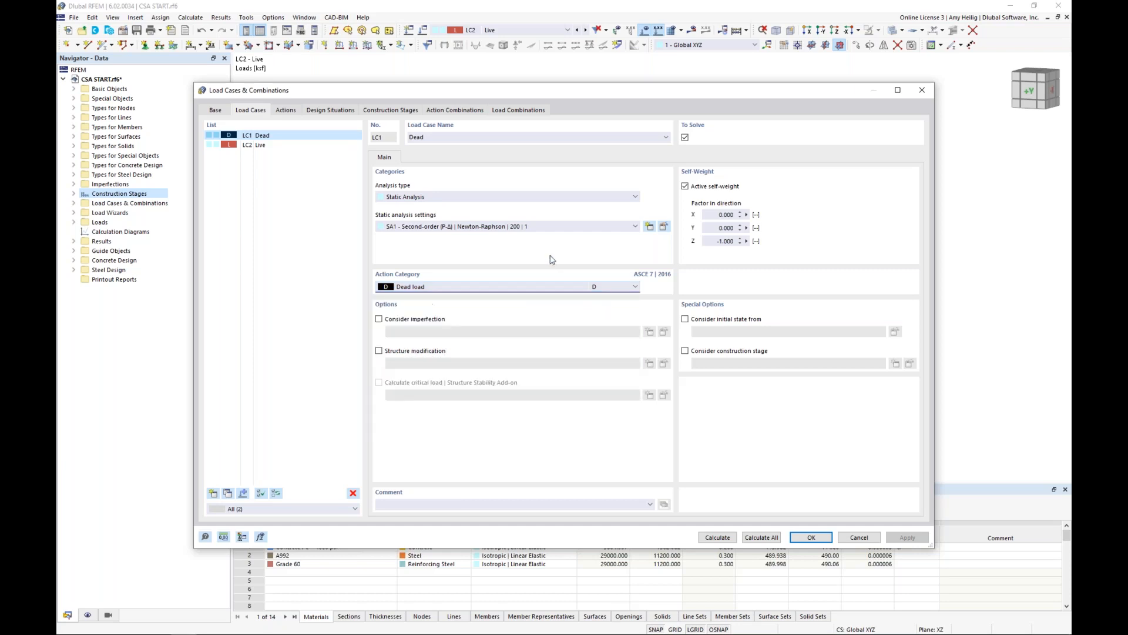
left_click(257, 146)
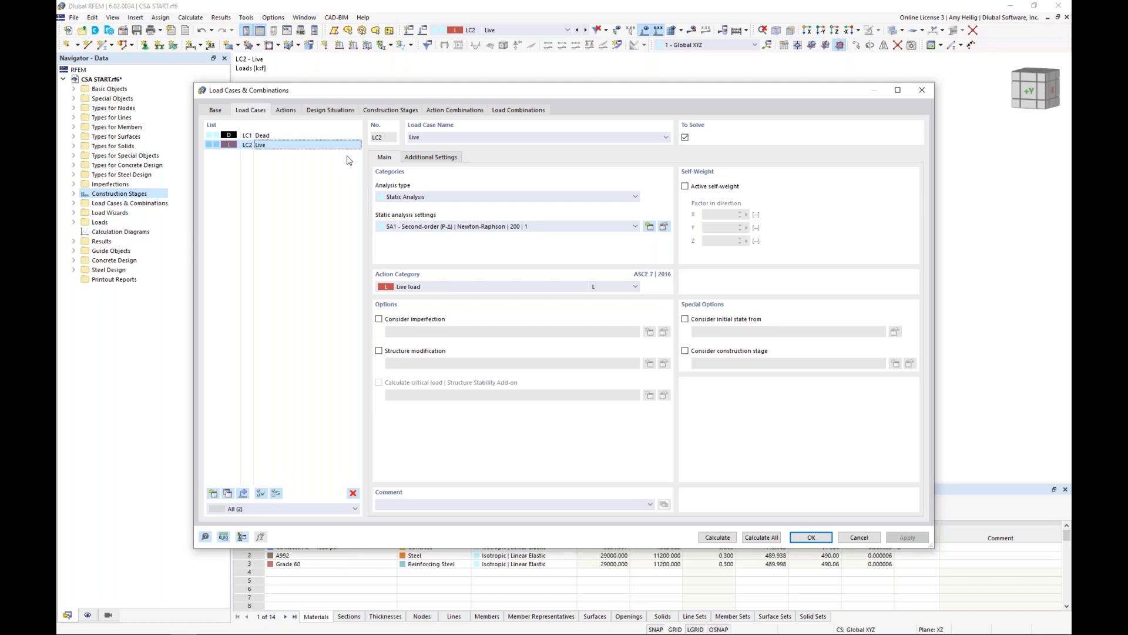
Examine the standard groups available for load case classification and the combination wizard, keeping ASCE 7.
left_click(218, 111)
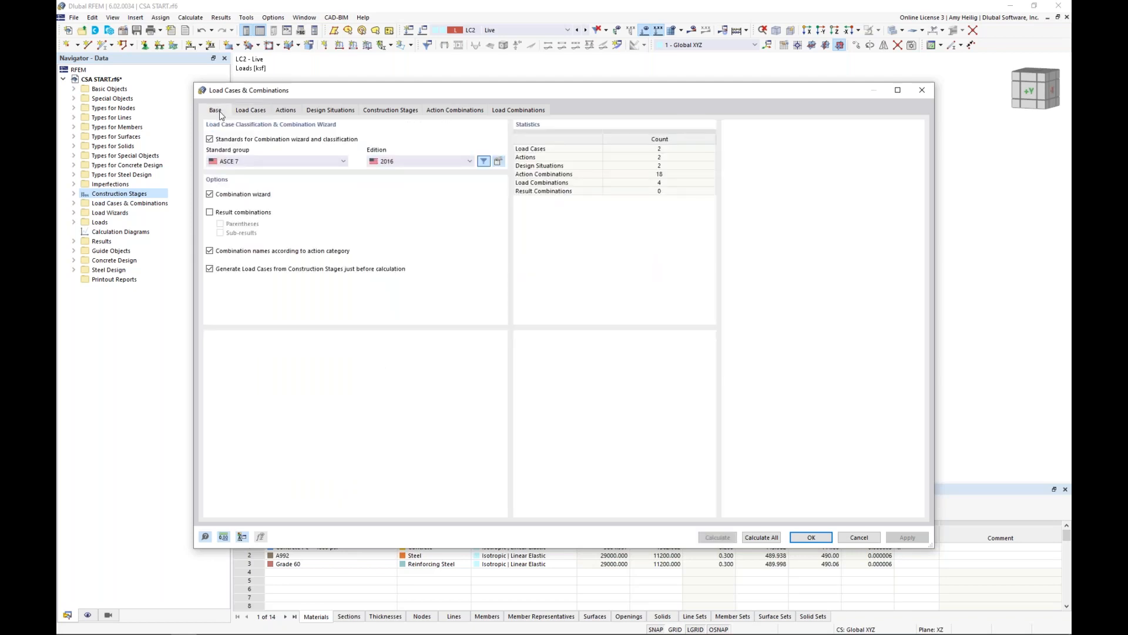
left_click(256, 161)
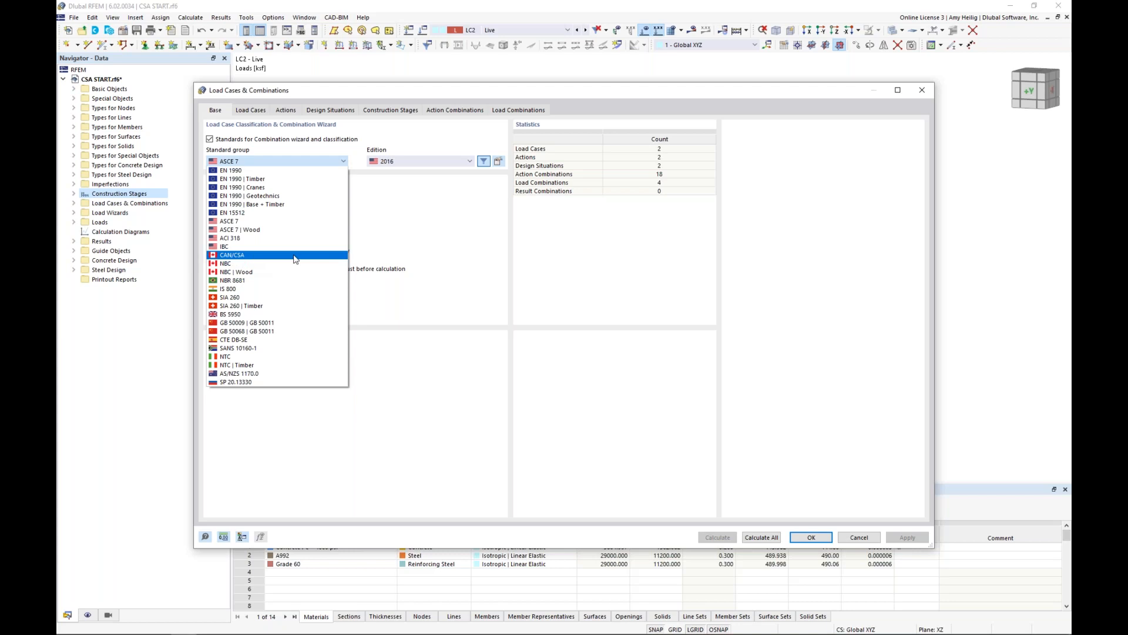
left_click(391, 227)
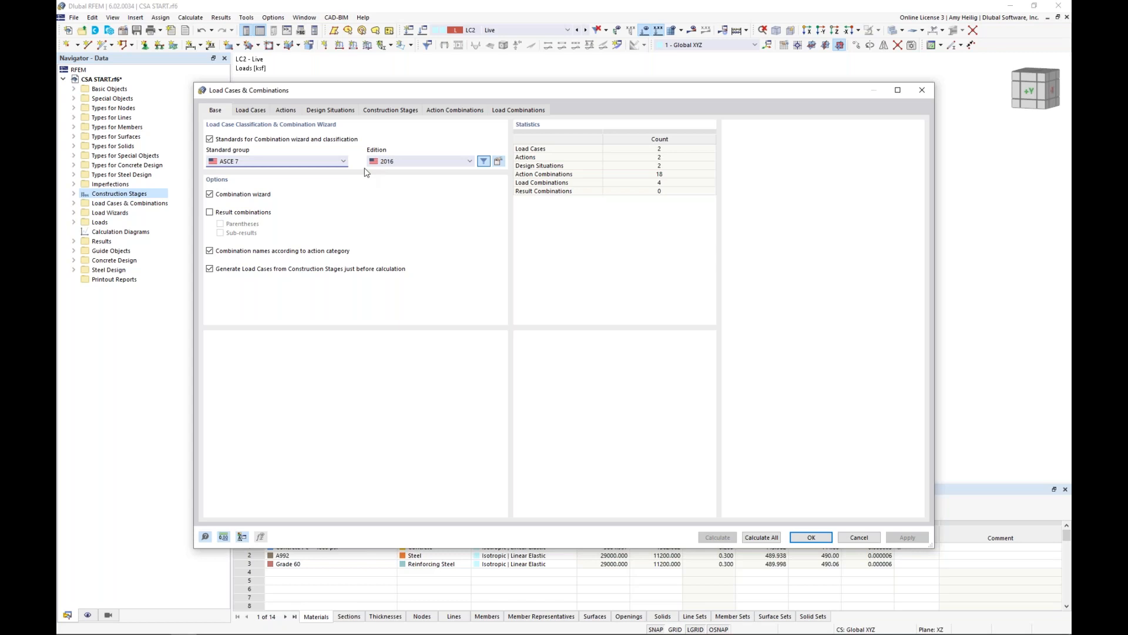
Examine the ASCE 7 combination rules behind the Section 2.3 (LRFD) and Section 2.4 (ASD) design situations.
left_click(331, 110)
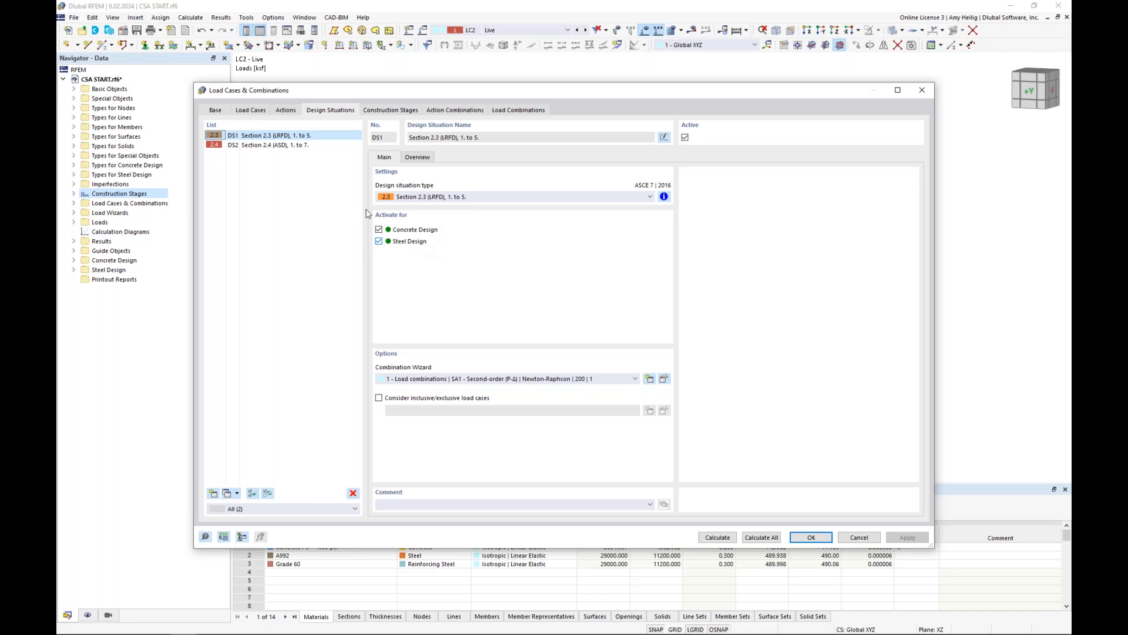
left_click(314, 136)
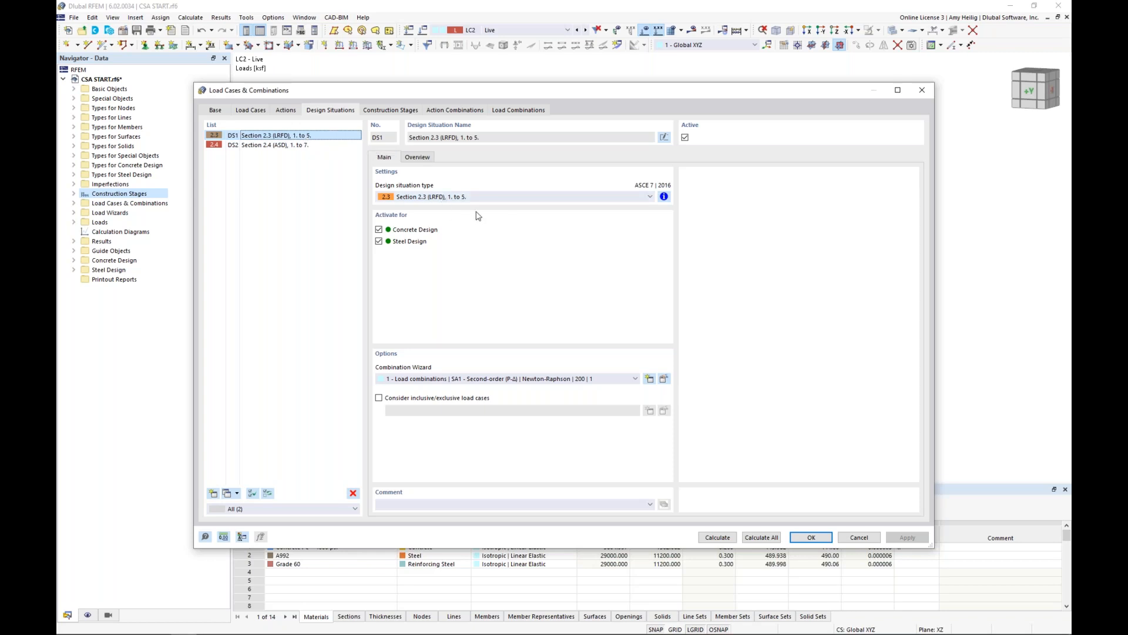
left_click(664, 196)
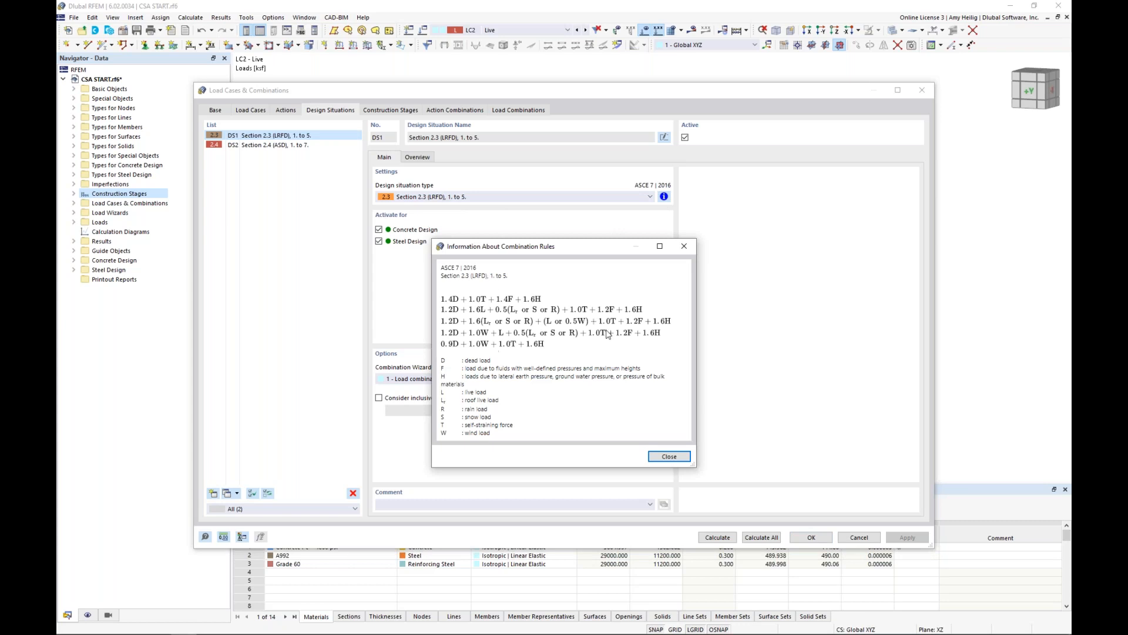
left_click(685, 245)
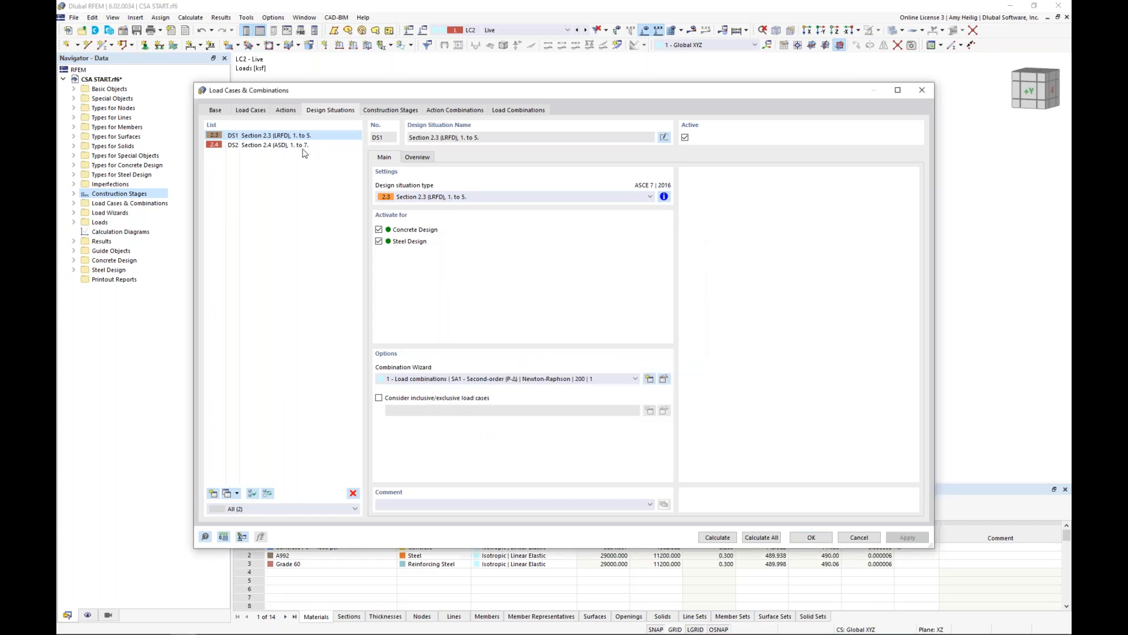
left_click(303, 145)
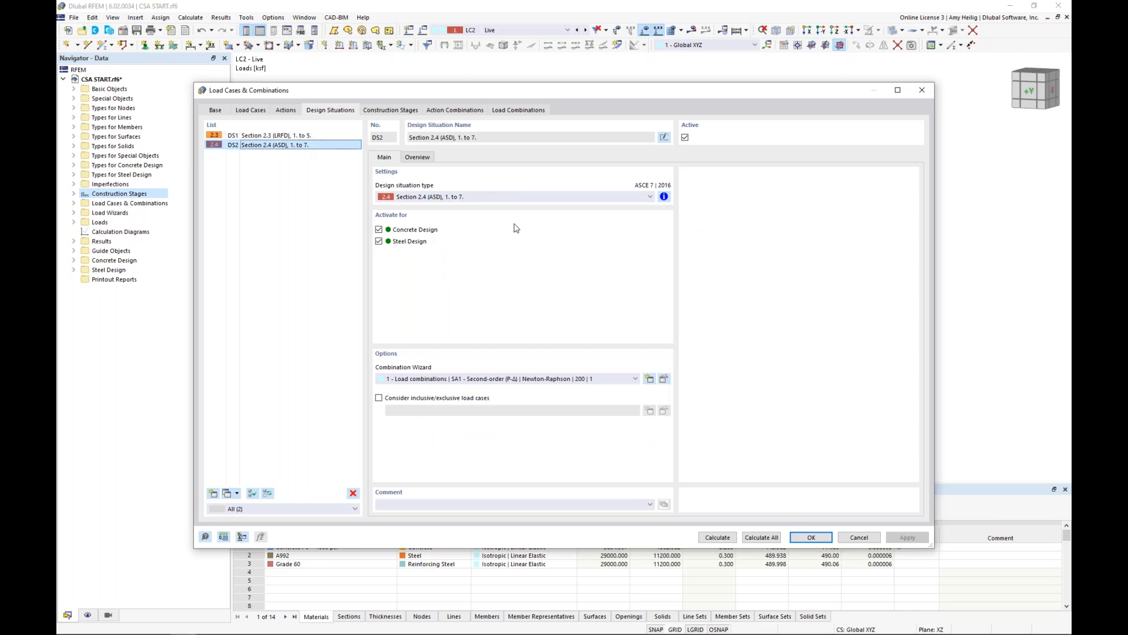
left_click(664, 196)
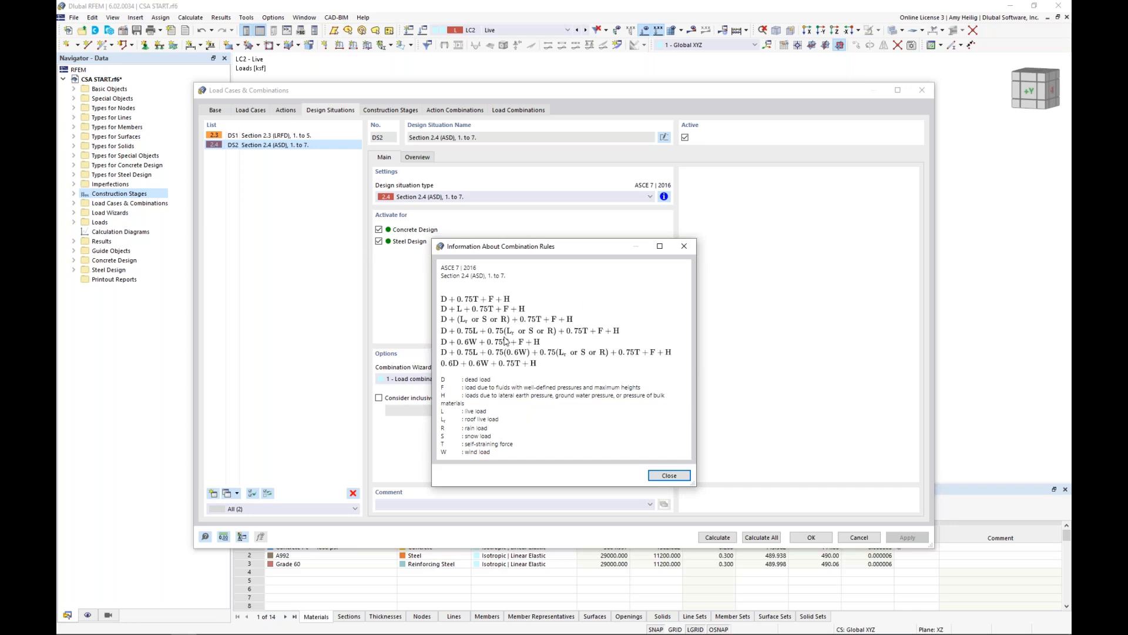
left_click(681, 251)
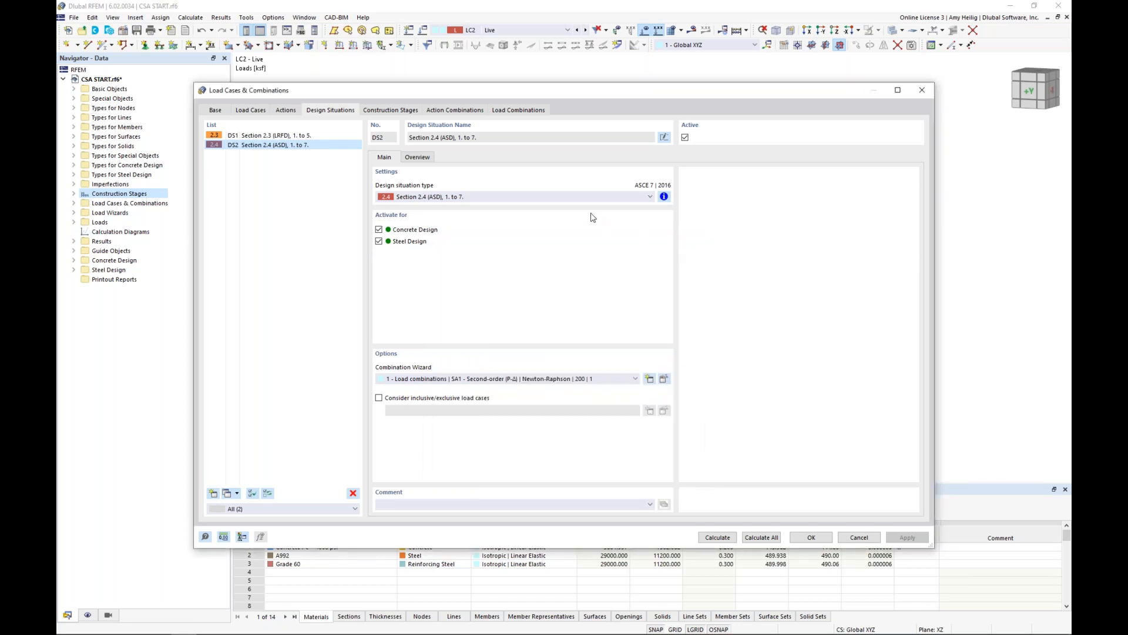
Examine the generated load combinations, including the dead-only ASD combination, and compare them with the full loaded model behind the dialog.
left_click(514, 110)
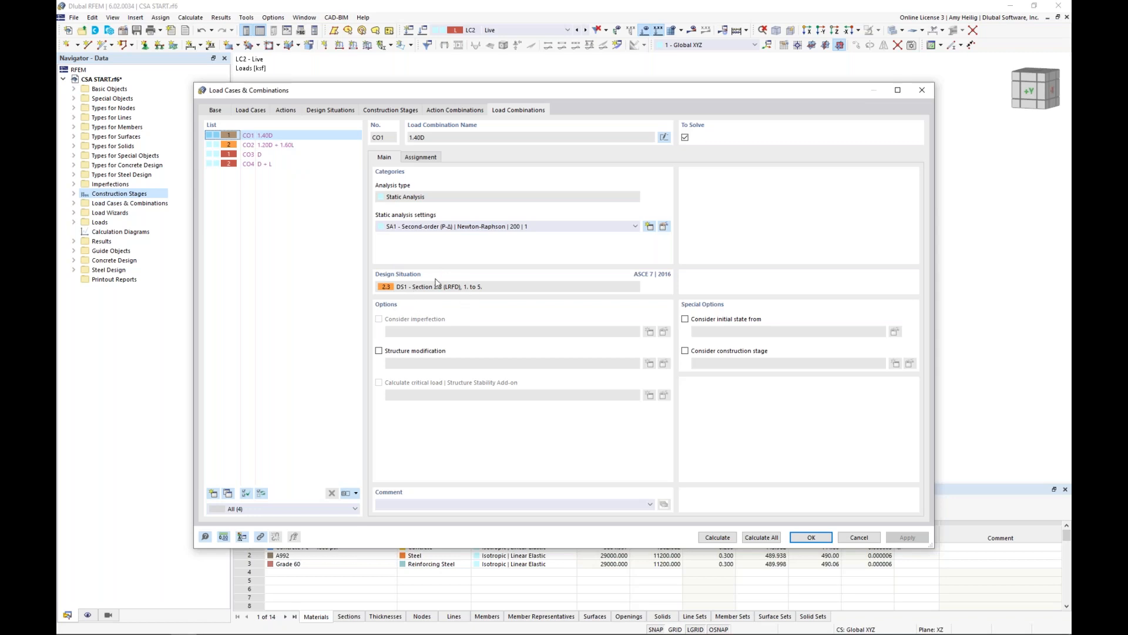
left_click(267, 155)
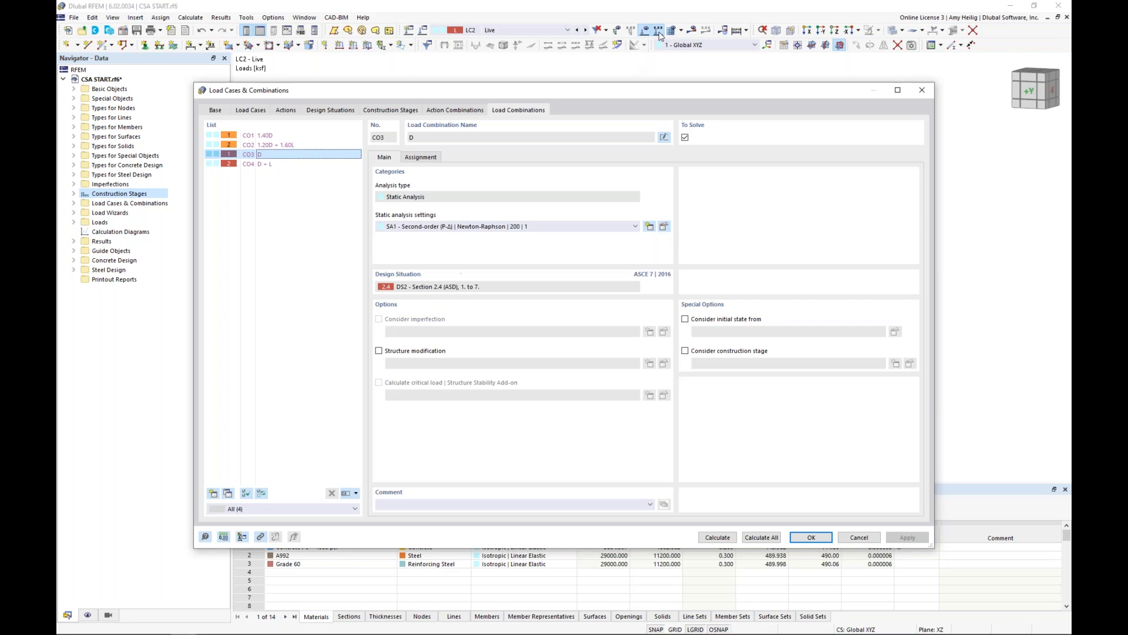
left_click_drag(611, 96, 597, 168)
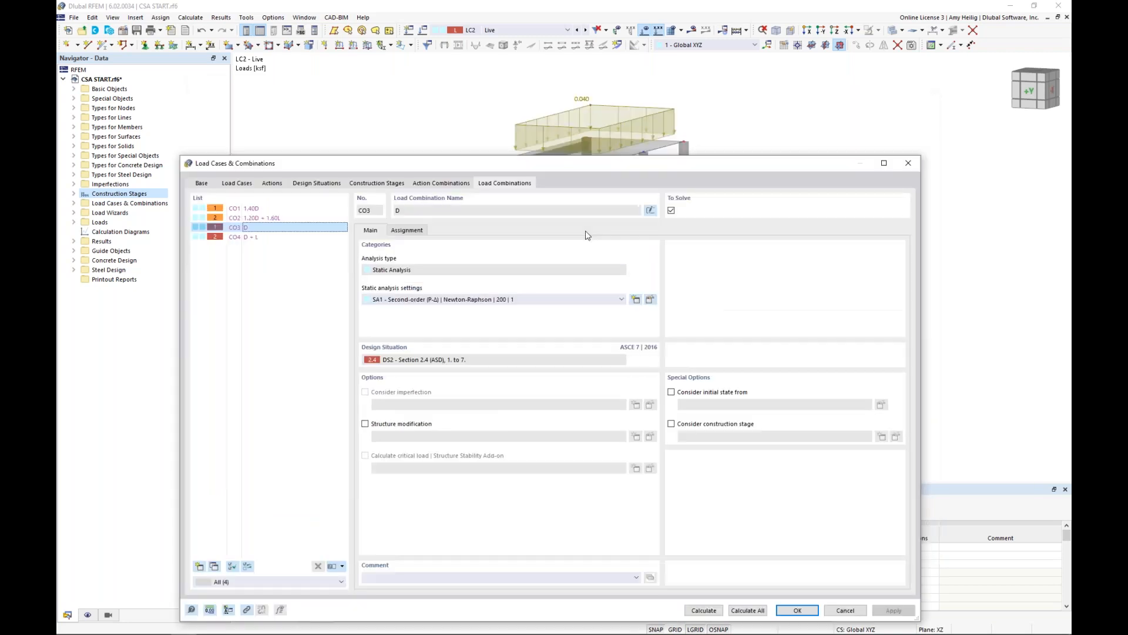
left_click_drag(586, 231, 575, 382)
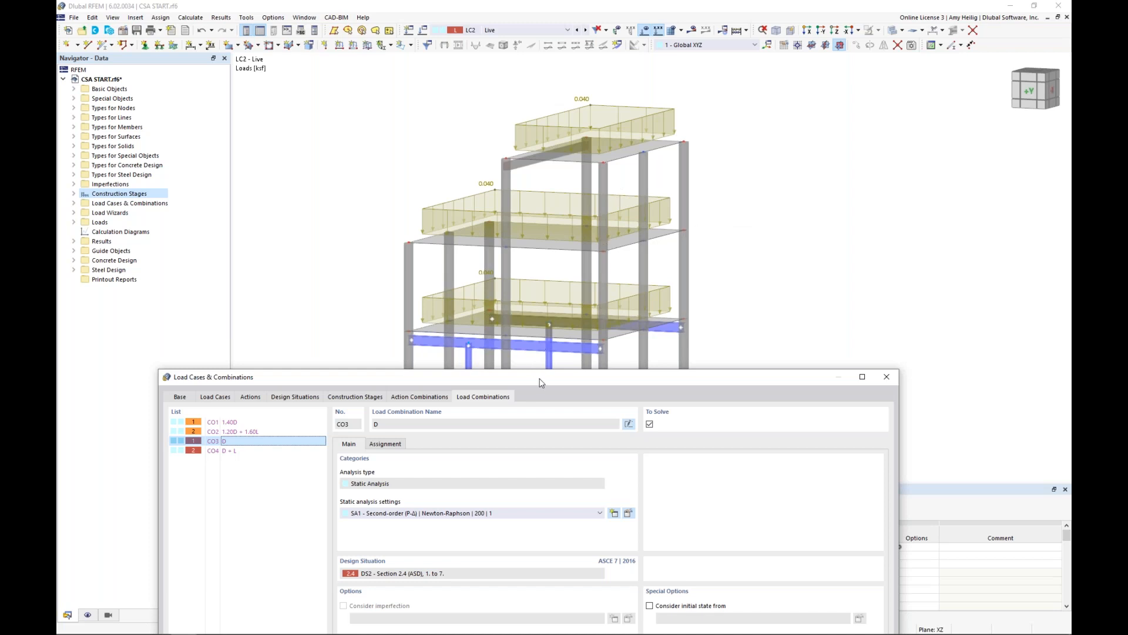
left_click_drag(551, 375, 599, 108)
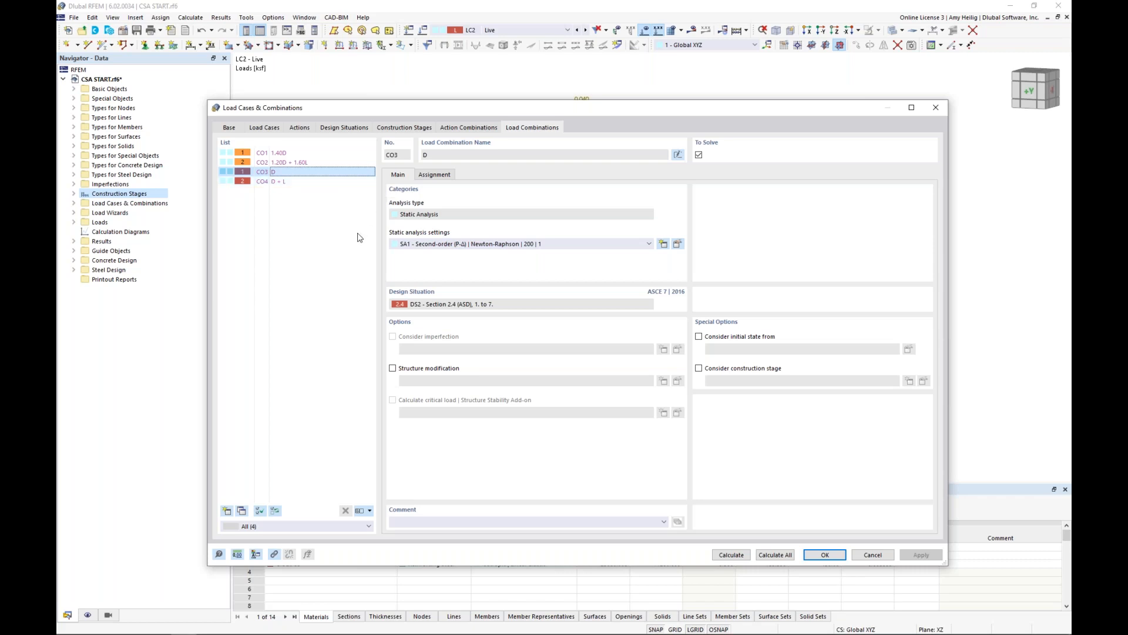
Examine the main settings of the Start, Add Steel Members and Add 3rd Story construction stages.
left_click(411, 128)
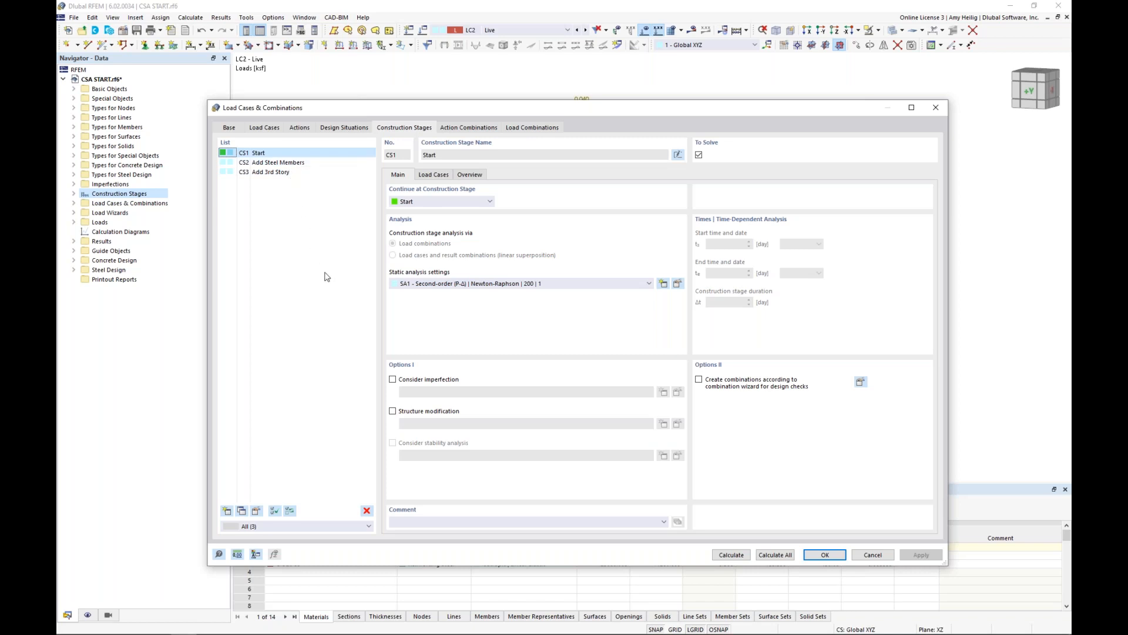
left_click(267, 164)
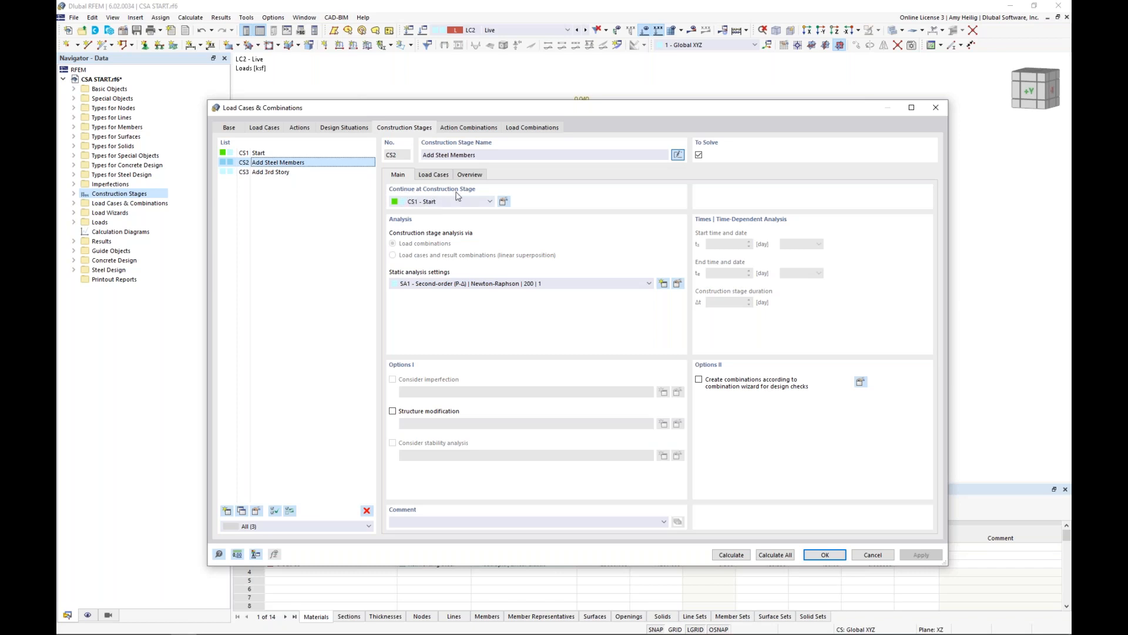
left_click(274, 172)
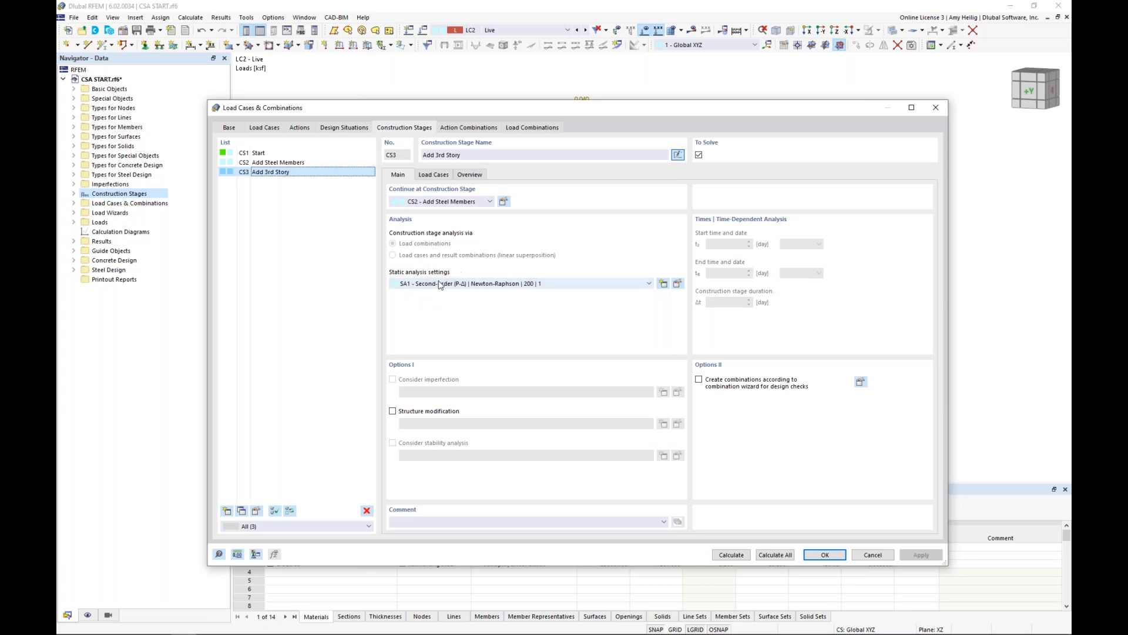
Examine the Start stage's static analysis settings and the available analysis types, keeping Second-order (P-Δ).
left_click(285, 153)
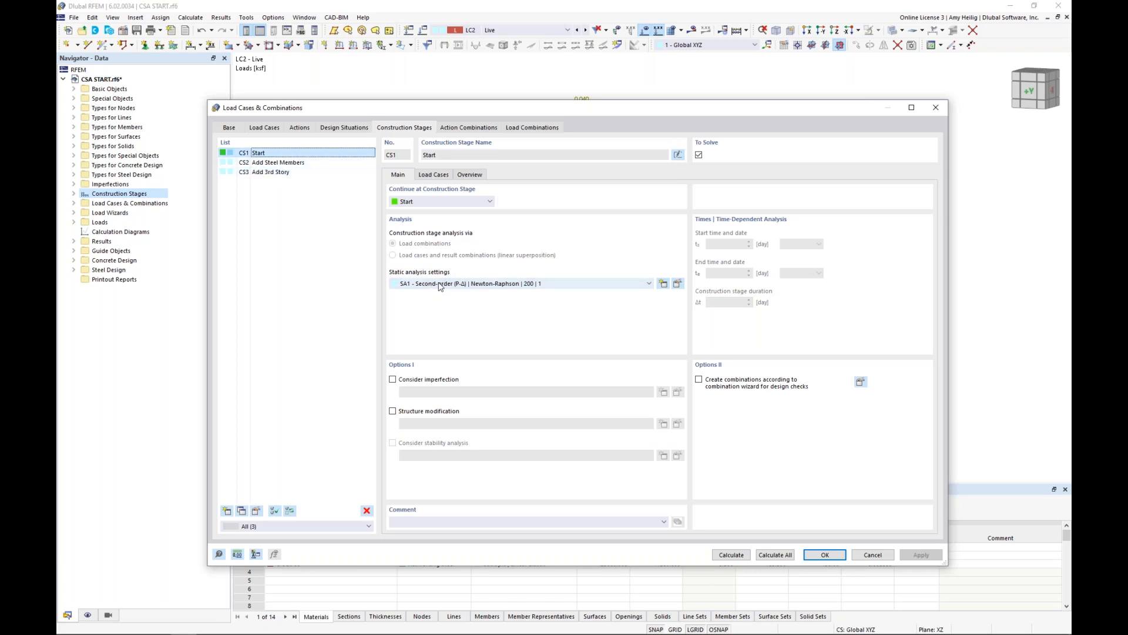
left_click(678, 286)
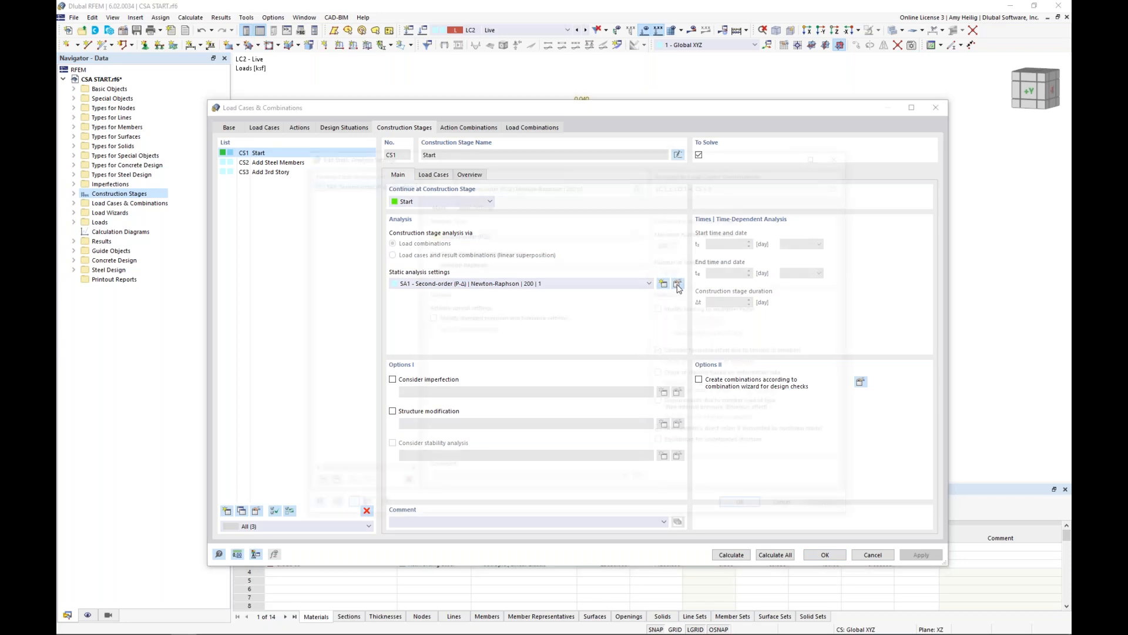
left_click(536, 235)
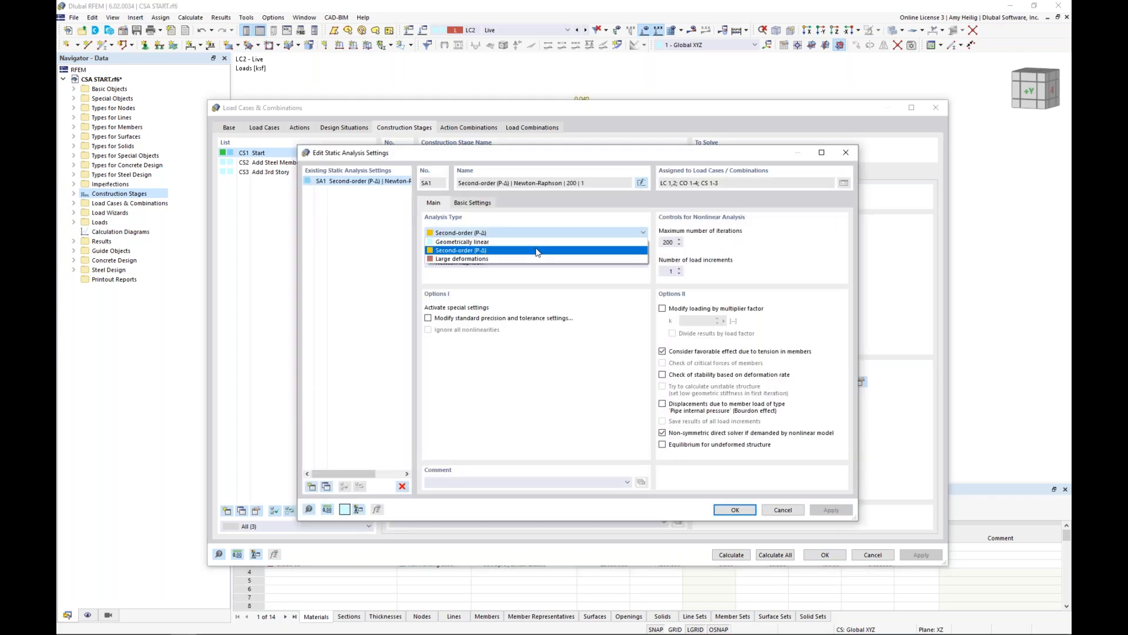
left_click(574, 299)
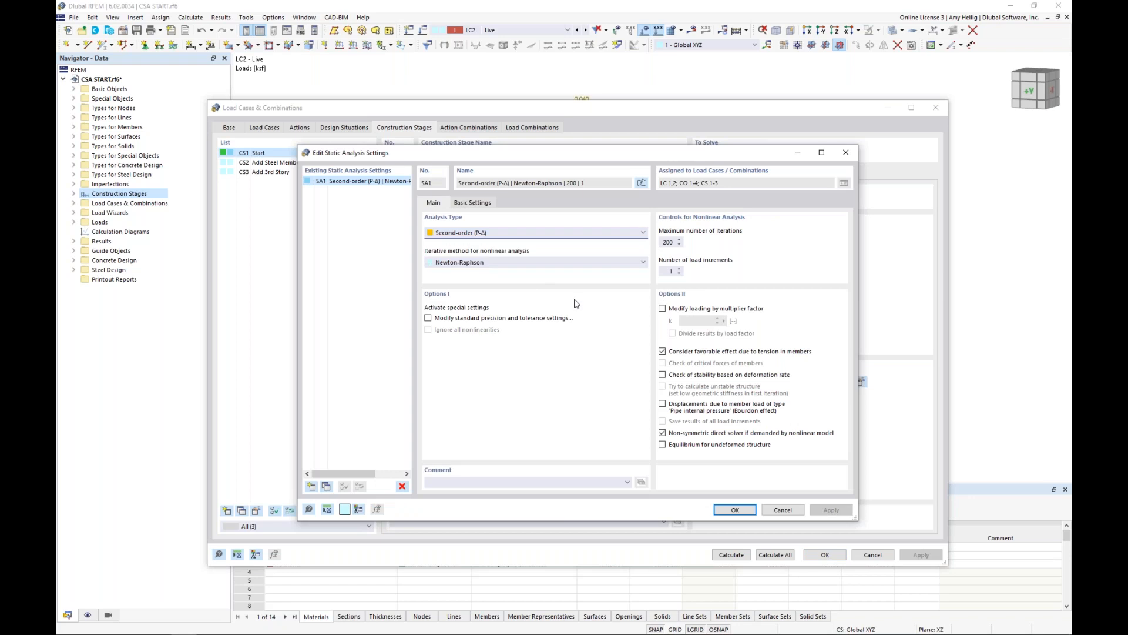
left_click(783, 510)
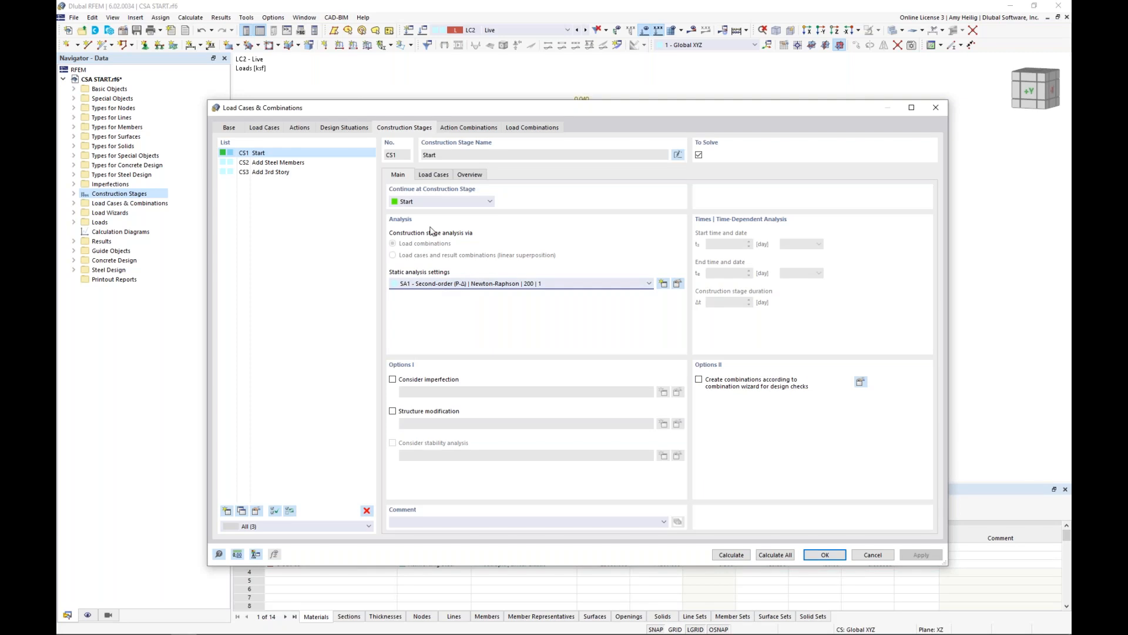
Compare the ASD design situation's settings and combination wizard with the Start construction stage's analysis settings.
left_click(344, 128)
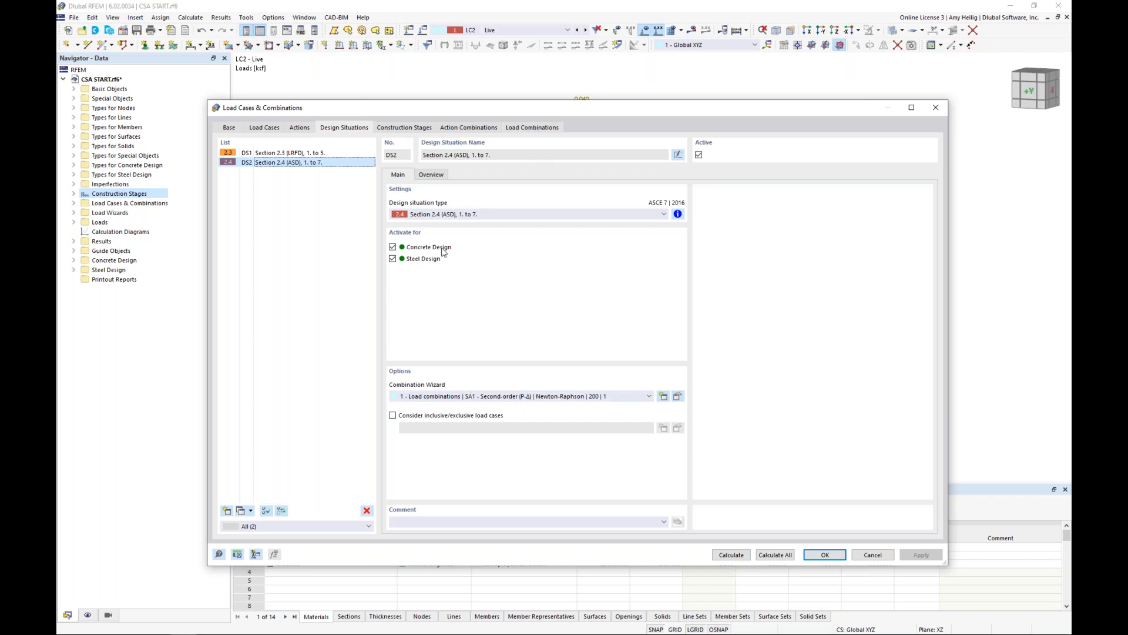
left_click(394, 132)
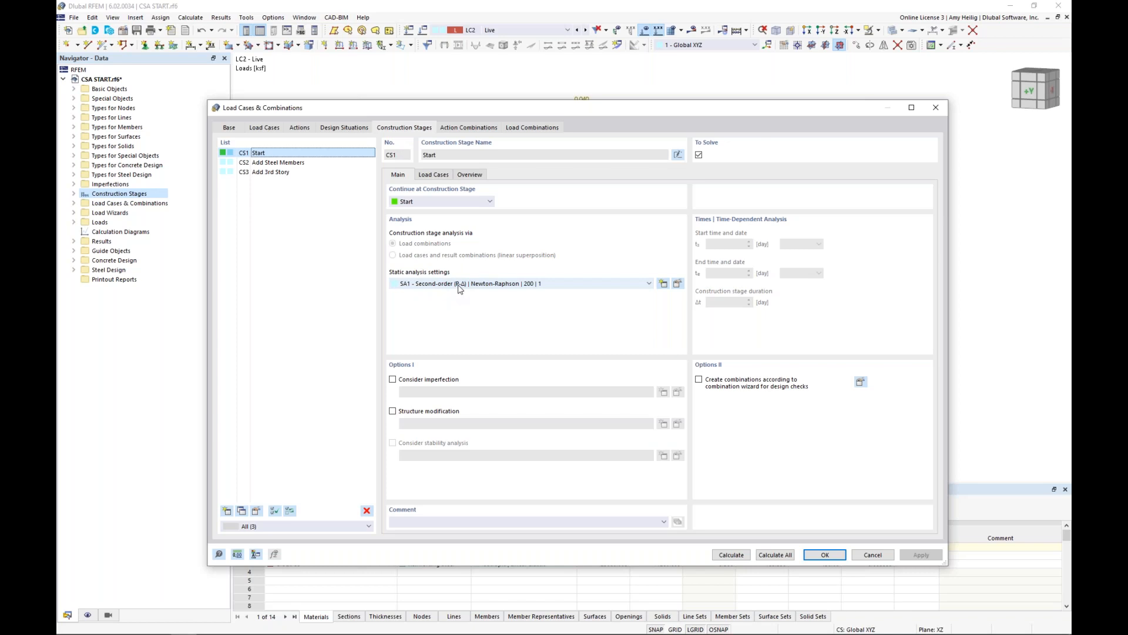
left_click(345, 130)
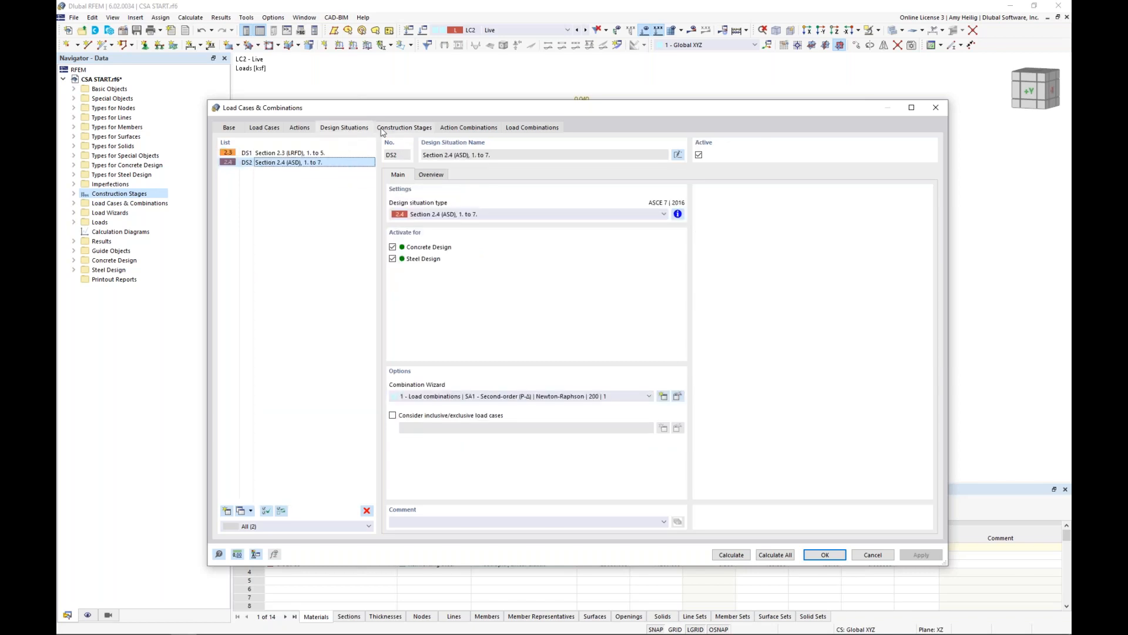
left_click(382, 129)
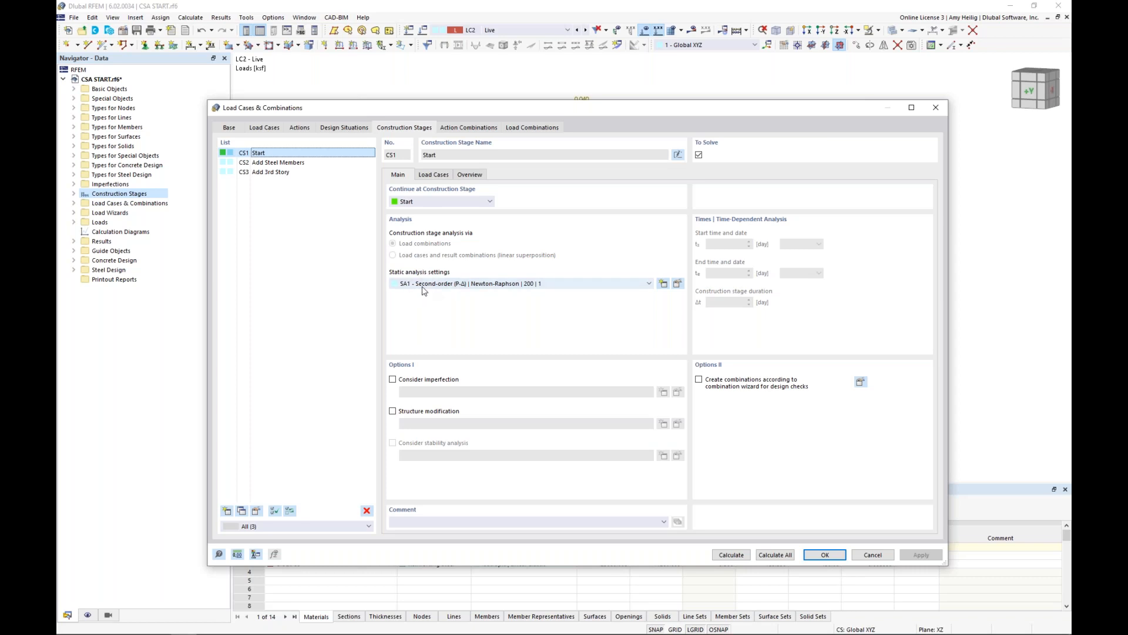
left_click(345, 128)
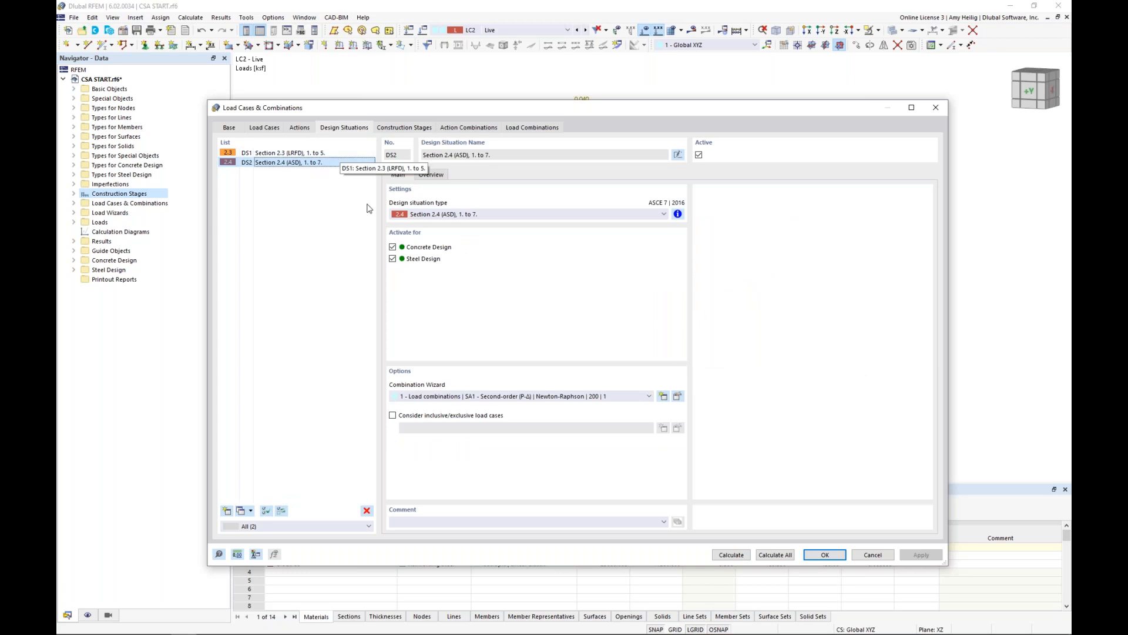
Assign the Dead load case as permanent and the Live load case as non-permanent to the Start construction stage.
left_click(405, 129)
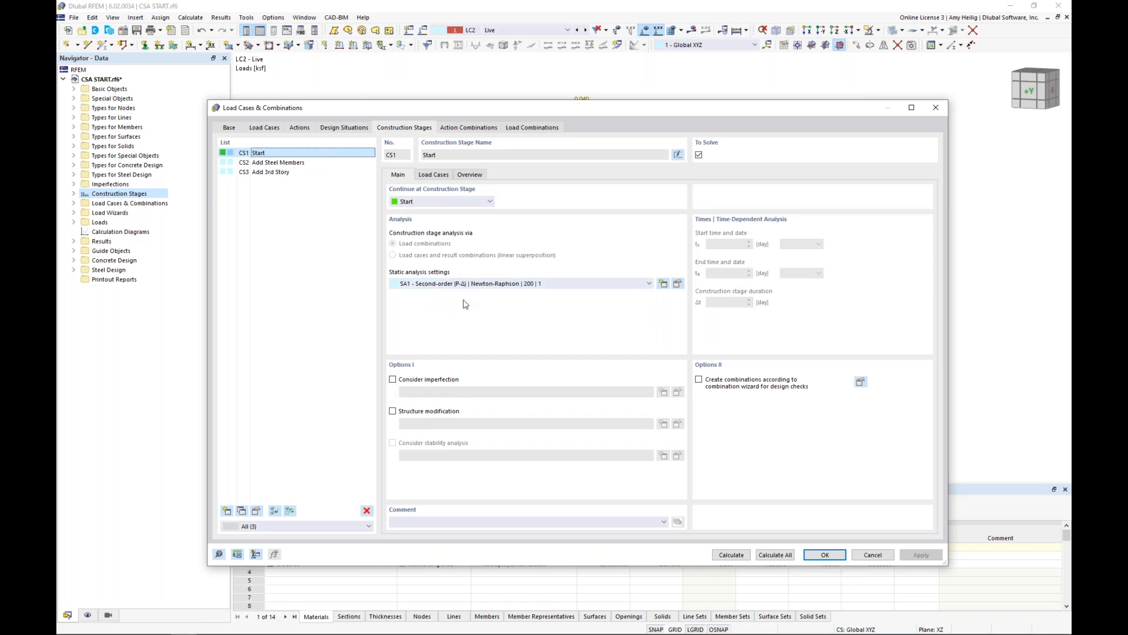
left_click(435, 176)
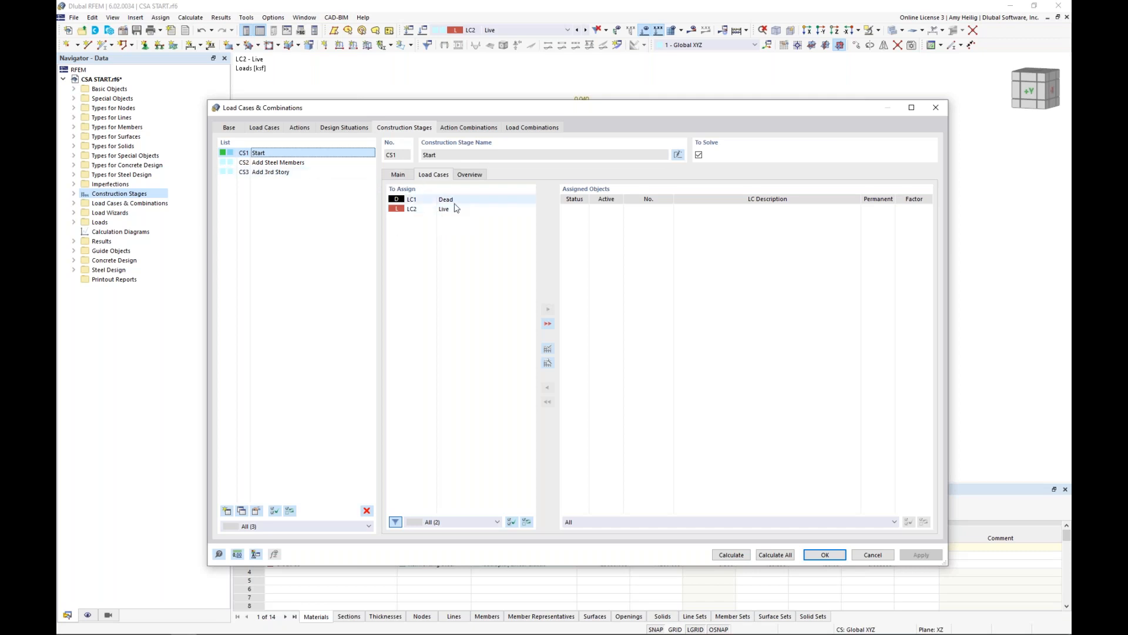
double_click(455, 201)
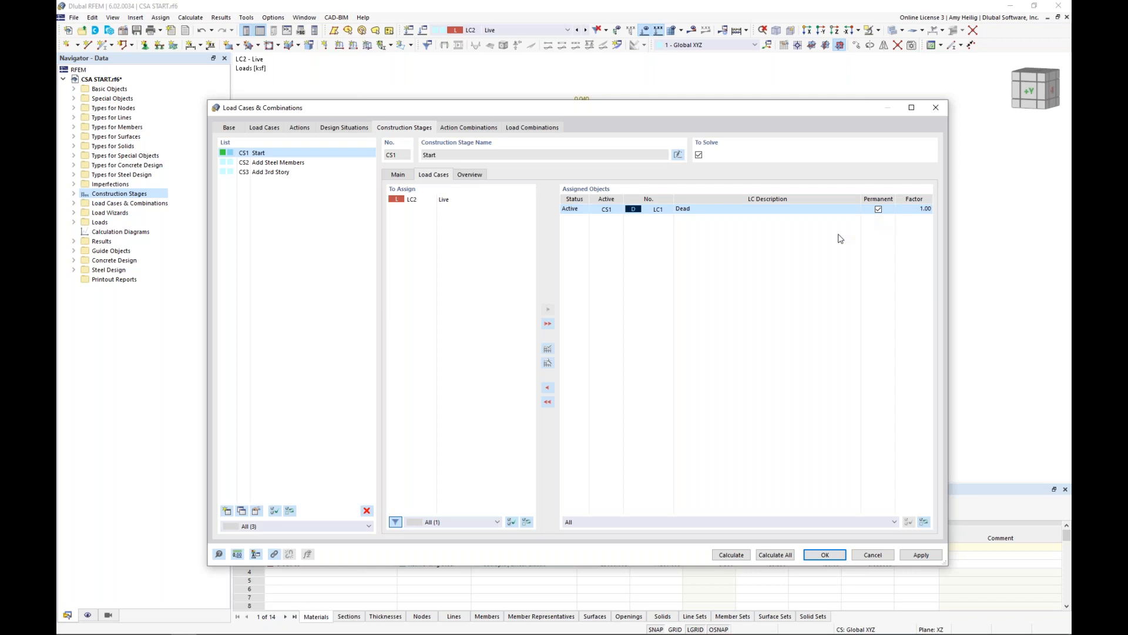
left_click(465, 203)
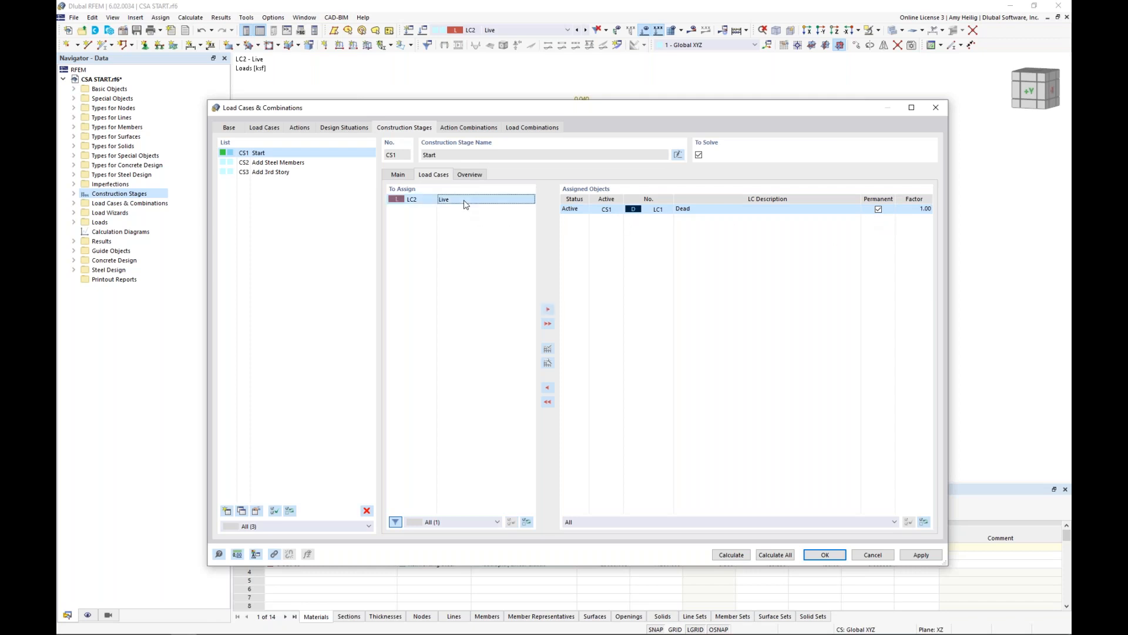
double_click(465, 203)
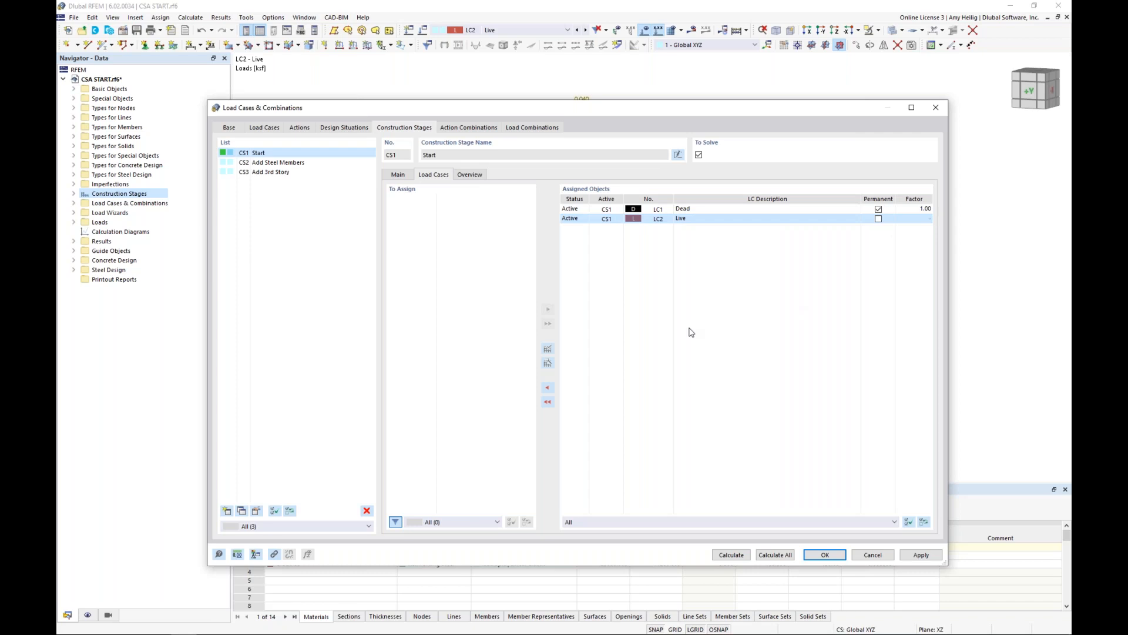
Filter the Add Steel Members stage's assigned load cases to Current CS and check the steel framing in the model behind the dialog.
left_click(290, 165)
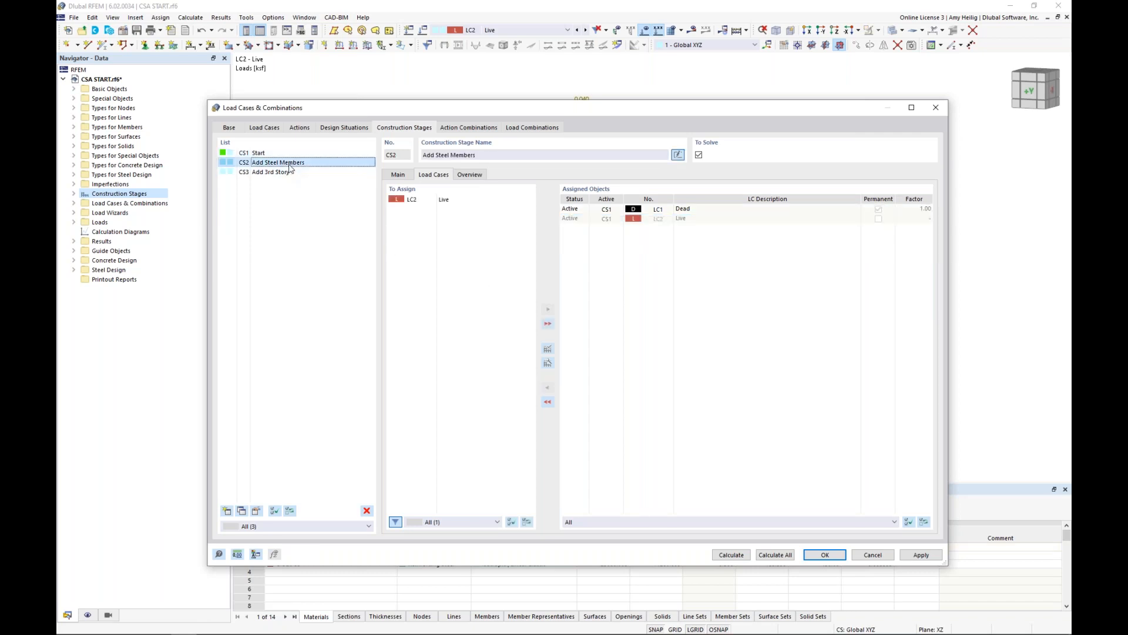
left_click(633, 522)
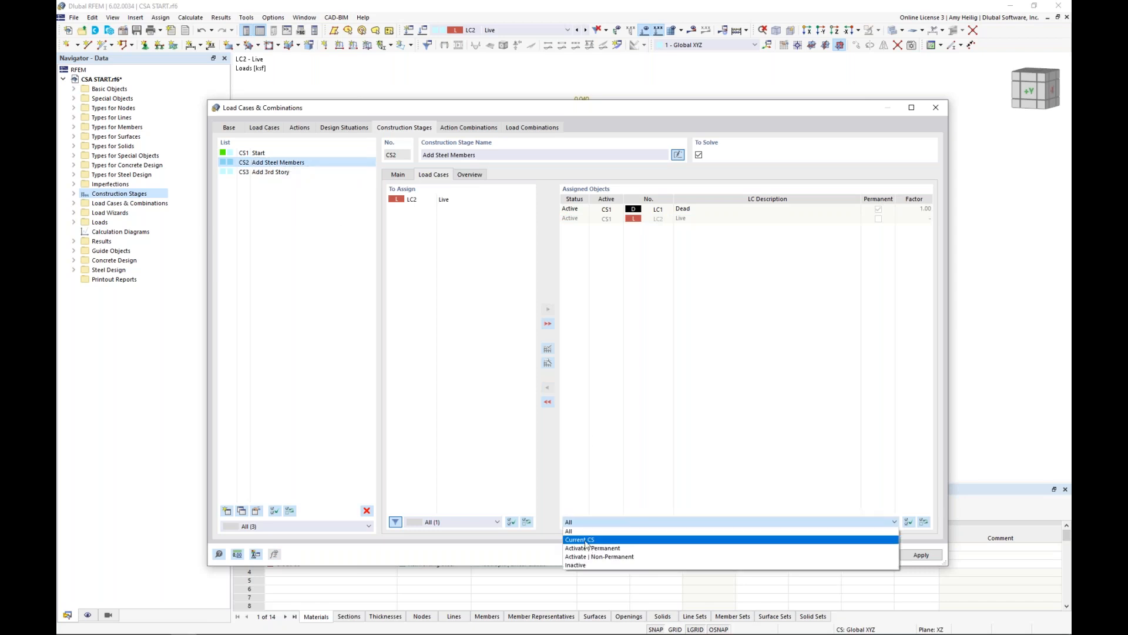
left_click(590, 540)
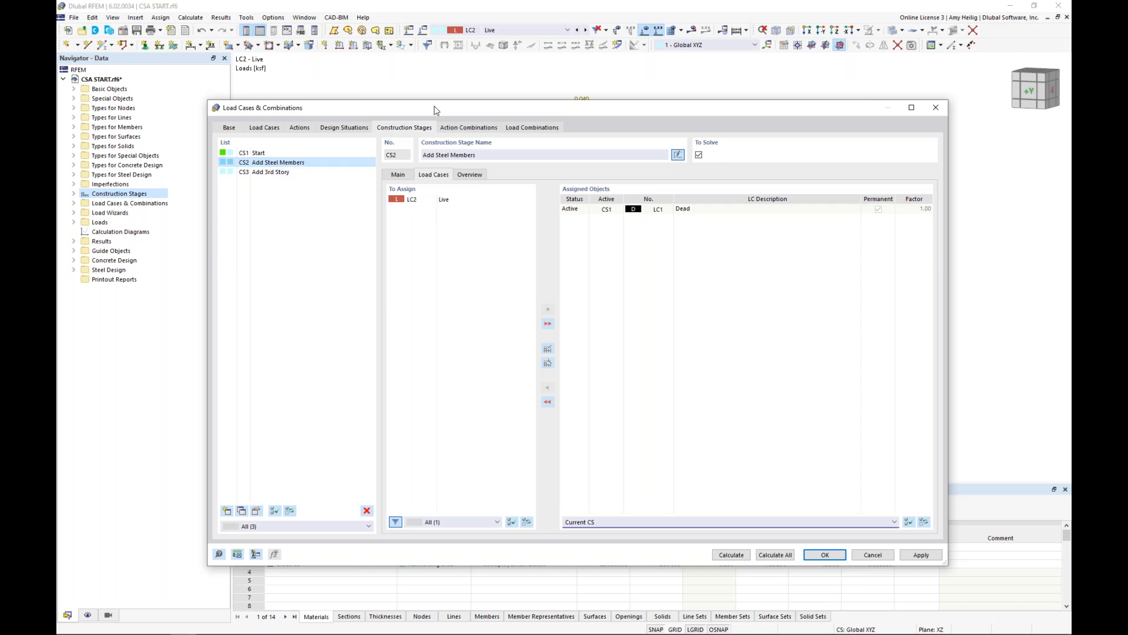
left_click_drag(435, 110, 426, 433)
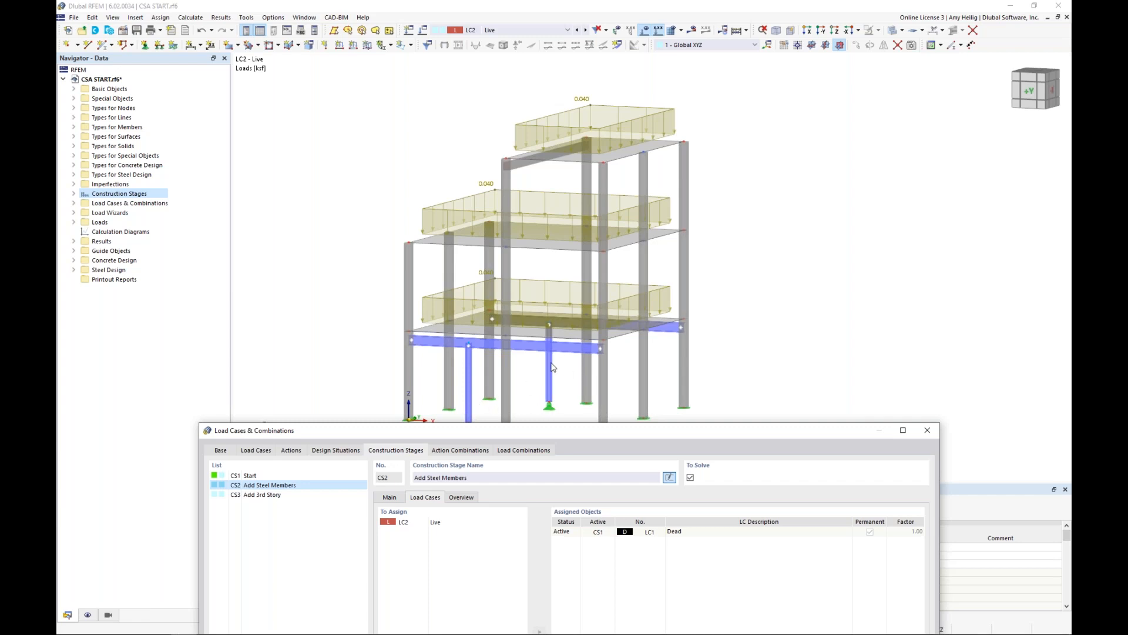
left_click_drag(522, 431, 541, 98)
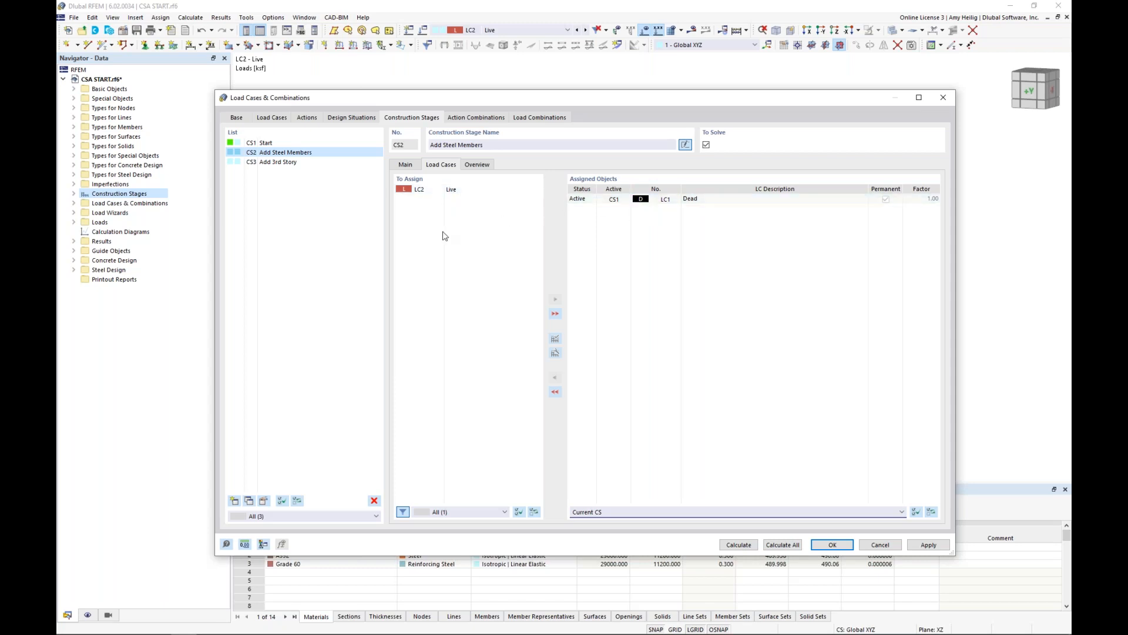
Assign the Live load case to the Add 3rd Story construction stage as a non-permanent load.
left_click(288, 163)
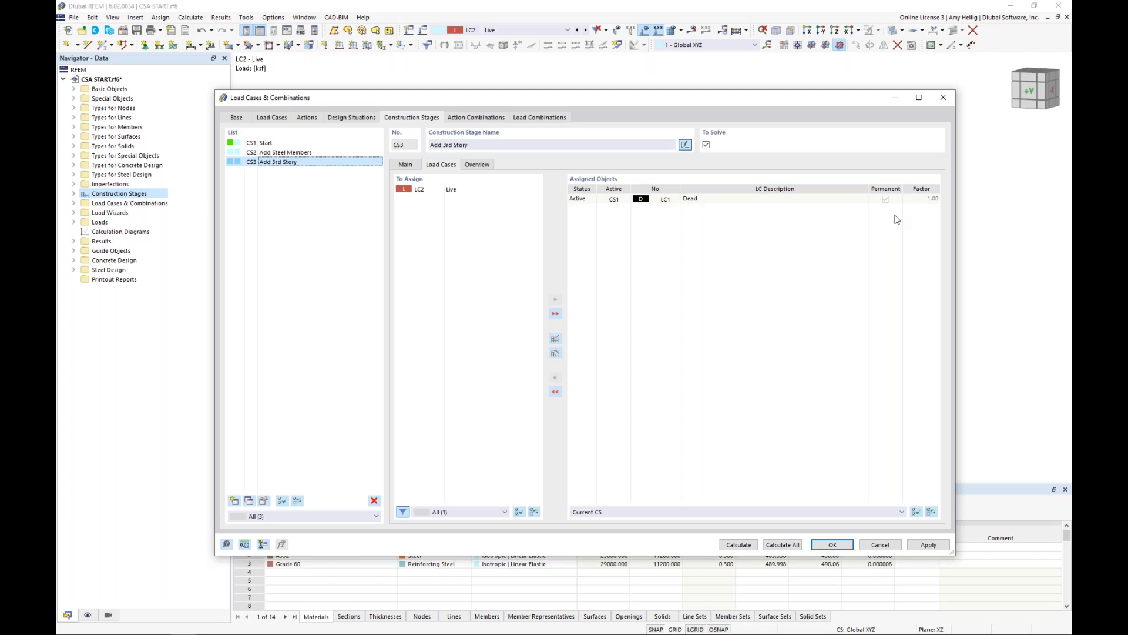
left_click(486, 191)
double_click(487, 191)
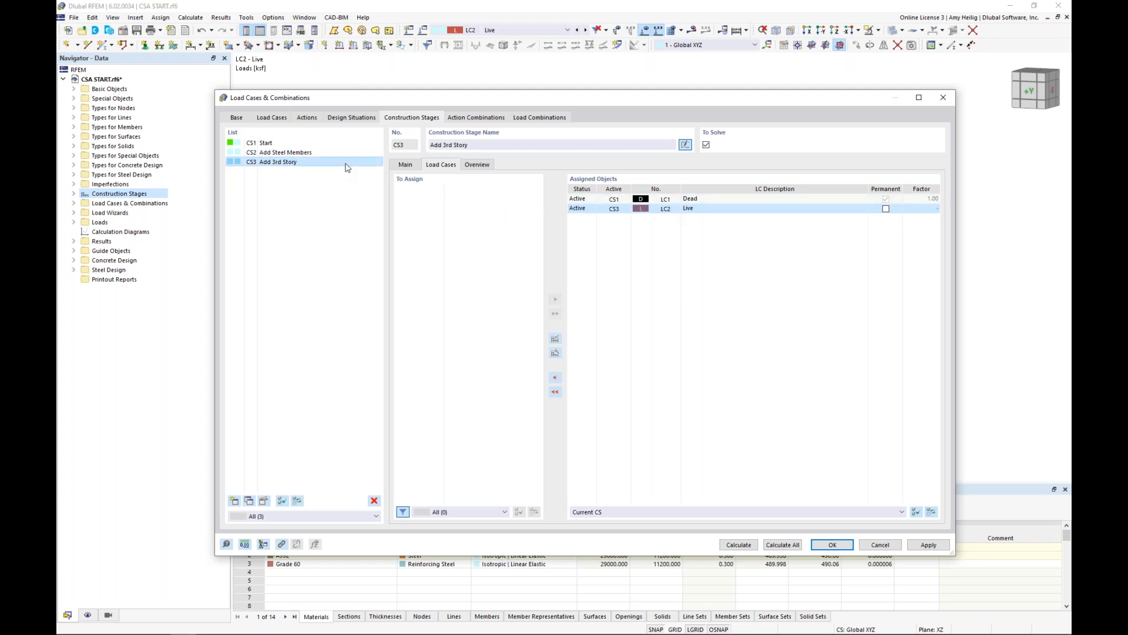
Enable combination wizard design-check combinations for the Start stage and set the wizard to consider construction stages only.
left_click(403, 166)
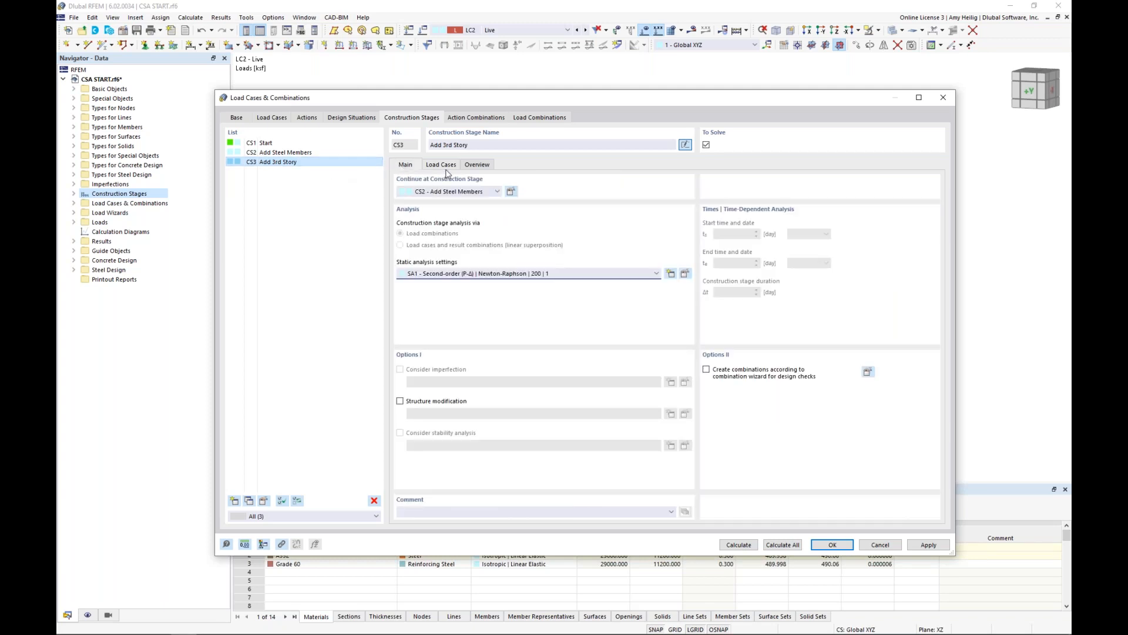
left_click(289, 144)
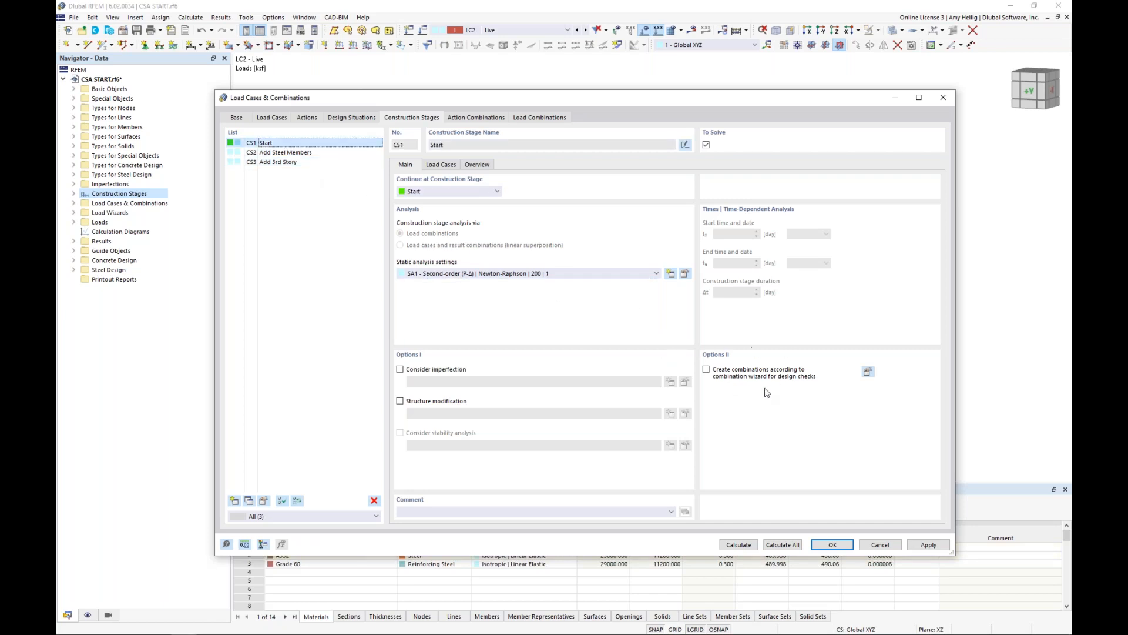
left_click(706, 370)
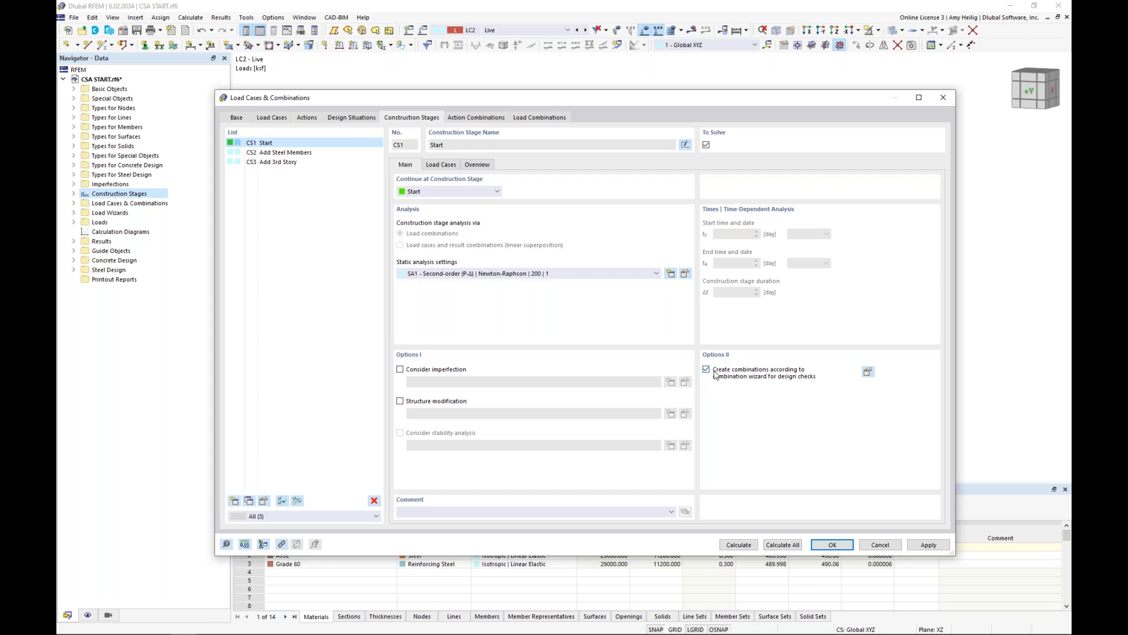
left_click(868, 377)
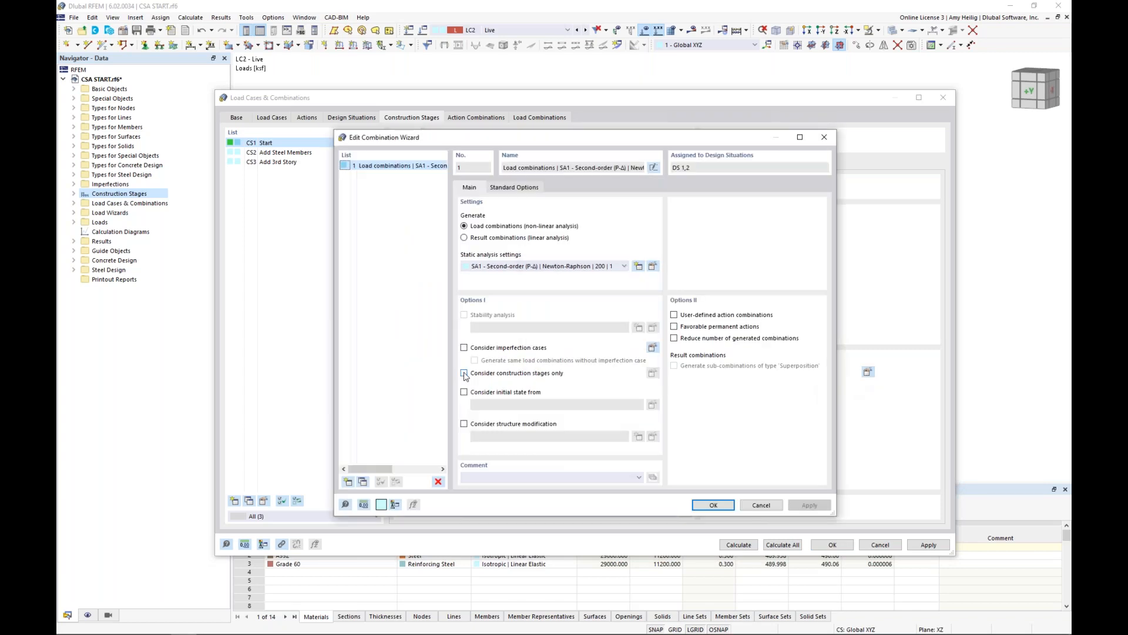
left_click(464, 373)
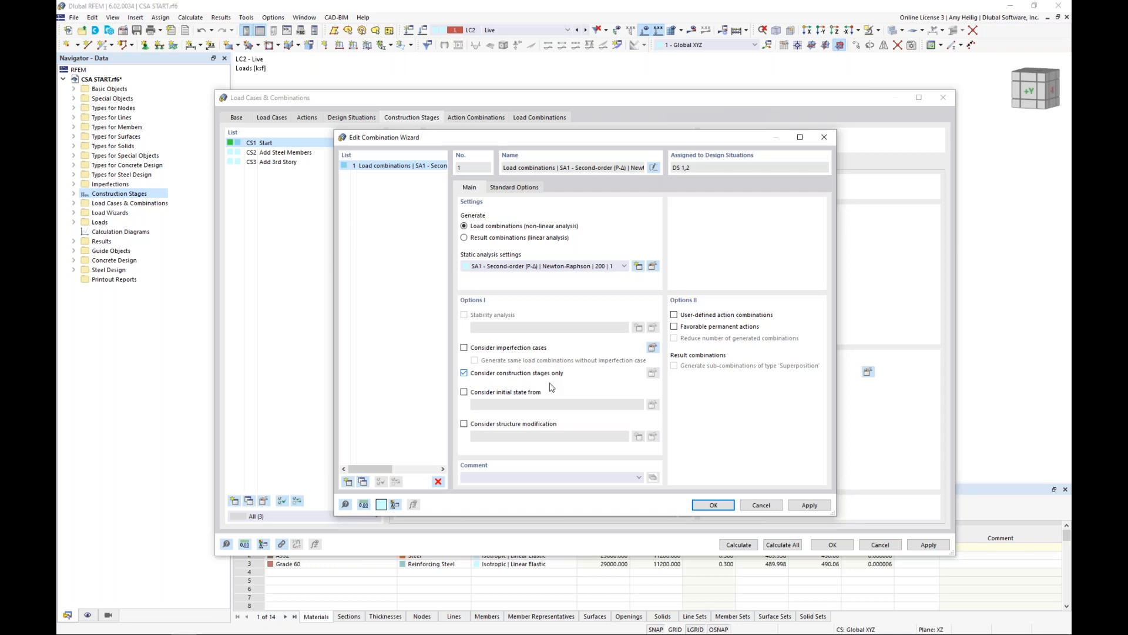
left_click(714, 507)
Enable combination wizard design-check combinations for the Add Steel Members and Add 3rd Story stages, and check the wizard's construction stage option.
left_click(277, 152)
left_click(271, 163)
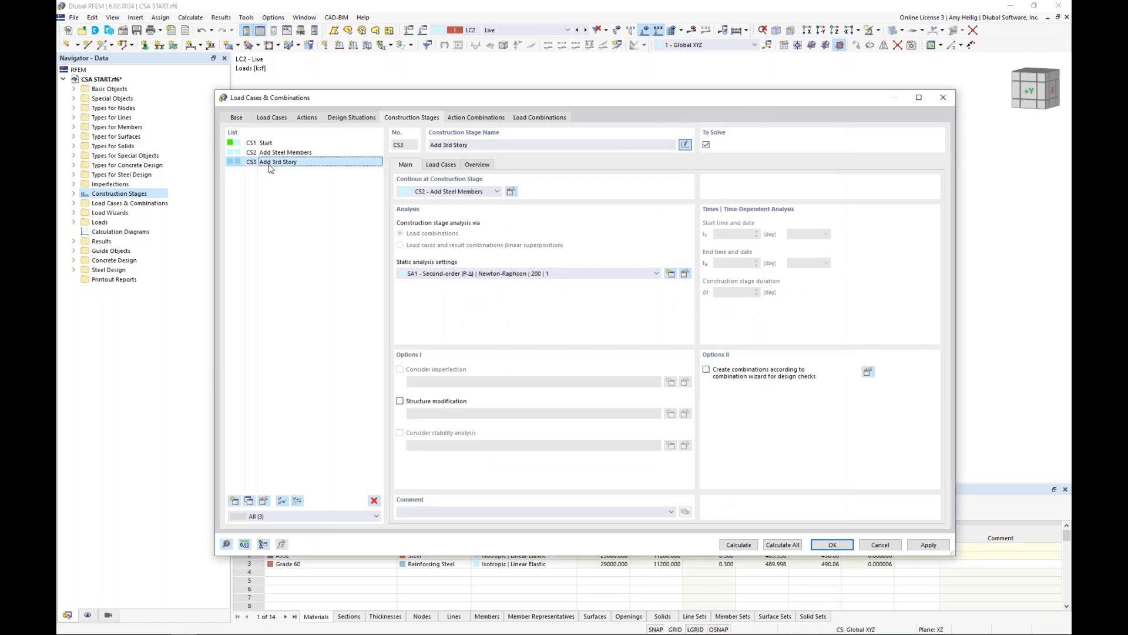
left_click(706, 369)
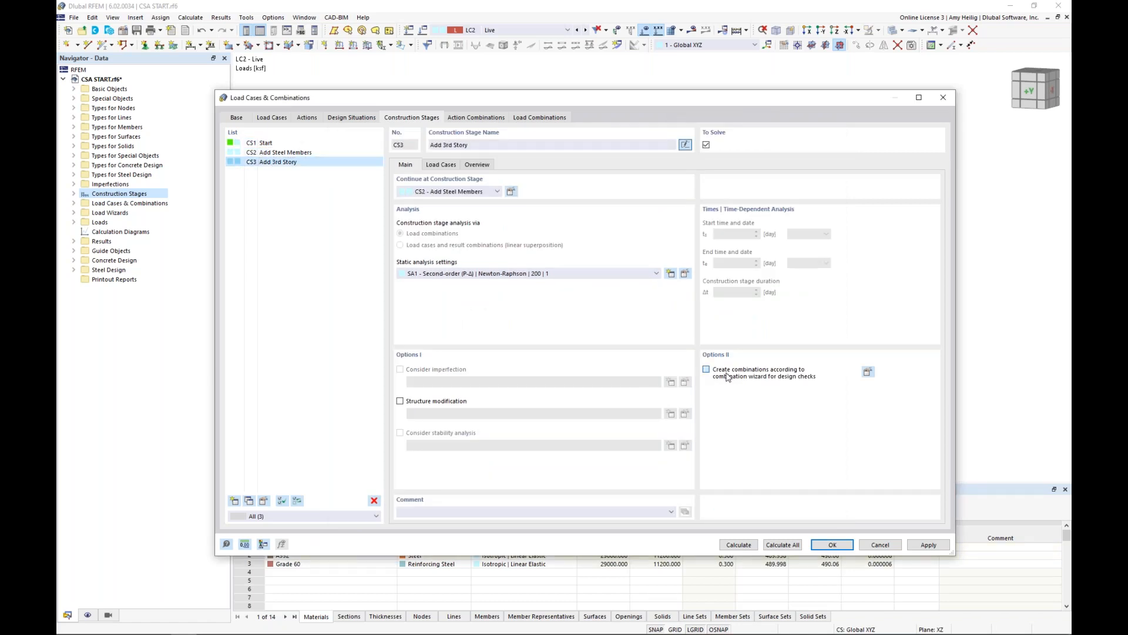
left_click(869, 372)
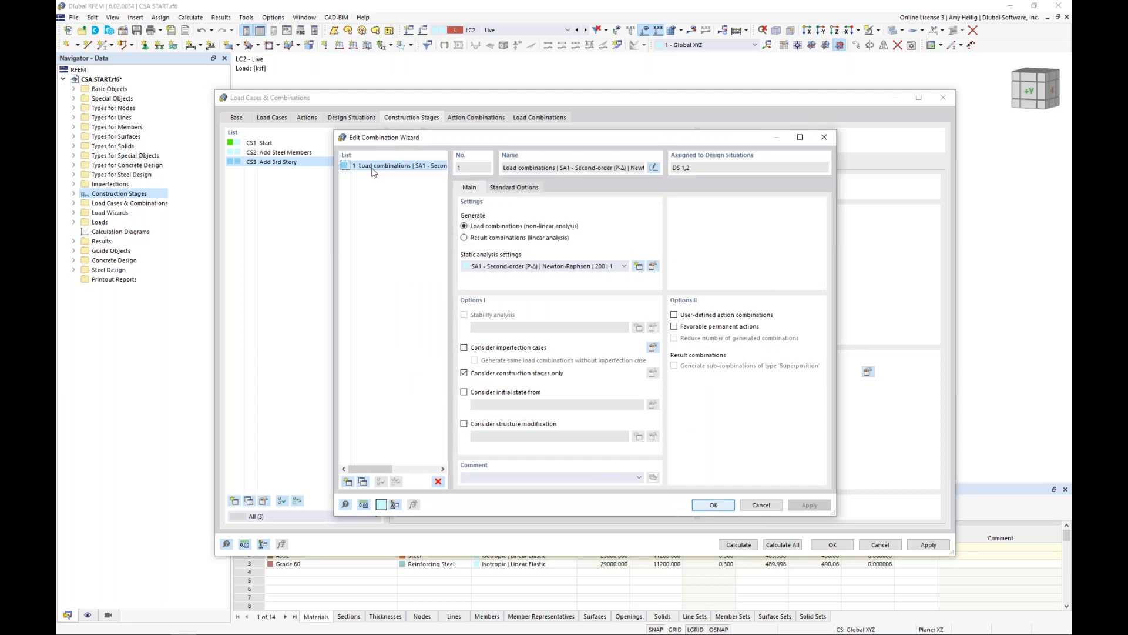
left_click(727, 507)
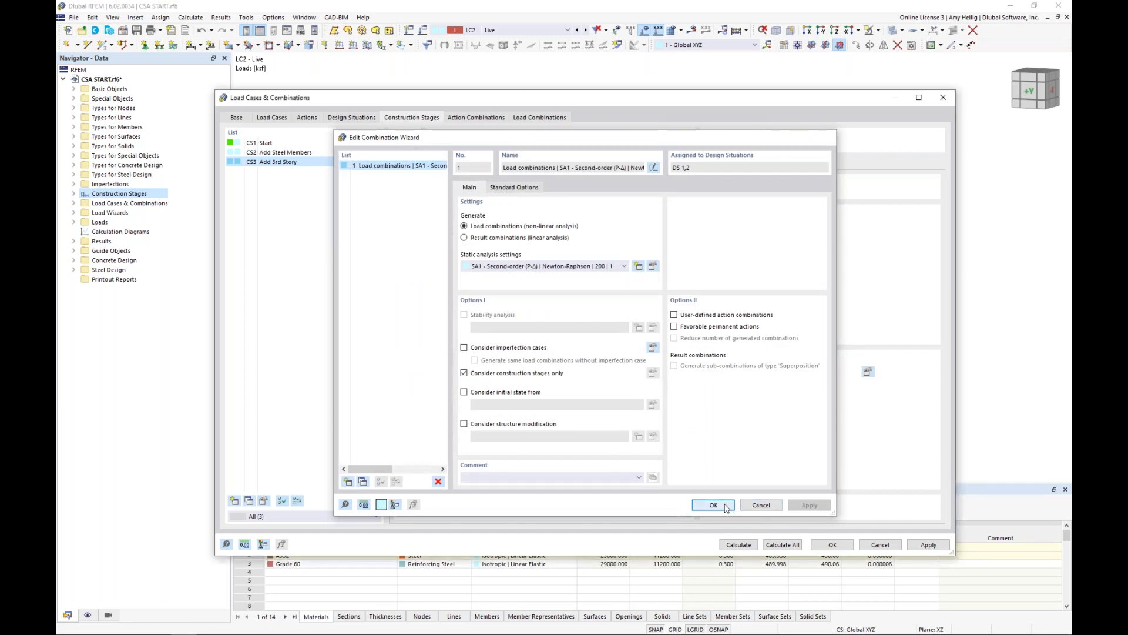
Generate the load combinations and examine the LRFD ones, CO1 to CO5, for their construction stages and initial states.
left_click(304, 145)
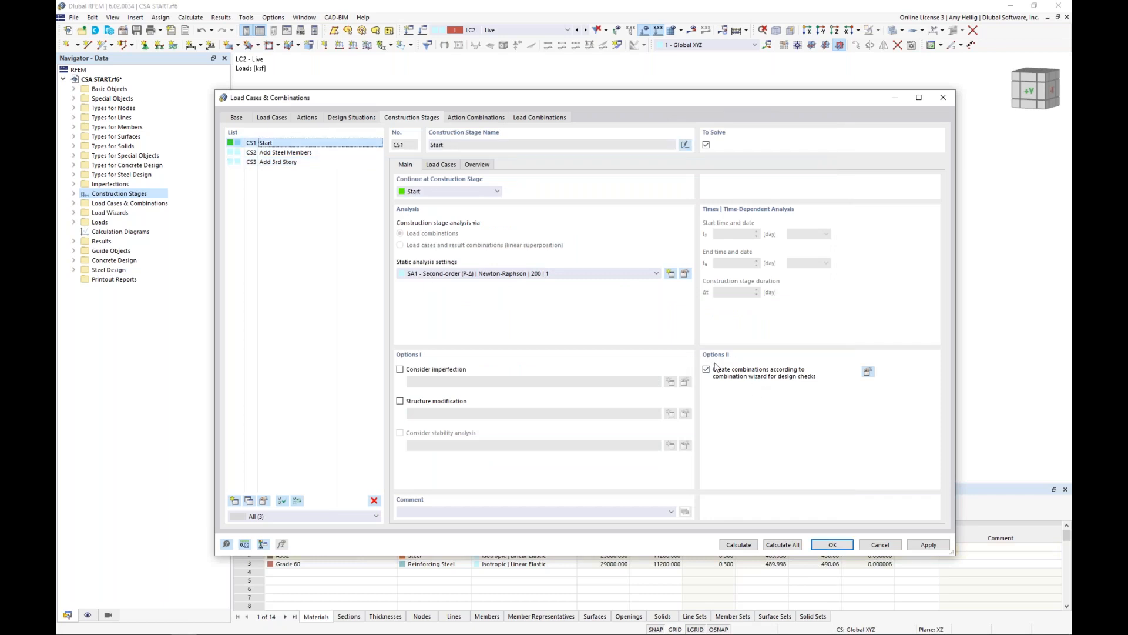
left_click(540, 118)
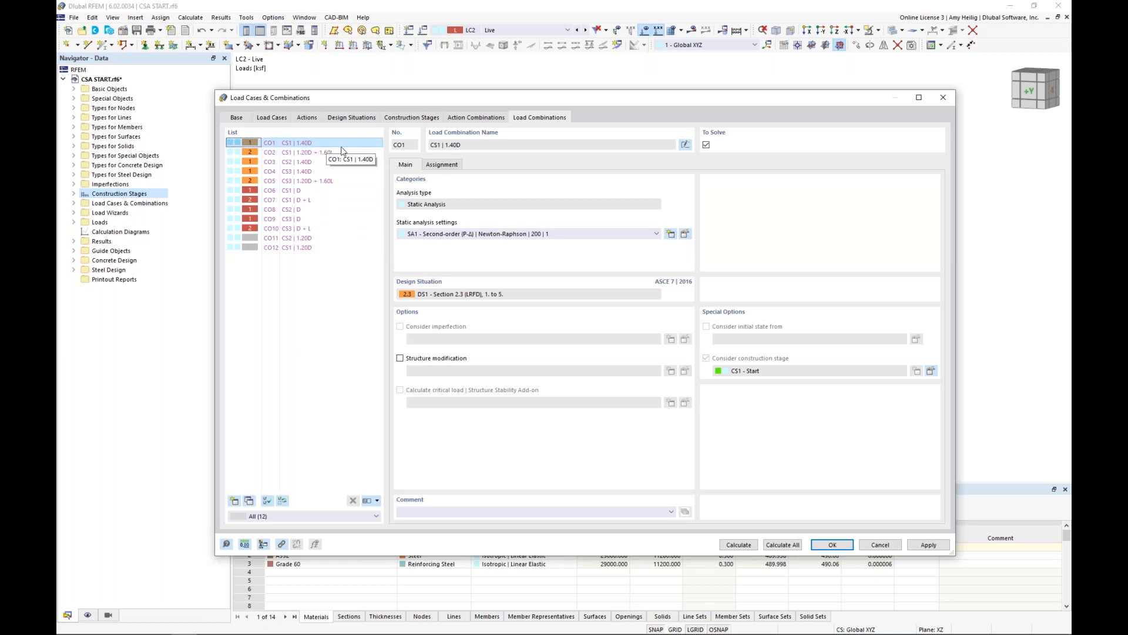
left_click(311, 144)
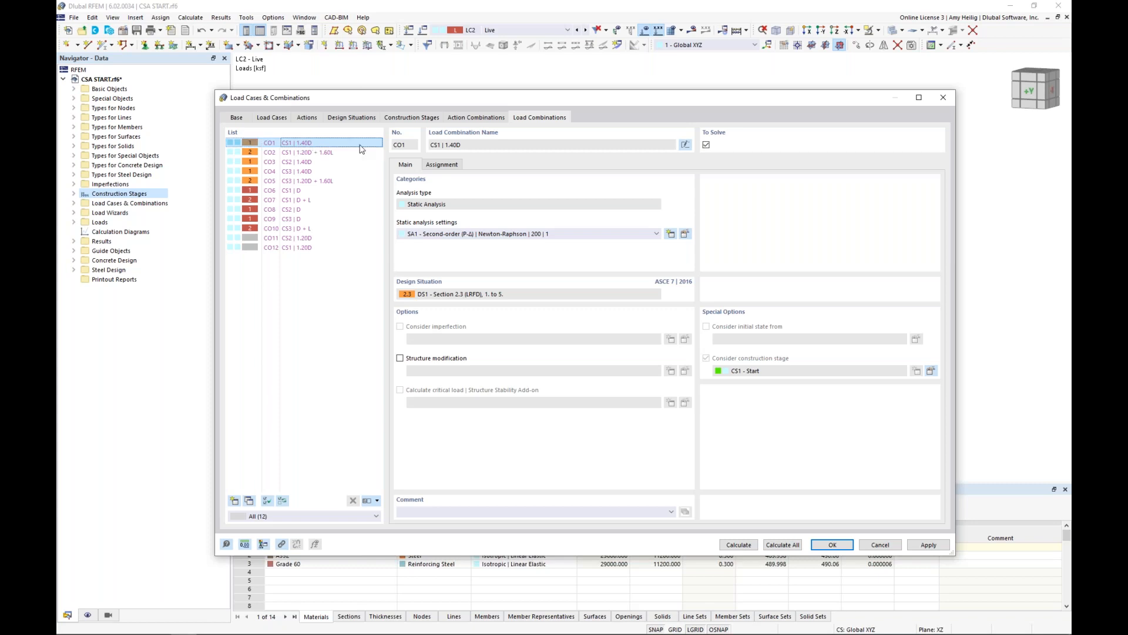
left_click(318, 154)
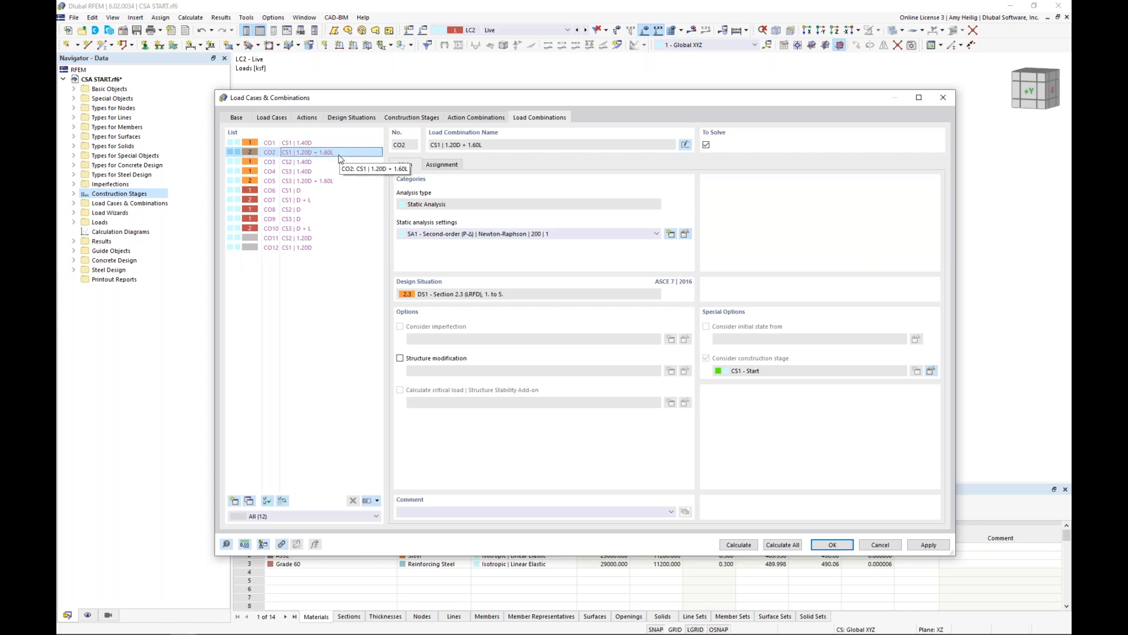
left_click(328, 162)
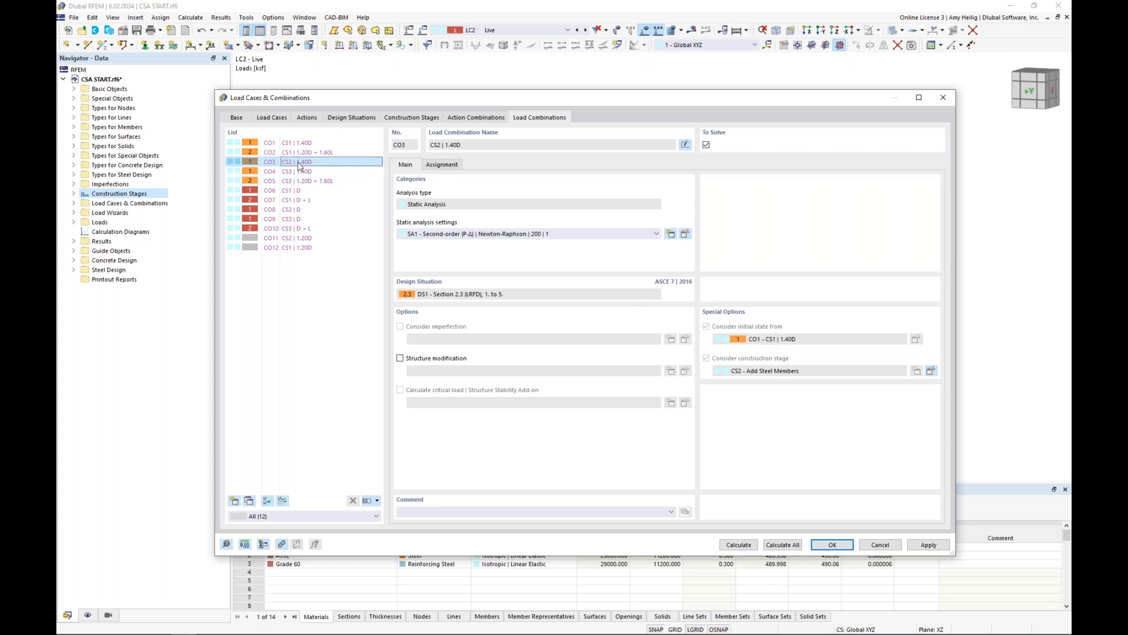
left_click(312, 172)
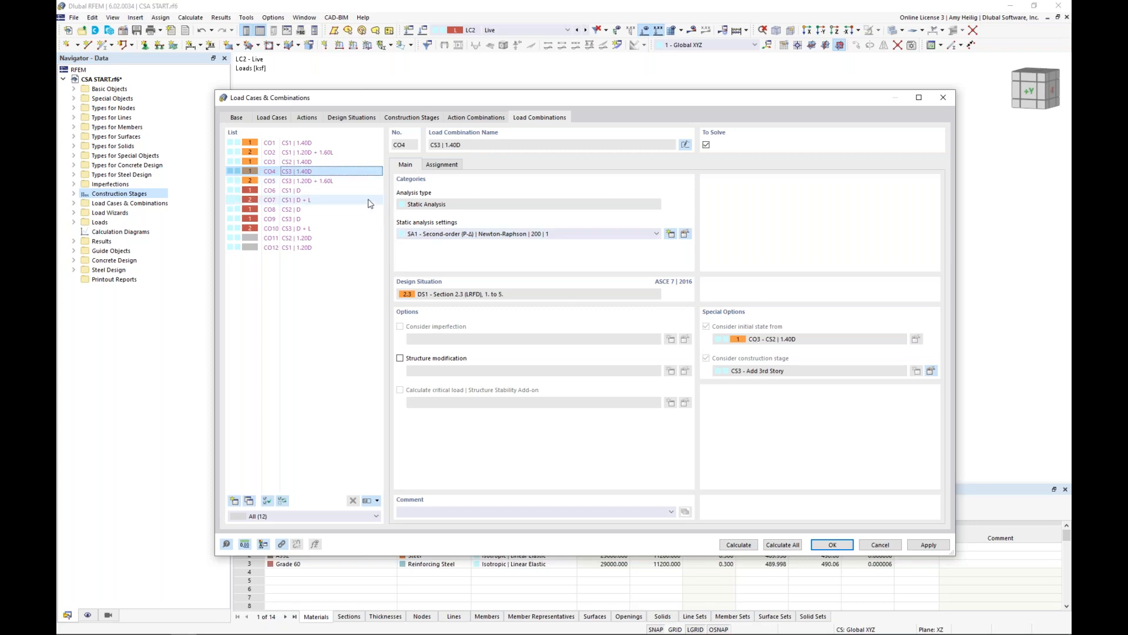
left_click(338, 181)
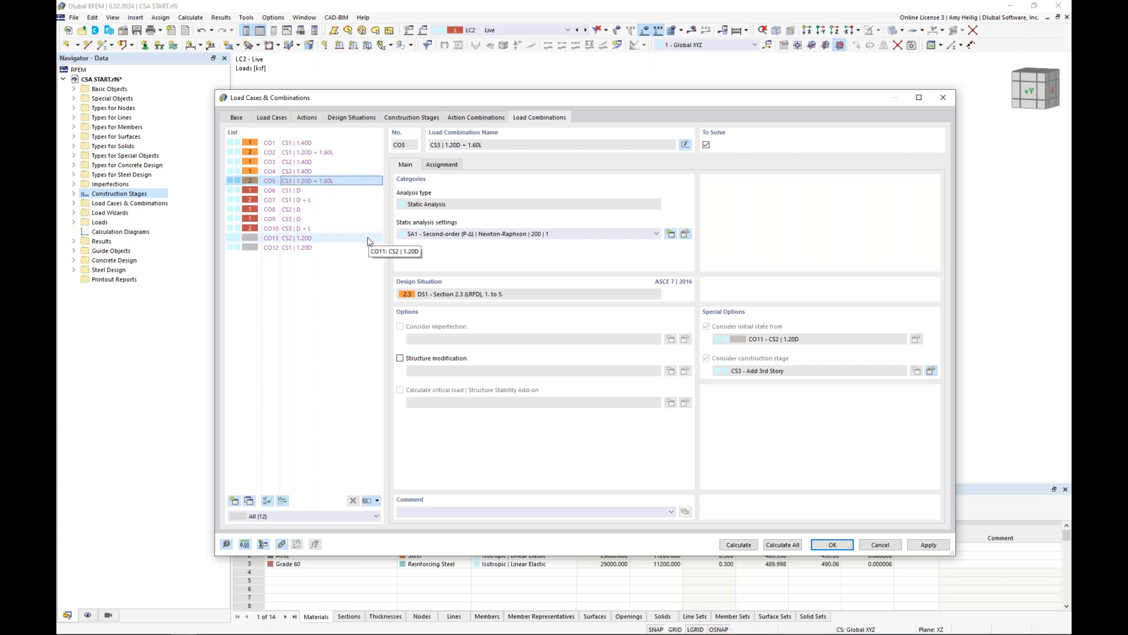
Check the ASD combinations and the auxiliary 1.20D combinations against CO5's initial state, and accept the load case and combination definitions.
left_click(326, 192)
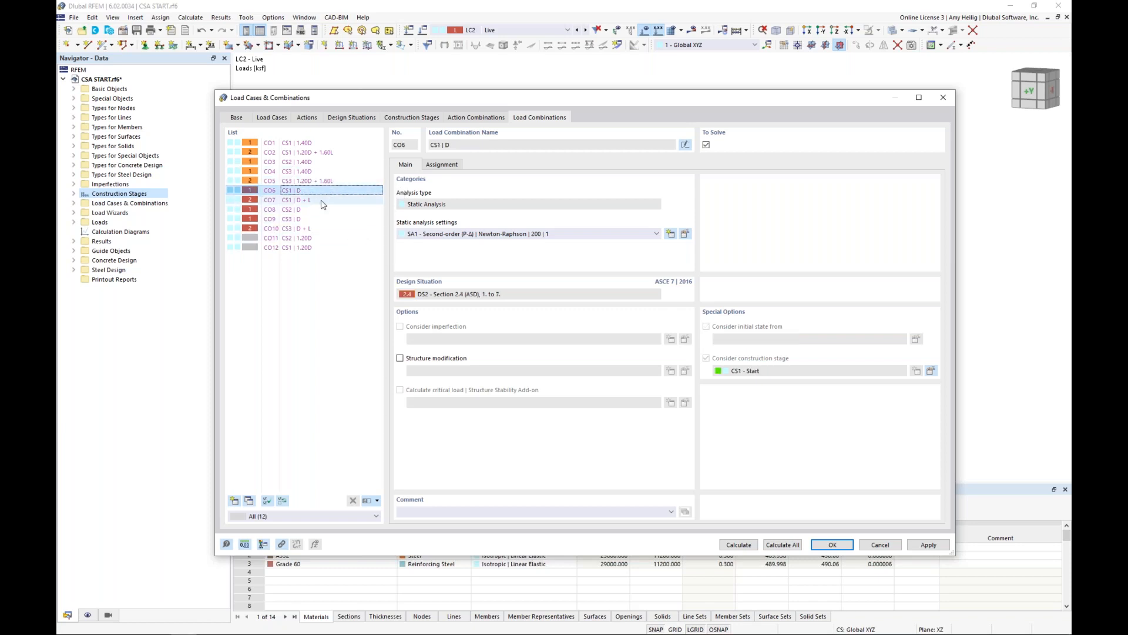
left_click(323, 209)
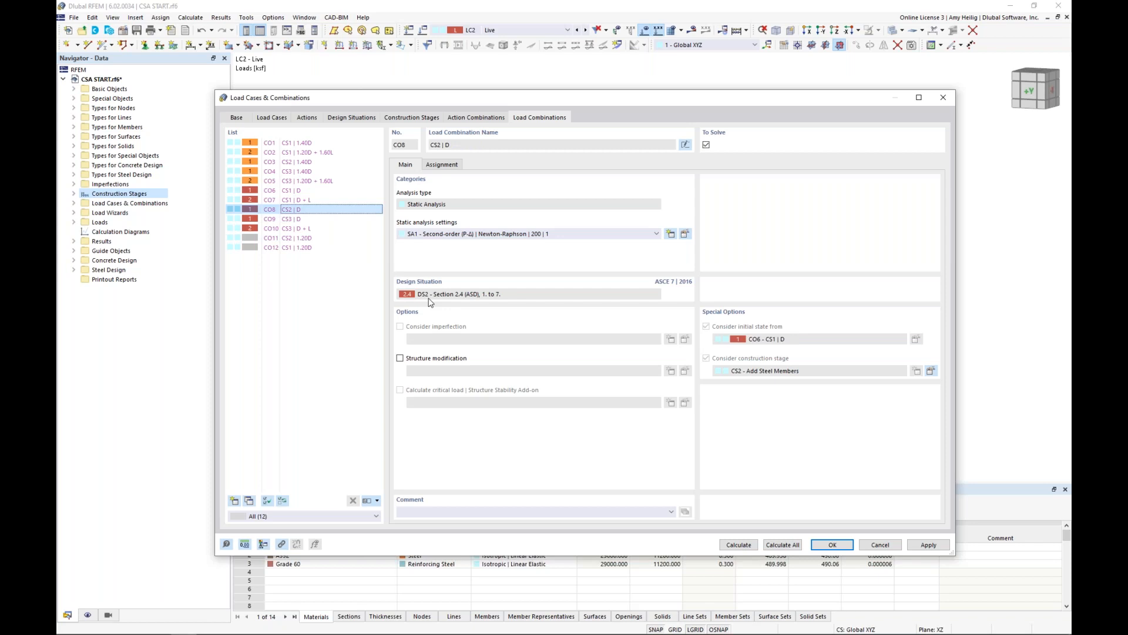
left_click(324, 247)
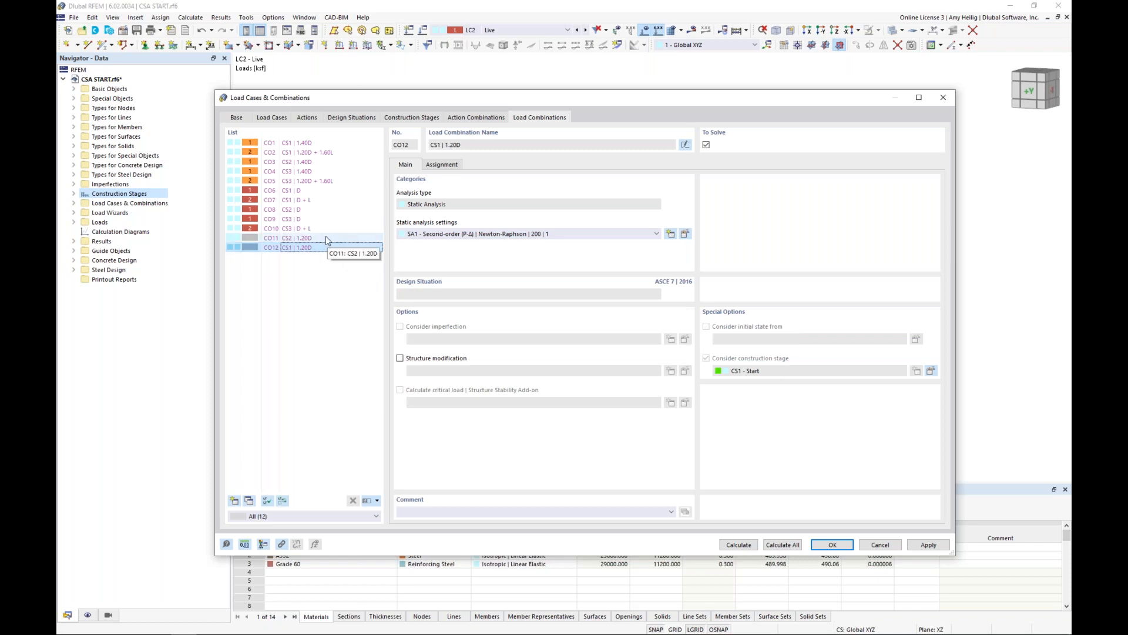
left_click(325, 237)
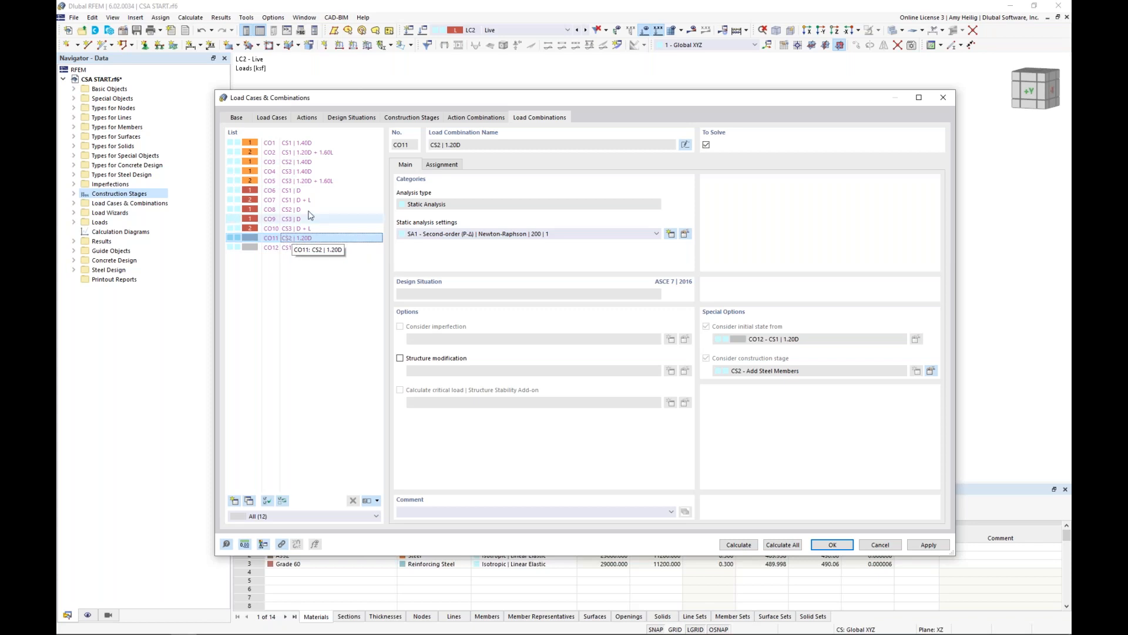
left_click(316, 182)
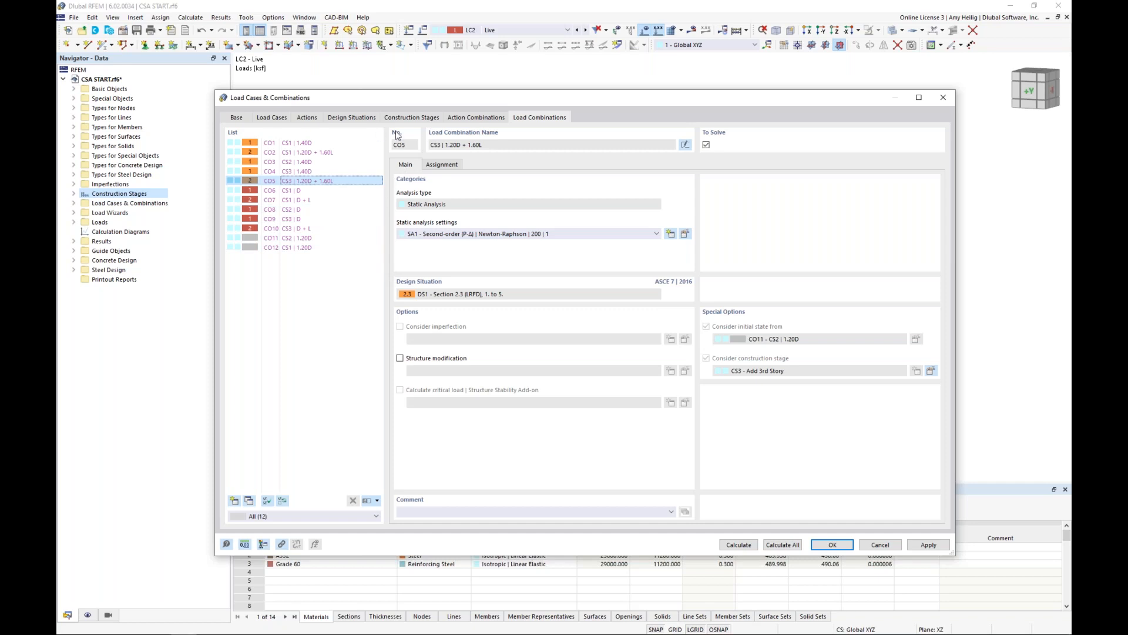
left_click(833, 545)
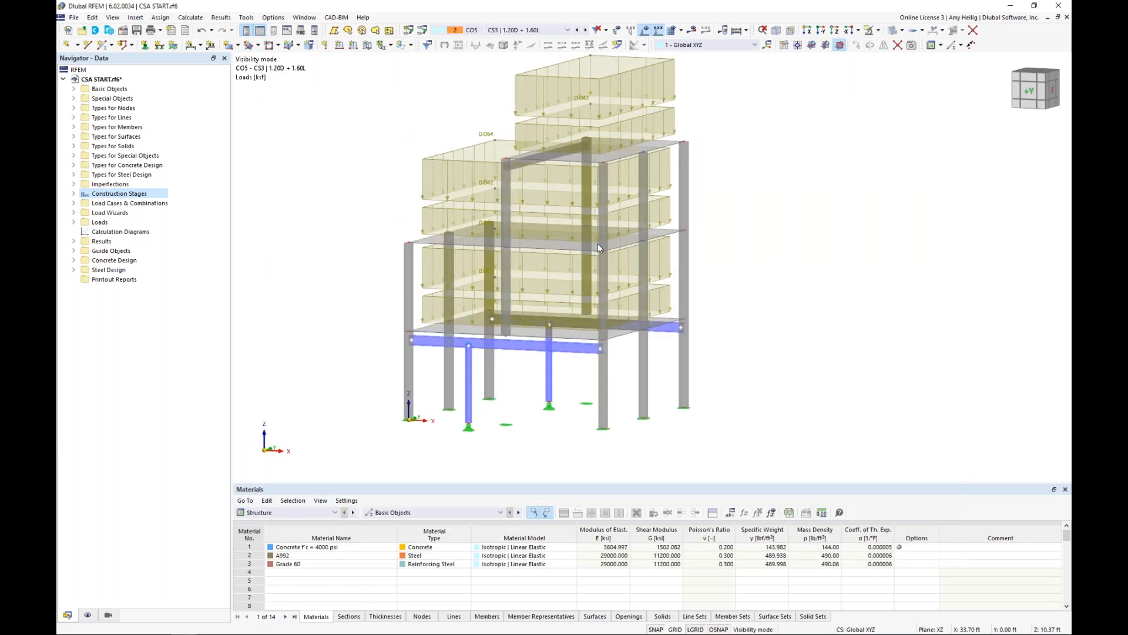
Examine the active structure and loads in the model for combinations CO1, CO3, CO4 and CO5 across the three construction stages.
scroll(598, 243, "down", 1)
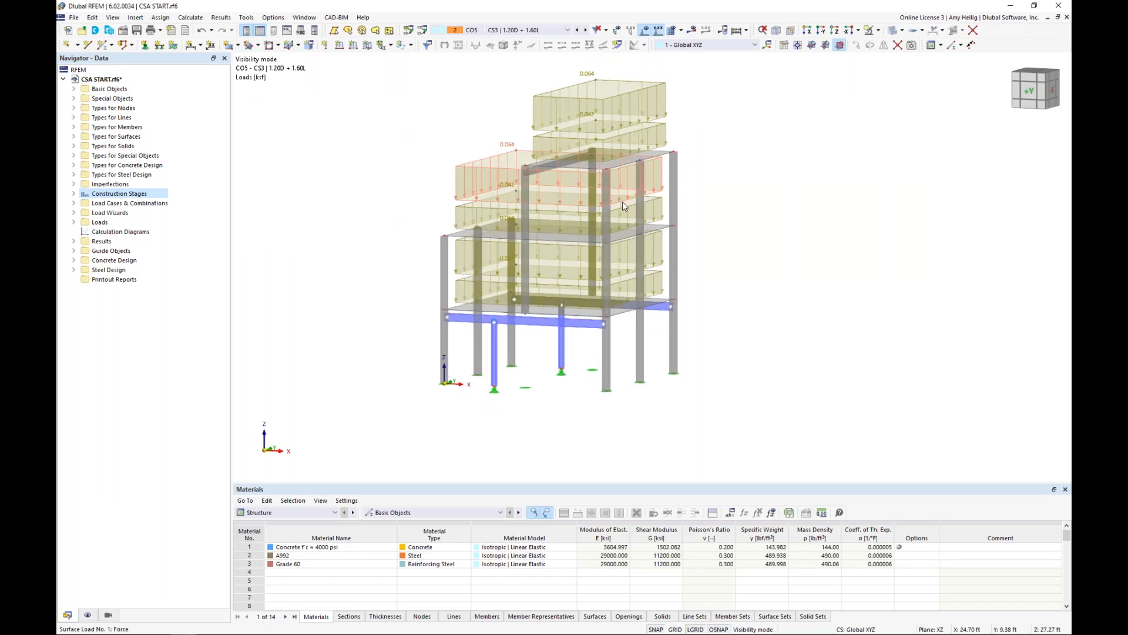
middle_click_drag(622, 202, 605, 211, "ctrl")
scroll(587, 252, "down", 1)
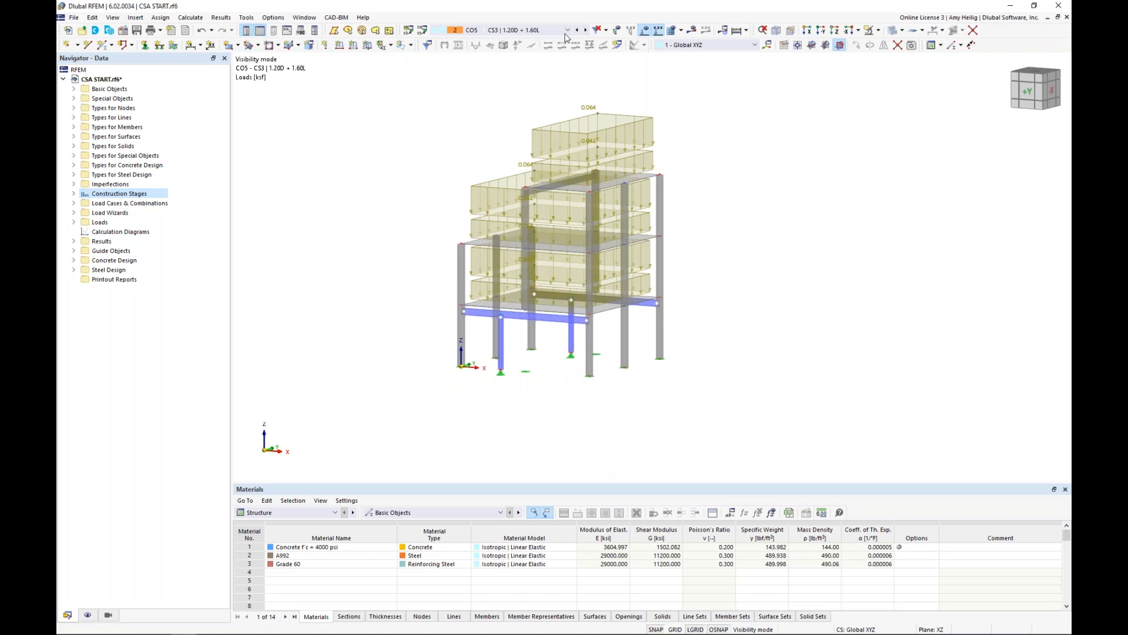
left_click(566, 31)
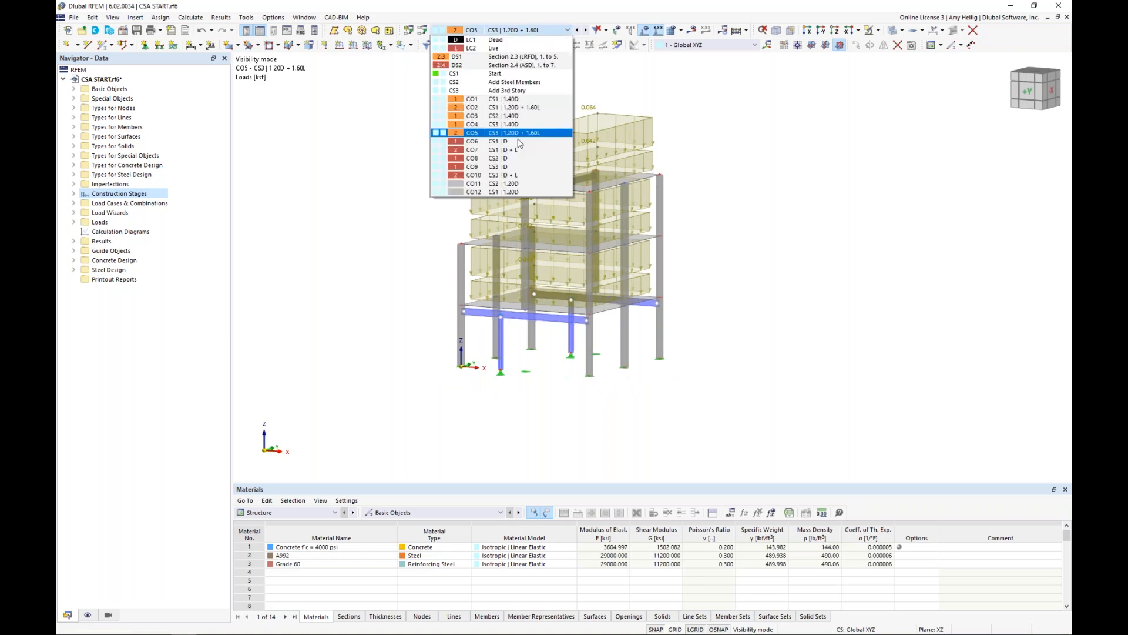
left_click(504, 99)
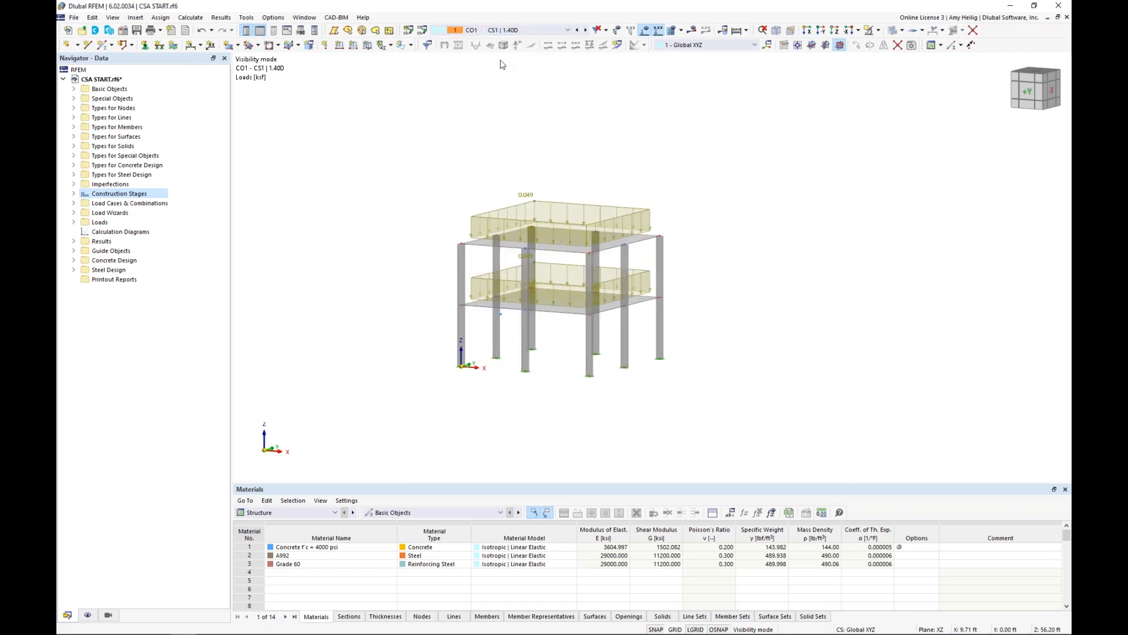
left_click(585, 31)
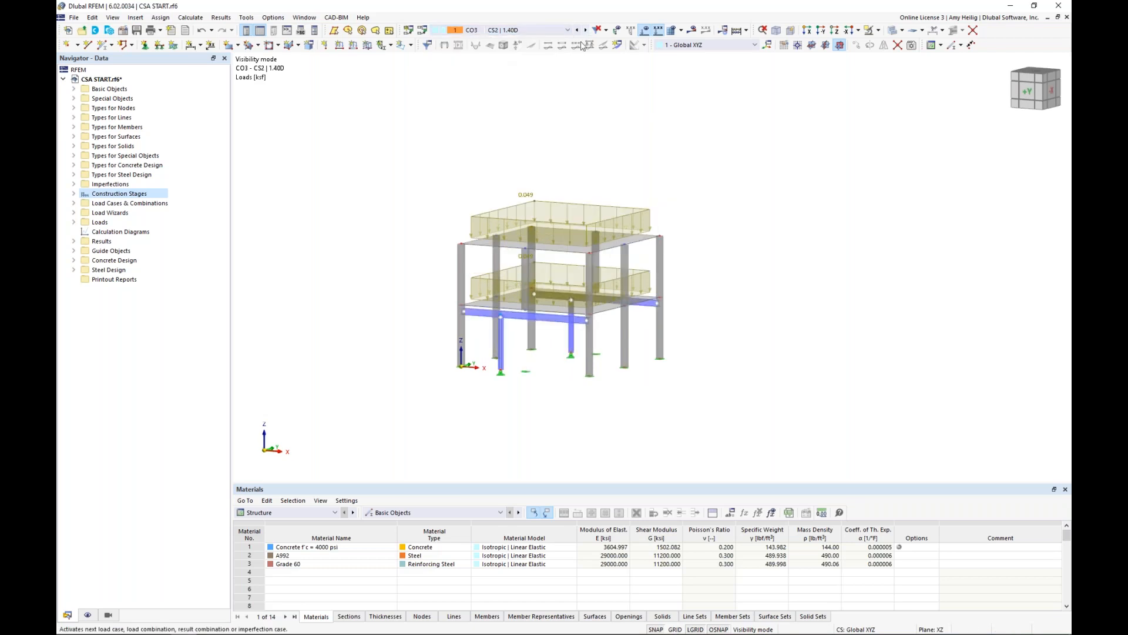
scroll(520, 212, "up", 1)
scroll(519, 210, "up", 1)
middle_click_drag(519, 210, 524, 169)
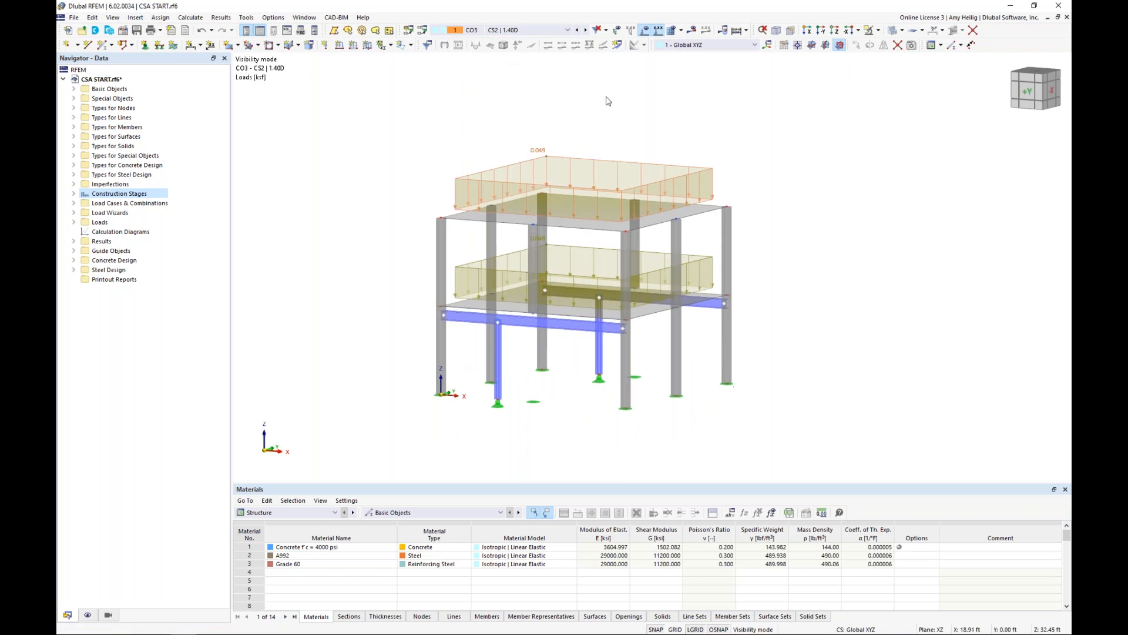
left_click(586, 30)
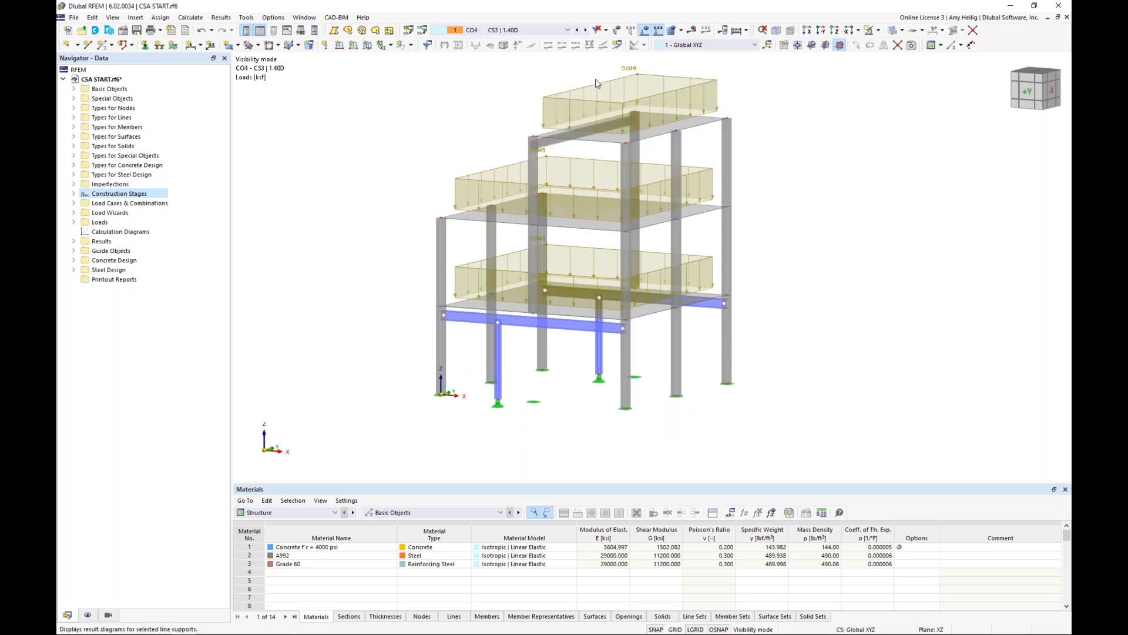
middle_click_drag(617, 105, 592, 144)
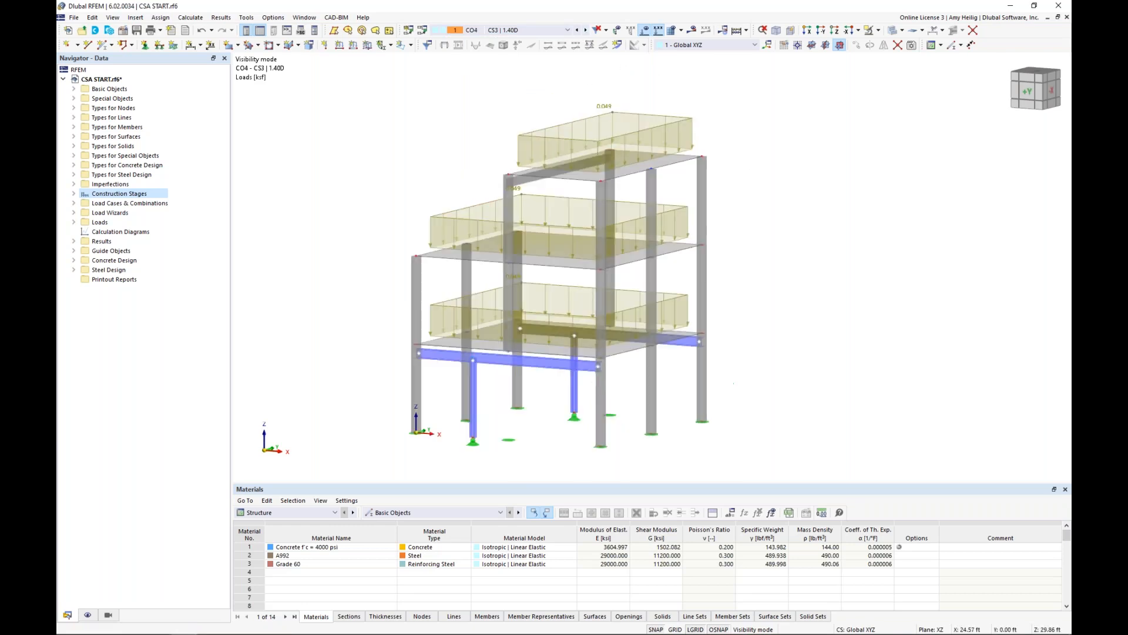
left_click(586, 30)
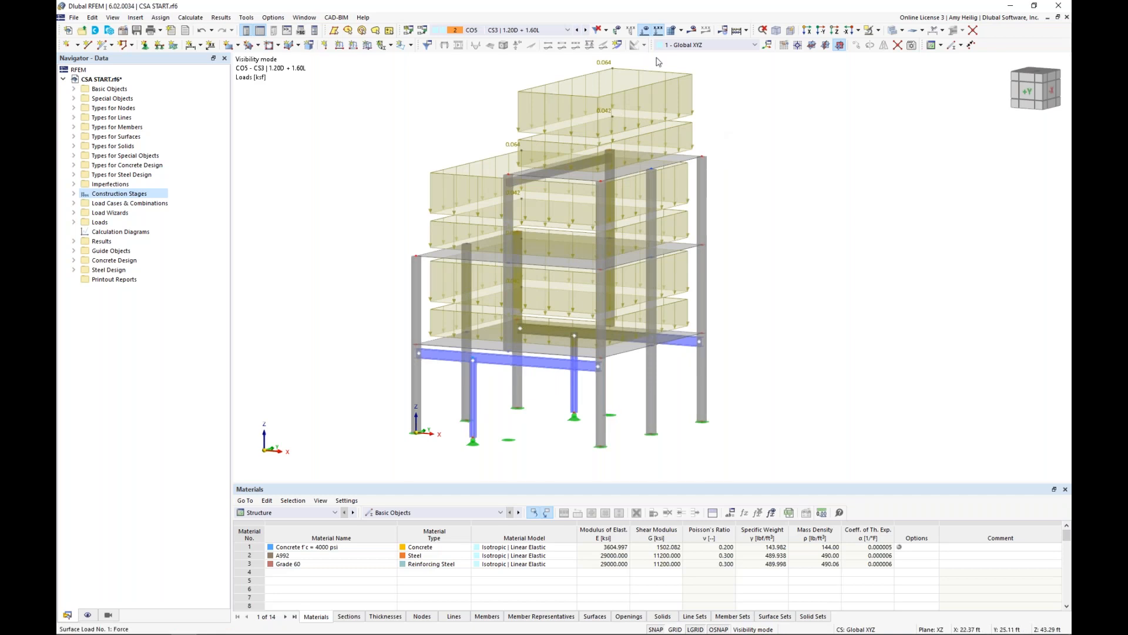
Hide the loads in the model and calculate load combinations CO1 to CO10.
left_click(646, 32)
left_click(191, 17)
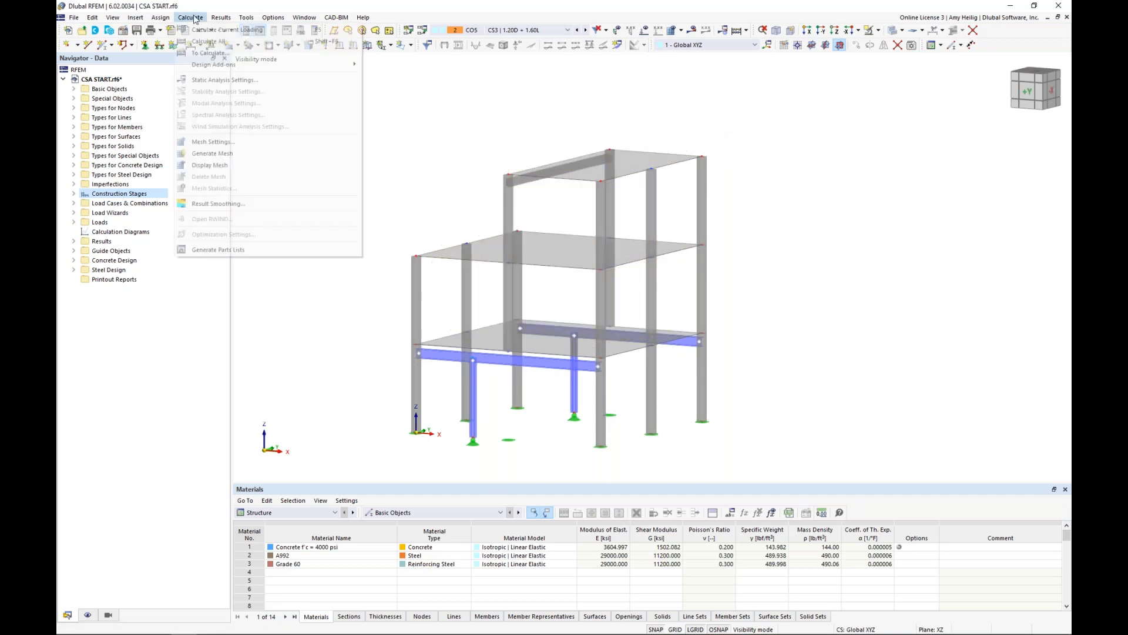
left_click(205, 53)
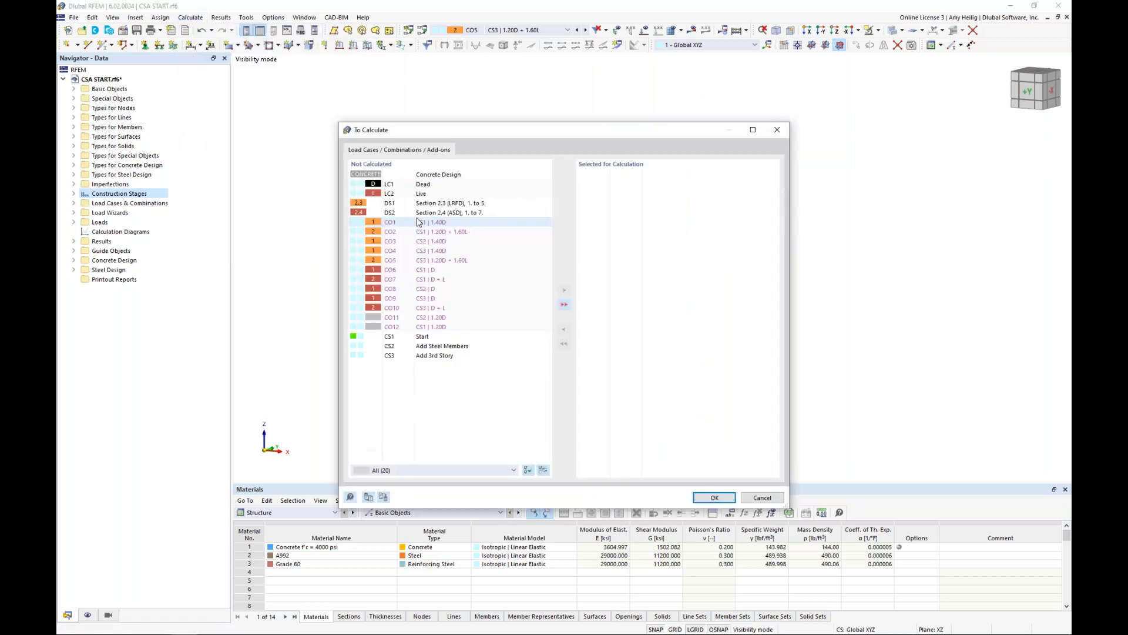
left_click(424, 222)
left_click(436, 307, "shift")
left_click(564, 293)
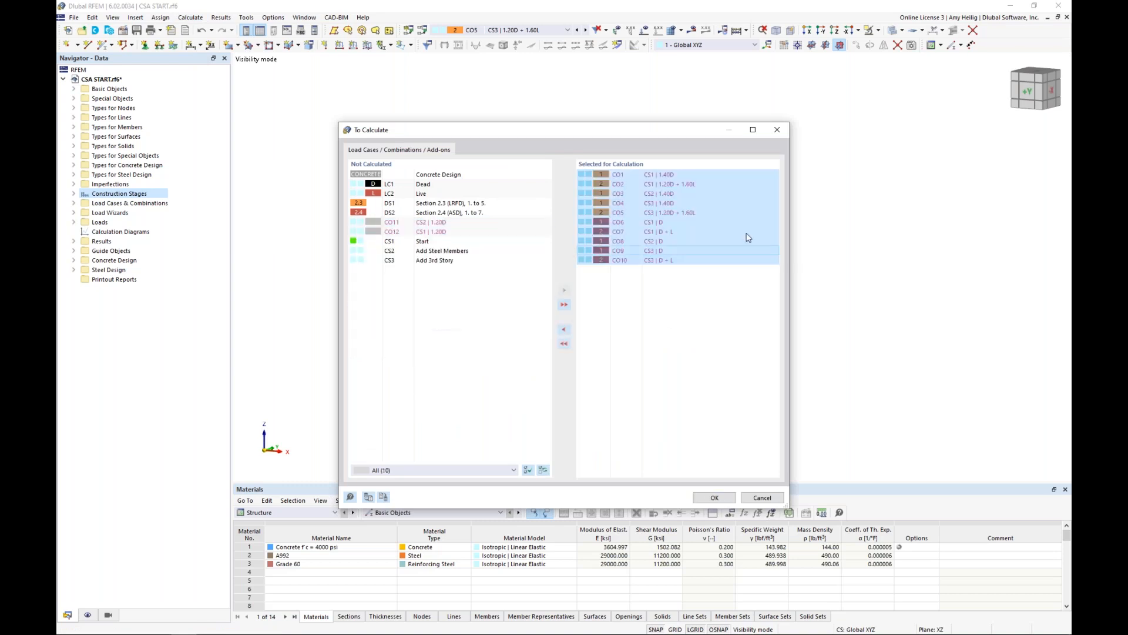
left_click(714, 498)
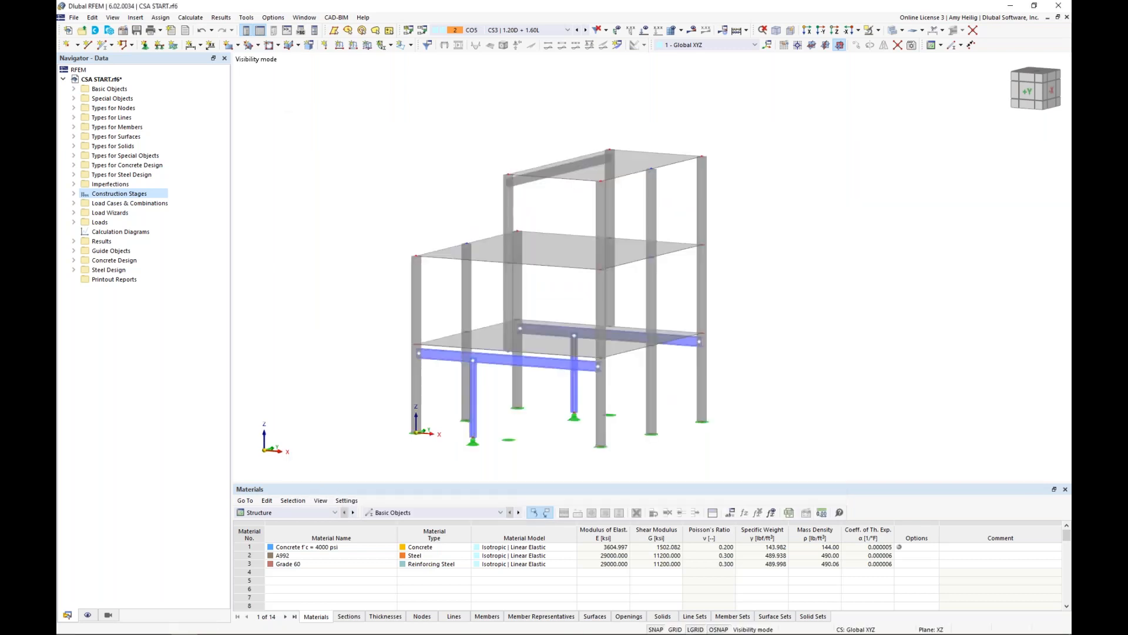
Examine the building's global deformations |u| for combination CO5 and hide them again.
middle_click_drag(388, 201, 418, 184)
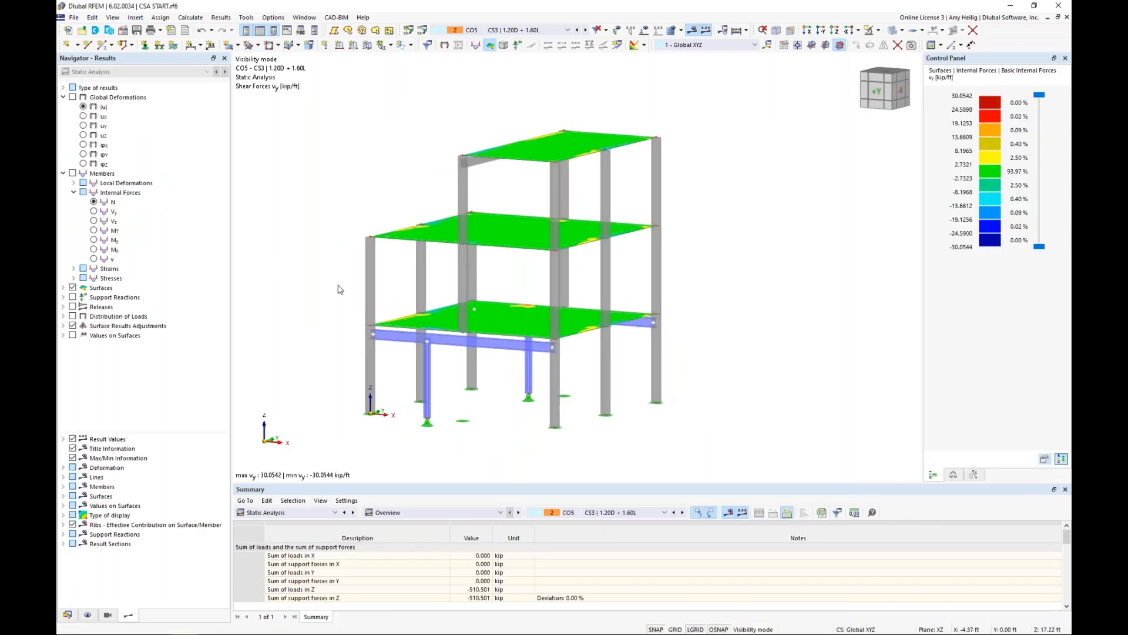
scroll(338, 291, "up", 1)
middle_click_drag(333, 302, 337, 292)
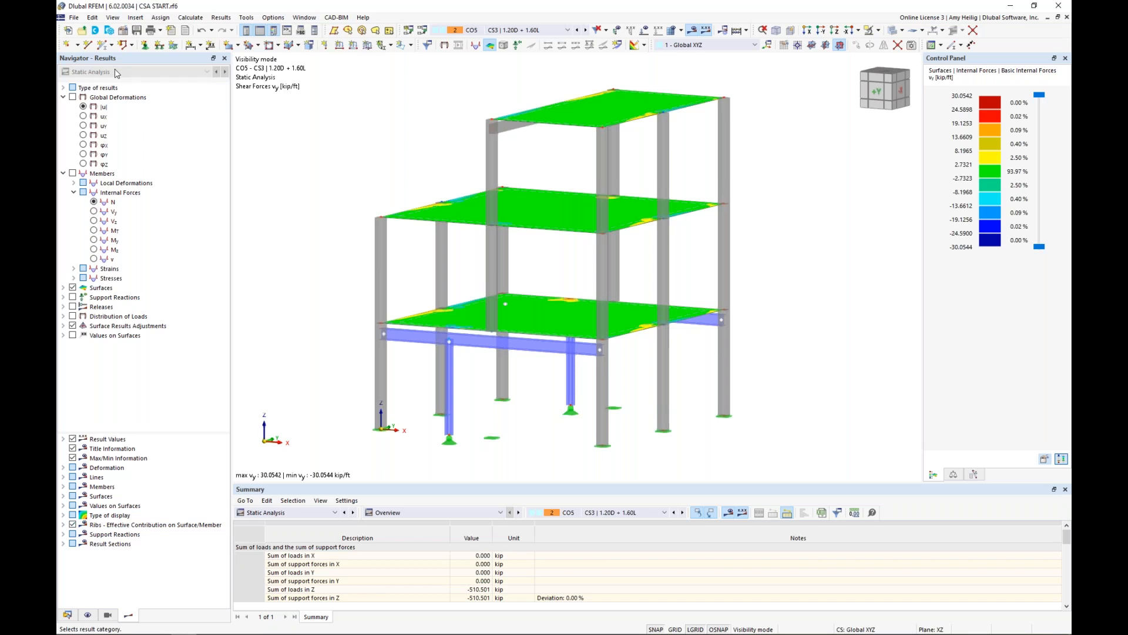
left_click(72, 98)
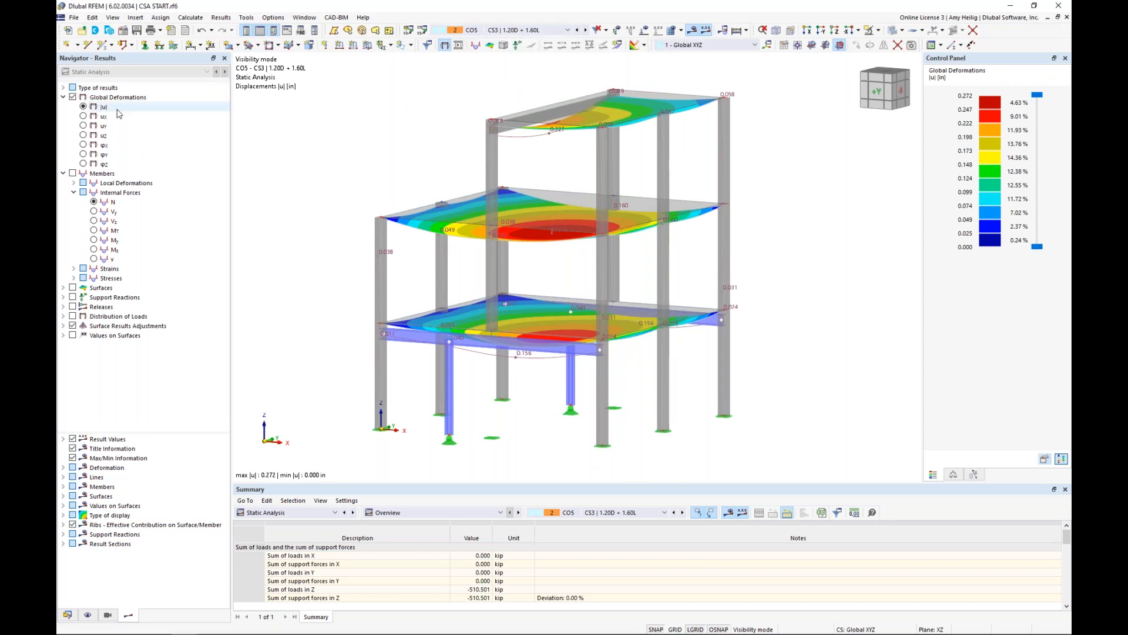
middle_click_drag(410, 166, 385, 169, "ctrl")
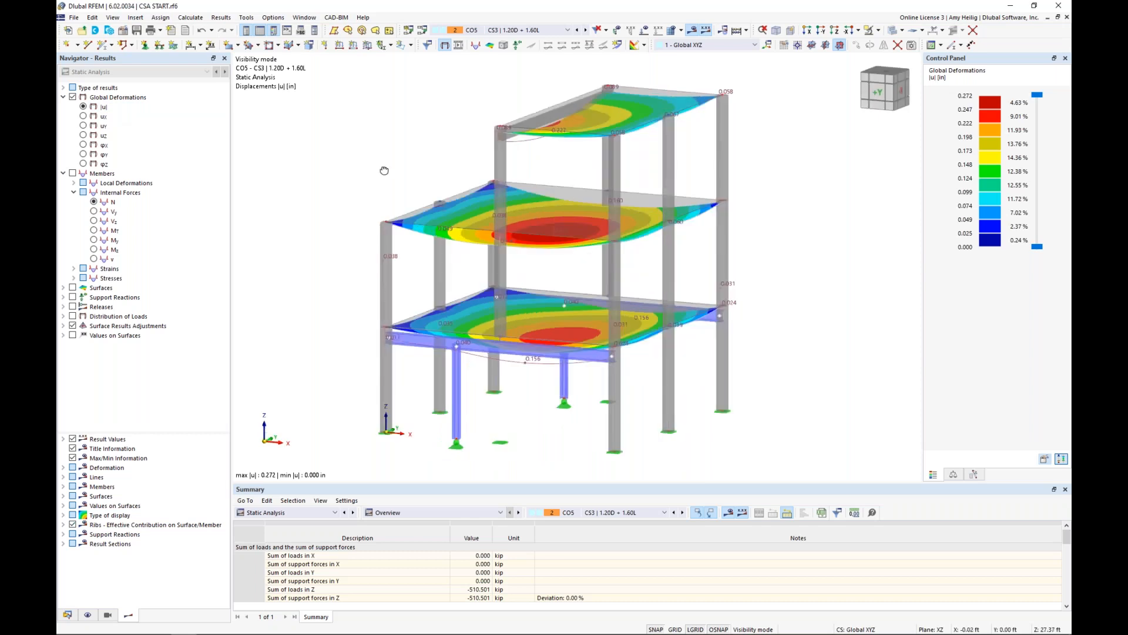
left_click(72, 97)
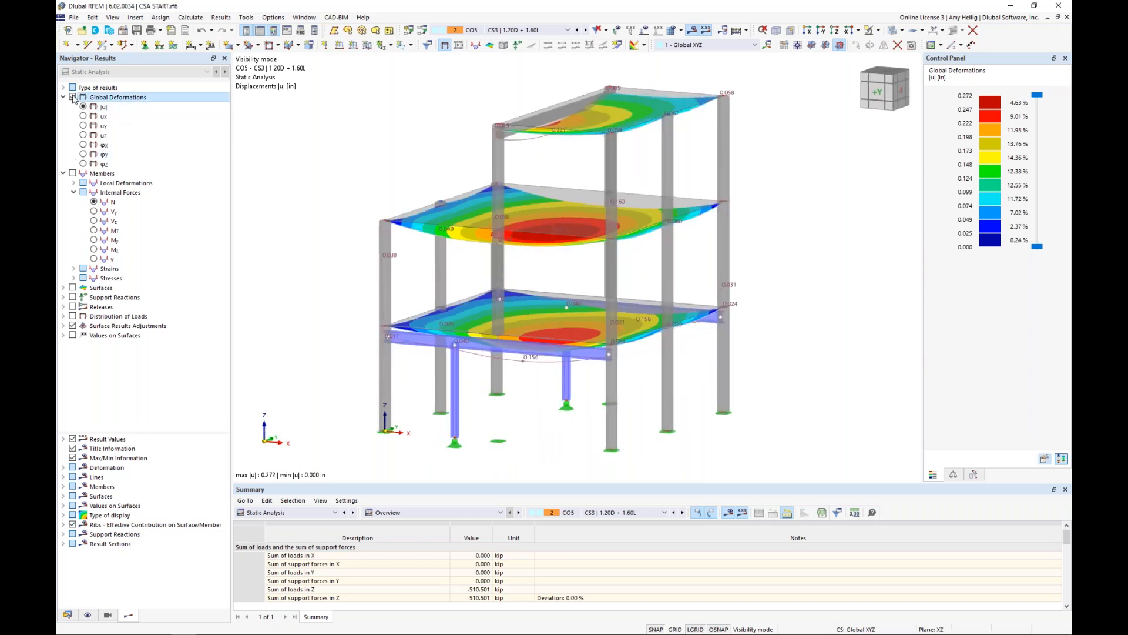
Examine the member axial forces N for CO5 and the moments My for CO5, CO4 and CO2, and hide the member results.
left_click(72, 173)
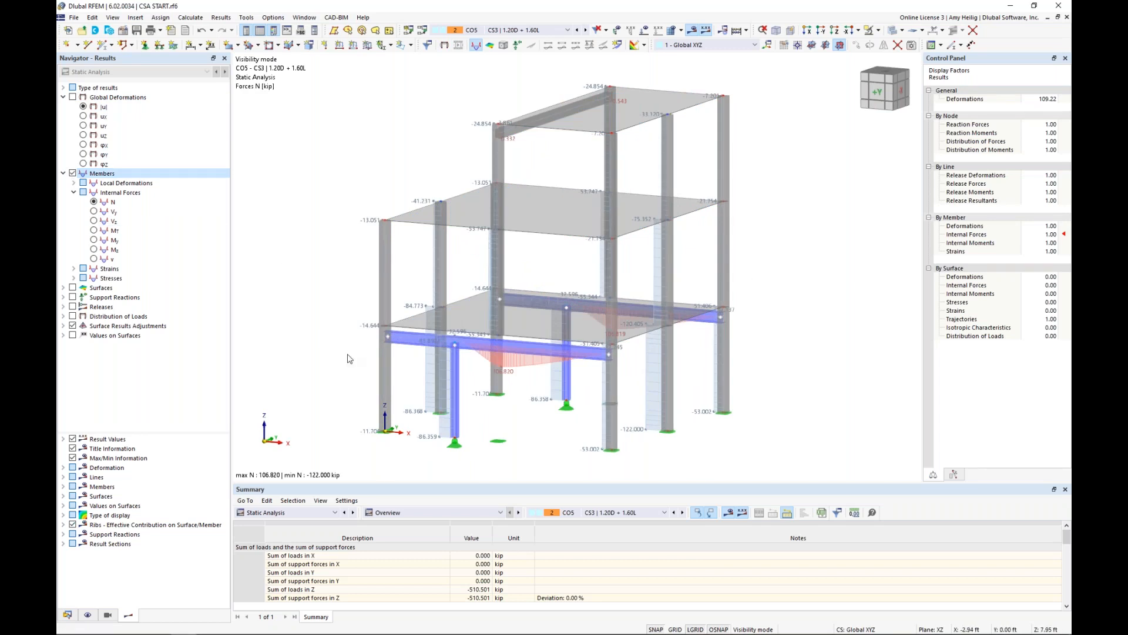
left_click(93, 240)
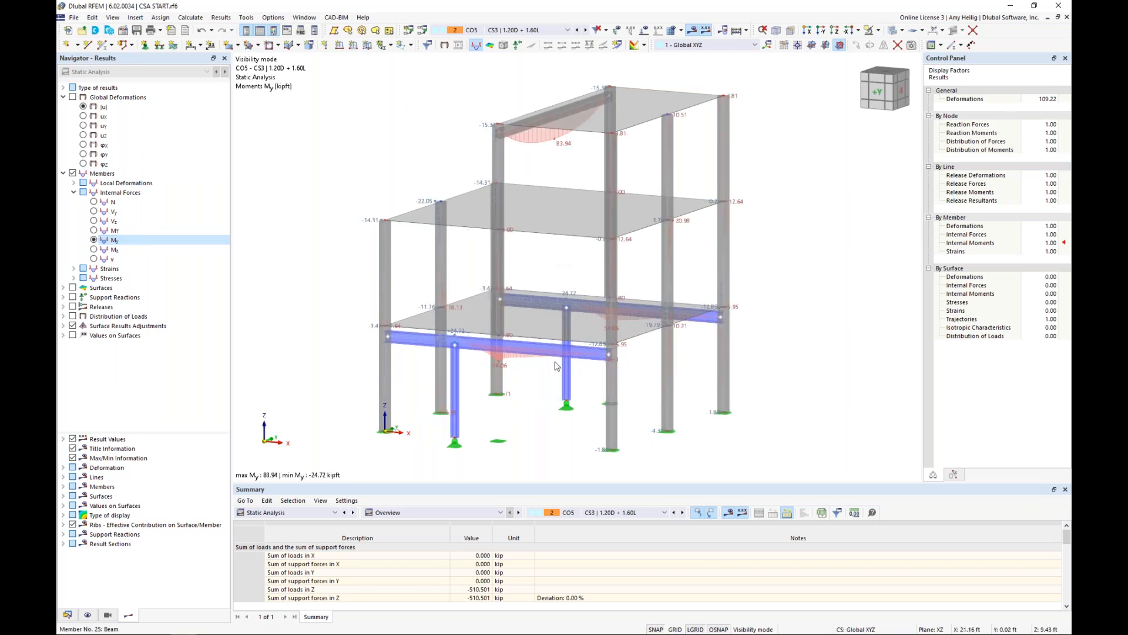
left_click(579, 33)
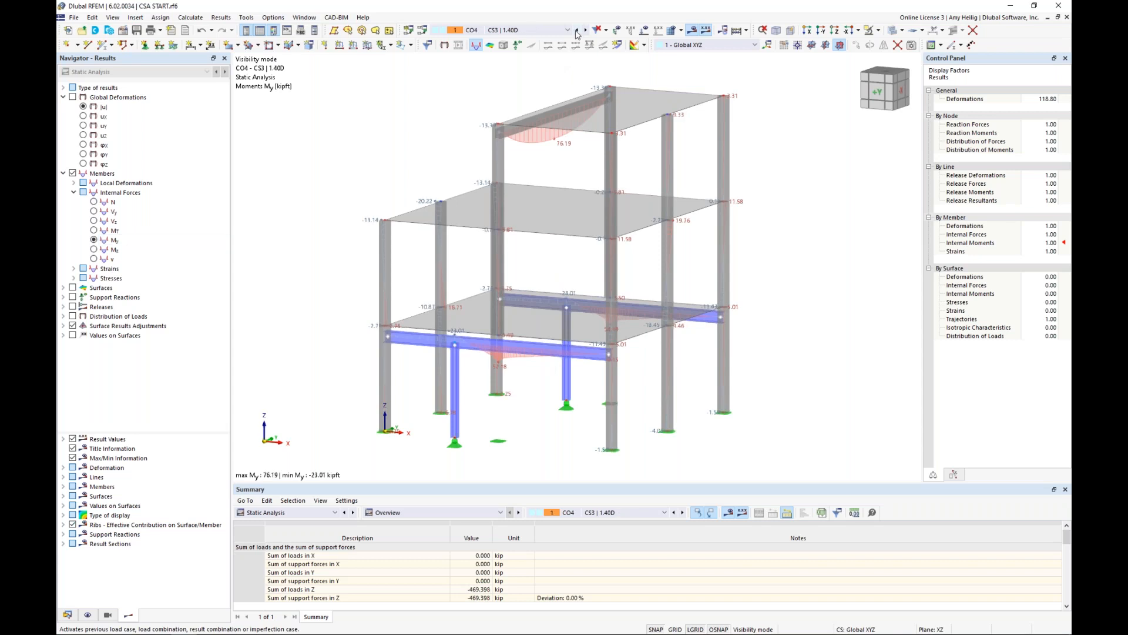
left_click(568, 30)
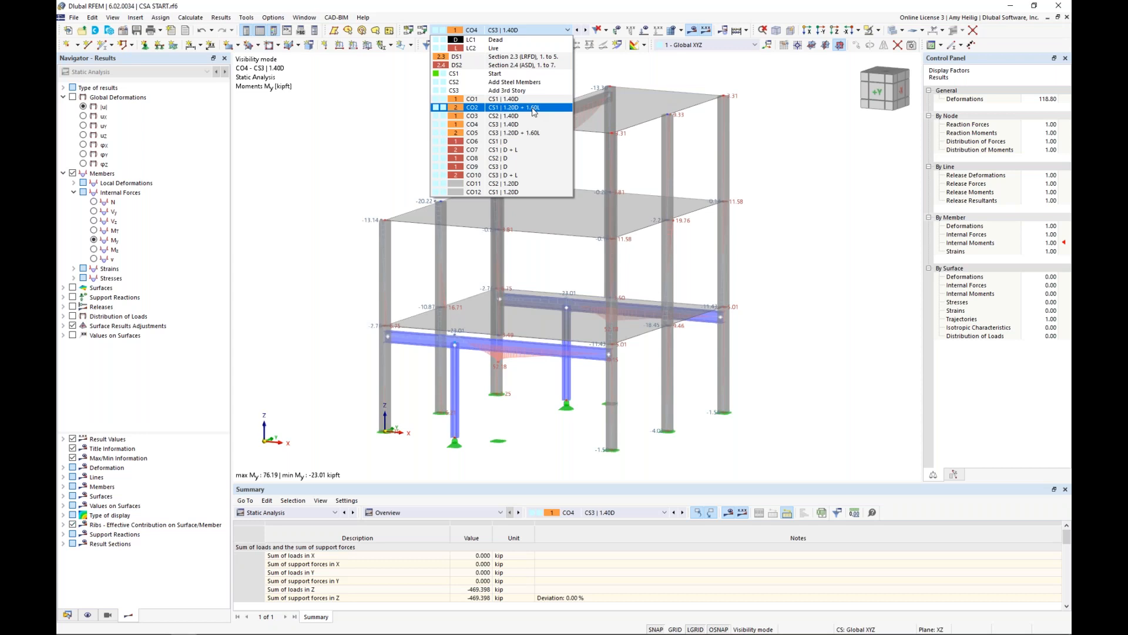
key("Escape")
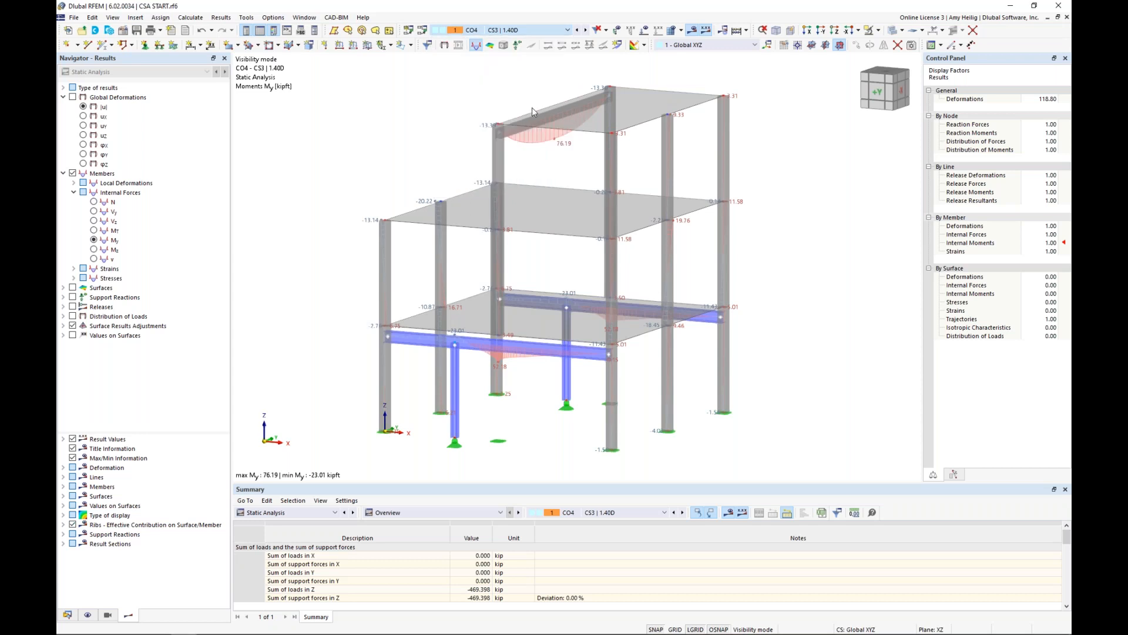
left_click(64, 164)
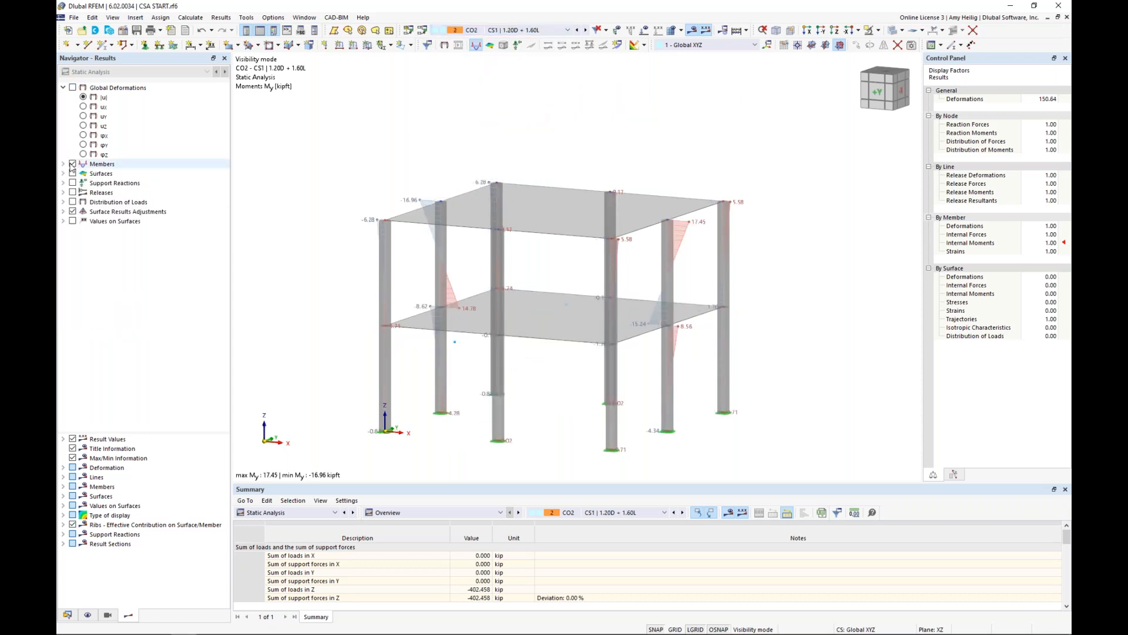
left_click(73, 165)
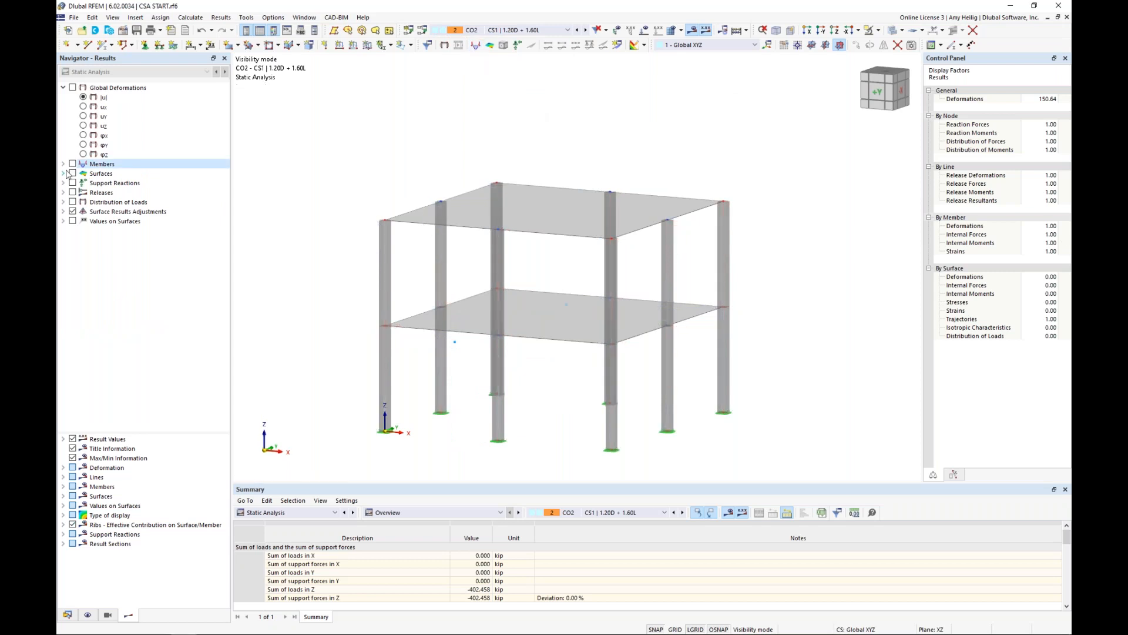
Examine the slab moments mx and my and the shear force vy for CO2, and hide the surface results.
left_click(72, 174)
left_click(104, 212)
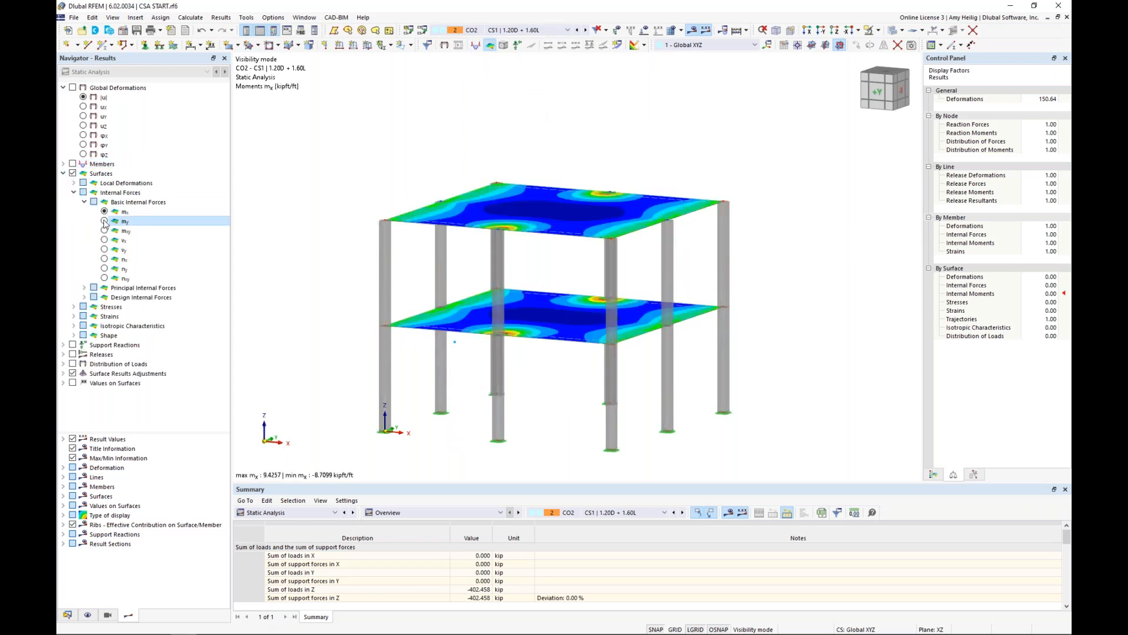
left_click(105, 221)
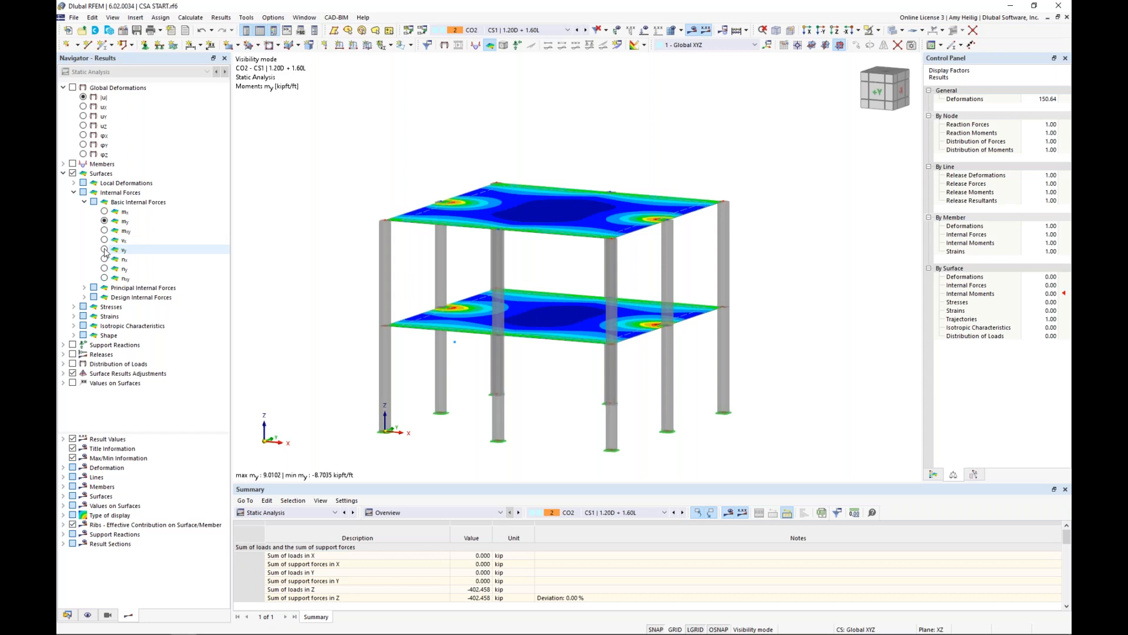
left_click(105, 250)
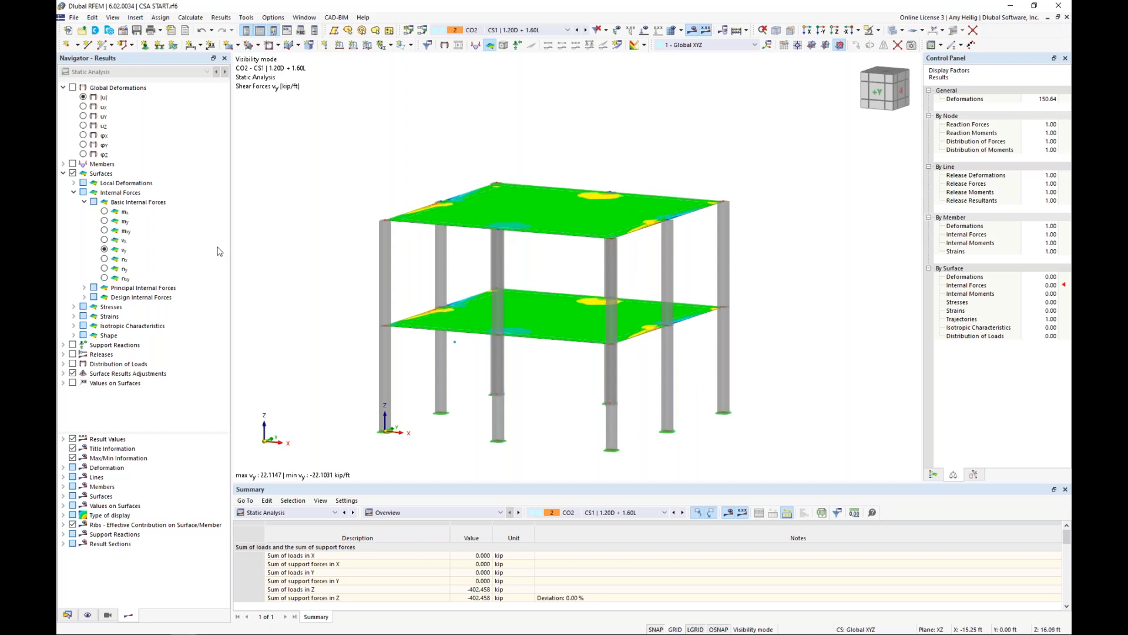
left_click(63, 174)
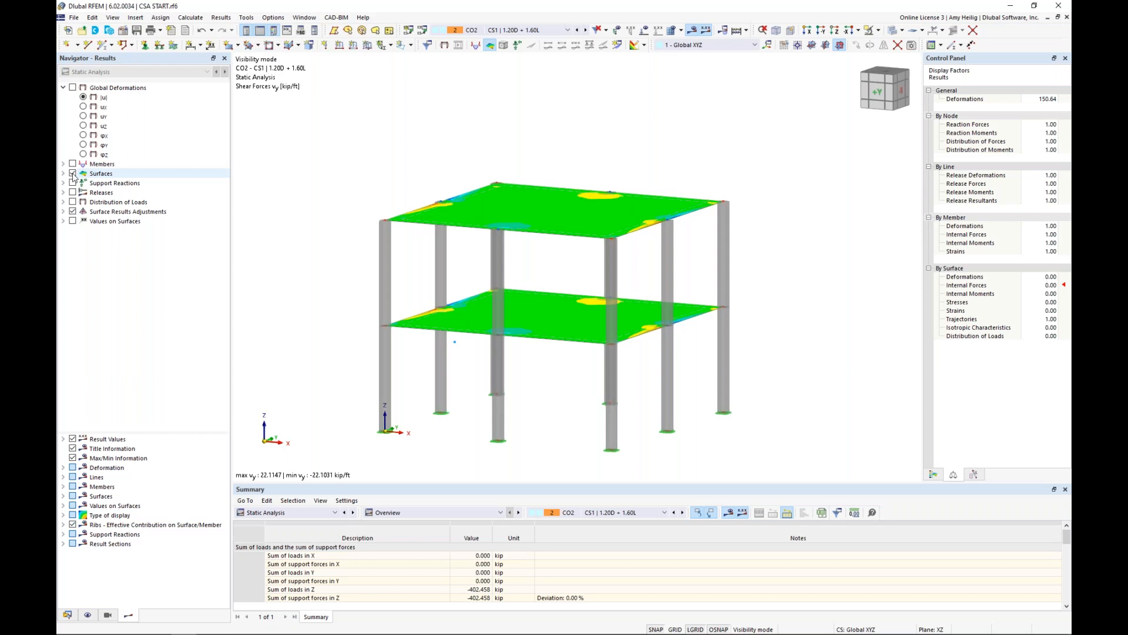
left_click(73, 173)
Open the Concrete Design input data and check the limit state types assigned to design situations DS1 and DS2.
middle_click_drag(307, 372, 335, 307)
left_click_drag(447, 445, 440, 394)
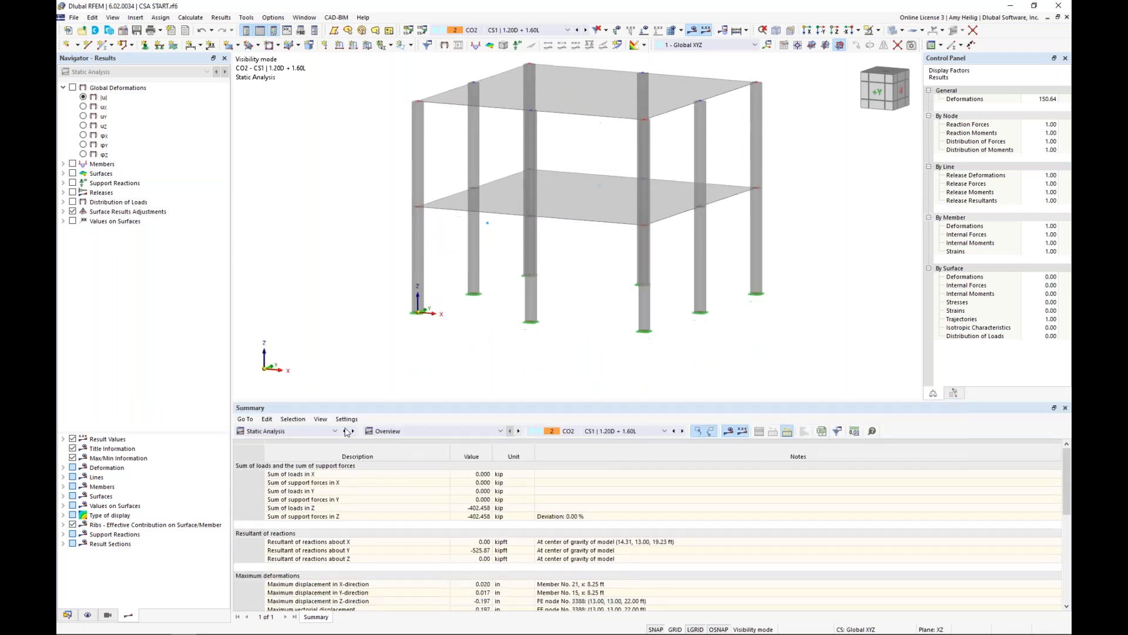
left_click(334, 431)
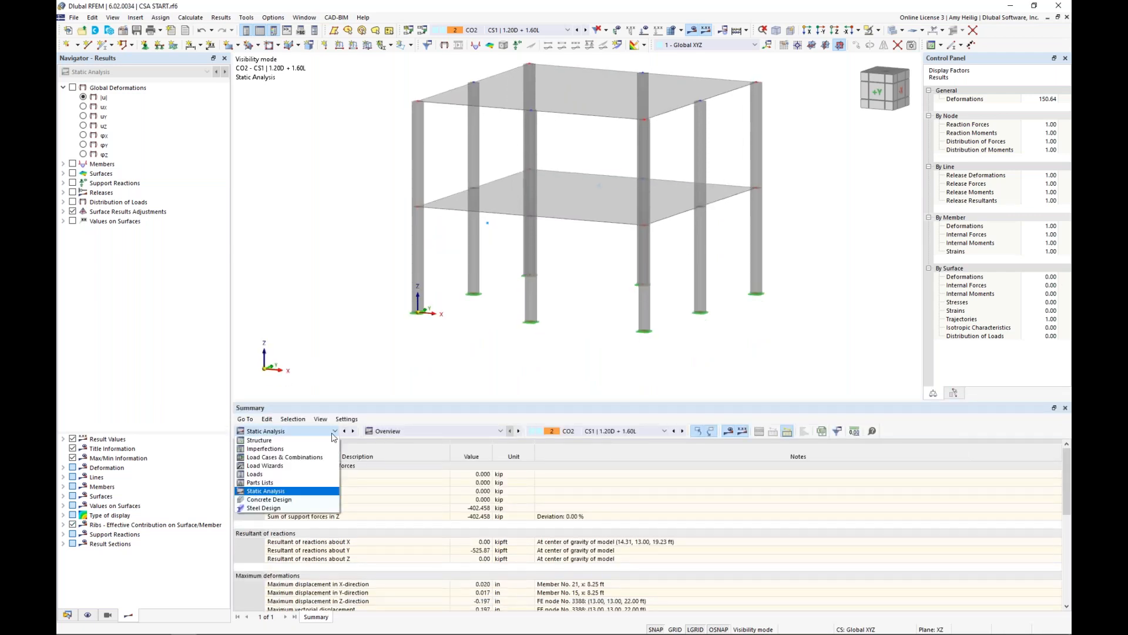
left_click(297, 499)
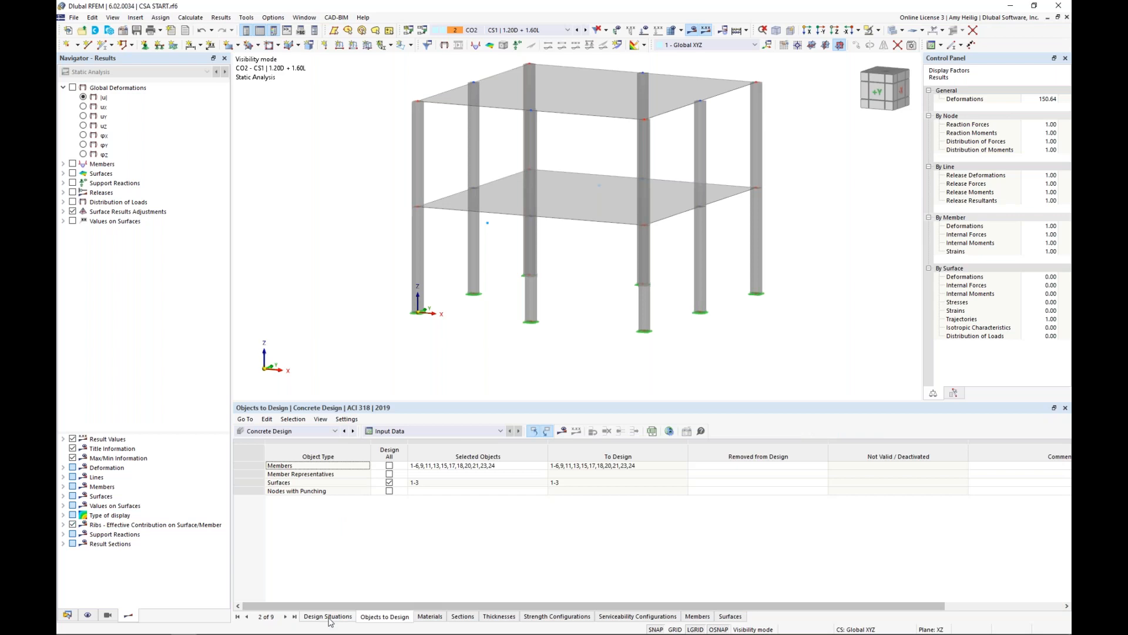
left_click(328, 617)
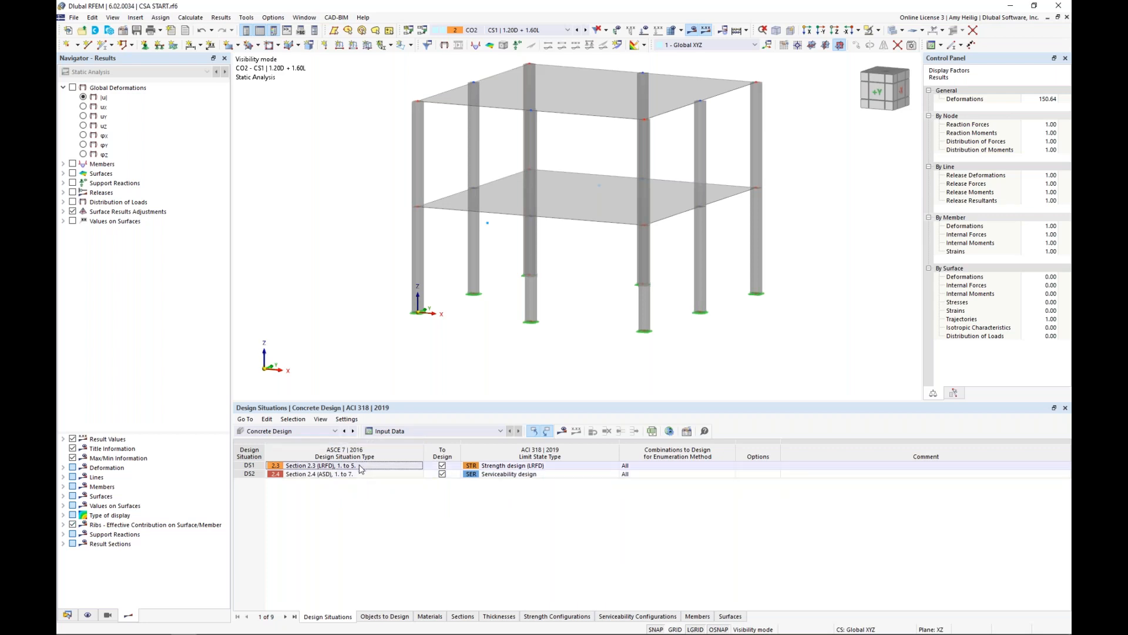
left_click(514, 466)
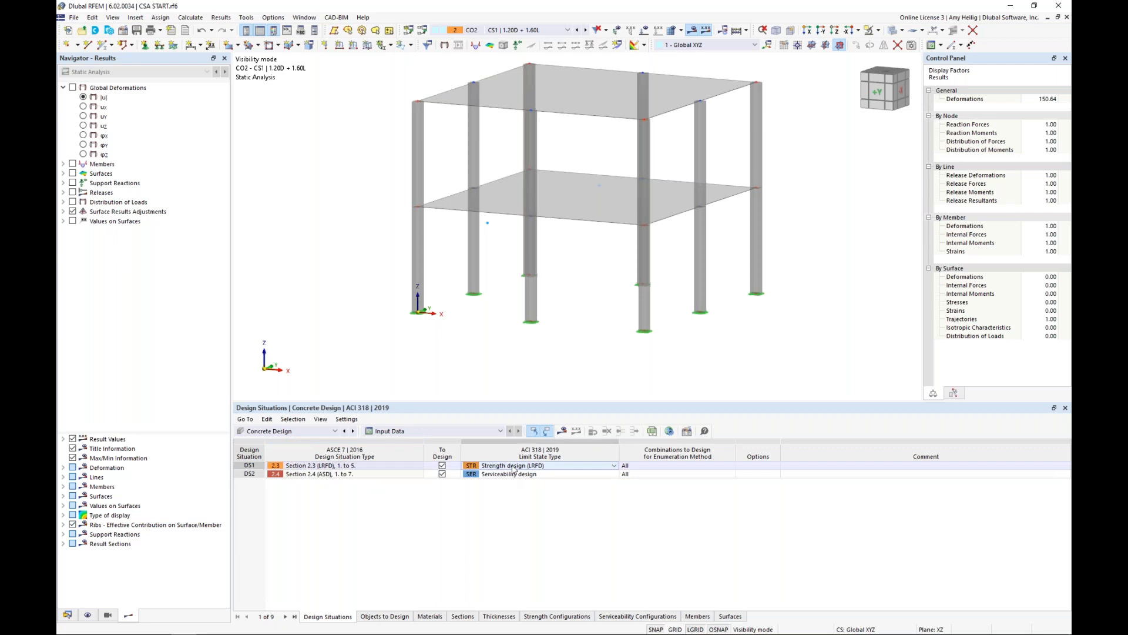
left_click(578, 467)
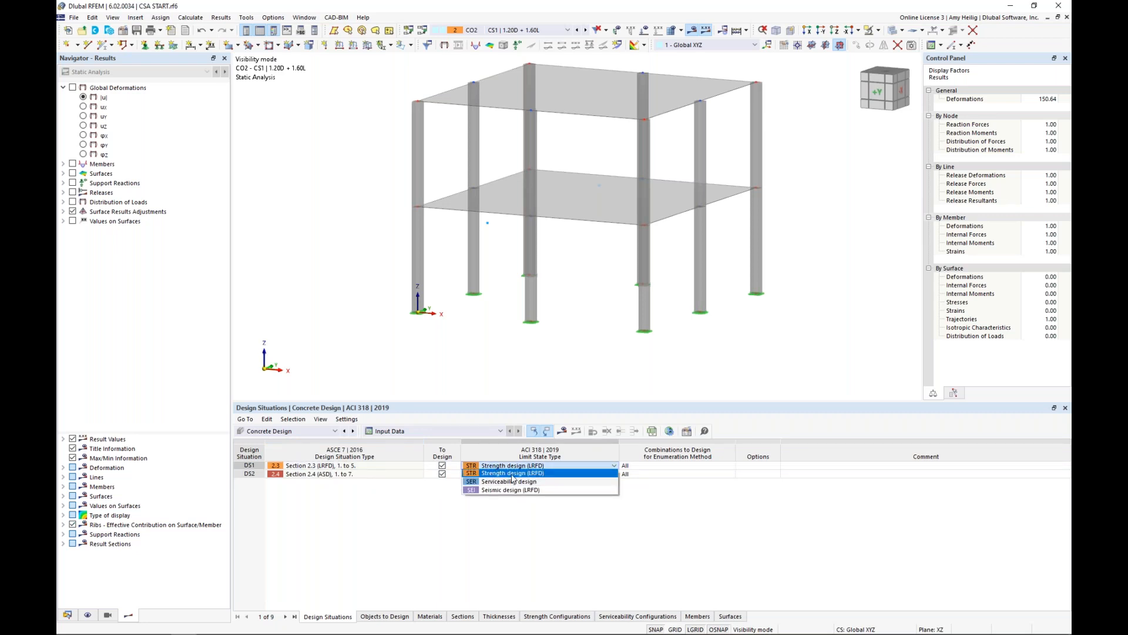
left_click(511, 482)
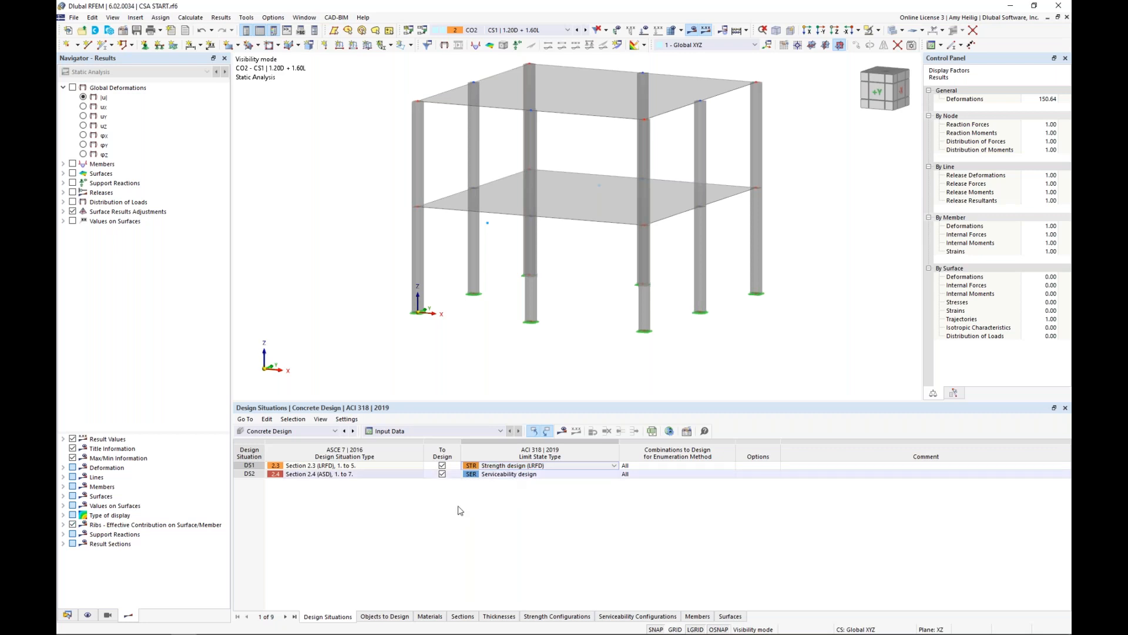
left_click(378, 475)
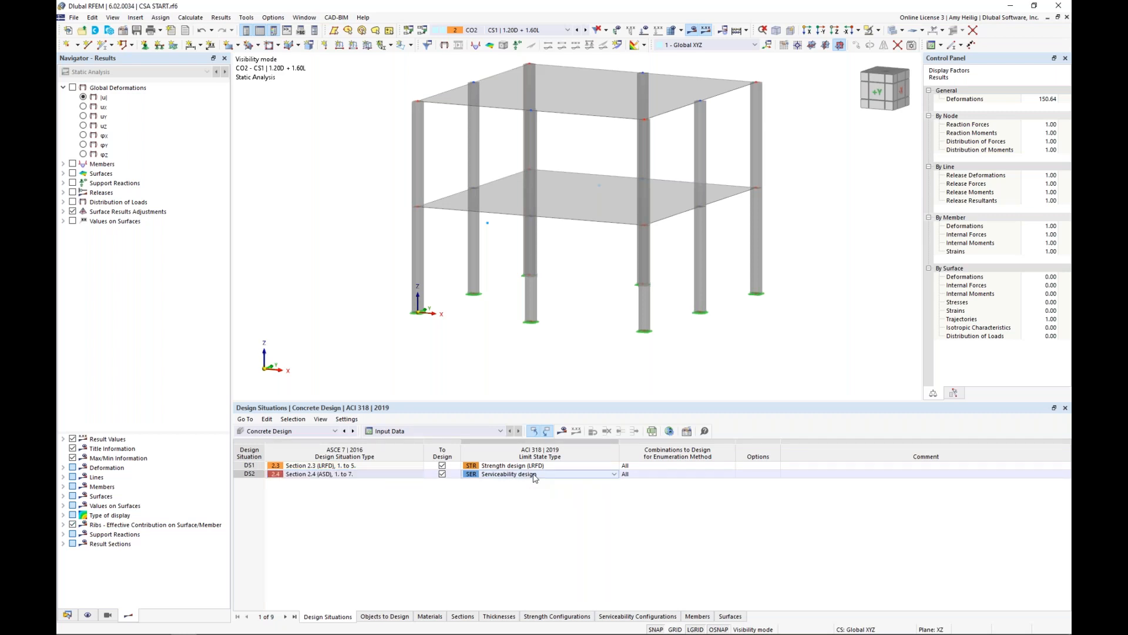
Review the members and surfaces selected for concrete design alongside the full building of combination CO5.
left_click_drag(559, 402, 557, 449)
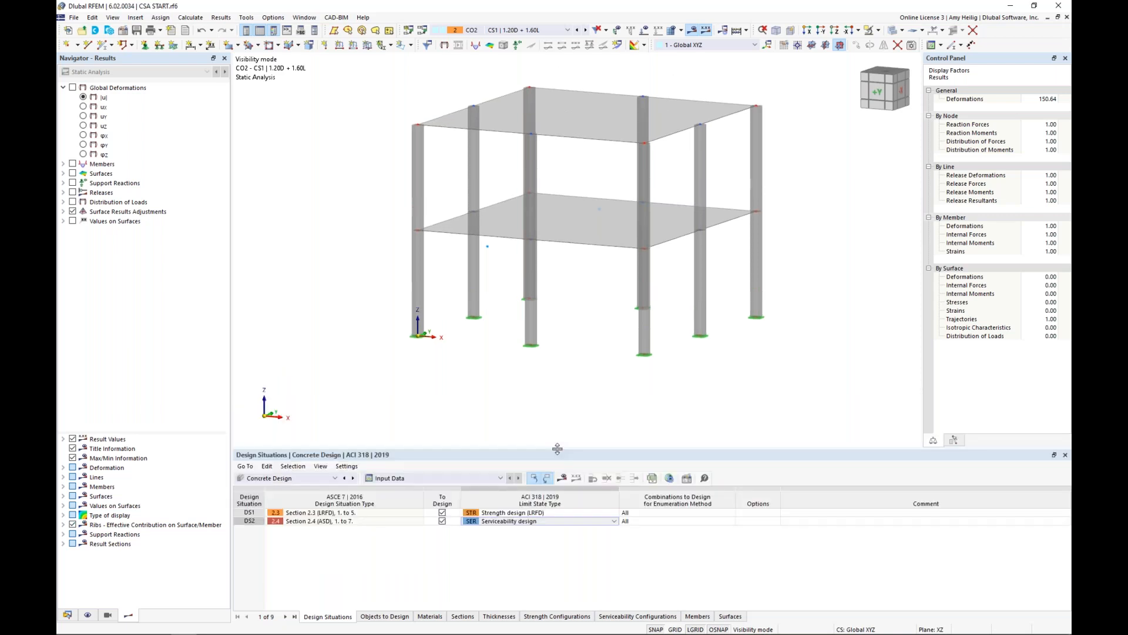
left_click(385, 617)
middle_click_drag(532, 394, 517, 424)
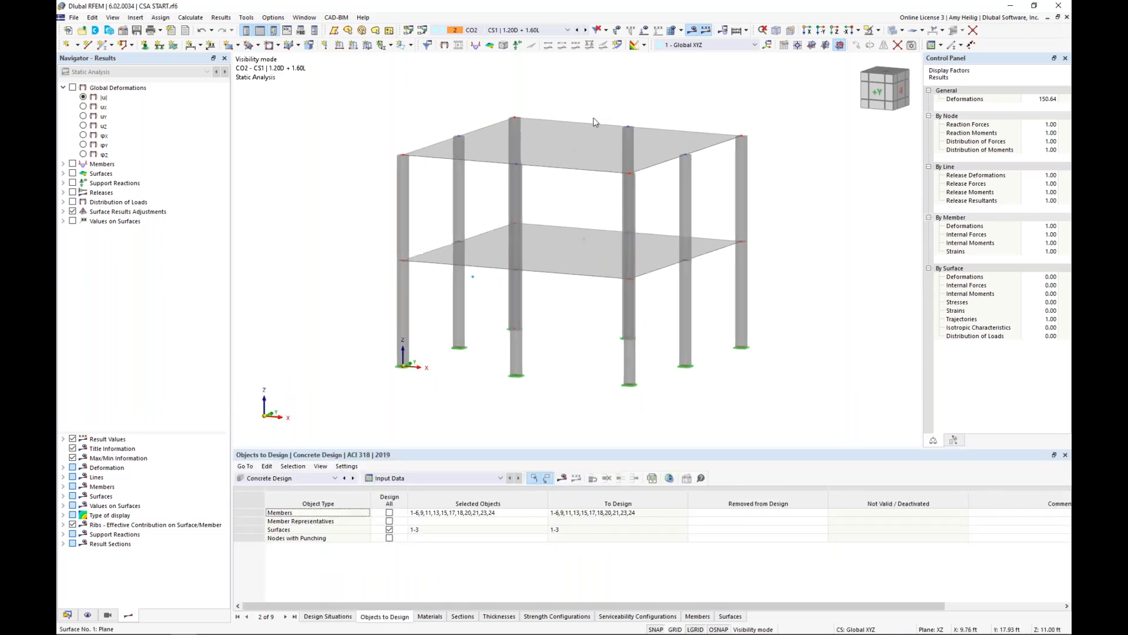
left_click(565, 30)
left_click(547, 95)
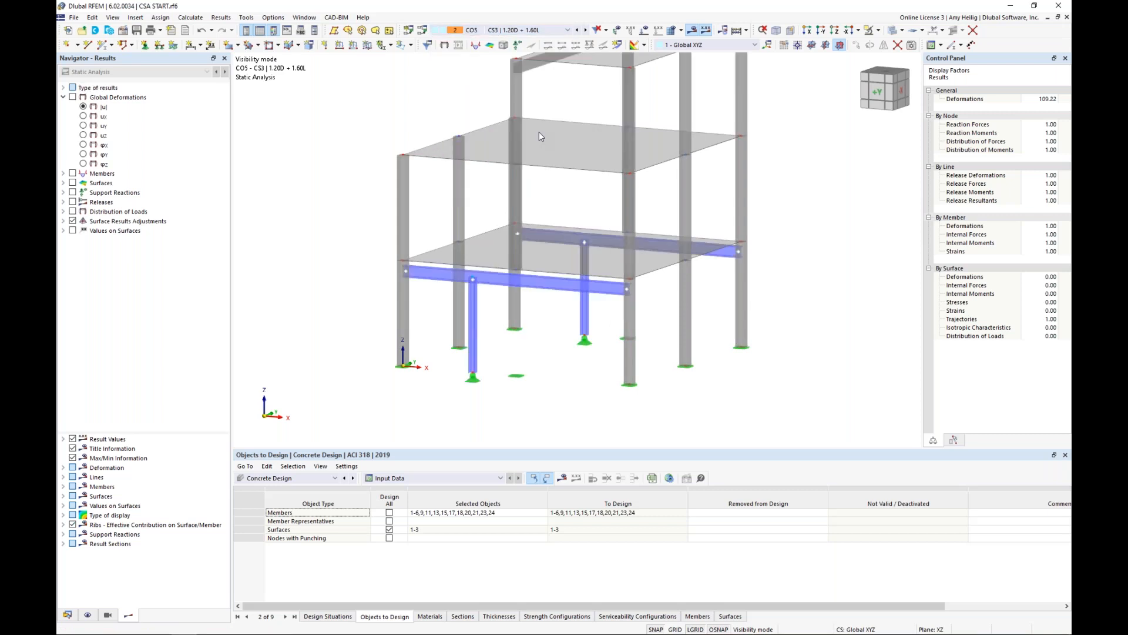
scroll(551, 207, "down", 1)
scroll(596, 186, "down", 1)
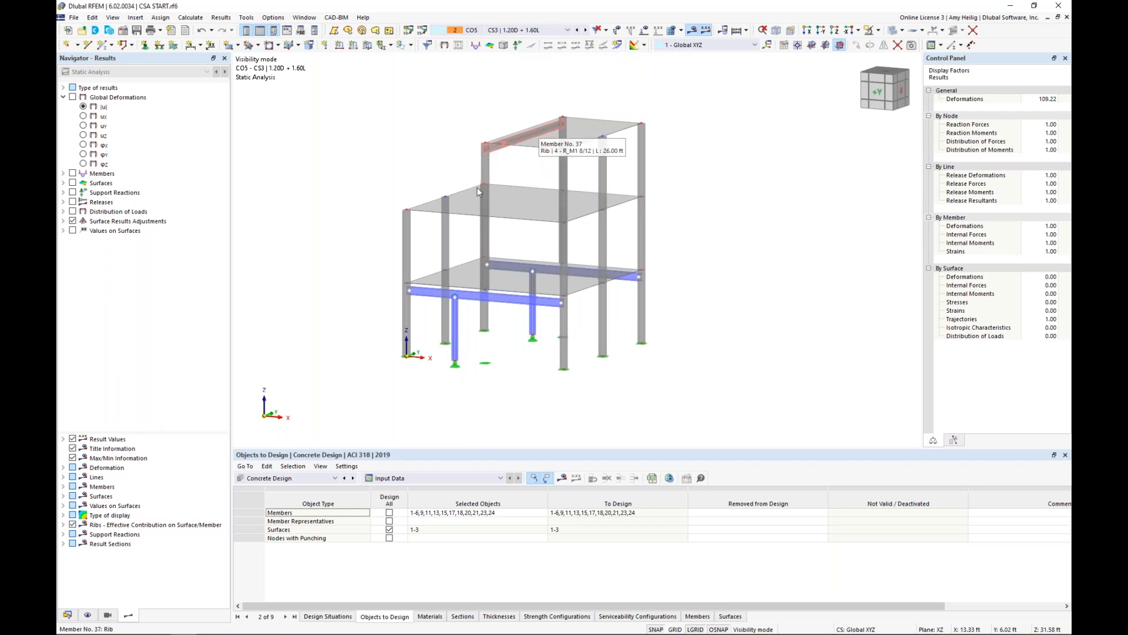
Run the concrete design calculation and bring up the design ratios on surfaces by construction stage.
left_click(563, 483)
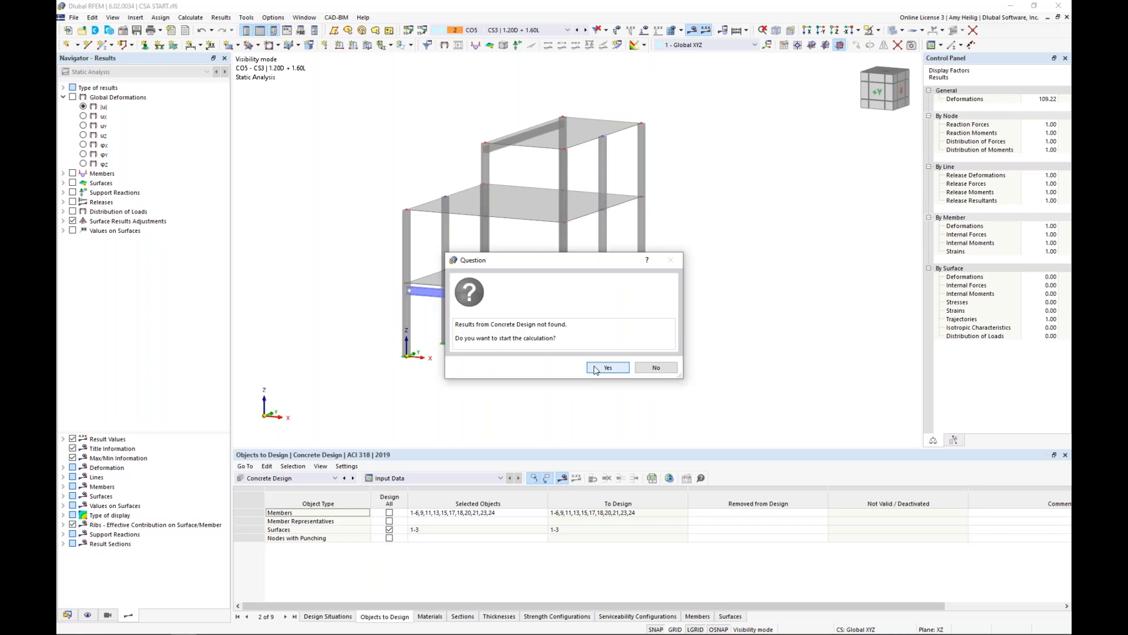
left_click(595, 368)
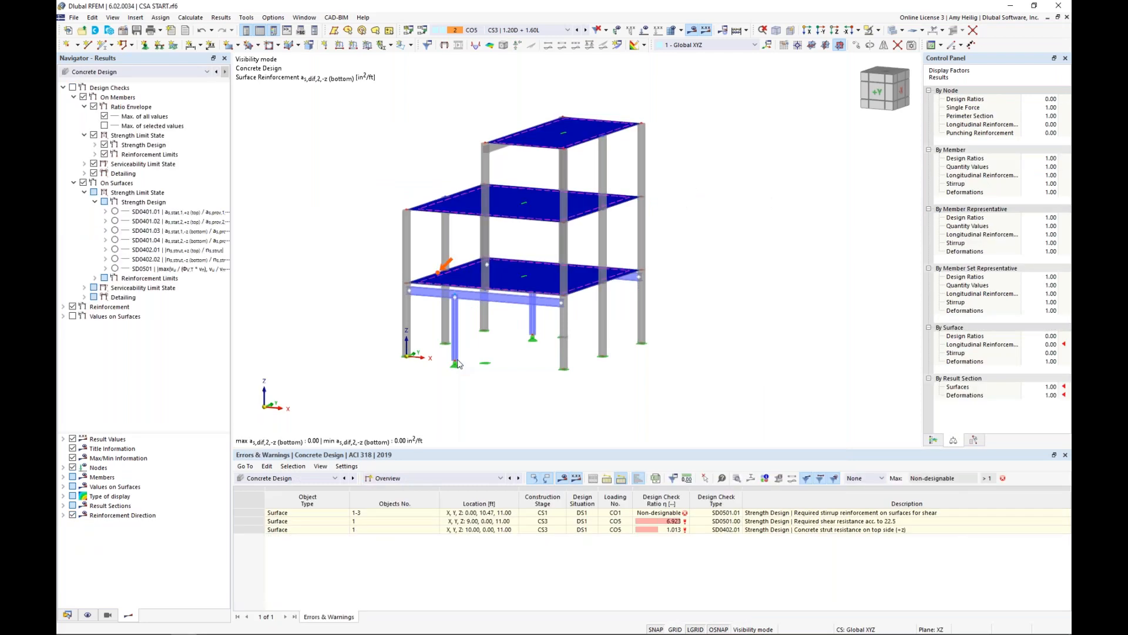
left_click(481, 393)
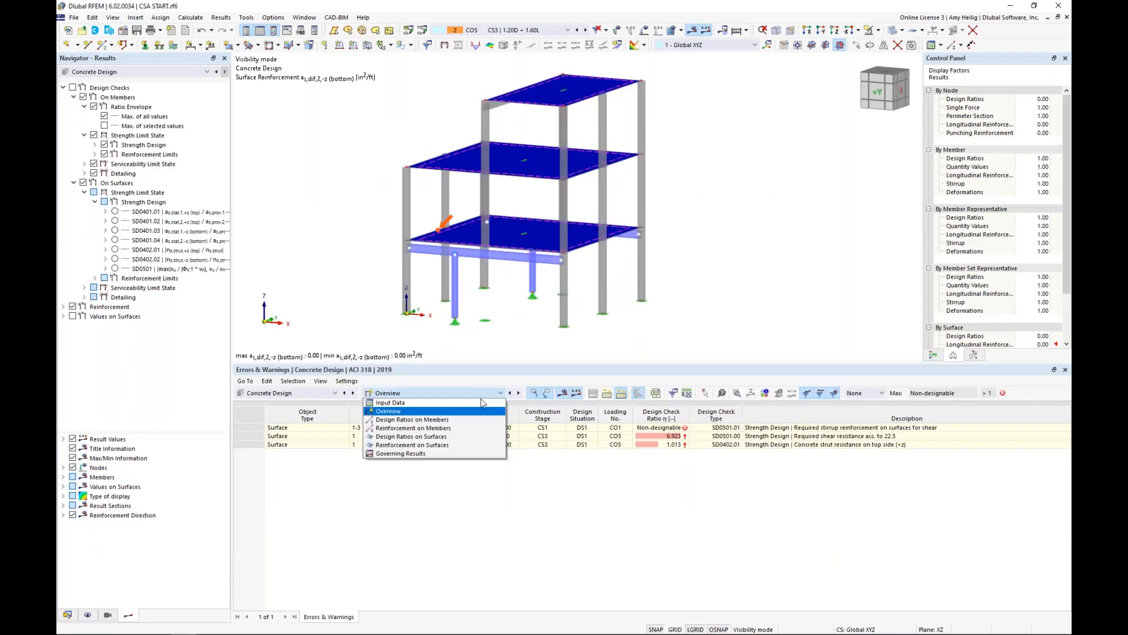
left_click(465, 437)
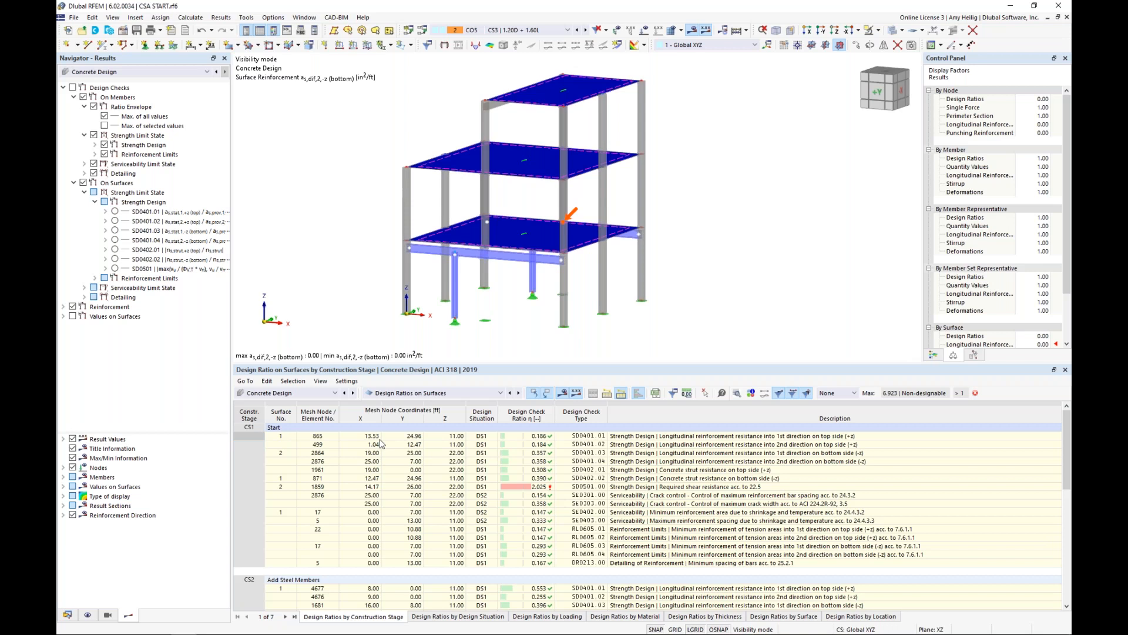
Locate the governing CS1 slab checks in the model, from longitudinal reinforcement and concrete strut resistance to the required shear resistance of surface 2.
left_click(618, 437)
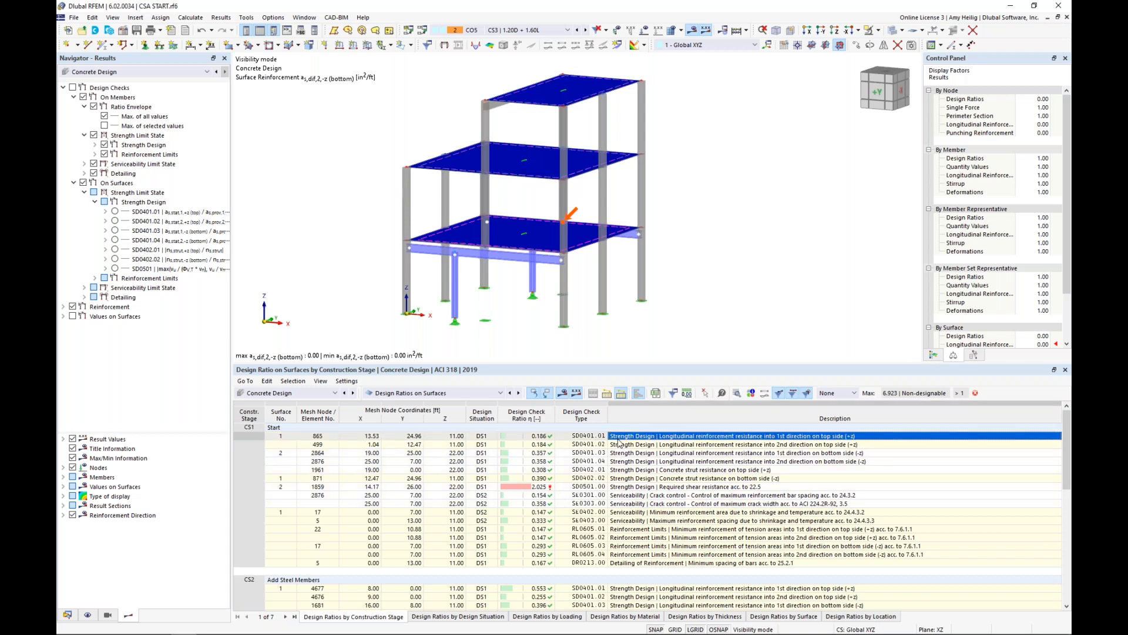
left_click(621, 444)
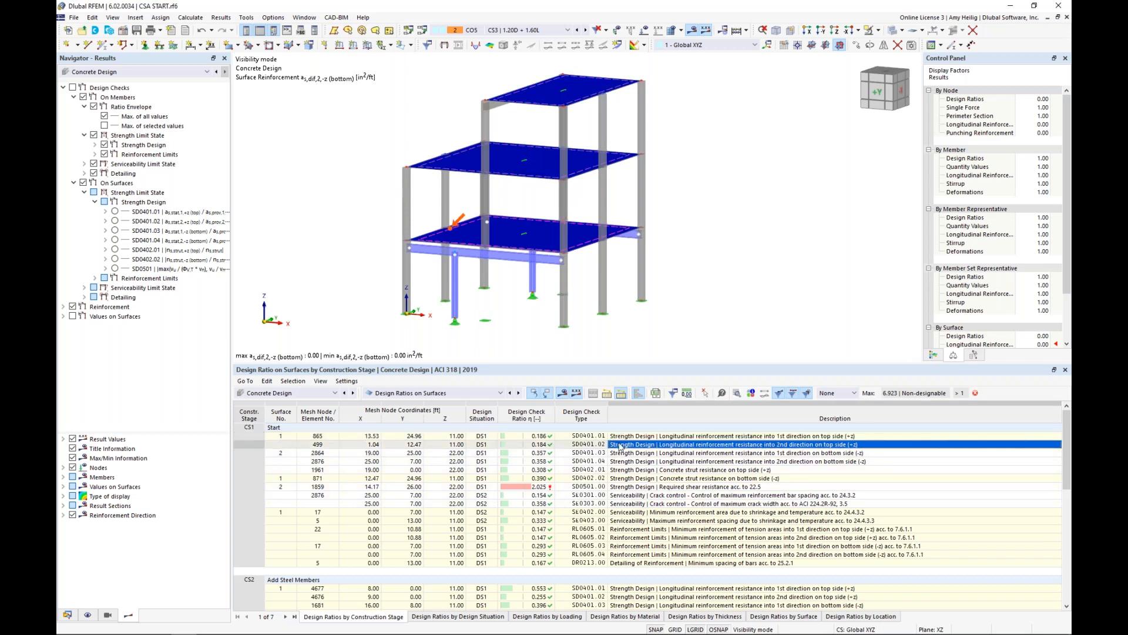
left_click(623, 461)
left_click(623, 471)
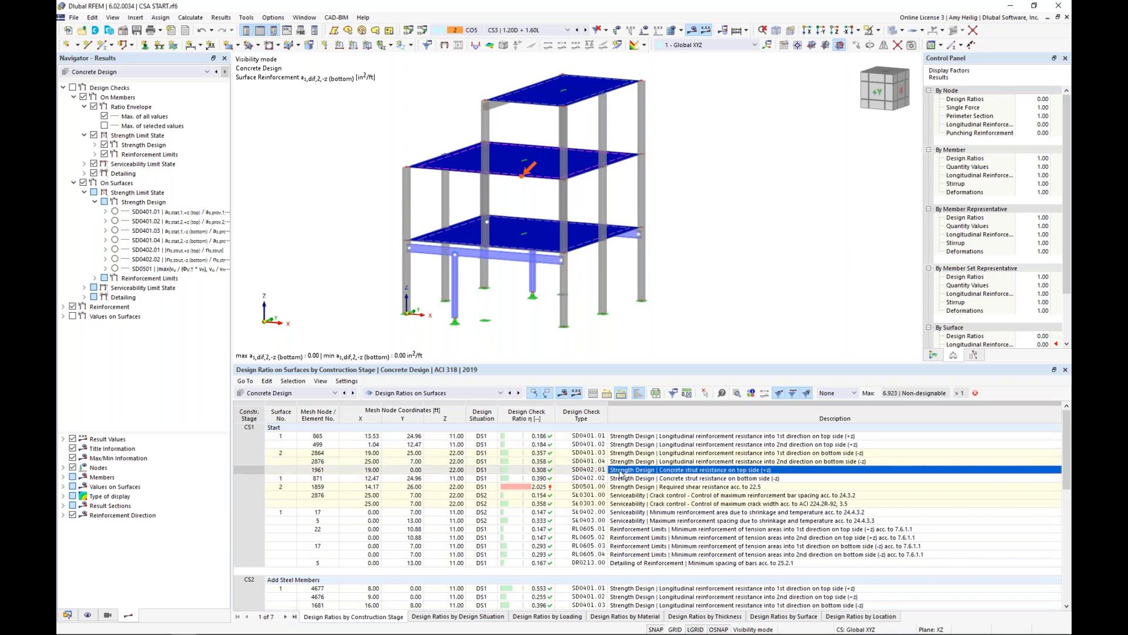
left_click(630, 487)
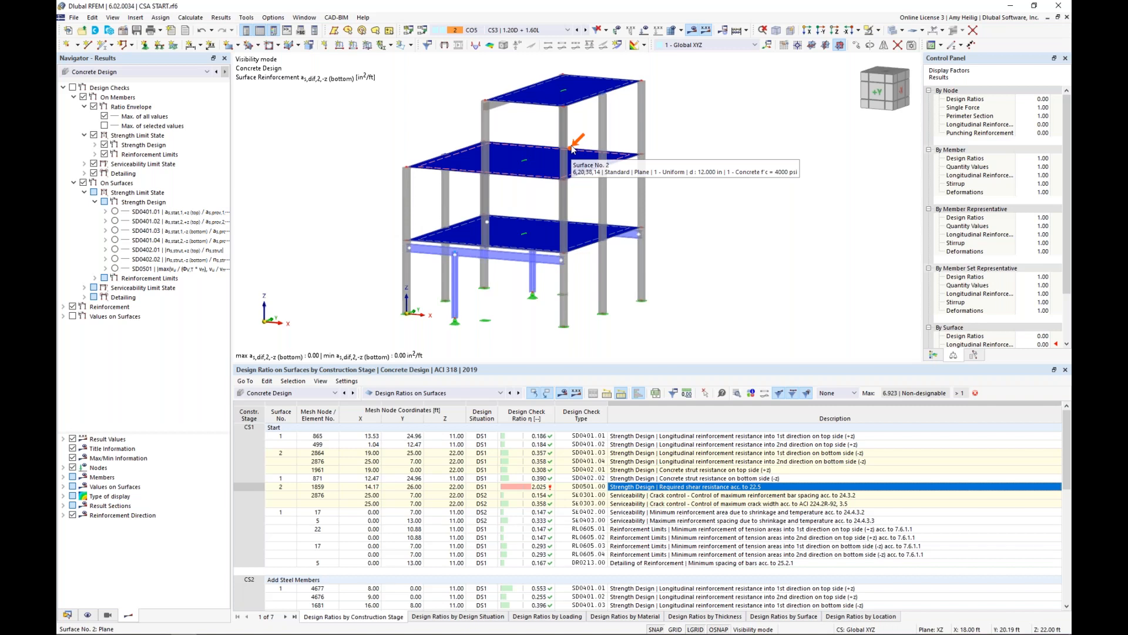
middle_click_drag(573, 148, 574, 208, "ctrl")
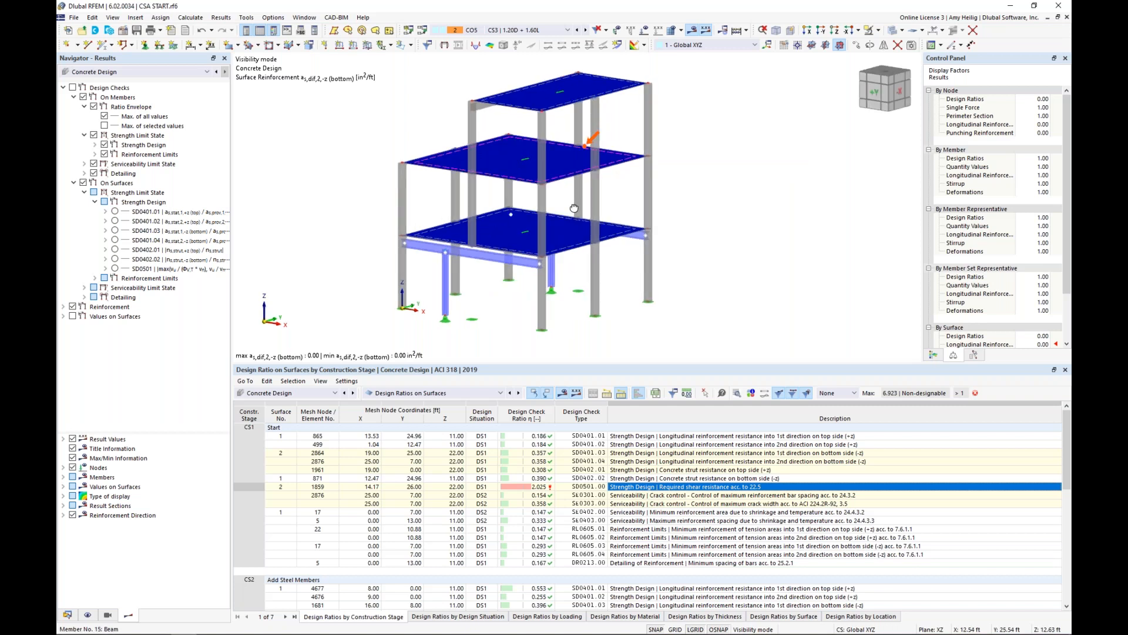
middle_click_drag(574, 208, 578, 205, "ctrl")
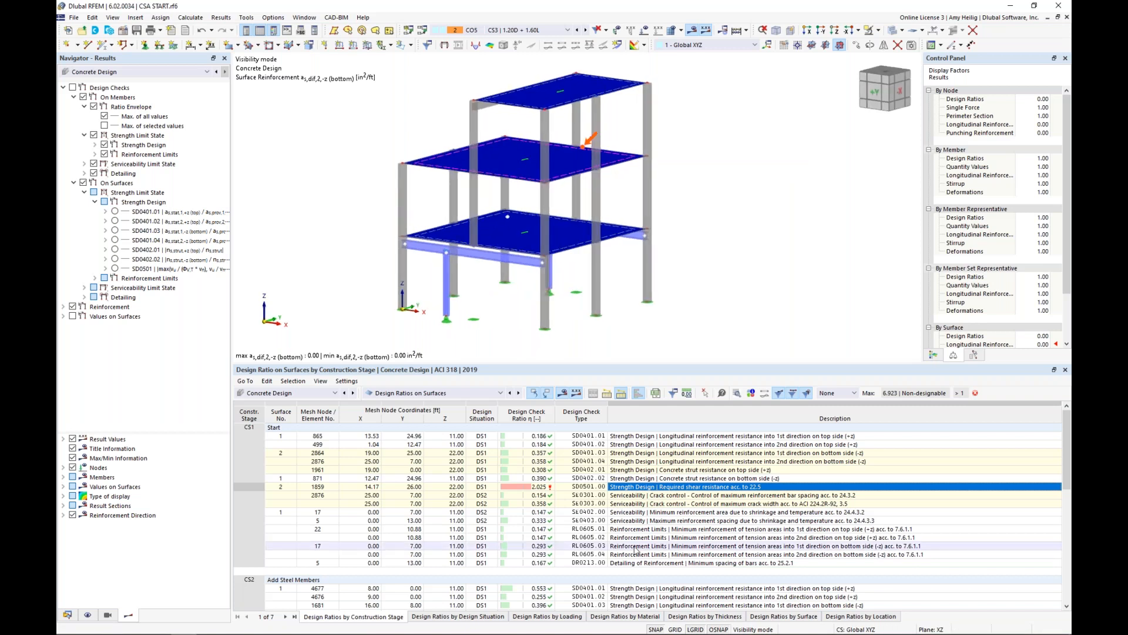
List the design ratios by surface and examine the SD0401.02 check details of surface 2, including its formulas and provided reinforcement.
left_click(790, 617)
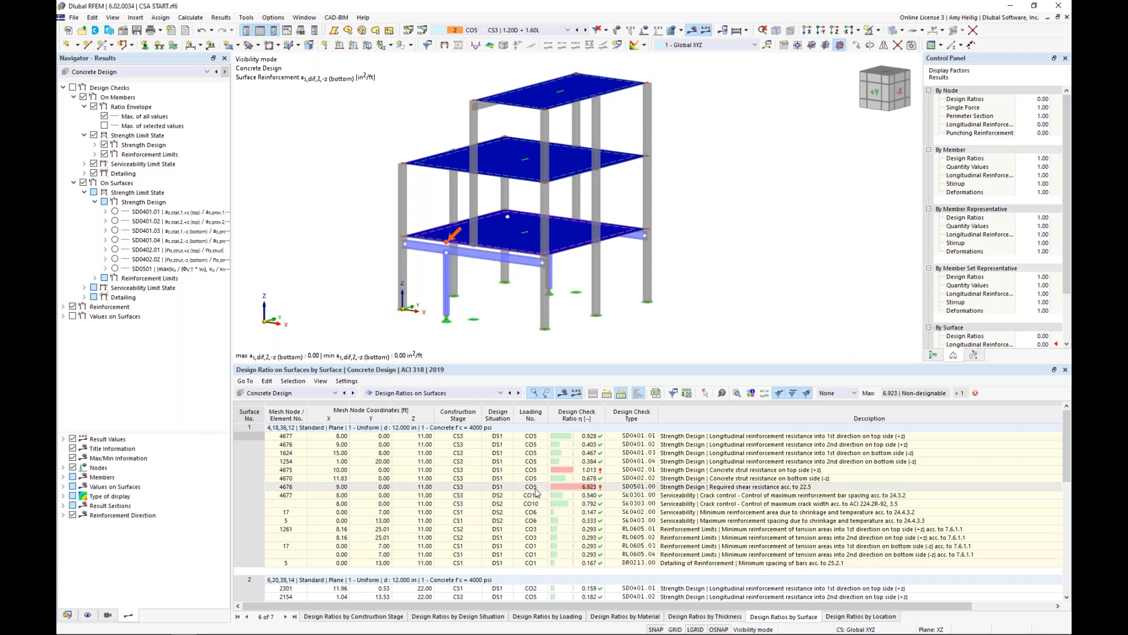
scroll(535, 491, "down", 4)
left_click(667, 499)
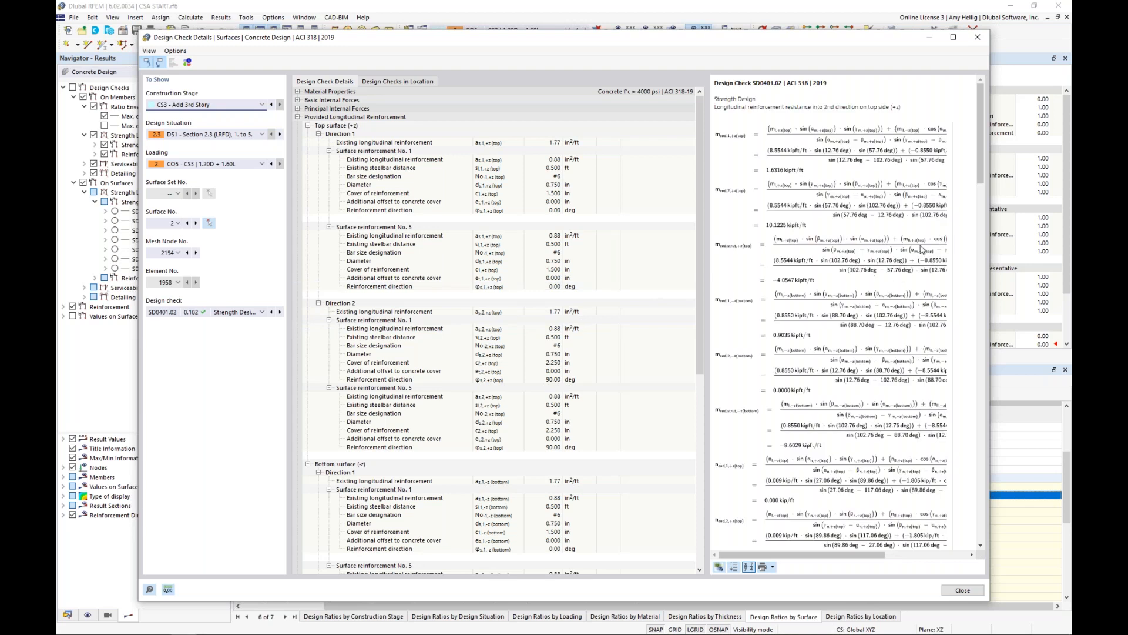
left_click_drag(981, 156, 959, 361)
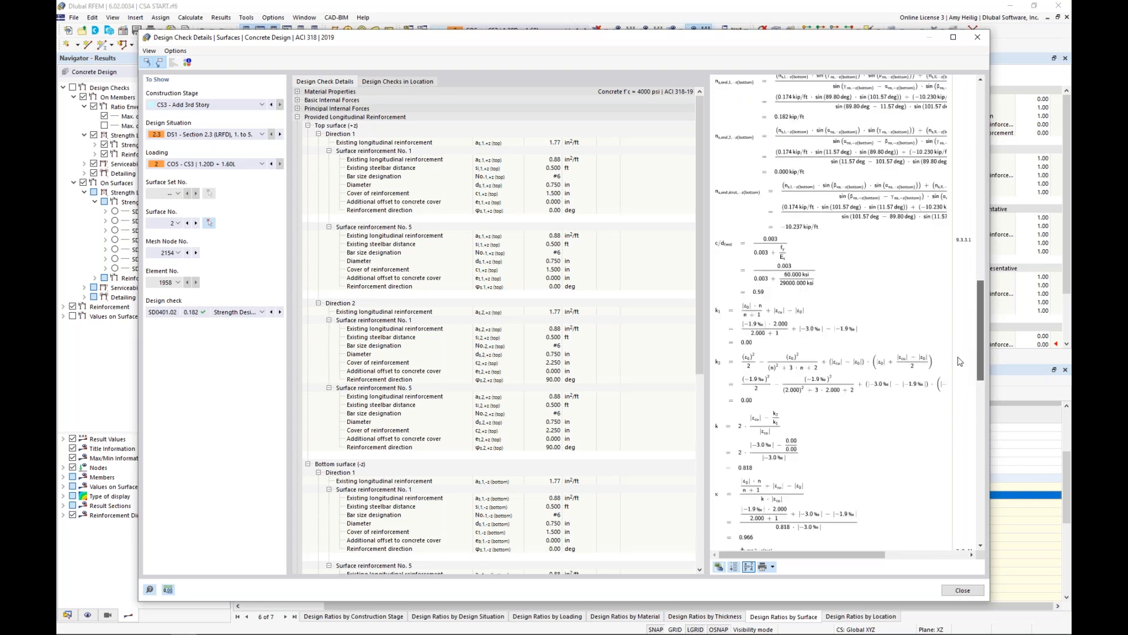
scroll(777, 368, "down", 4)
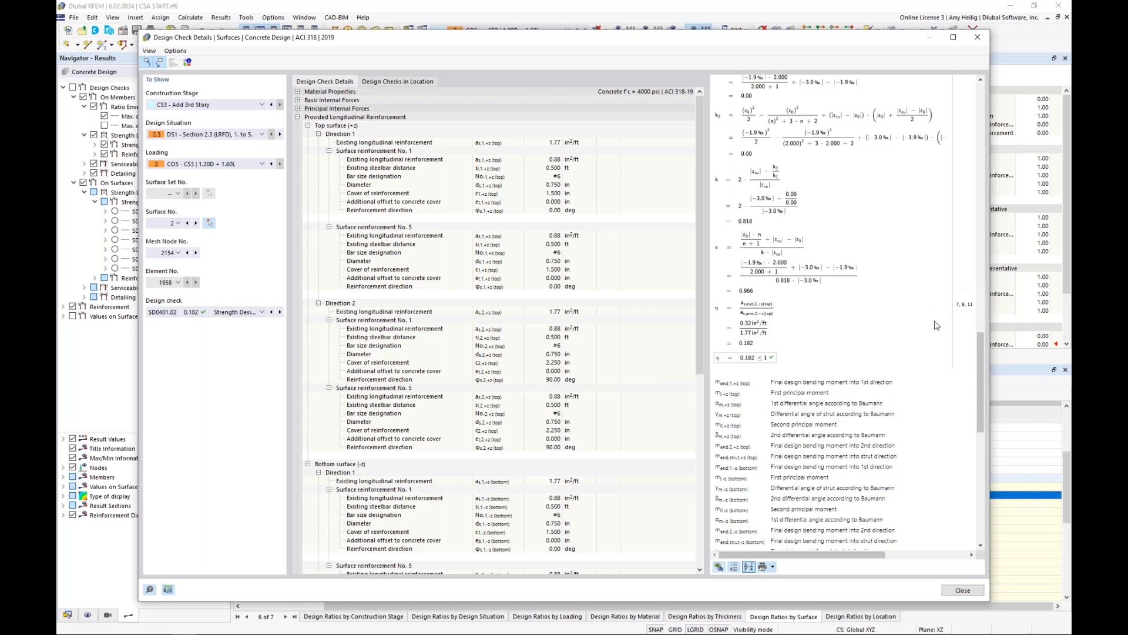
scroll(692, 411, "down", 10)
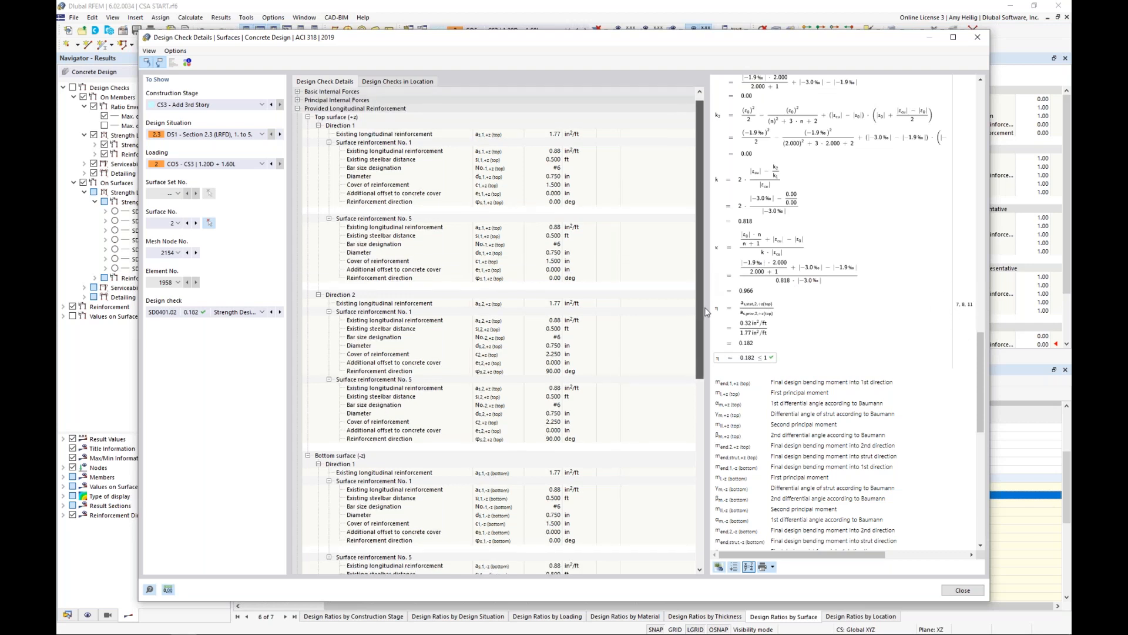
scroll(693, 438, "down", 3)
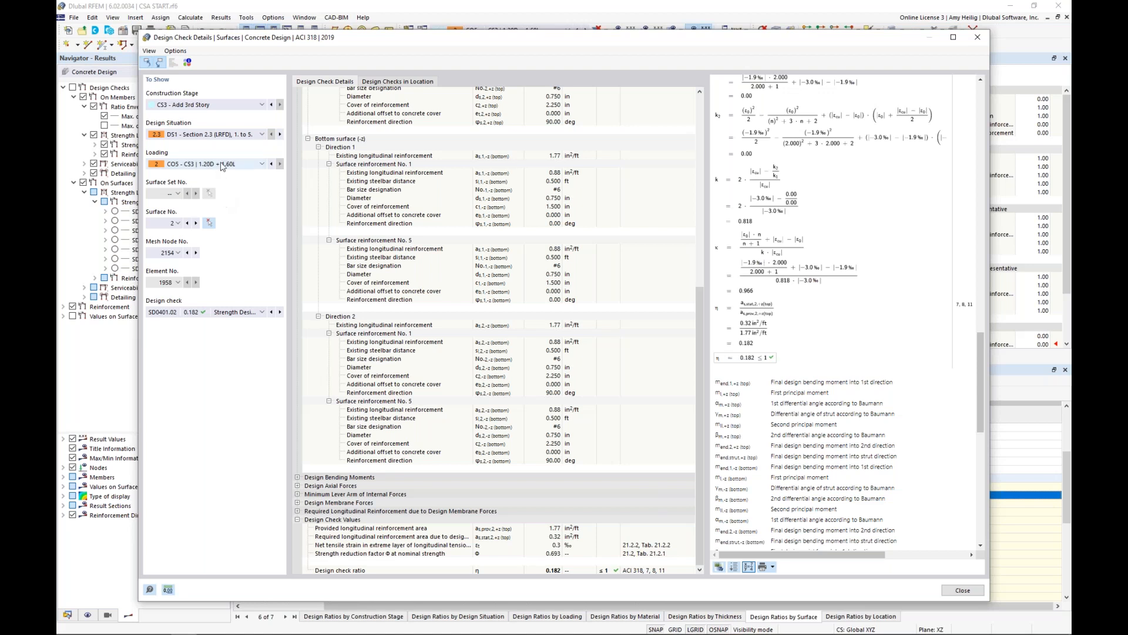
Switch the check details to construction stage CS2 - Add Steel Members, examine the design formulas, and close the details.
left_click(205, 105)
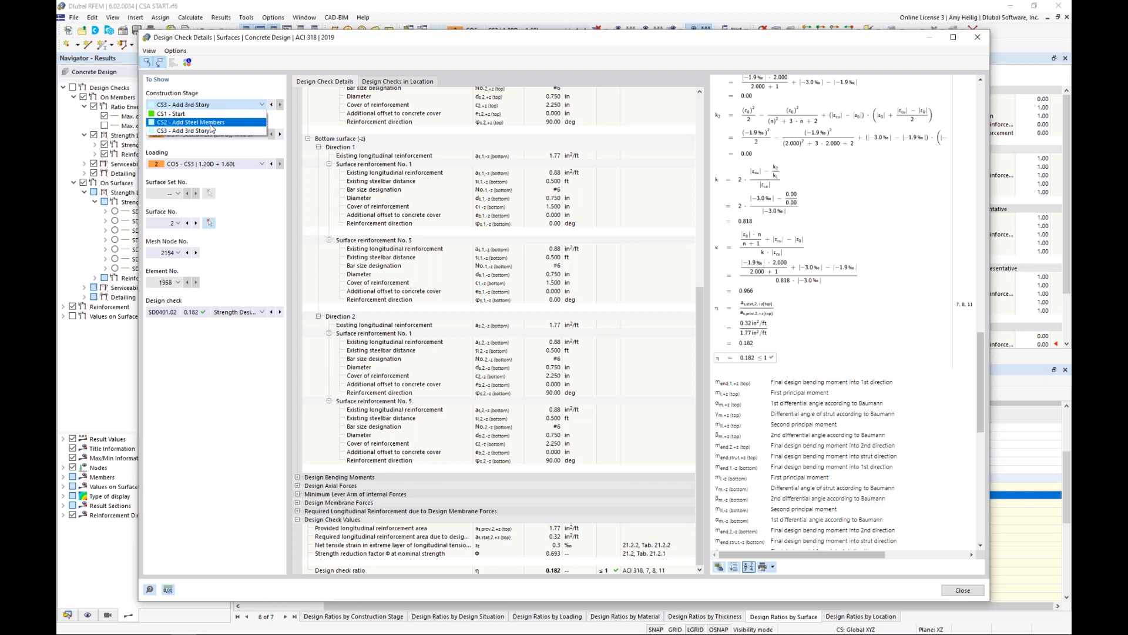
left_click(211, 124)
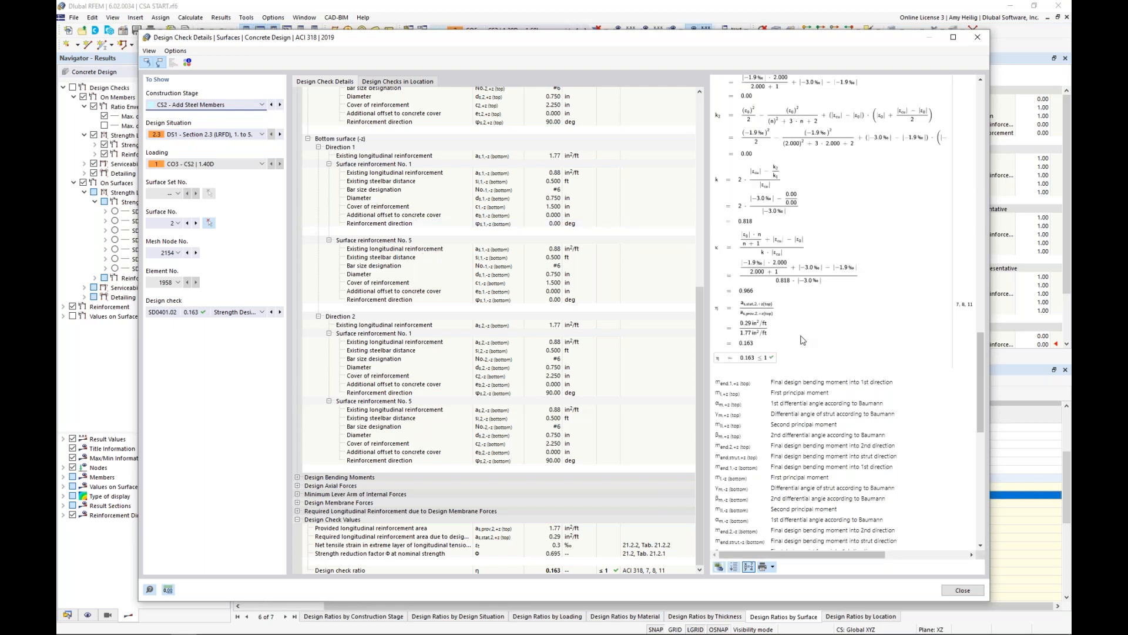
scroll(802, 339, "up", 10)
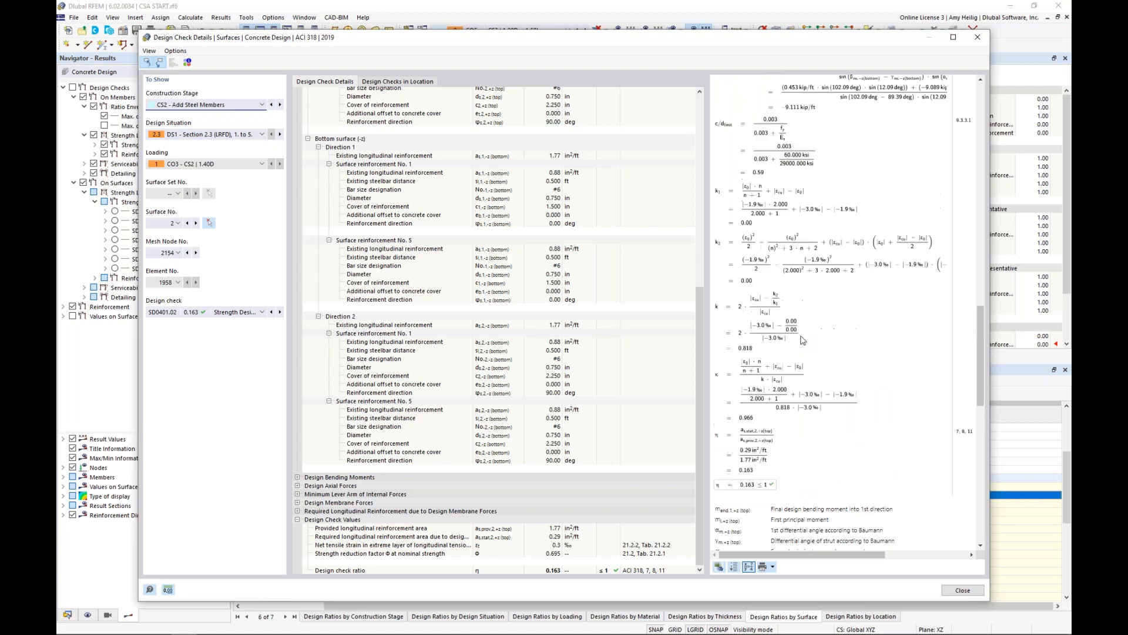
left_click(962, 590)
Bring up the design ratios on members and locate the CS1 torsion, crack width and minimum column reinforcement checks in the model.
left_click(435, 393)
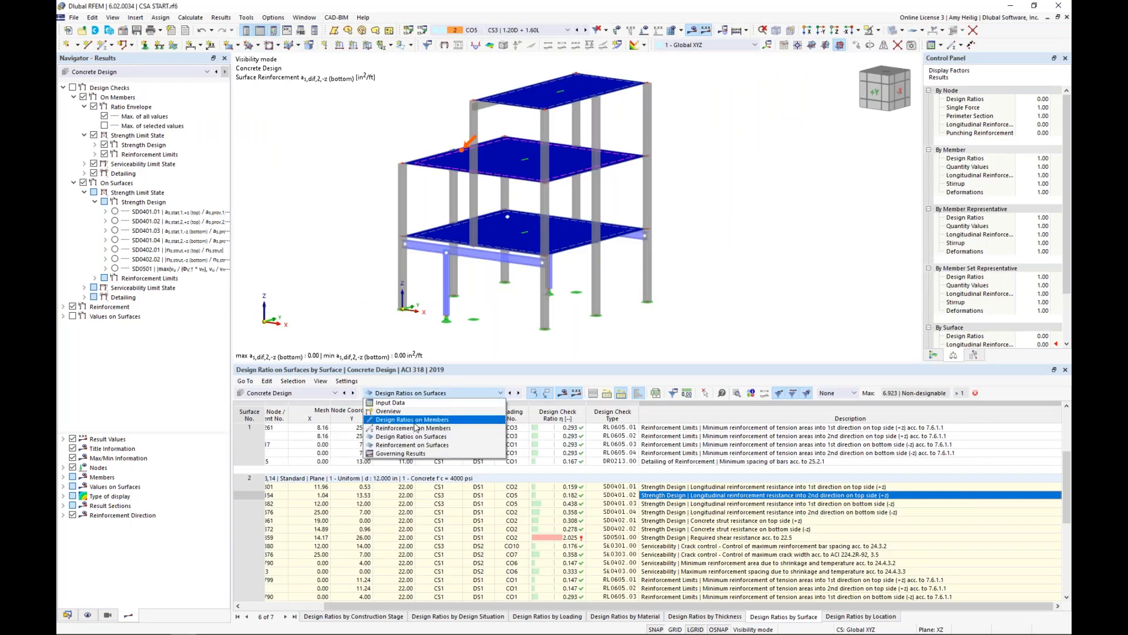
left_click(414, 422)
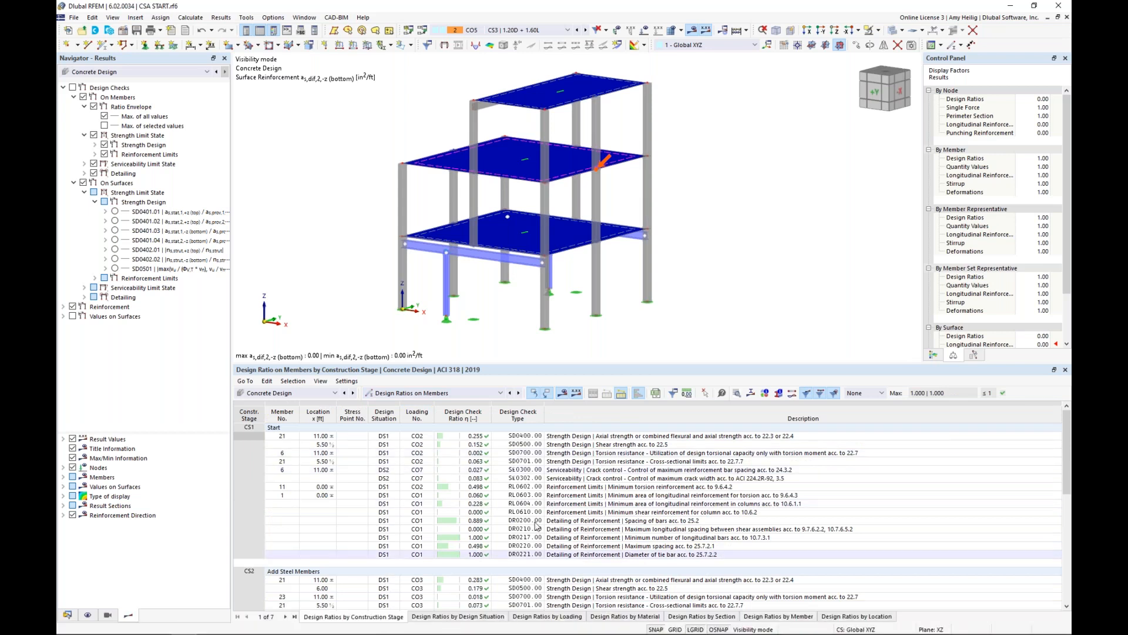
left_click(610, 455)
left_click(606, 479)
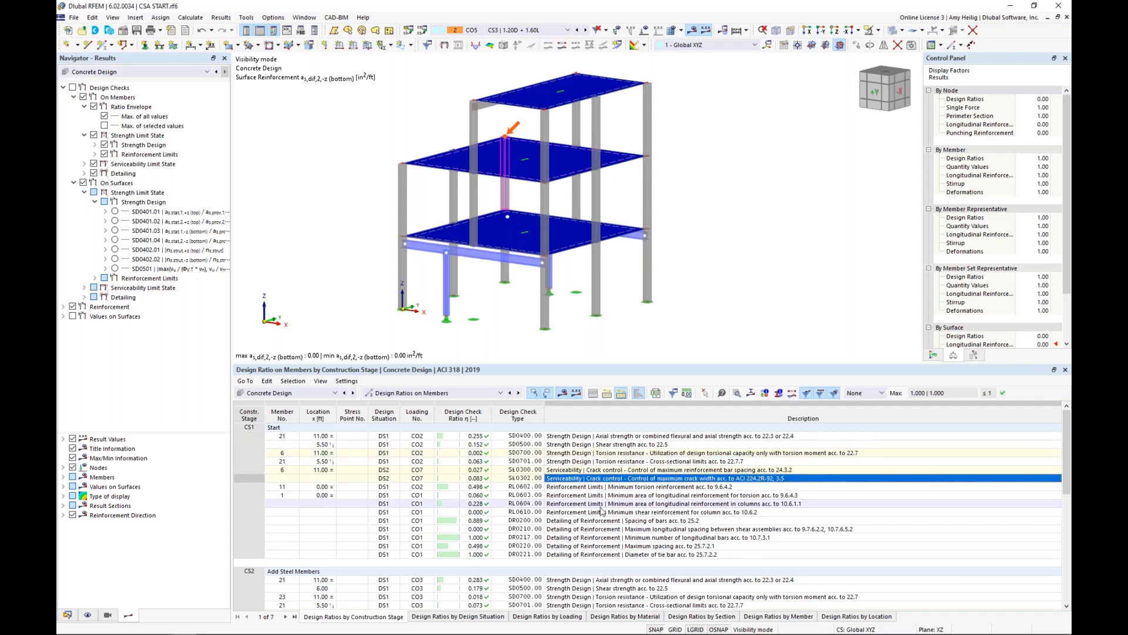
left_click(602, 504)
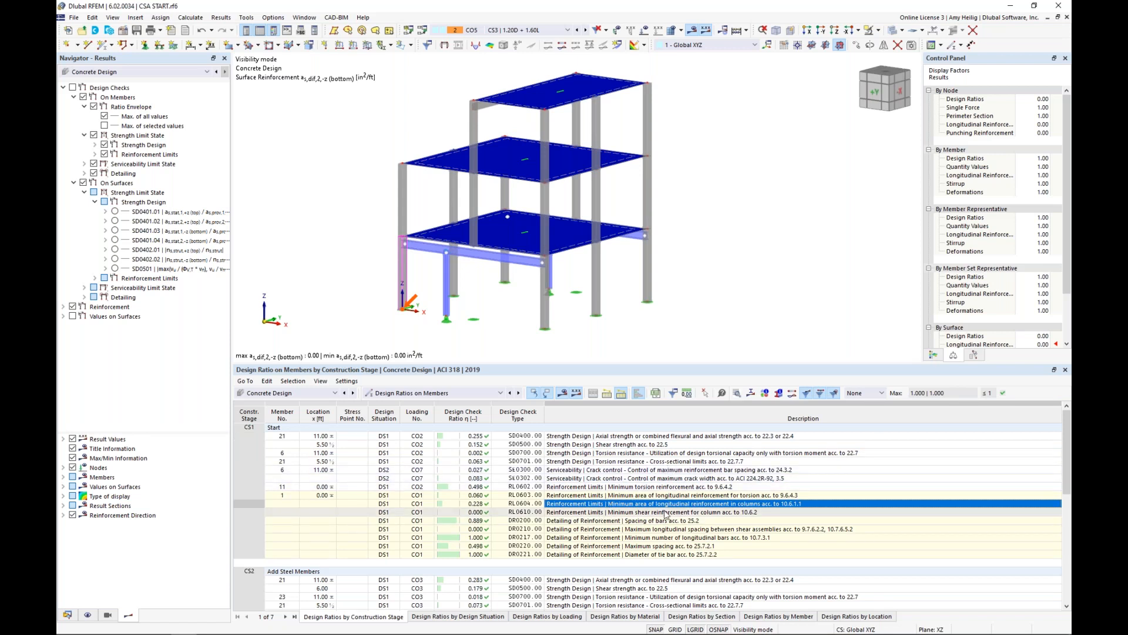
Open the RL0604 check details of member 1, enable the interaction diagram, inspect it in 2D and 3D, and close the details.
left_click(738, 396)
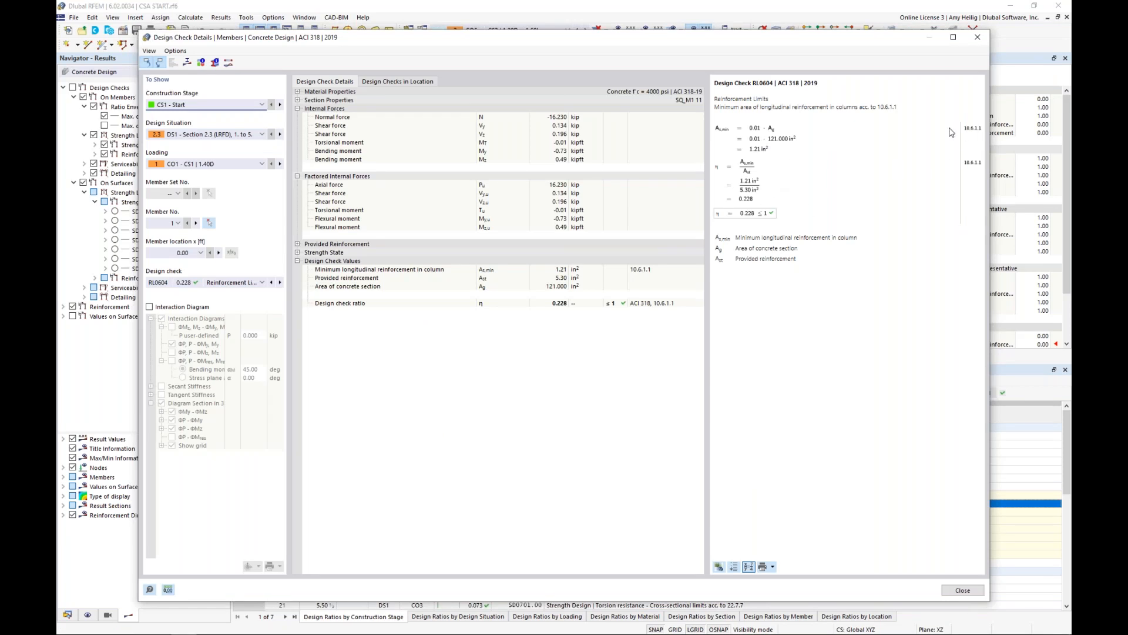
left_click(149, 307)
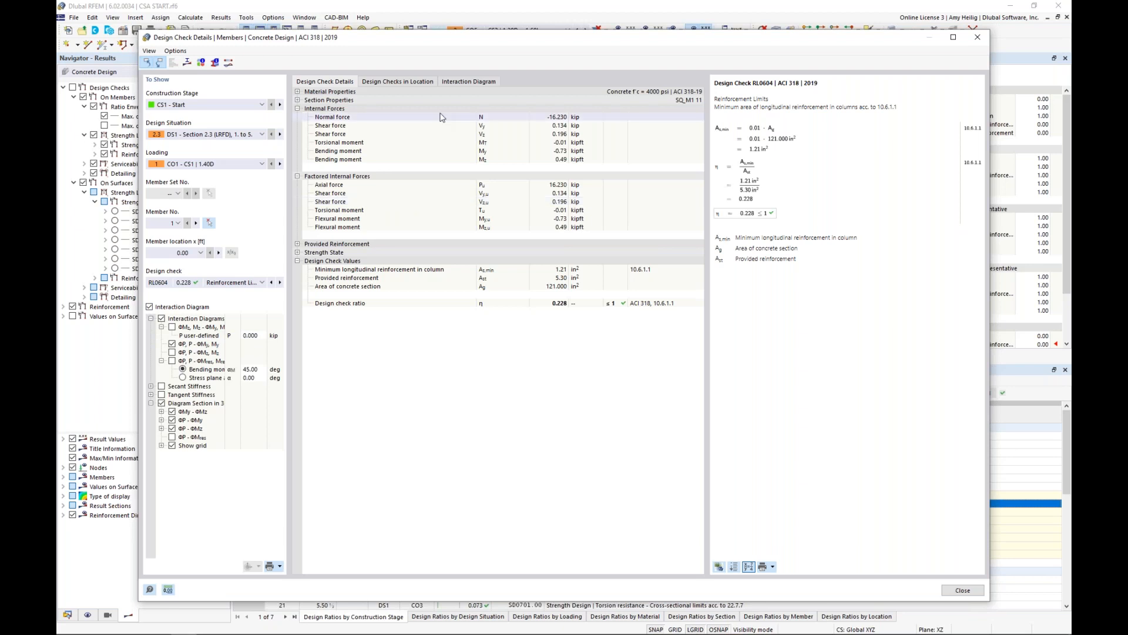
left_click(475, 82)
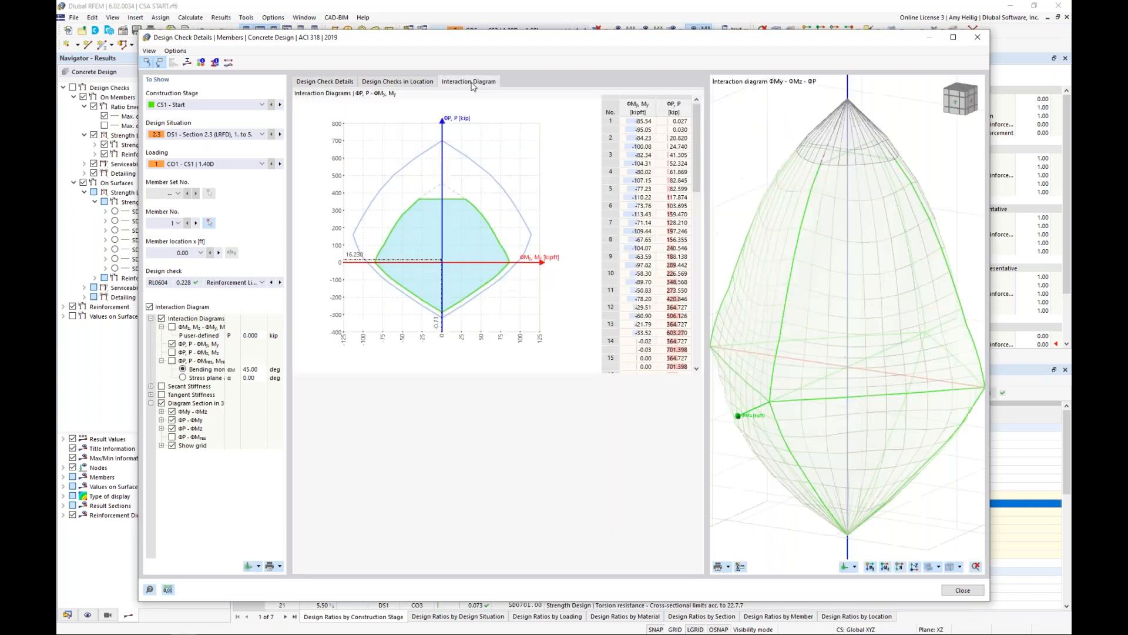
middle_click_drag(801, 365, 851, 393, "ctrl")
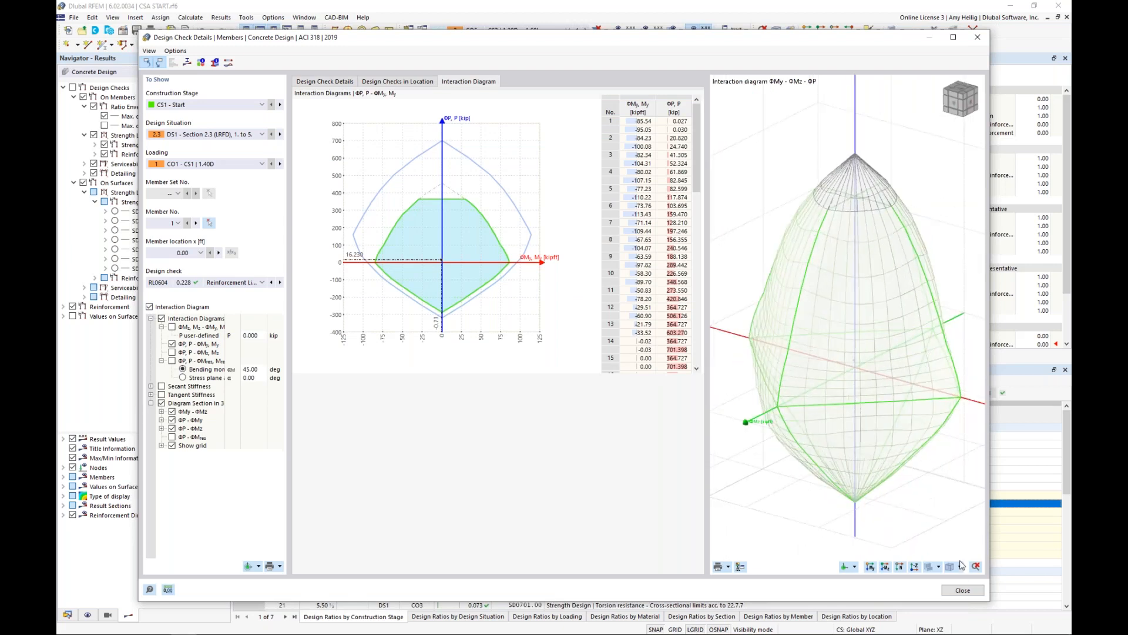
left_click(957, 591)
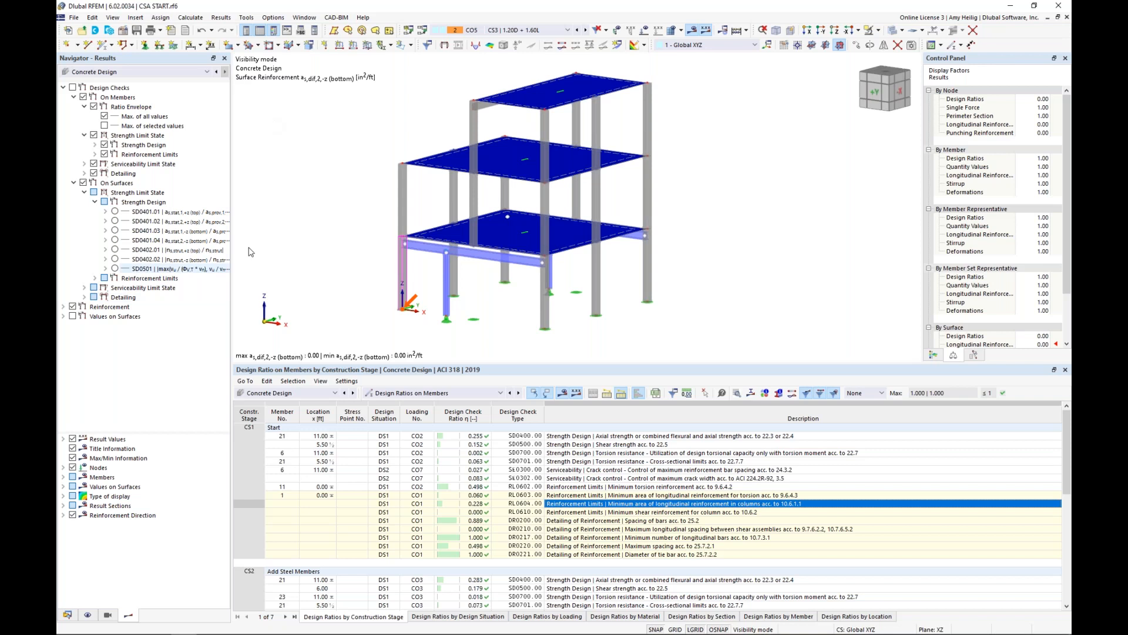
Collapse the concrete design results tree, hide the reinforcement results and show the design checks on the model.
left_click(125, 72)
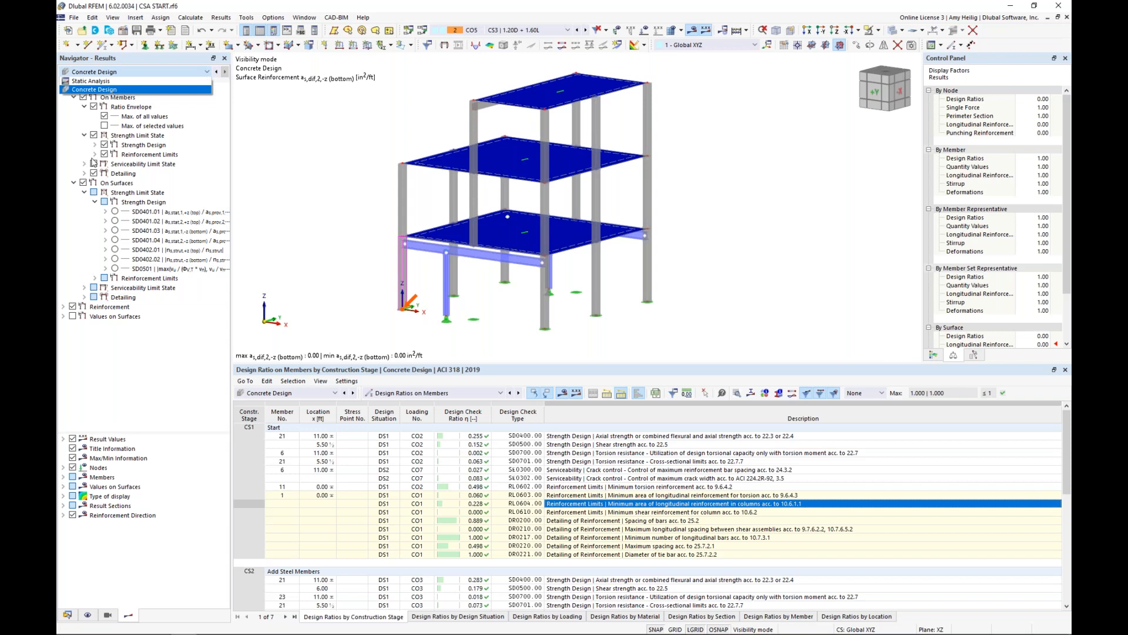
left_click(113, 89)
right_click(114, 89)
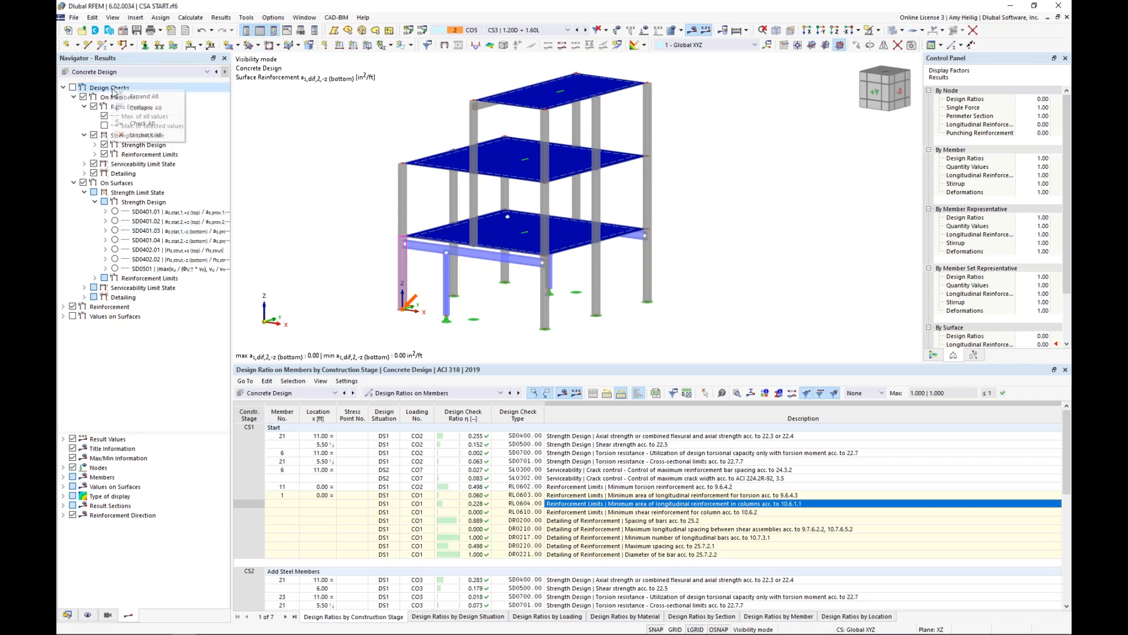
left_click(144, 108)
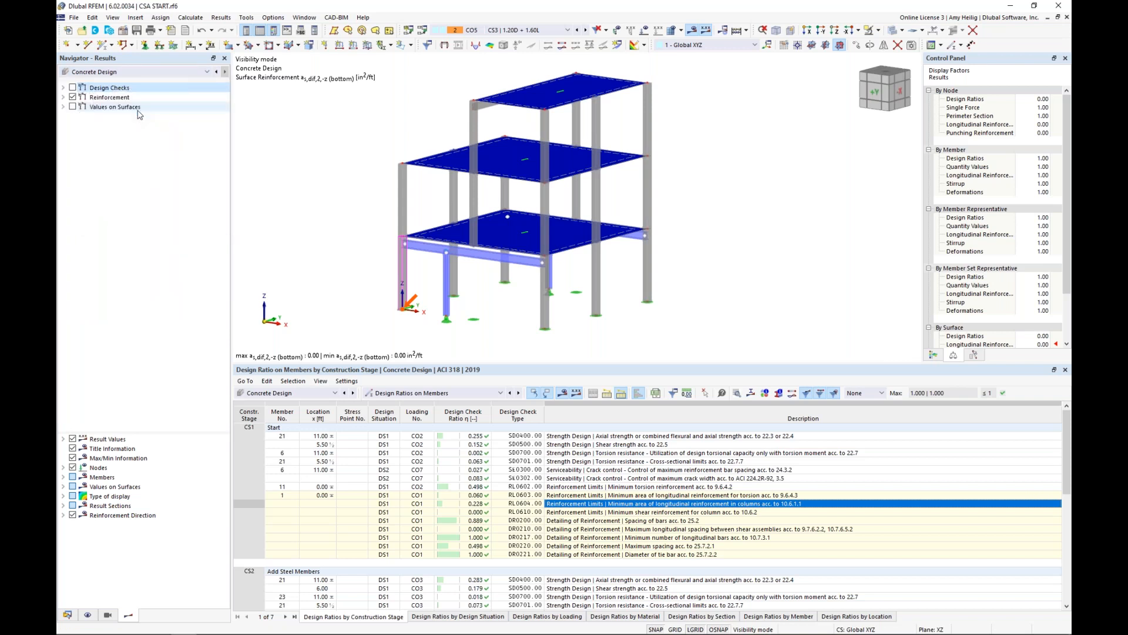
left_click(72, 98)
left_click(72, 87)
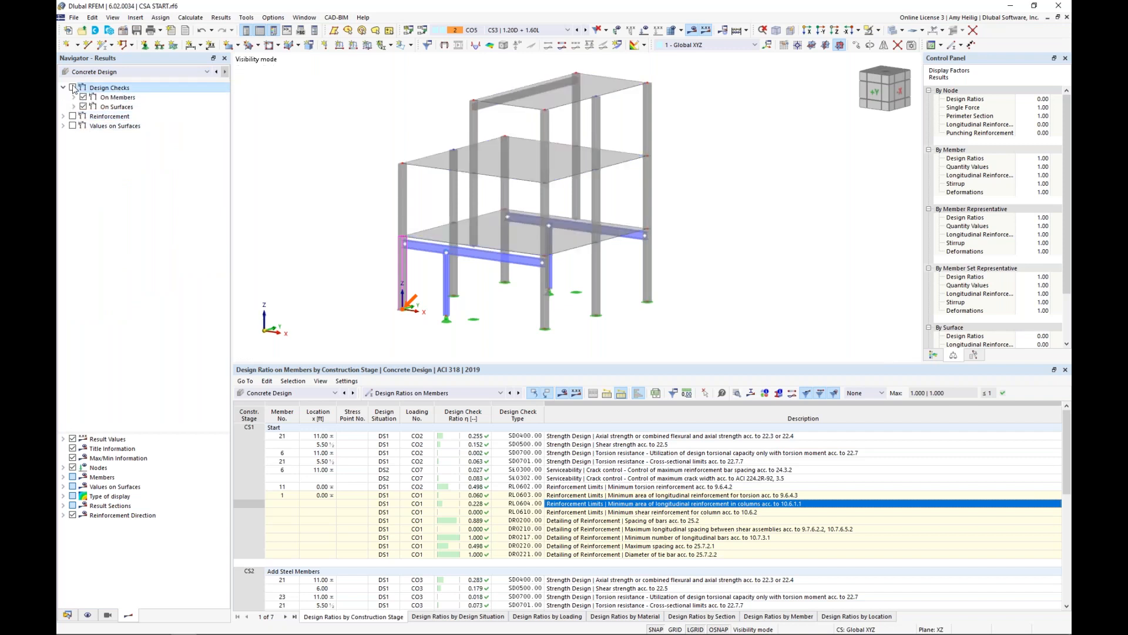
Expand the member design checks down to the strength design checks and select SD0400 for display.
left_click(74, 98)
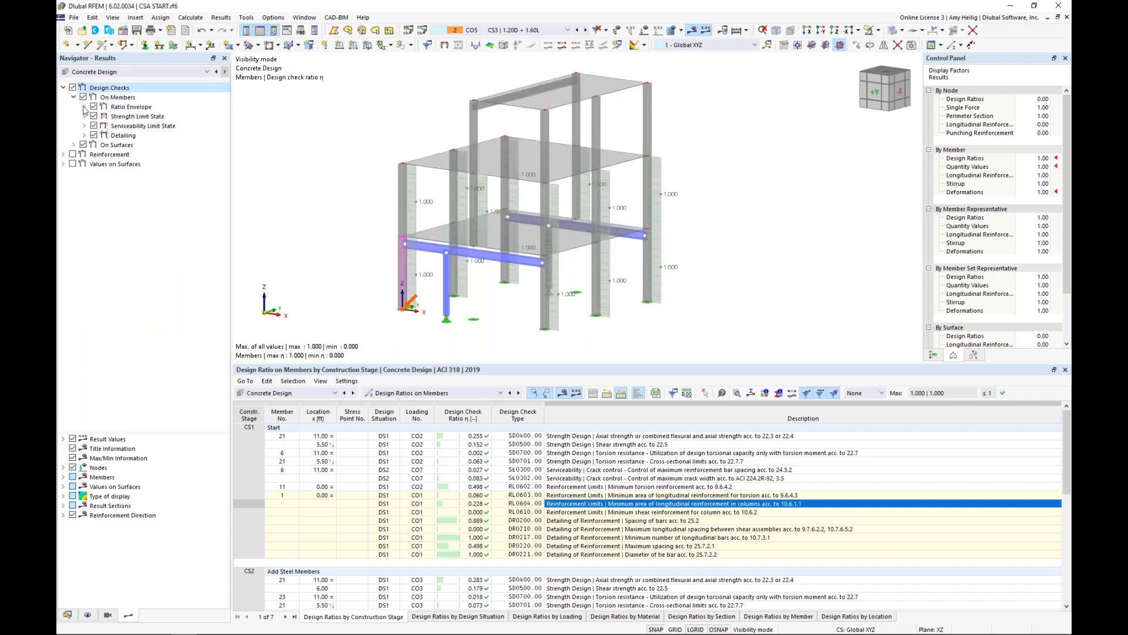
left_click(84, 107)
left_click(84, 135)
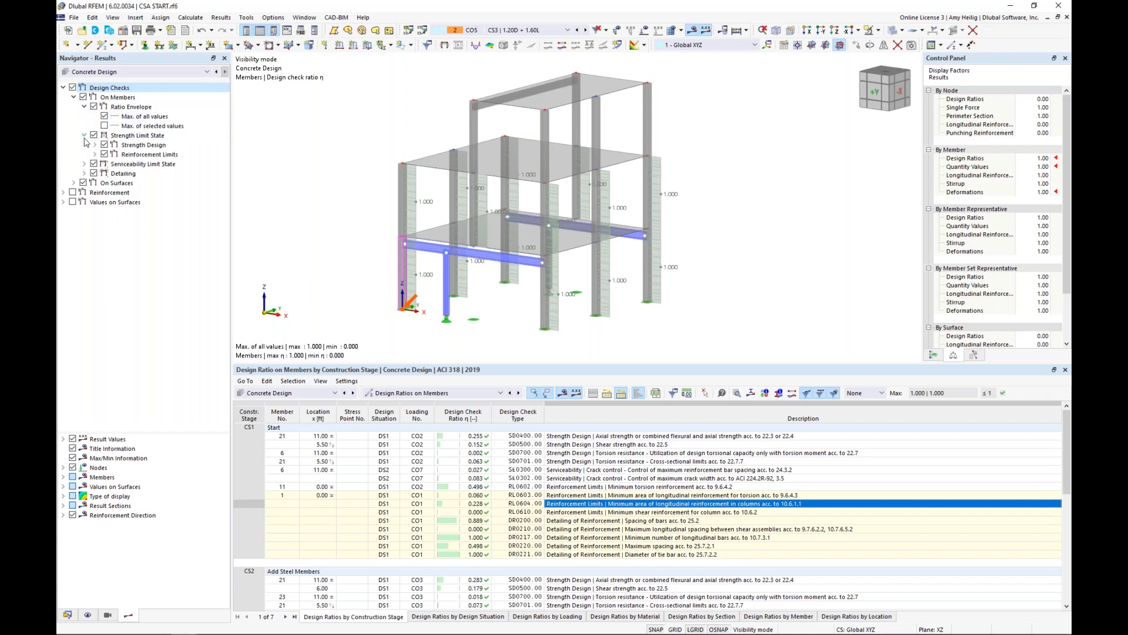
left_click(96, 145)
left_click(115, 155)
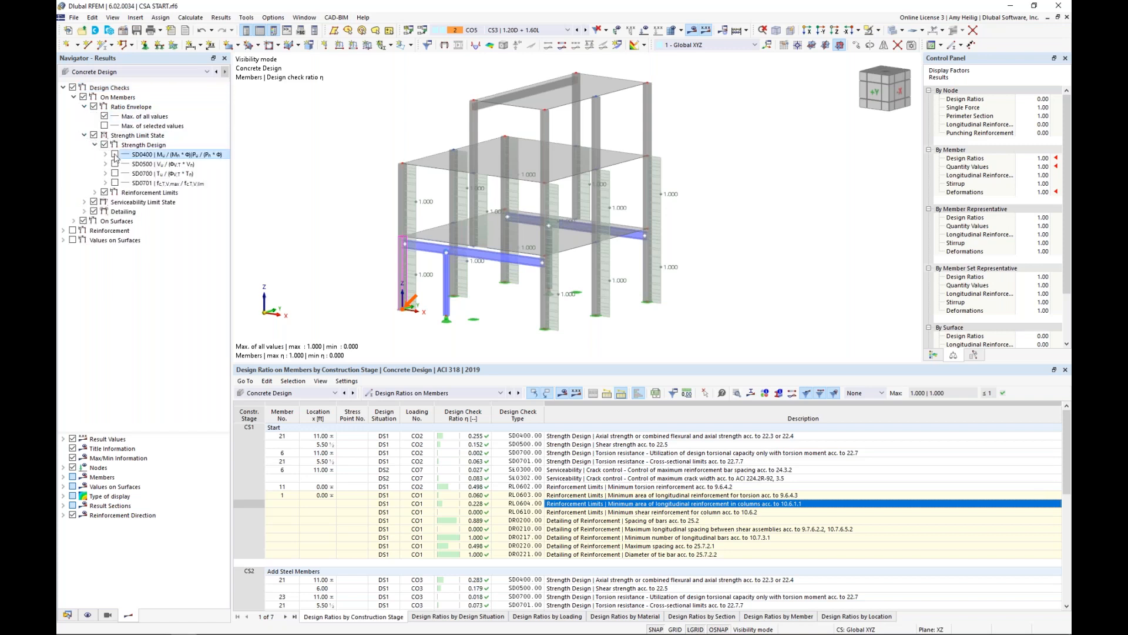
Display the strength design checks SD0400, SD0500, SD0700 and SD0701 on the members and inspect them in the model.
left_click(115, 155)
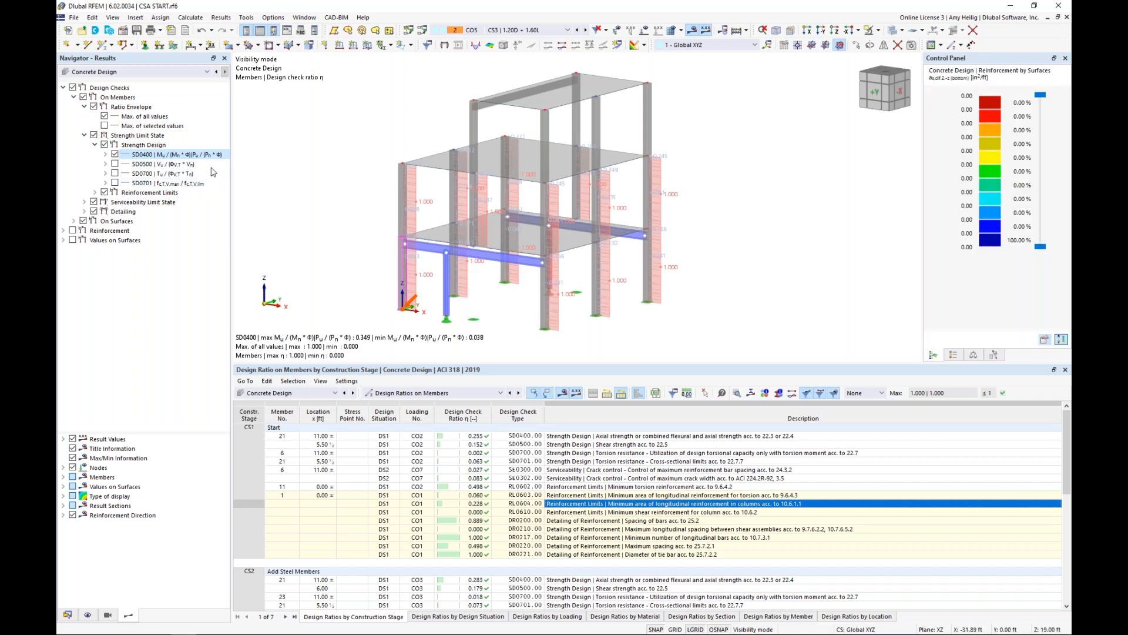
left_click(115, 164)
left_click(115, 174)
left_click(115, 183)
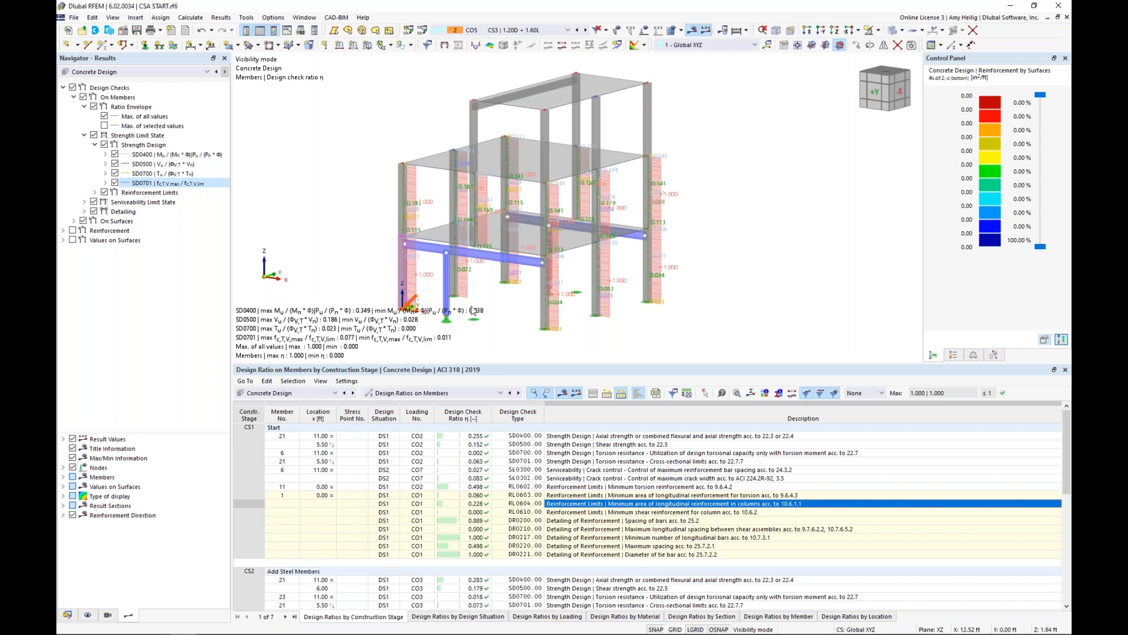
scroll(274, 285, "up", 2)
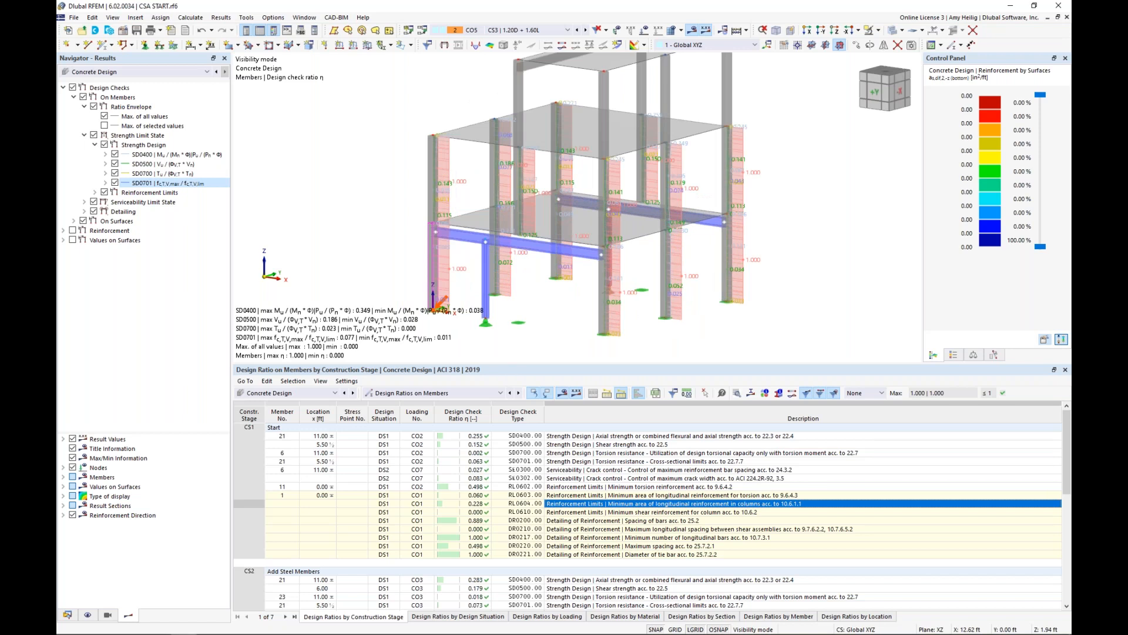
Bring up the Steel Design input data and review its design situations.
left_click(294, 394)
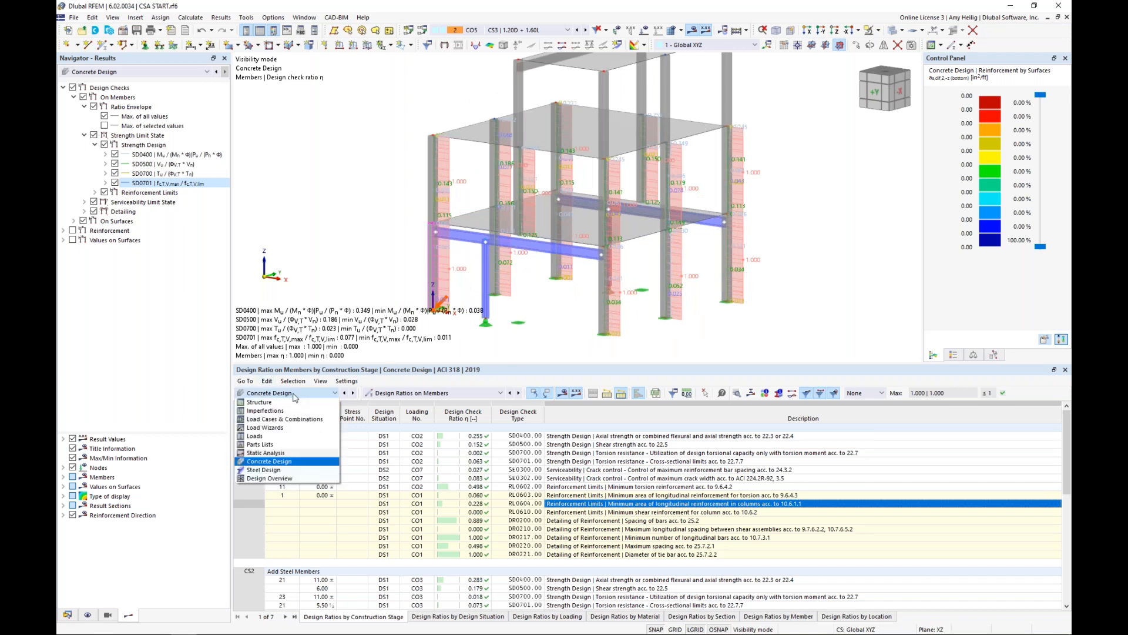
left_click(277, 470)
left_click(327, 615)
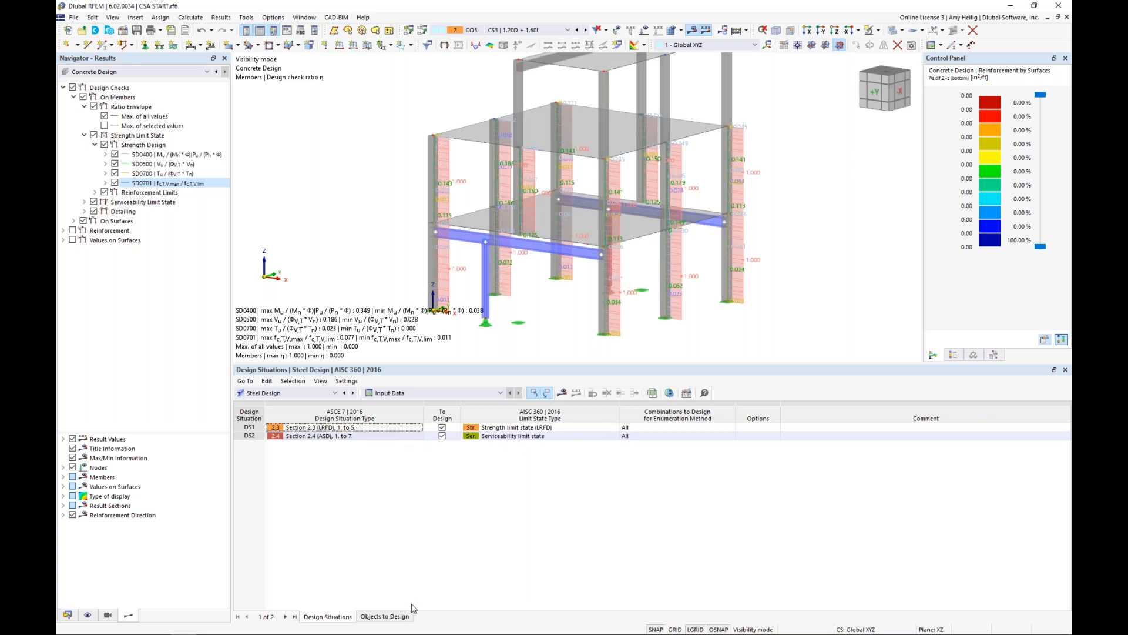
Assign the four temporary steel members 25-28 as the objects to design in Steel Design.
left_click(385, 616)
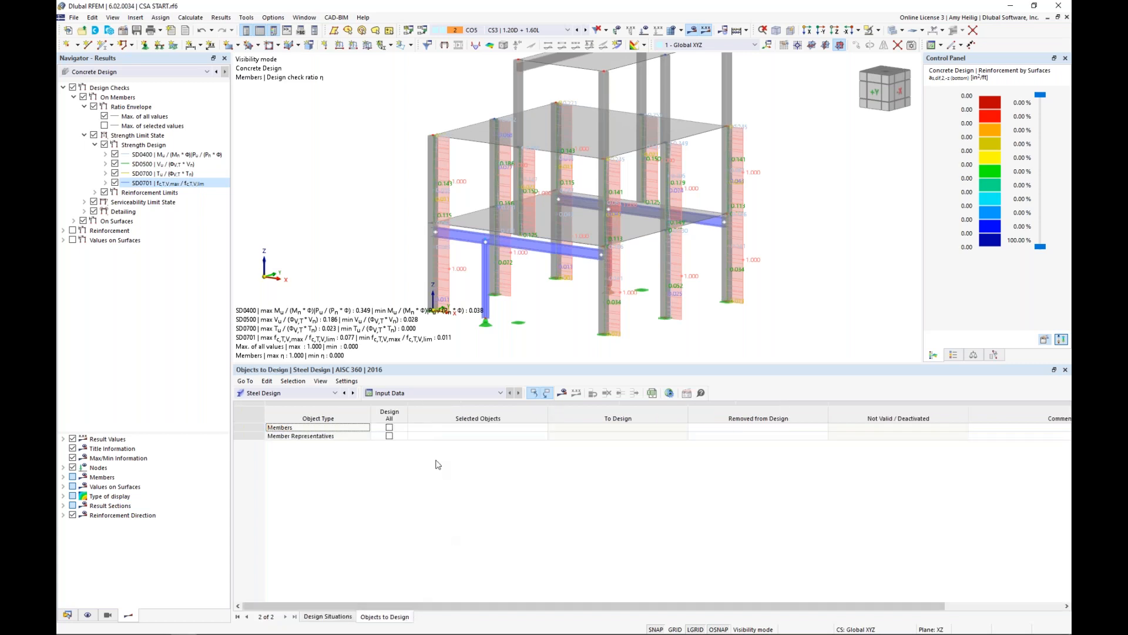
left_click(462, 429)
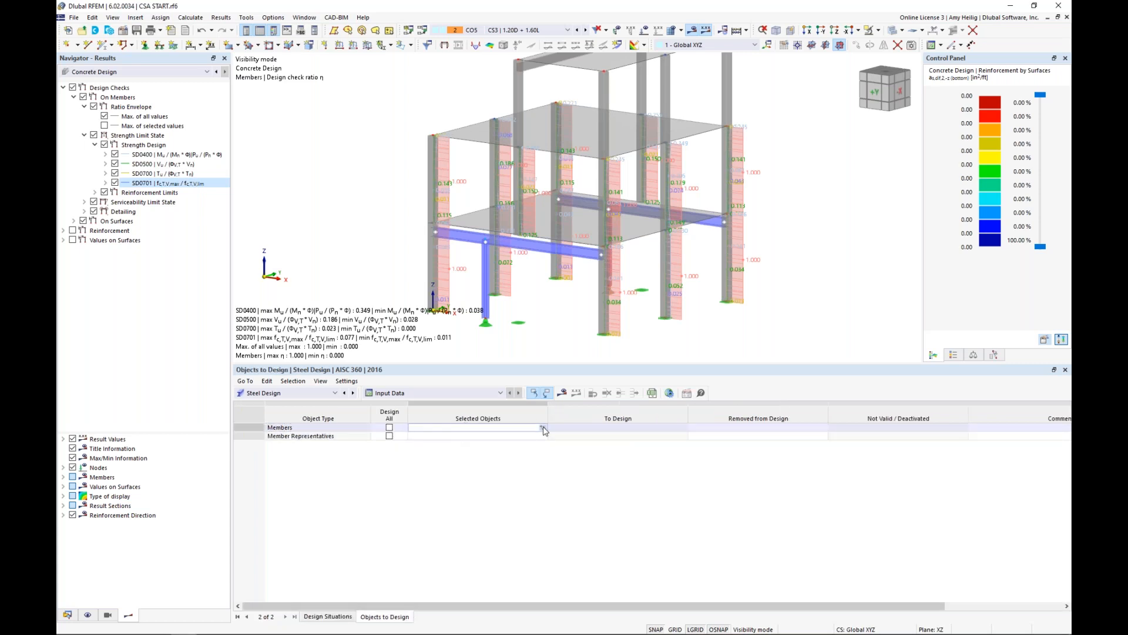
left_click(542, 429)
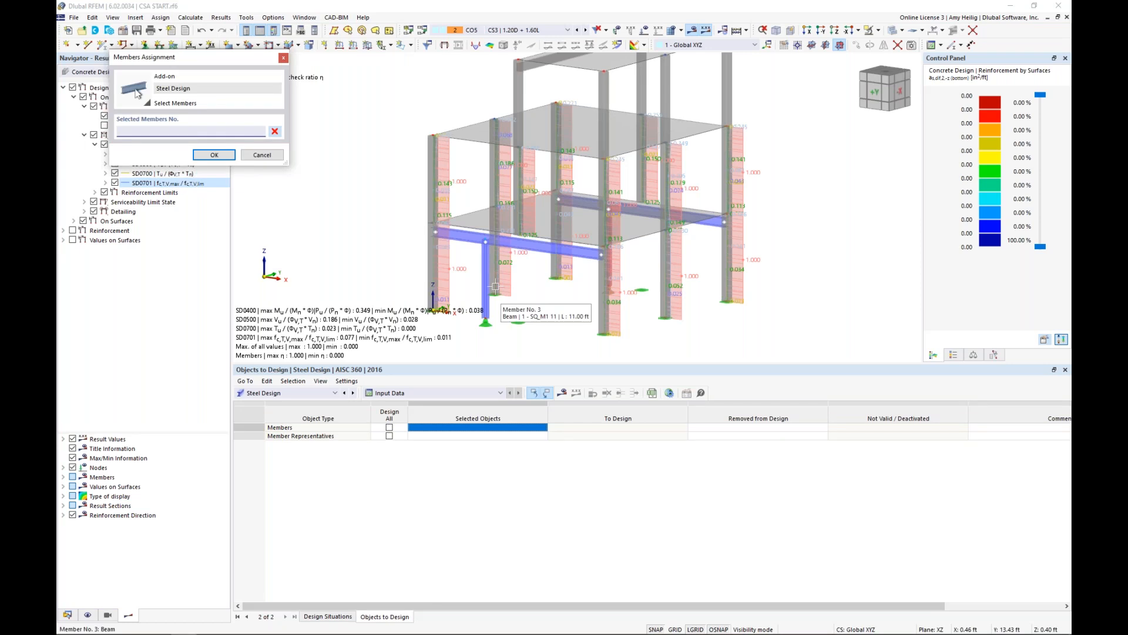
left_click(486, 274)
left_click(520, 244)
left_click(579, 204)
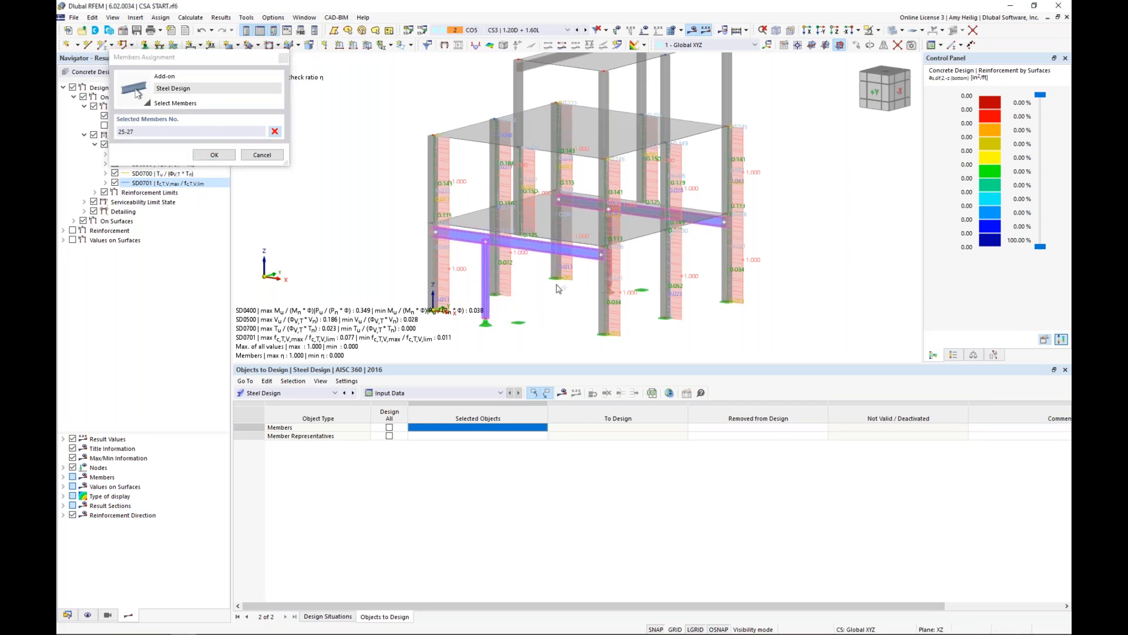
middle_click_drag(559, 287, 587, 286, "ctrl")
left_click(586, 264)
left_click(214, 155)
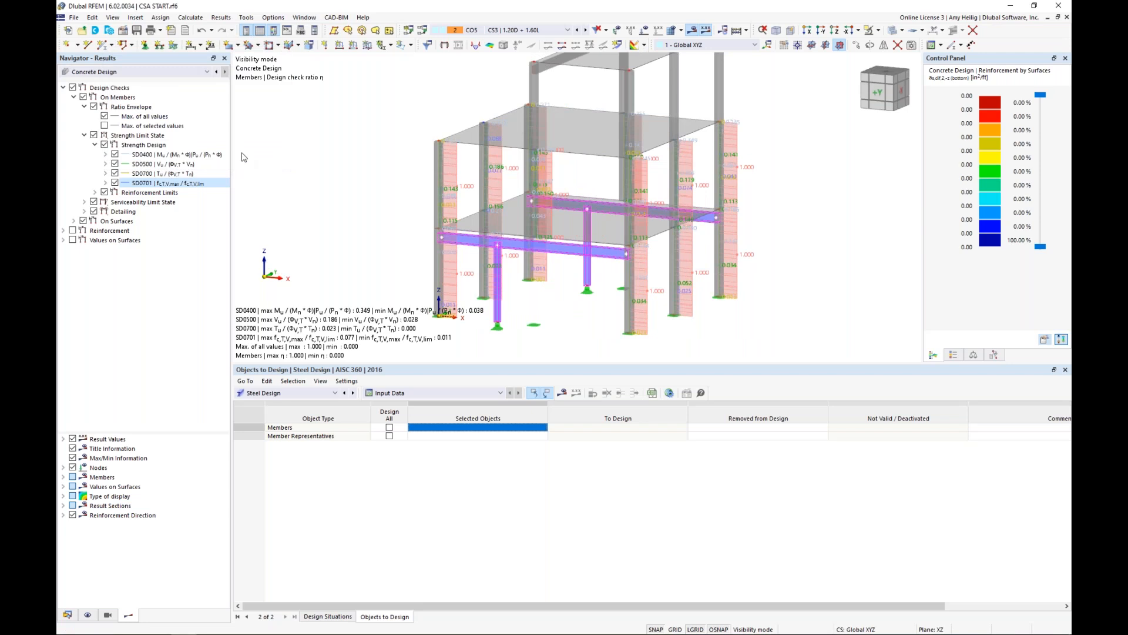
Run the steel design and list the members' design ratios by construction stage, filtered to Max.
left_click(562, 393)
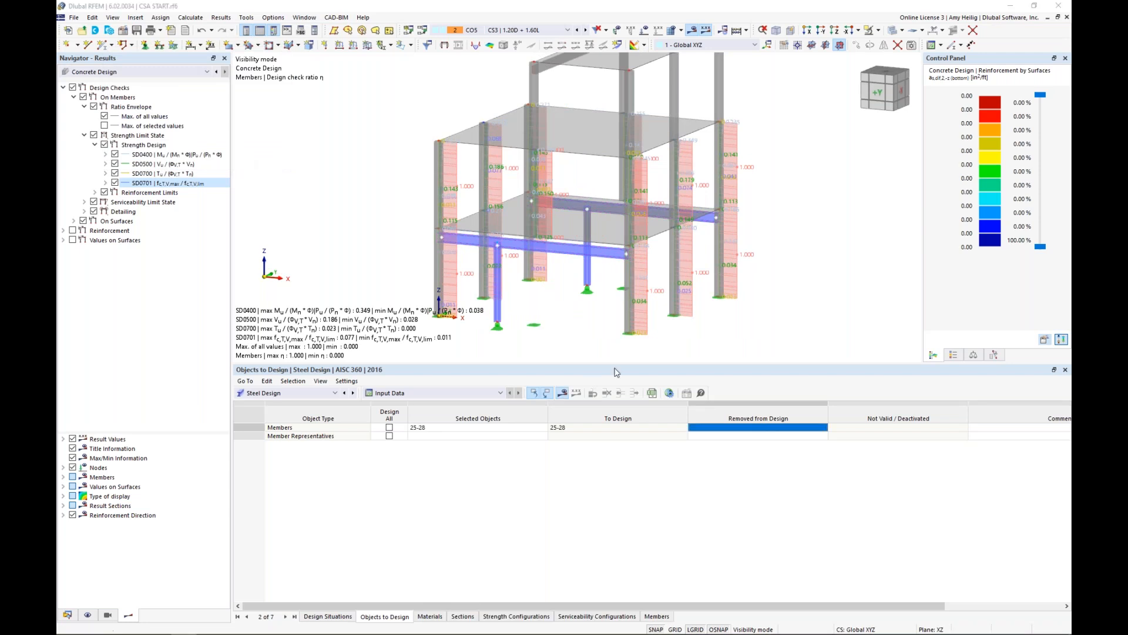
left_click(607, 367)
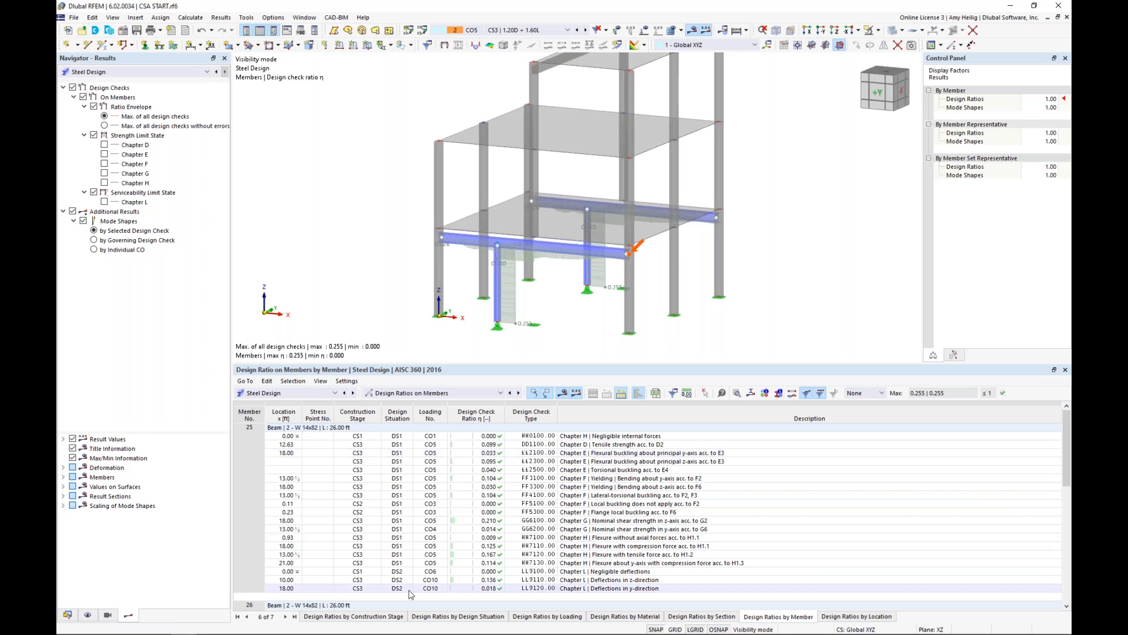
left_click(386, 617)
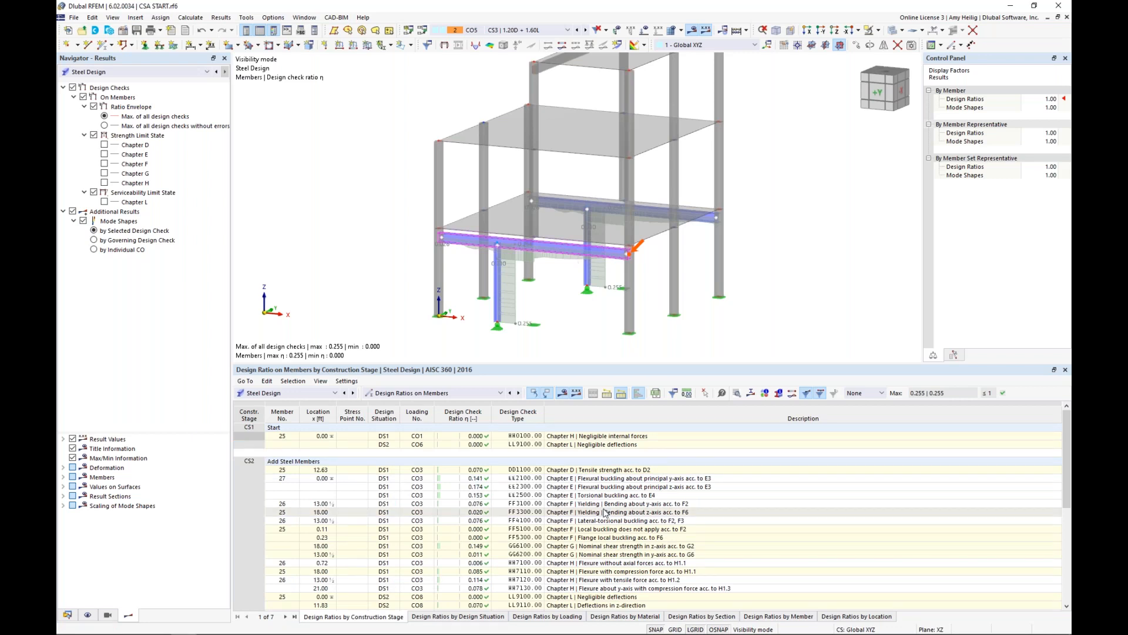
scroll(593, 523, "down", 2)
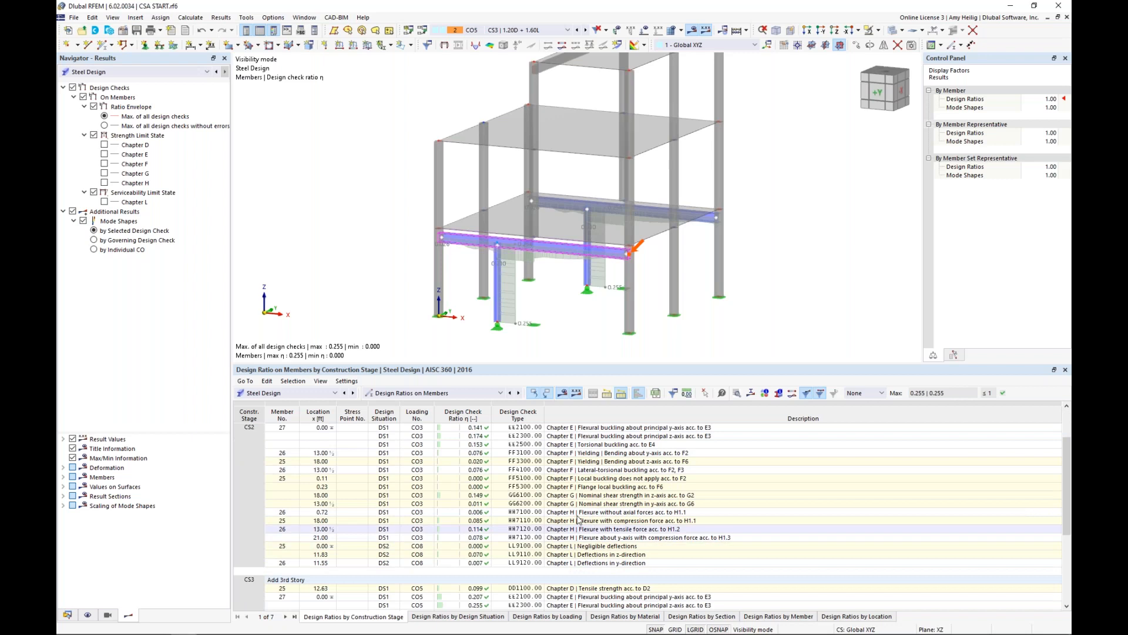
left_click(881, 393)
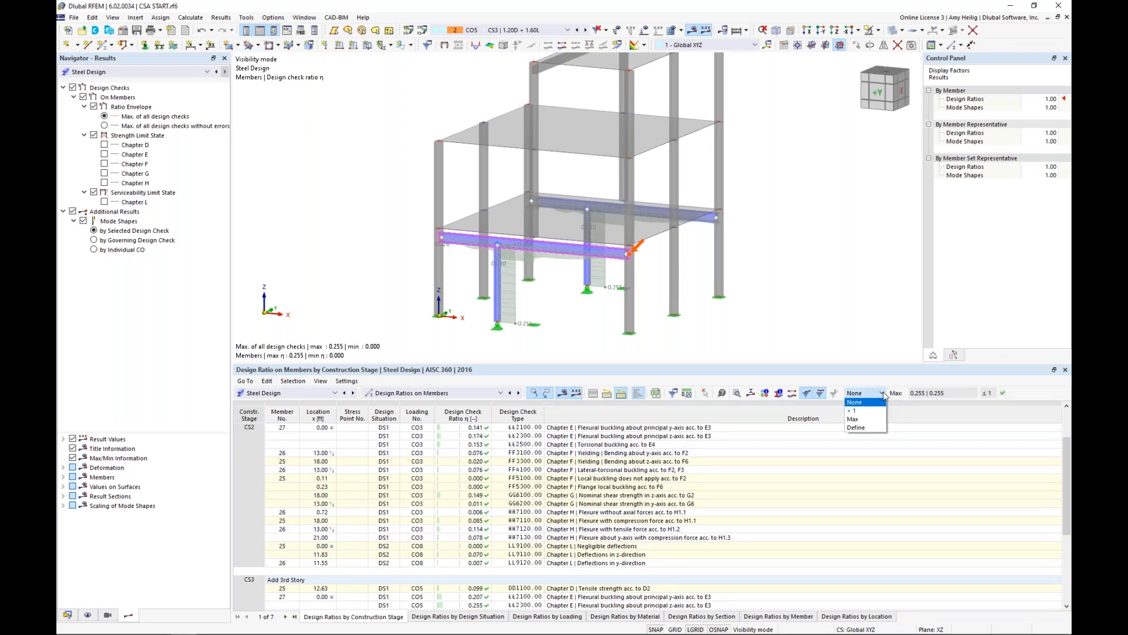
left_click(870, 420)
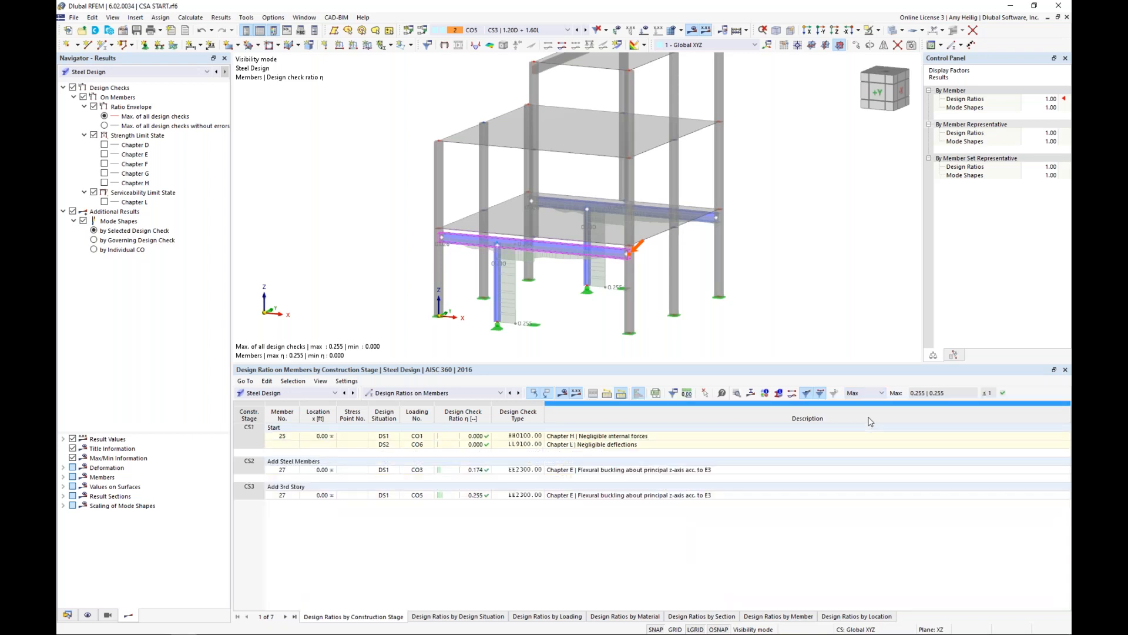
Locate member 27's z-axis flexural buckling checks for CS2 and CS3, then review and close the CS3 check details.
left_click(596, 471)
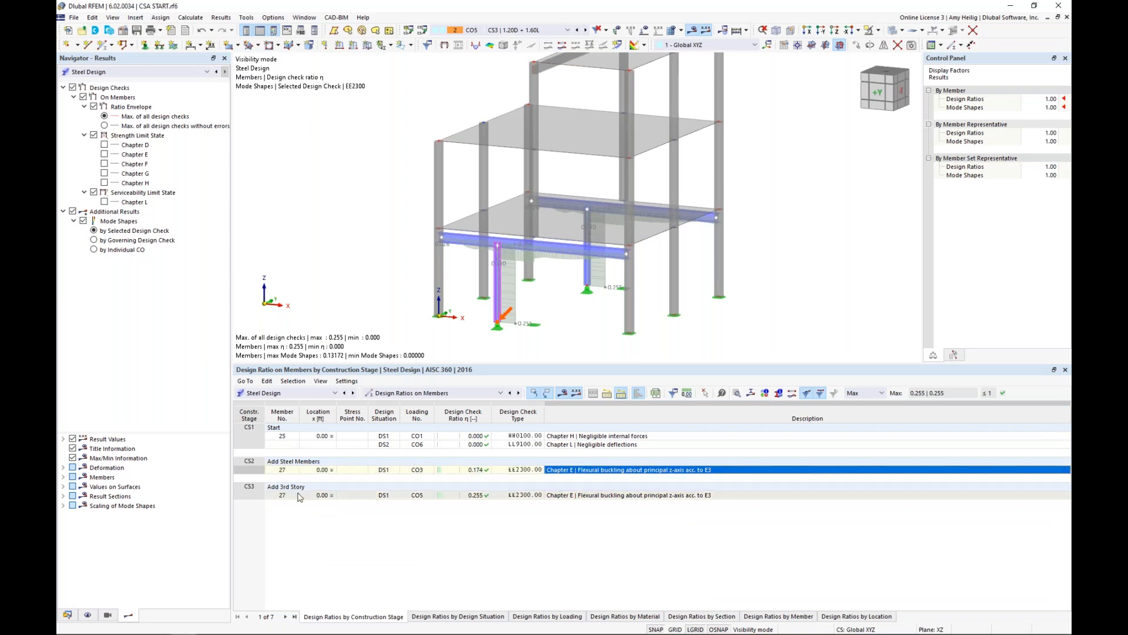
left_click(561, 496)
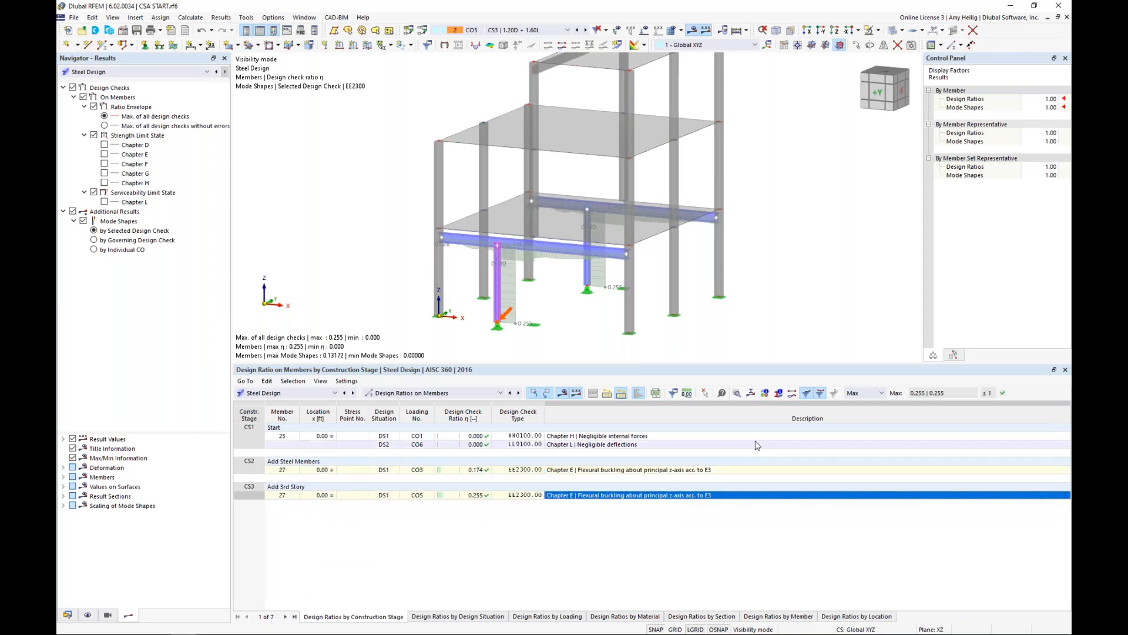
left_click(738, 394)
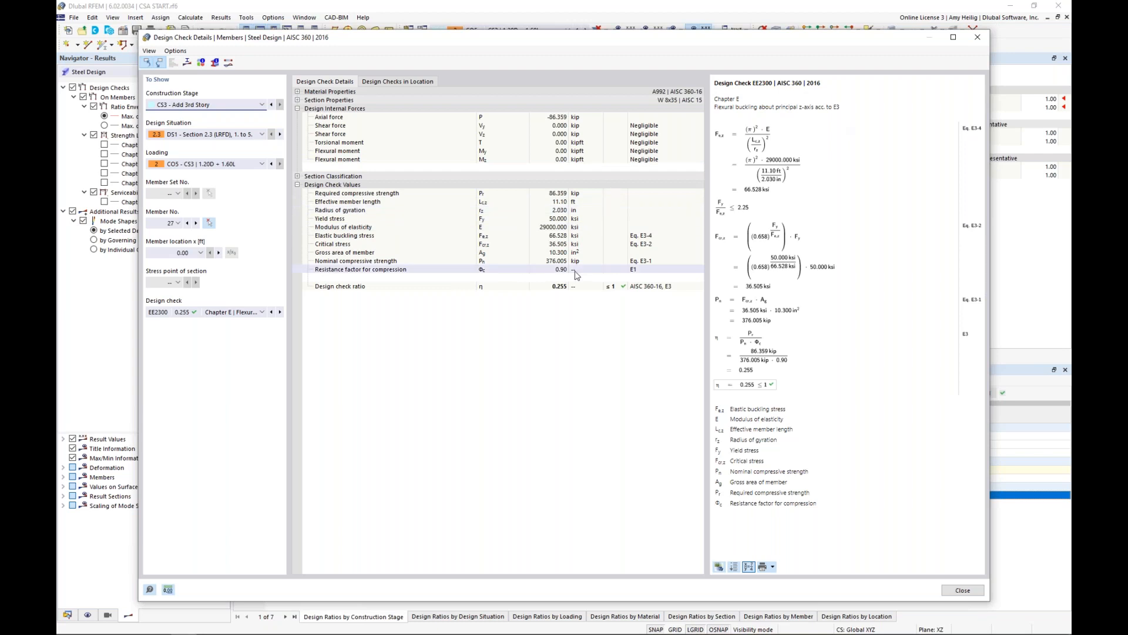
left_click(962, 591)
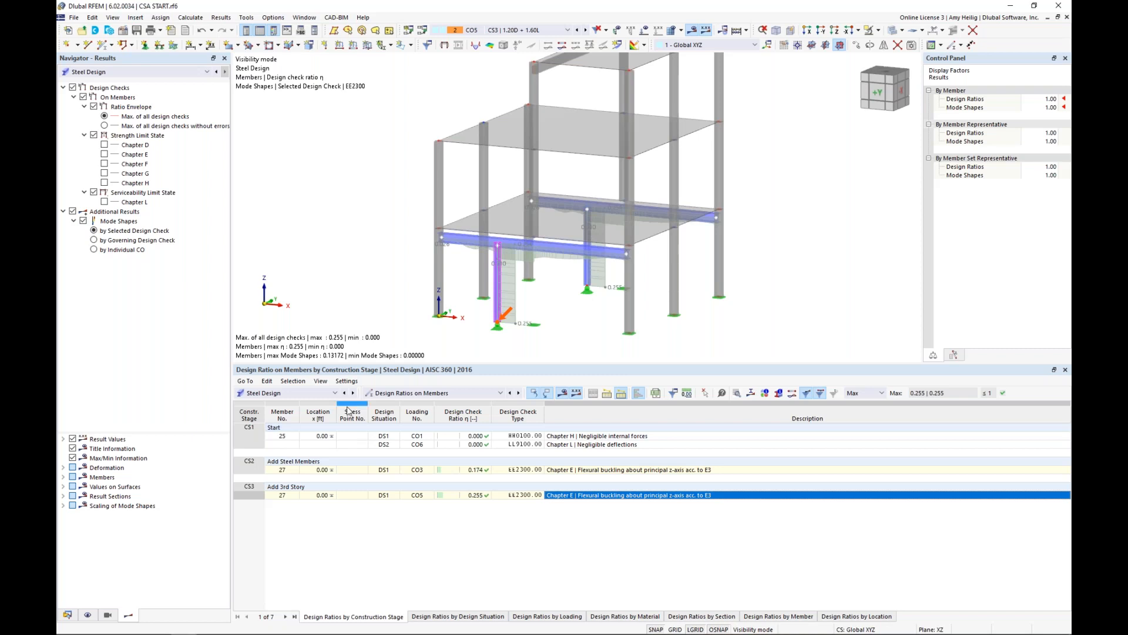
Switch to the PowerPoint slide show and advance to the Future Developments slide.
key("super+Tab")
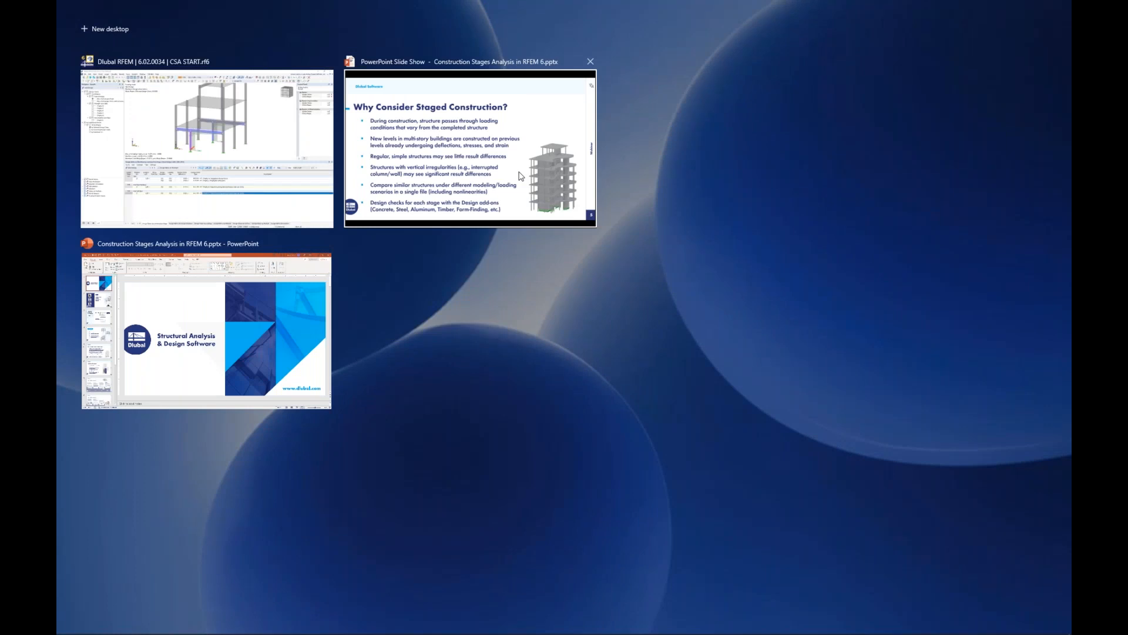
left_click(521, 175)
key("Right")
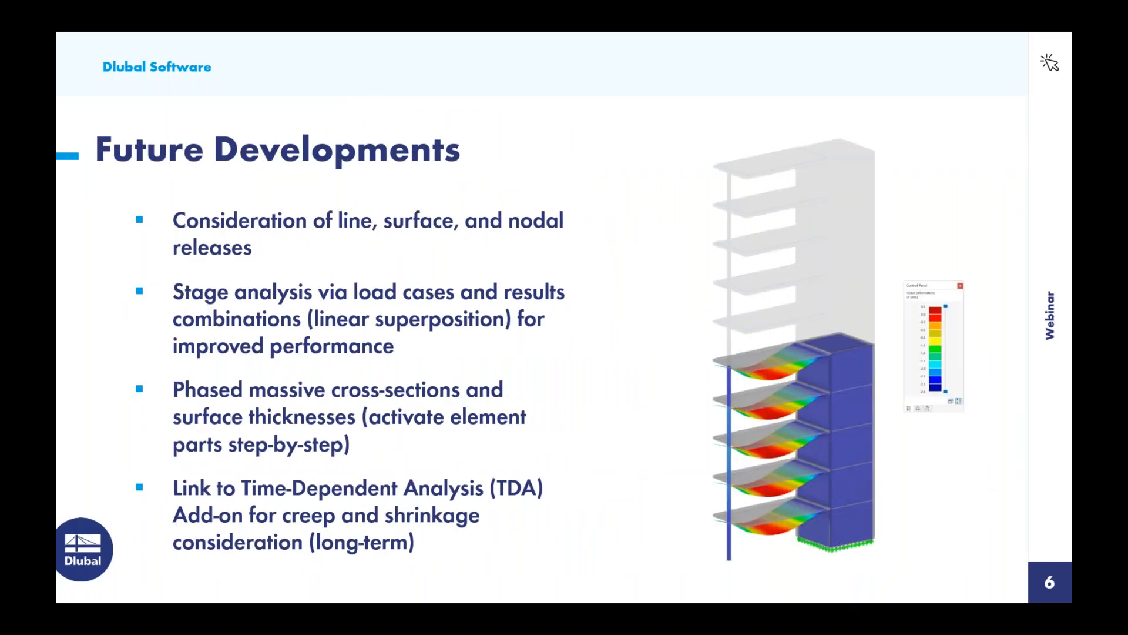